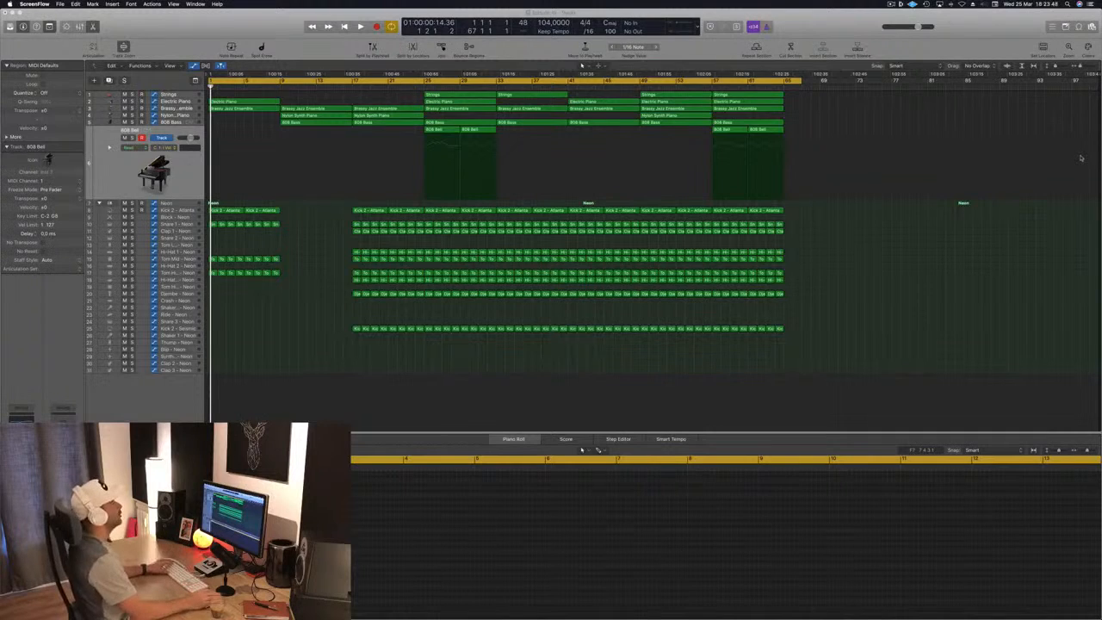
- Play the song and briefly solo the Nylon Synth Piano, 808 Bass and Brassy Jazz Ensemble tracks in turn
{"action": "left_click", "coordinate": [472, 394]}
{"action": "key", "text": "space"}
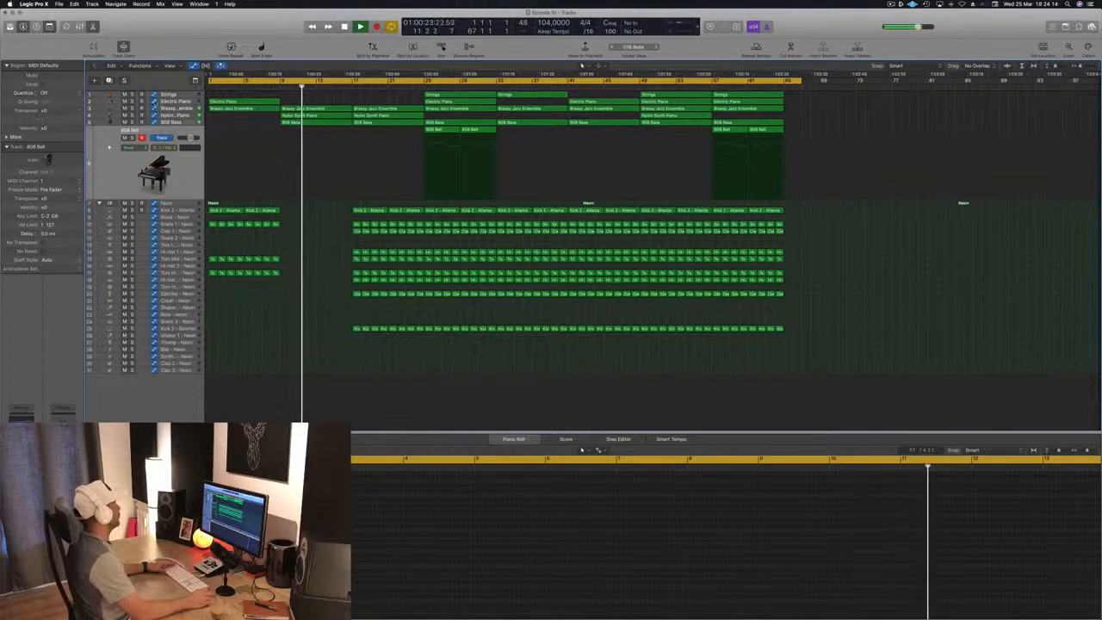
{"action": "left_click", "coordinate": [133, 115]}
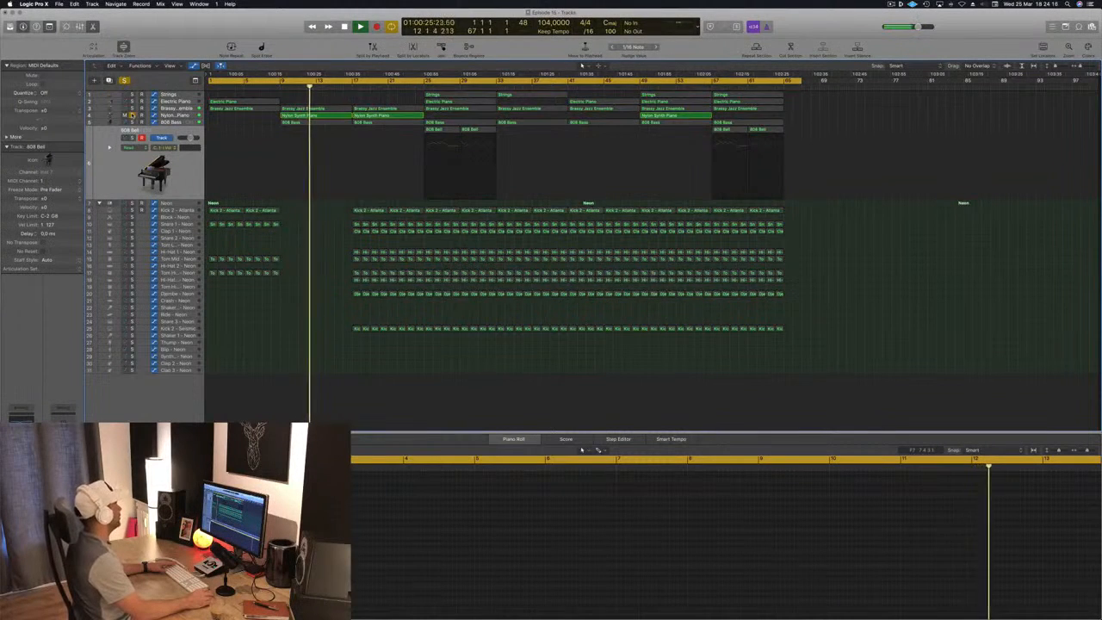
{"action": "left_click", "coordinate": [133, 115]}
{"action": "left_click", "coordinate": [133, 122]}
{"action": "left_click", "coordinate": [133, 122]}
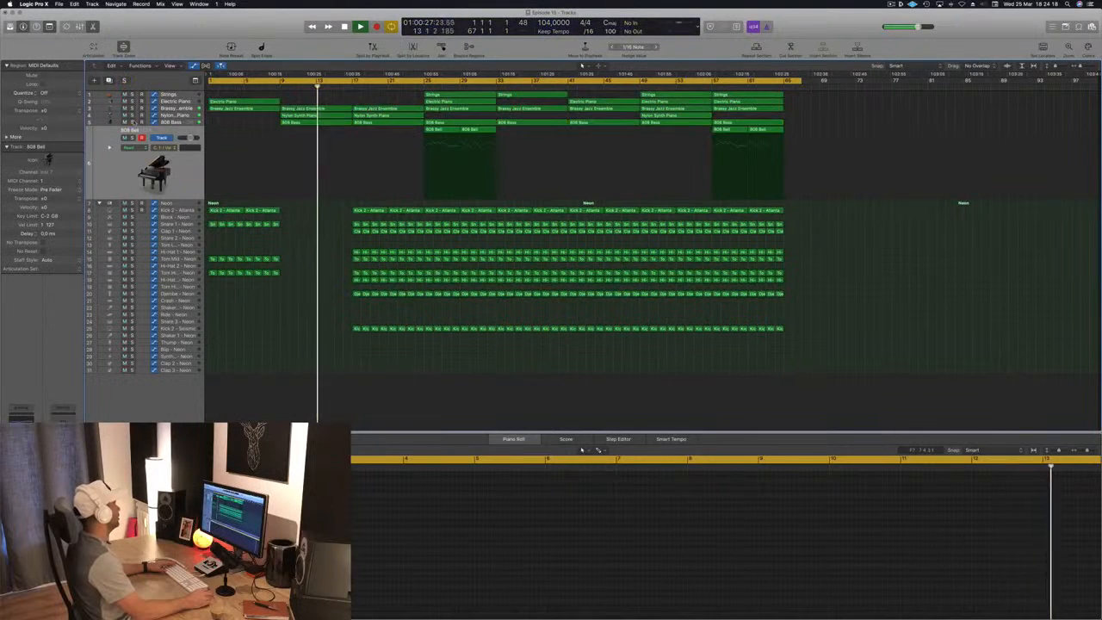
{"action": "left_click", "coordinate": [132, 108]}
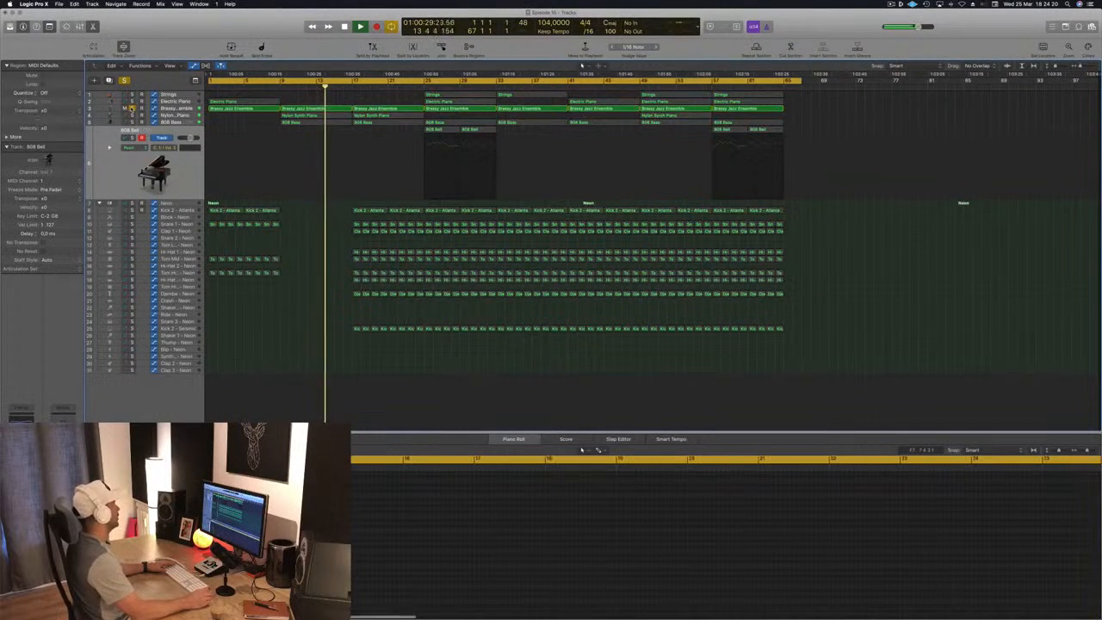
{"action": "left_click", "coordinate": [180, 109]}
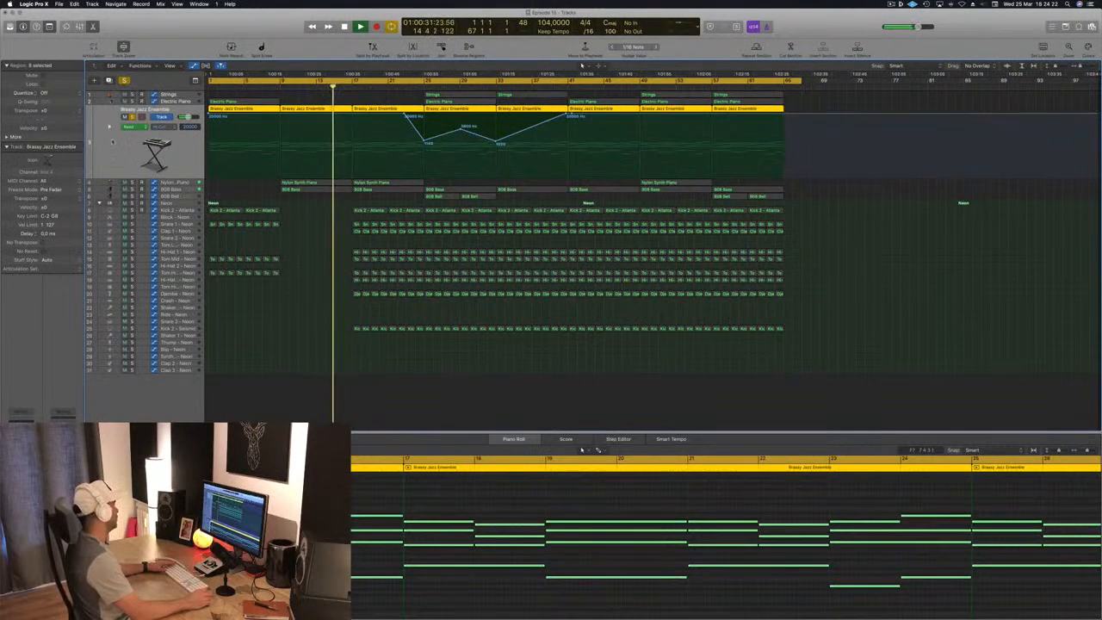
{"action": "left_click", "coordinate": [132, 117]}
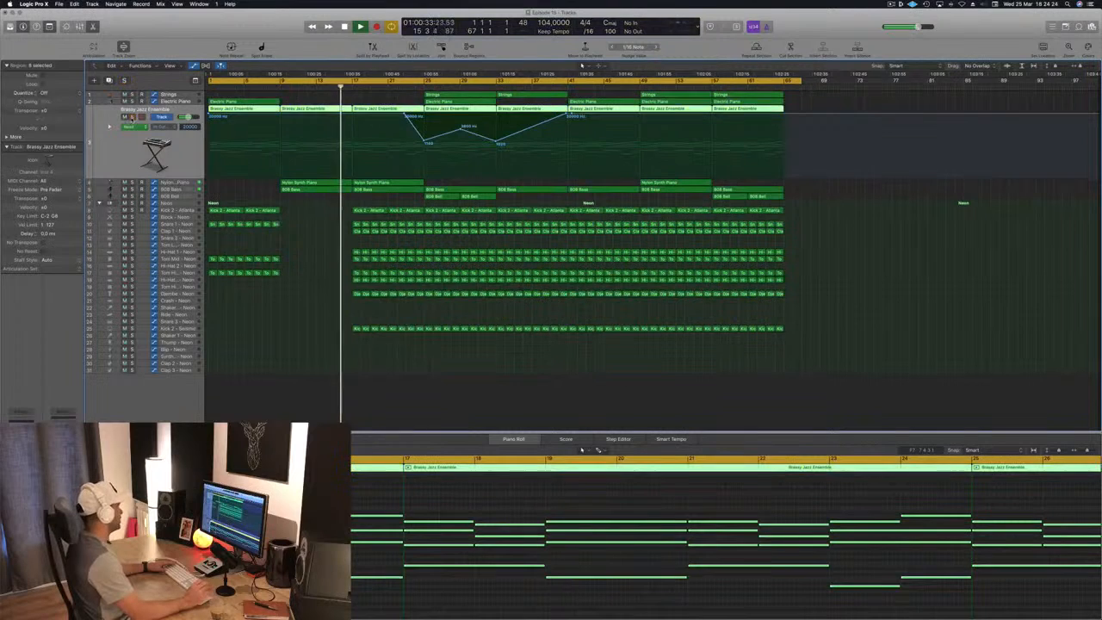
- Play the arrangement from bar 25 with the 808 Bell track selected, then stop and return to the song start
{"action": "left_click", "coordinate": [295, 242]}
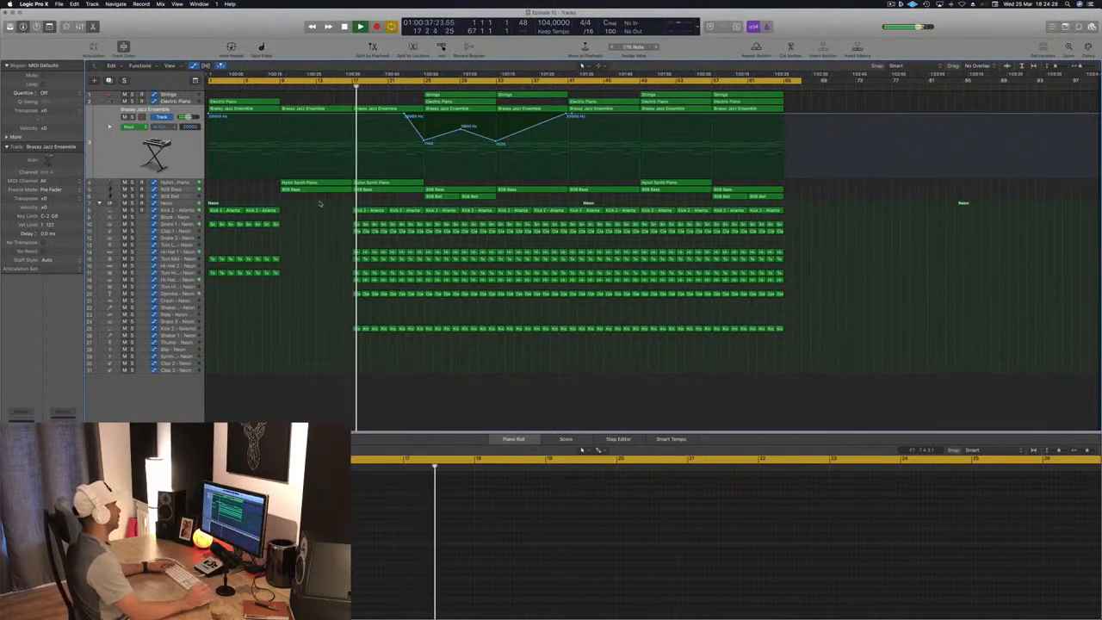
{"action": "left_click", "coordinate": [420, 83]}
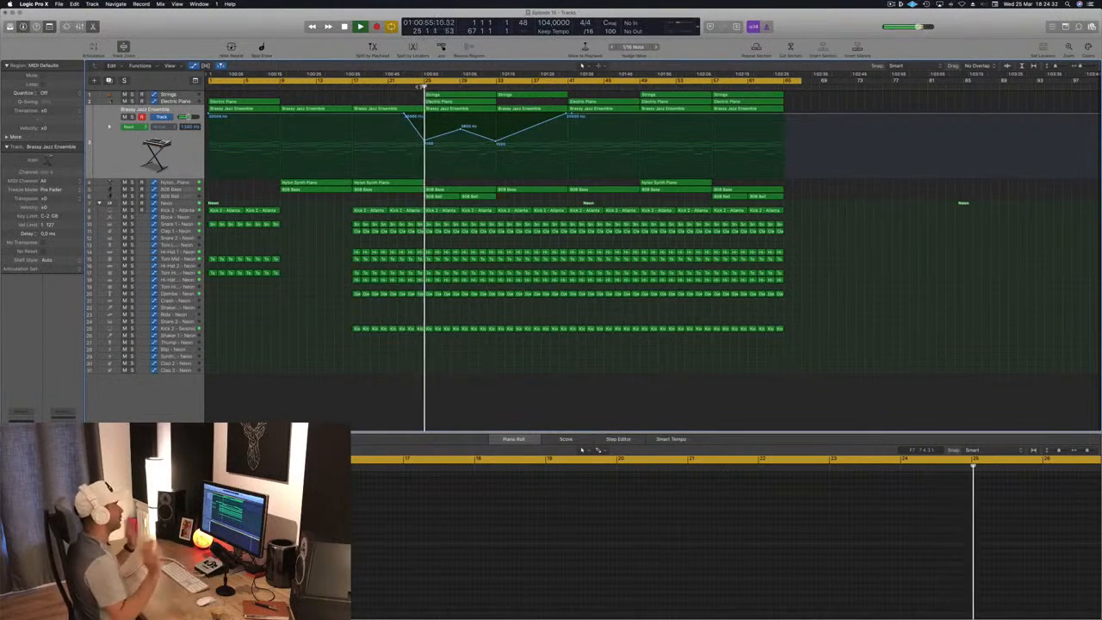
{"action": "left_click", "coordinate": [179, 196]}
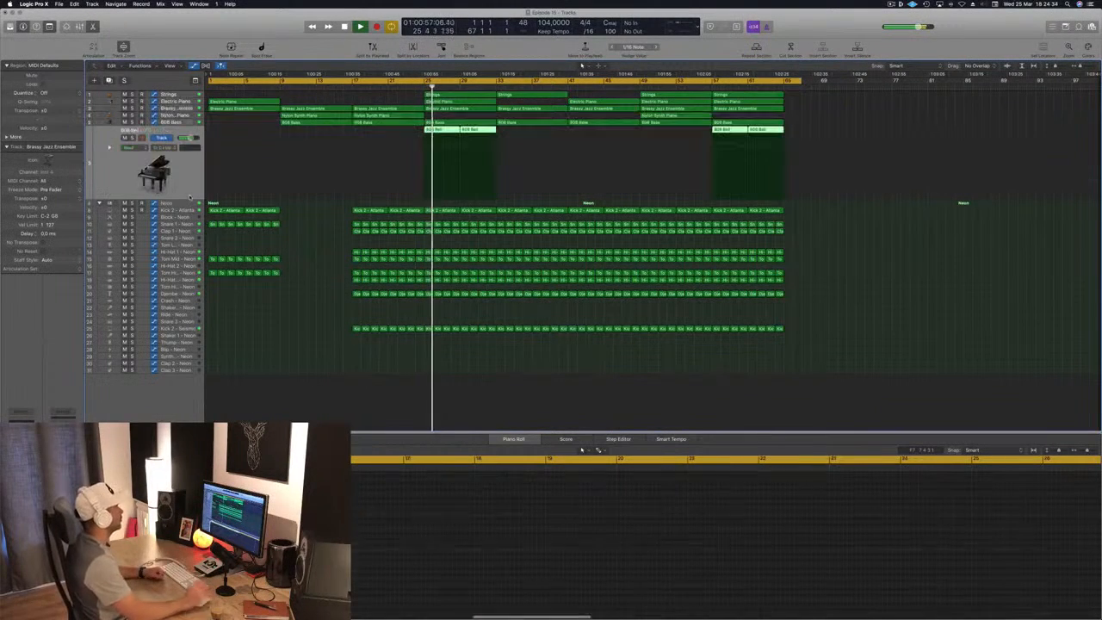
{"action": "left_click", "coordinate": [300, 294]}
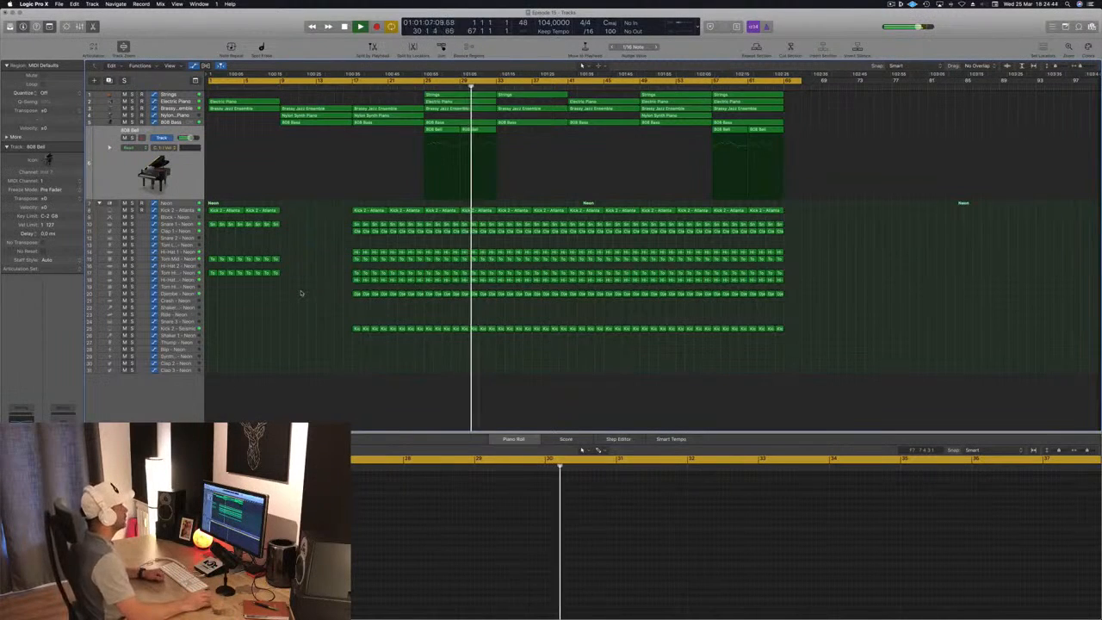
{"action": "key", "text": "space"}
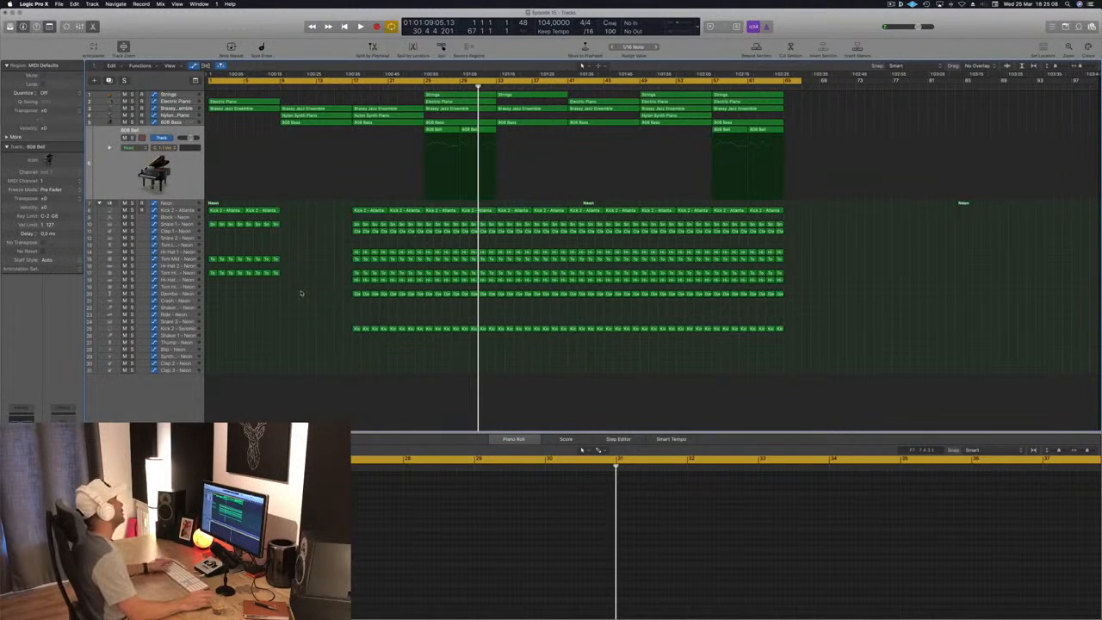
{"action": "key", "text": "Return"}
{"action": "key", "text": "space"}
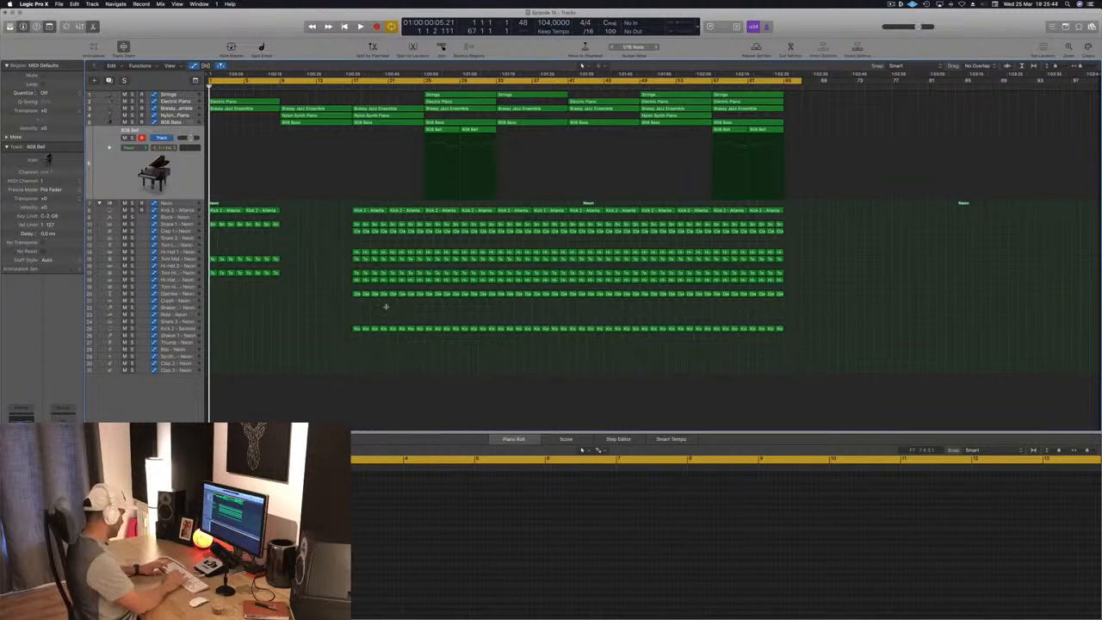
- Undo the section repeat that places copied regions from bar 67 onward
{"action": "key", "text": "super+z"}
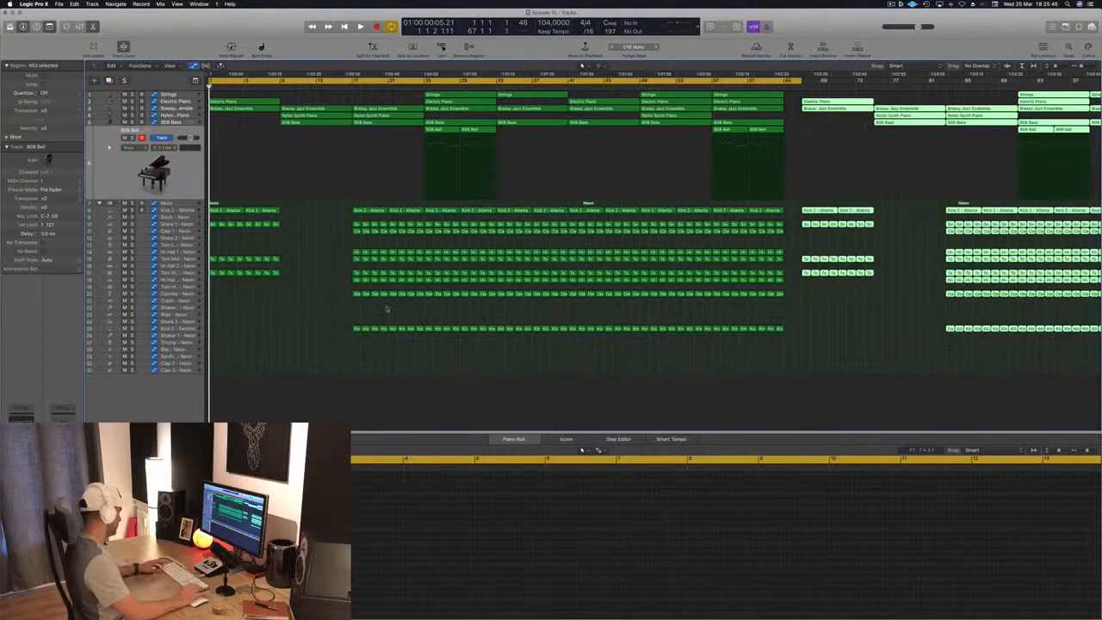
{"action": "key", "text": "super+z"}
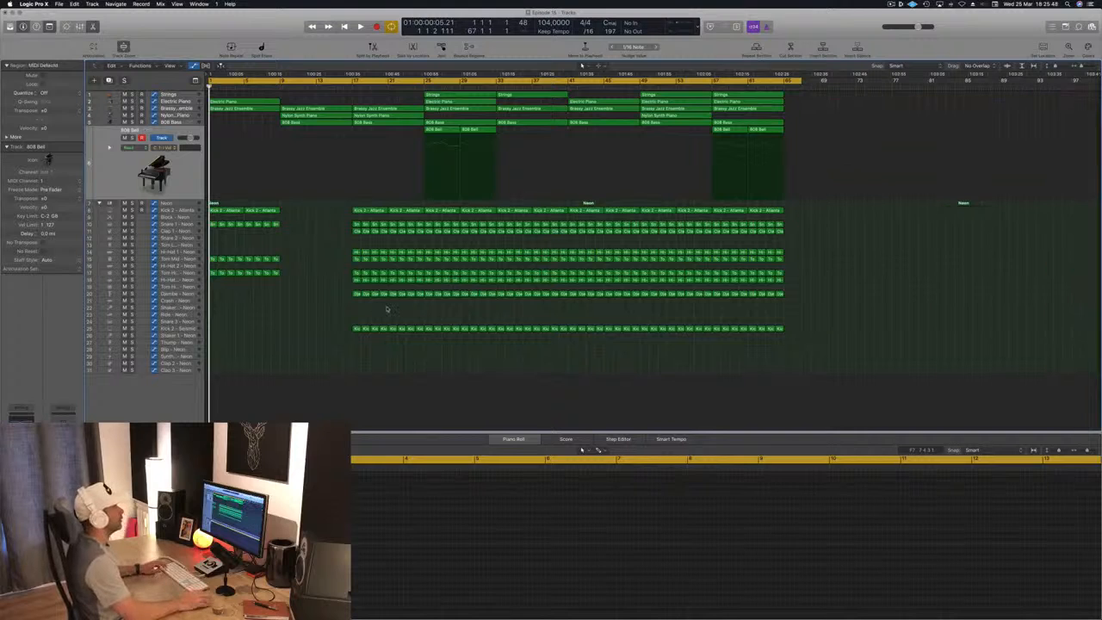
- Shorten the cycle range to end at bar 65 and repeat the section between the locators
{"action": "left_click_drag", "start_coordinate": [799, 82], "coordinate": [781, 83]}
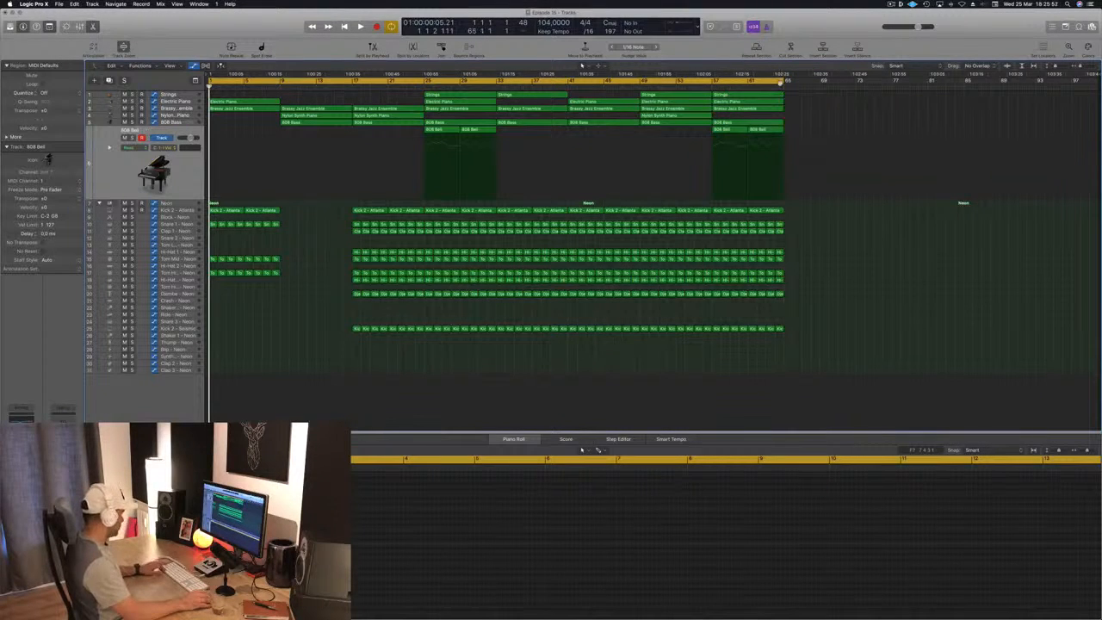
{"action": "key", "text": "ctrl+super+r"}
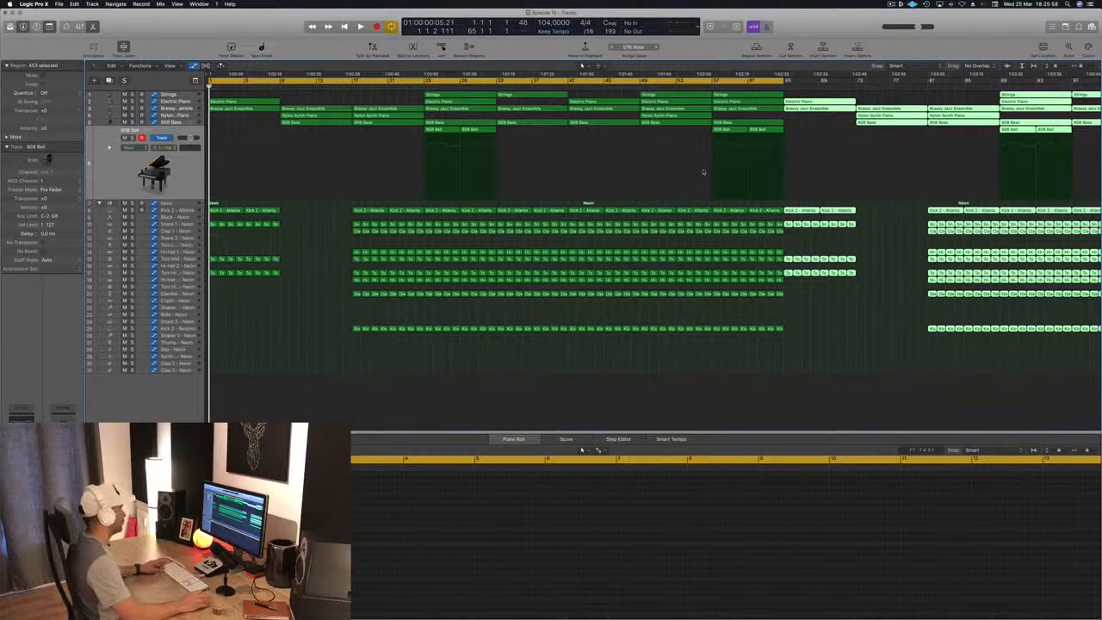
{"action": "key", "text": "super+Left"}
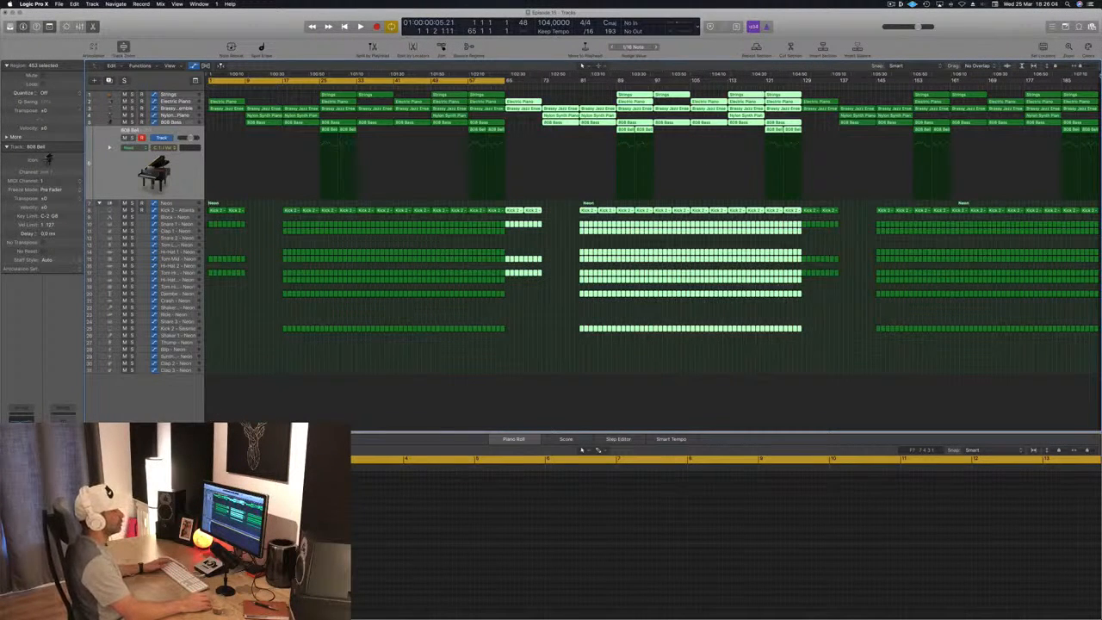
- Delete all regions after bar 161 and move the end-of-project marker to bar 163
{"action": "left_click", "coordinate": [998, 329]}
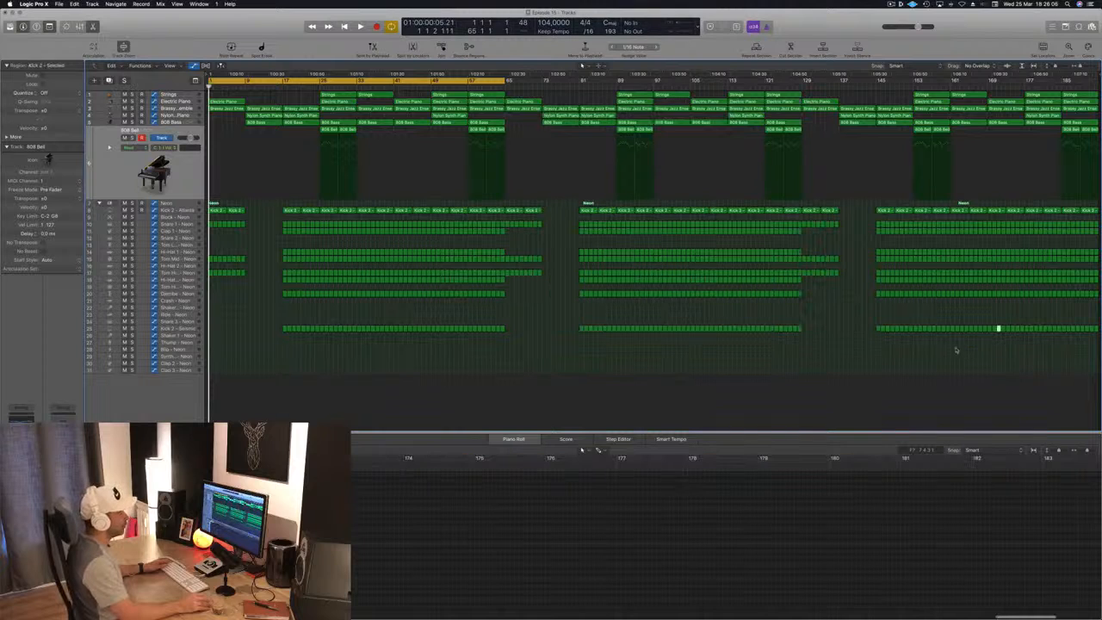
{"action": "left_click_drag", "start_coordinate": [958, 340], "coordinate": [1093, 90]}
{"action": "key", "text": "Delete"}
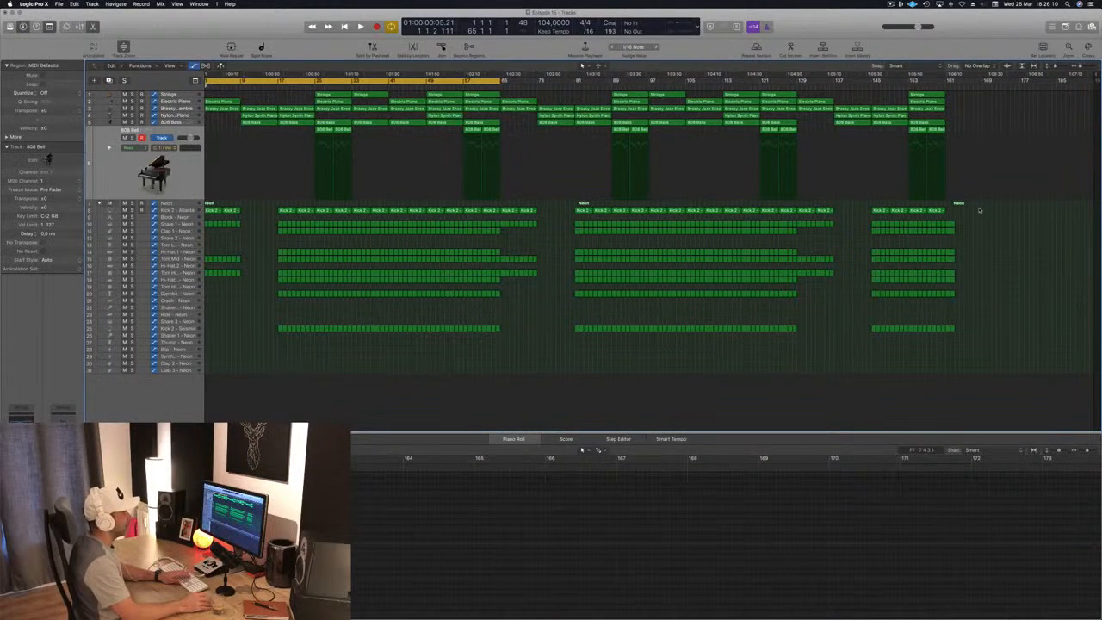
{"action": "left_click_drag", "start_coordinate": [977, 253], "coordinate": [944, 341]}
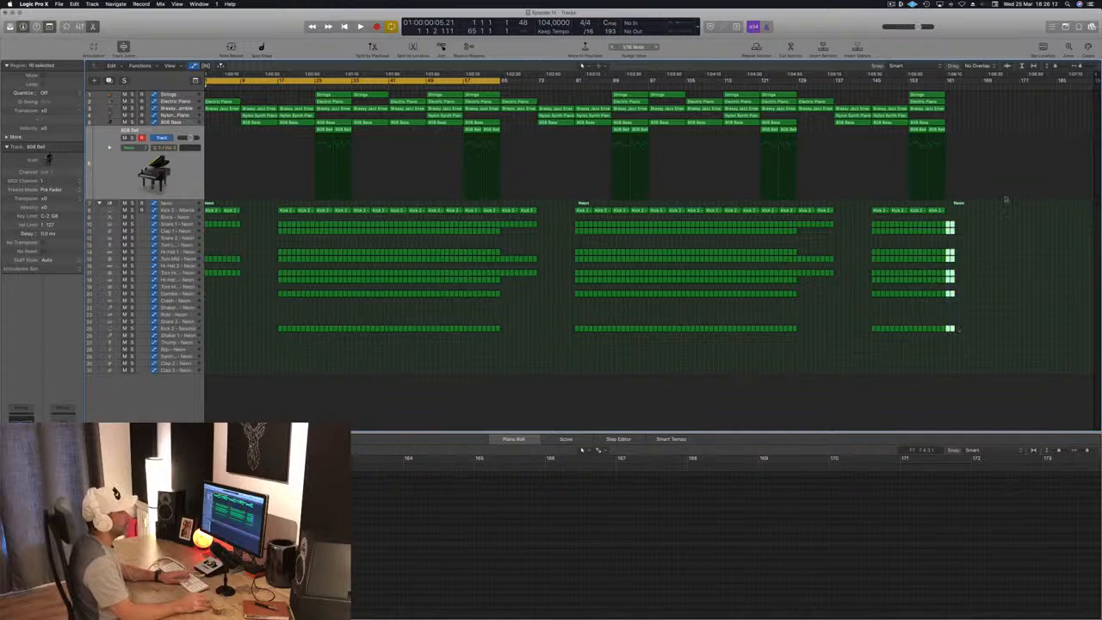
{"action": "key", "text": "Delete"}
{"action": "left_click_drag", "start_coordinate": [1093, 76], "coordinate": [955, 99]}
- Play the opening bars of the extended arrangement from the song start
{"action": "key", "text": "space"}
{"action": "key", "text": "space"}
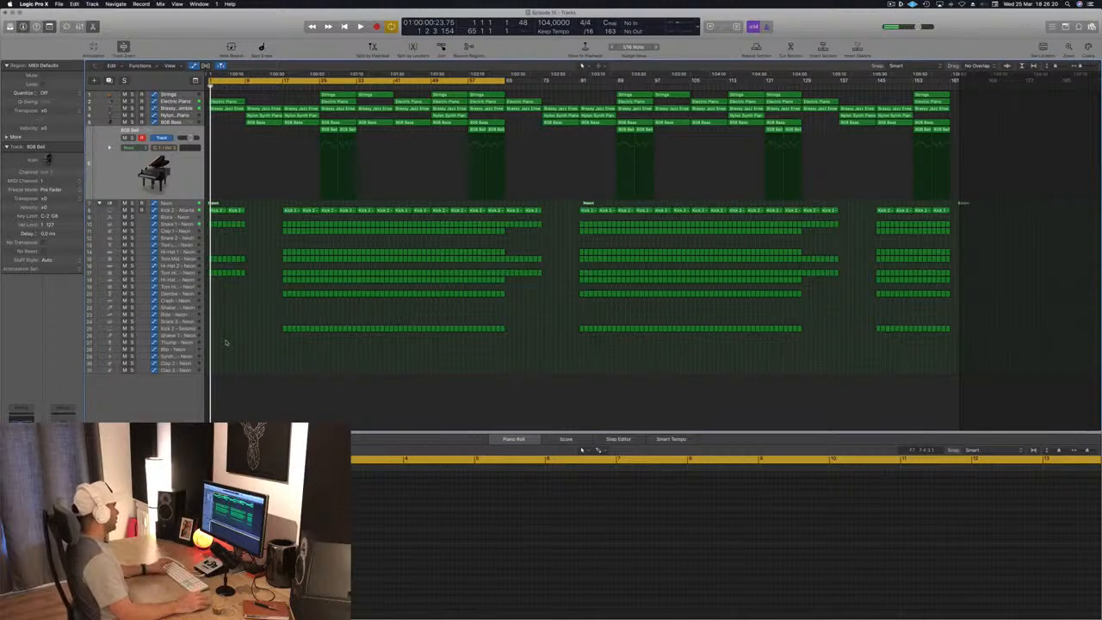
{"action": "key", "text": "space"}
{"action": "key", "text": "super+Right"}
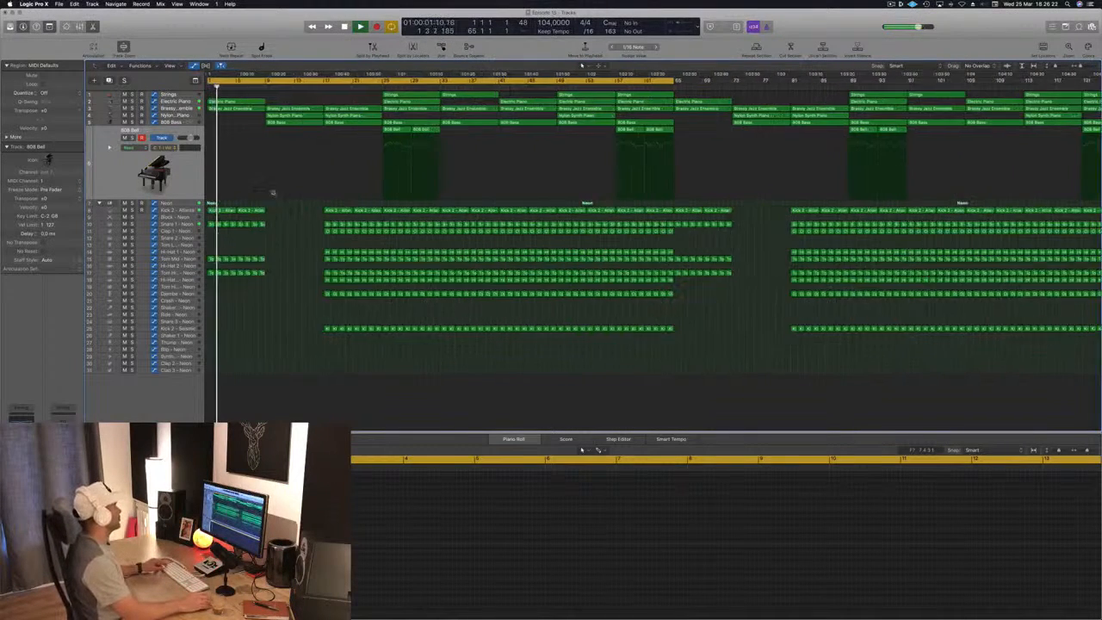
{"action": "scroll", "coordinate": [275, 193], "scroll_direction": "right", "scroll_amount": 5}
{"action": "scroll", "coordinate": [276, 191], "scroll_direction": "left", "scroll_amount": 6}
{"action": "key", "text": "space"}
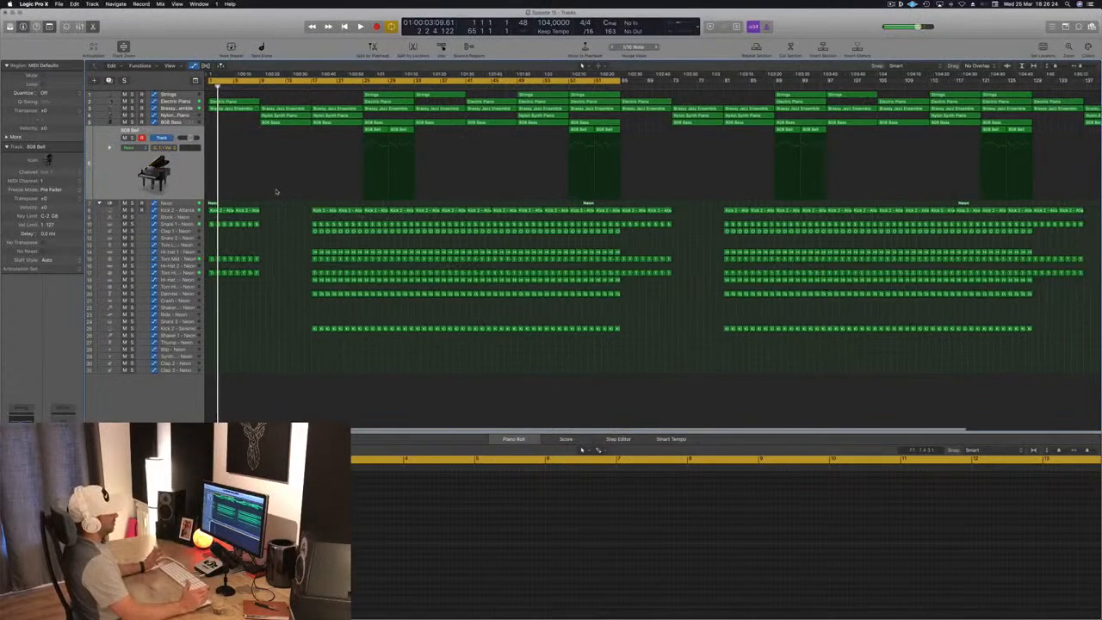
{"action": "key", "text": "space"}
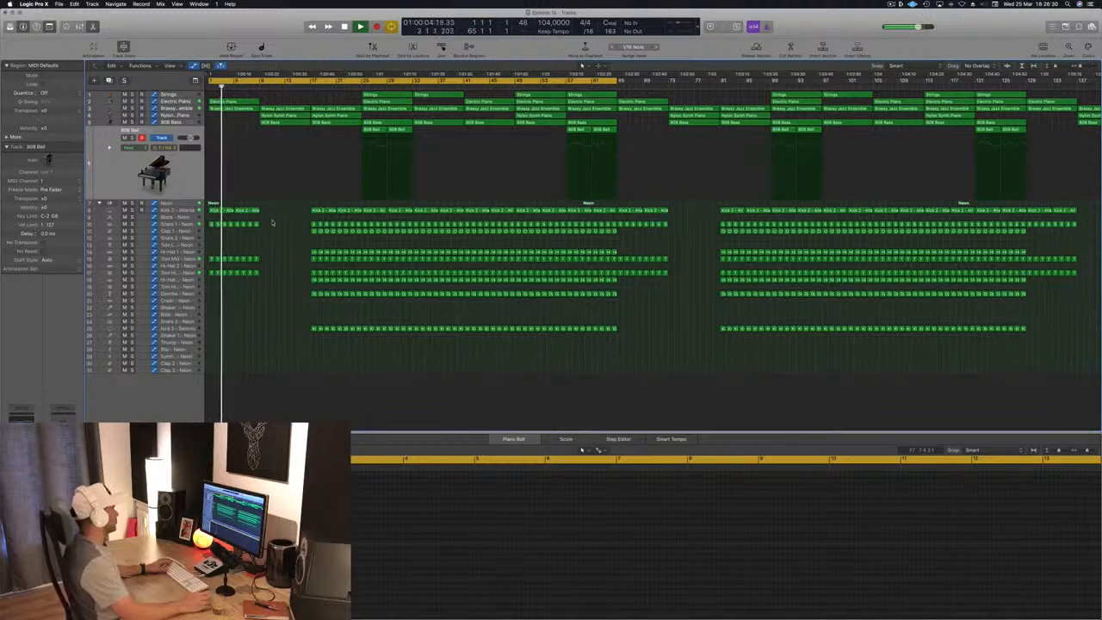
{"action": "key", "text": "space"}
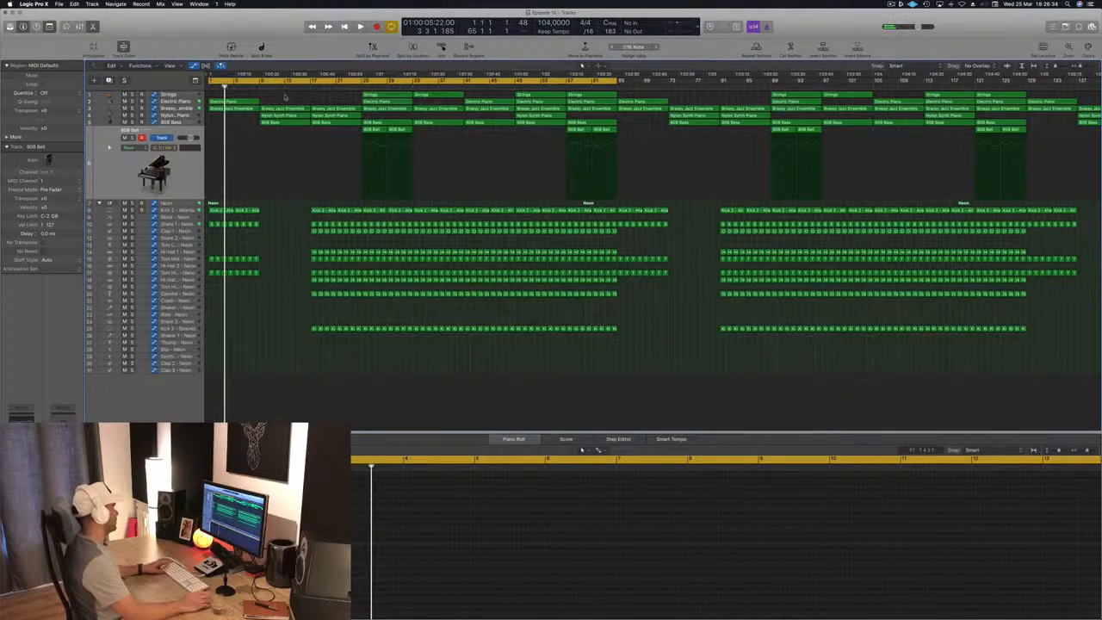
- Replace the regions in bars 9 to 17 with a copy of all intro regions from bars 1 to 9
{"action": "left_click_drag", "start_coordinate": [284, 97], "coordinate": [222, 293]}
{"action": "key", "text": "Delete"}
{"action": "left_click_drag", "start_coordinate": [264, 100], "coordinate": [206, 298]}
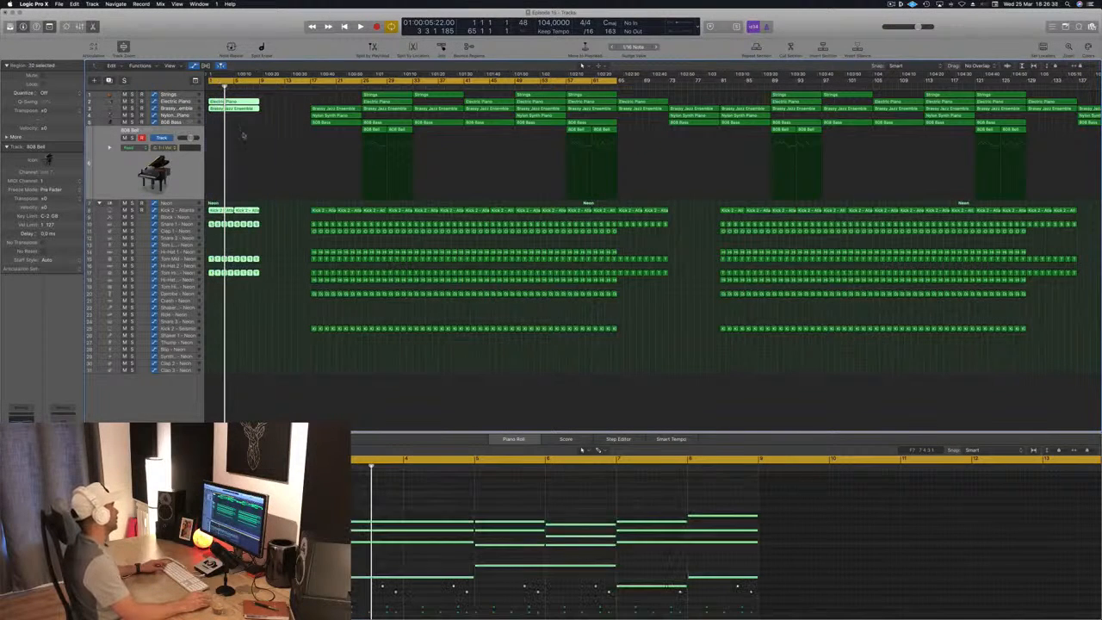
{"action": "left_click_drag", "start_coordinate": [267, 110], "coordinate": [294, 111]}
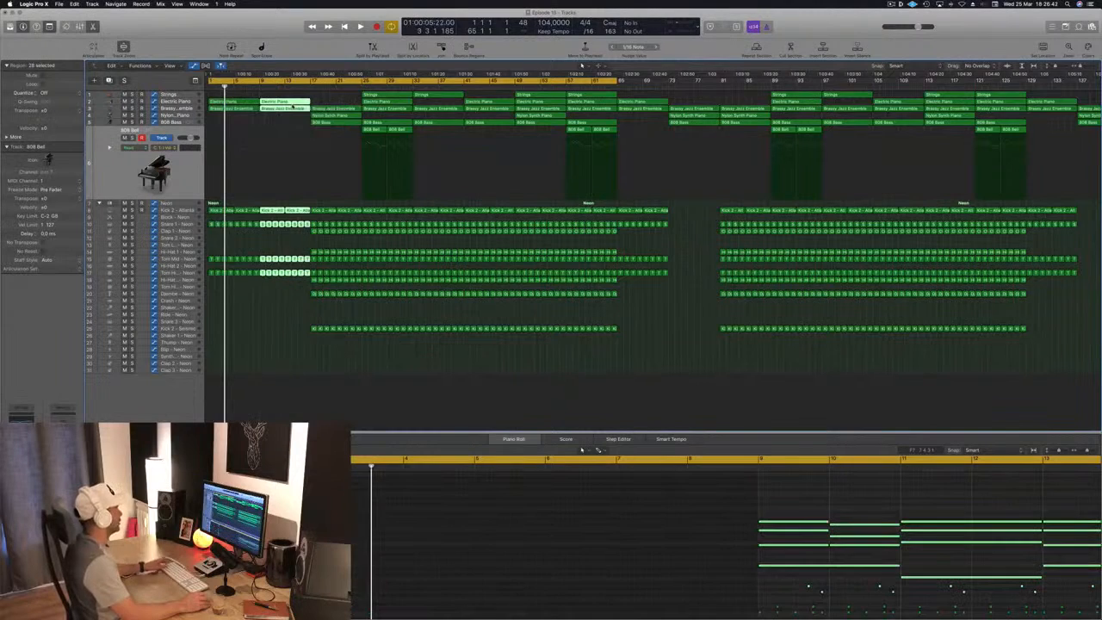
- Select the Neon drum track and play the doubled intro from the song start
{"action": "key", "text": "Return"}
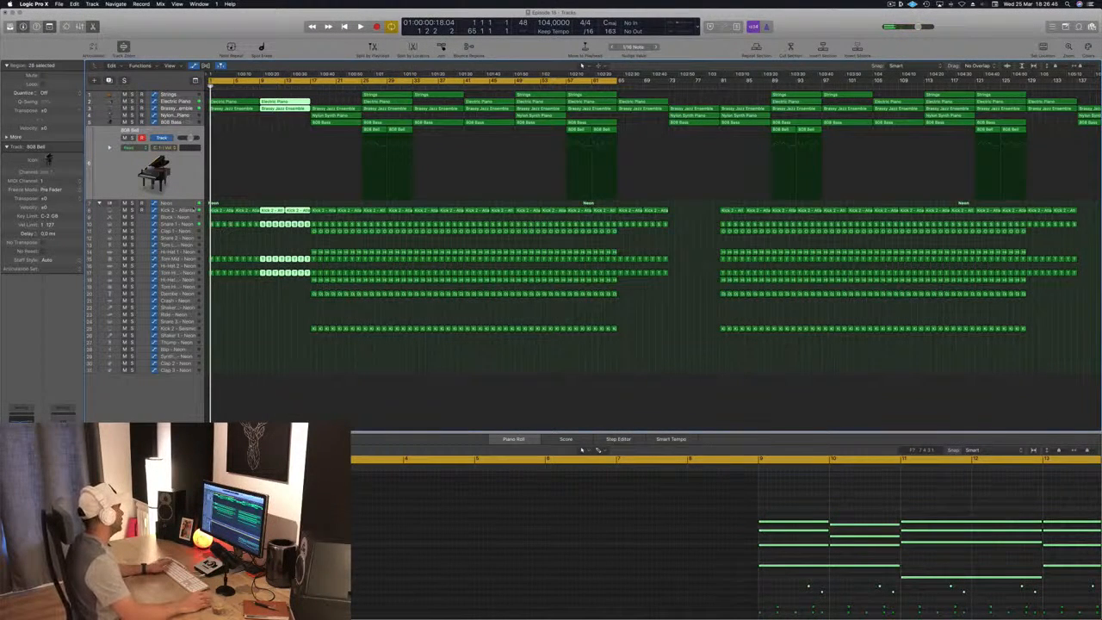
{"action": "left_click", "coordinate": [183, 204]}
{"action": "key", "text": "space"}
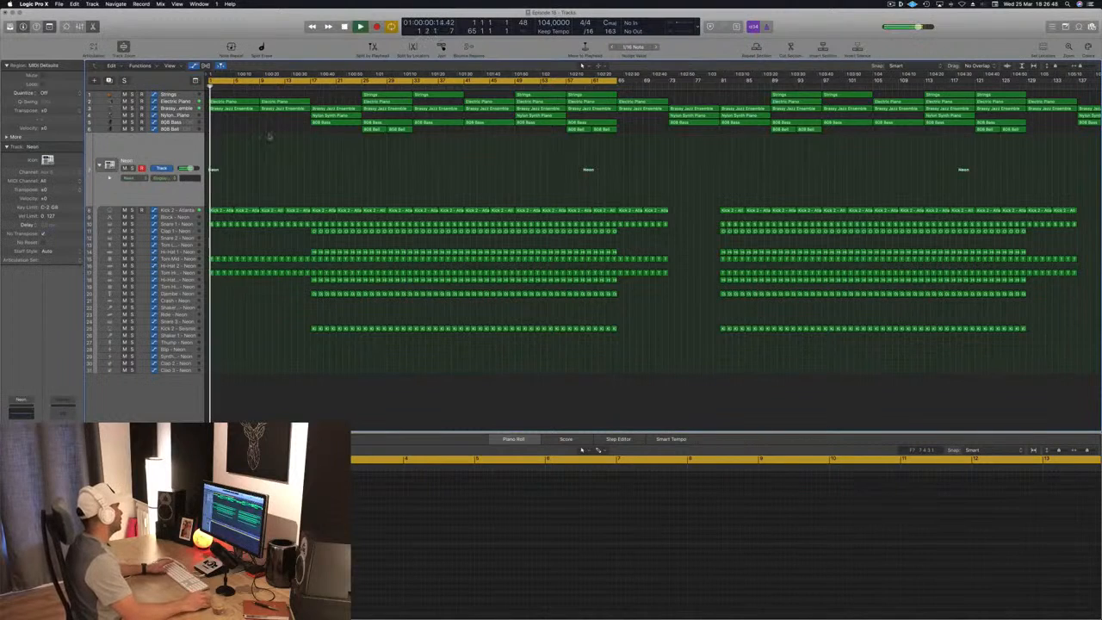
{"action": "key", "text": "space"}
{"action": "key", "text": "space"}
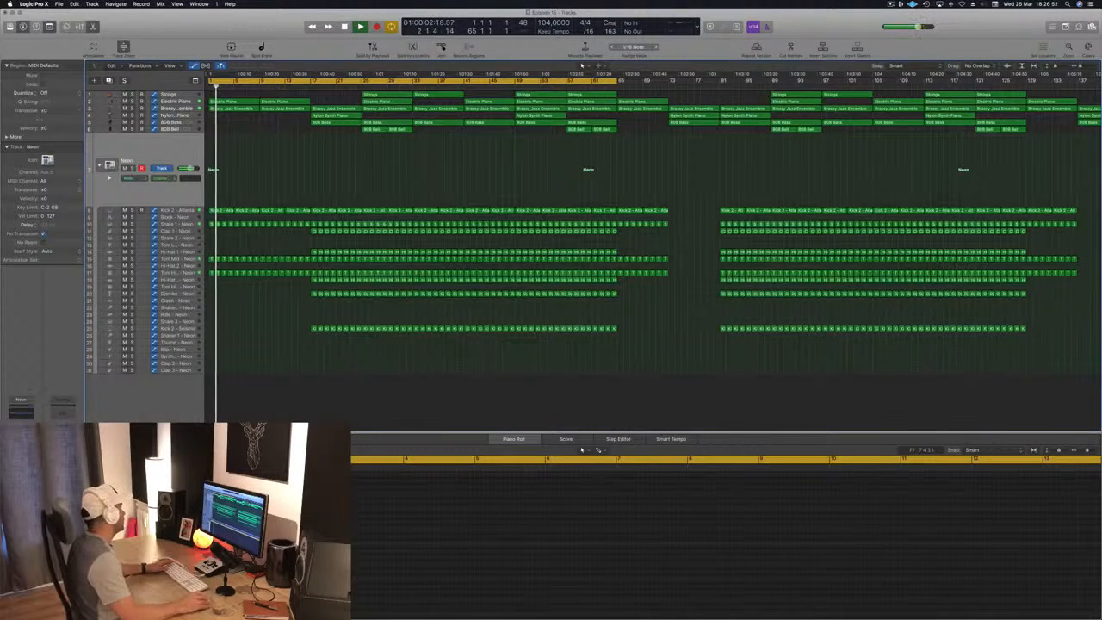
- Adjust the Neon track's Compressor with a -22.0 dB threshold, a higher ratio and a shorter release, and close the plug-in
{"action": "key", "text": "v"}
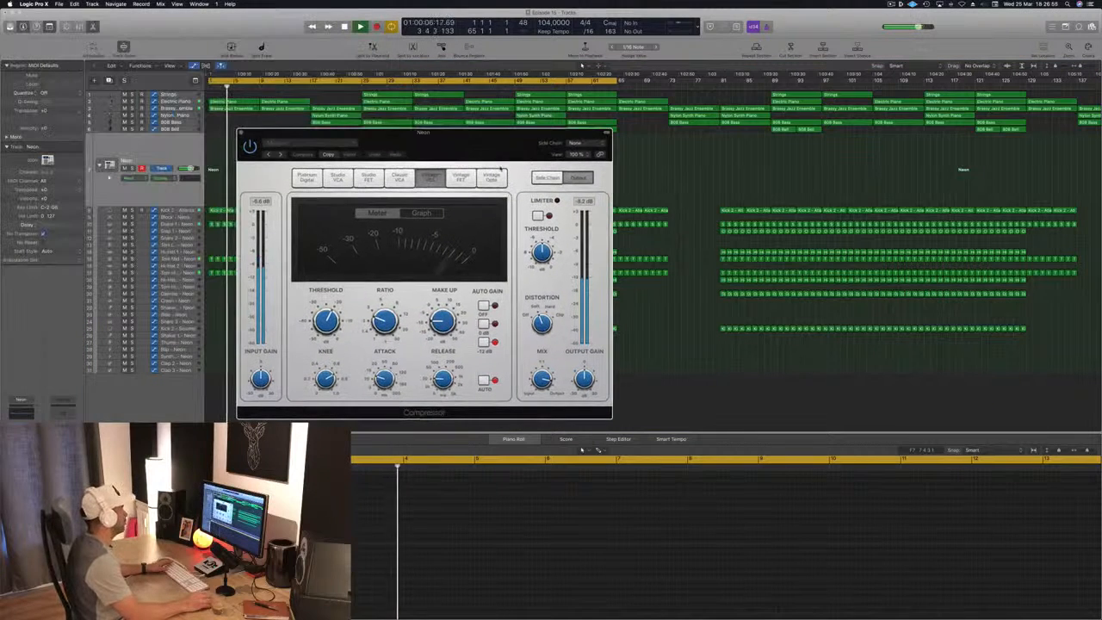
{"action": "left_click_drag", "start_coordinate": [329, 327], "coordinate": [393, 309]}
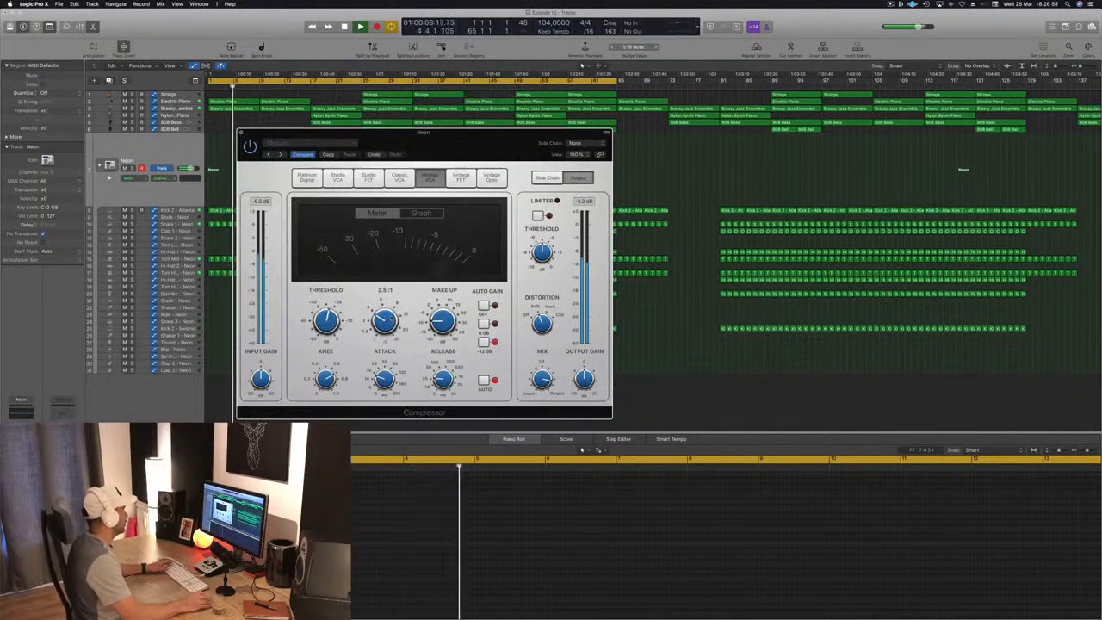
{"action": "mouse_move", "coordinate": [328, 317]}
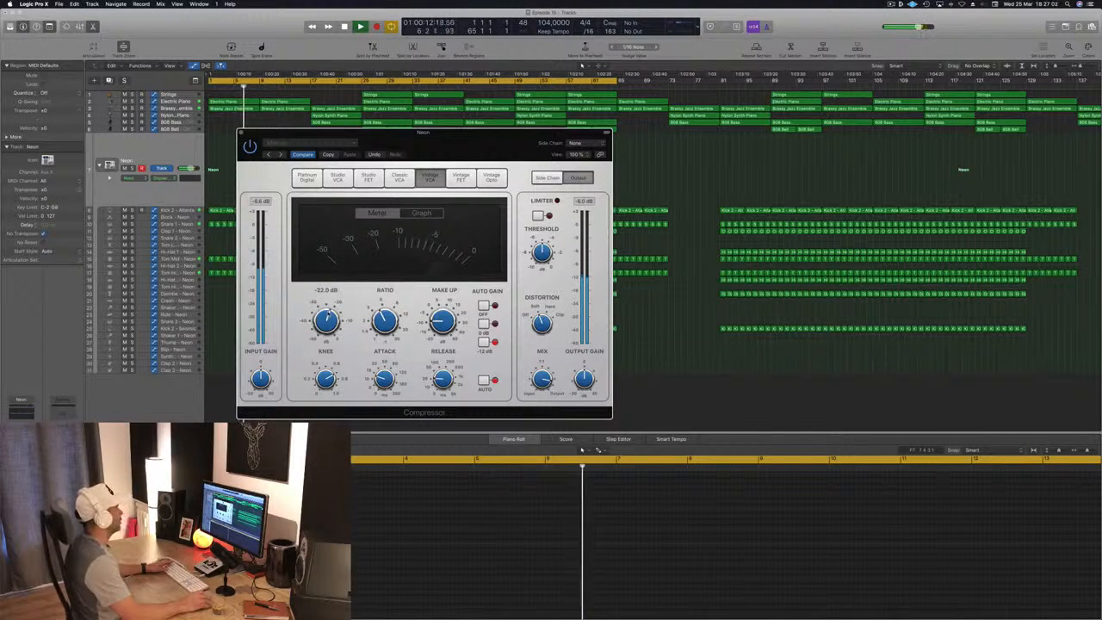
{"action": "left_click_drag", "start_coordinate": [443, 380], "coordinate": [445, 443]}
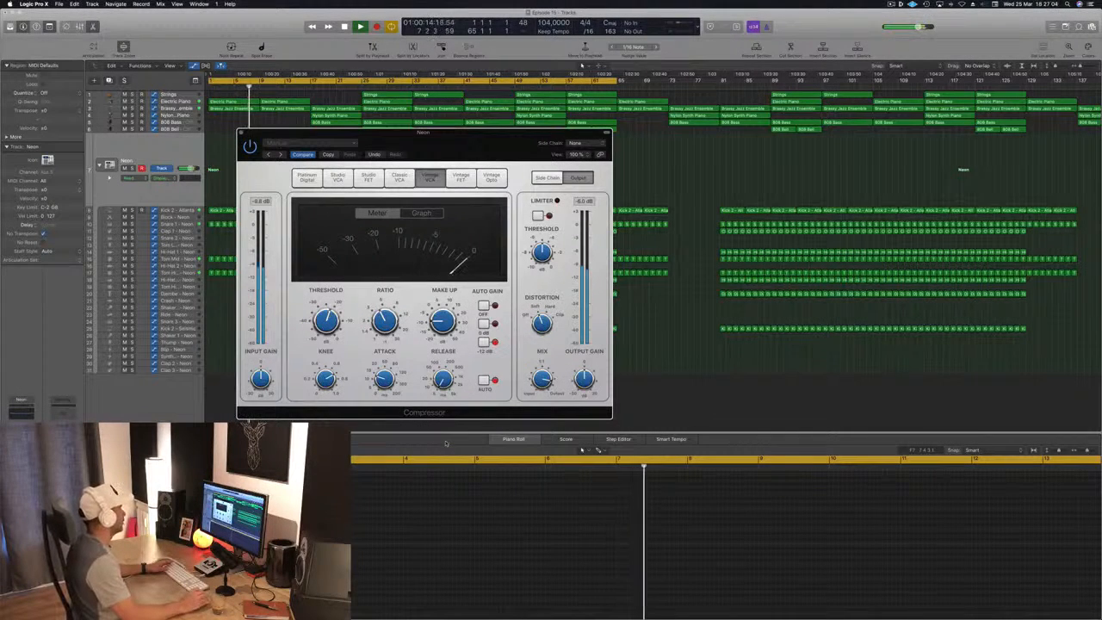
{"action": "left_click_drag", "start_coordinate": [242, 134], "coordinate": [291, 135]}
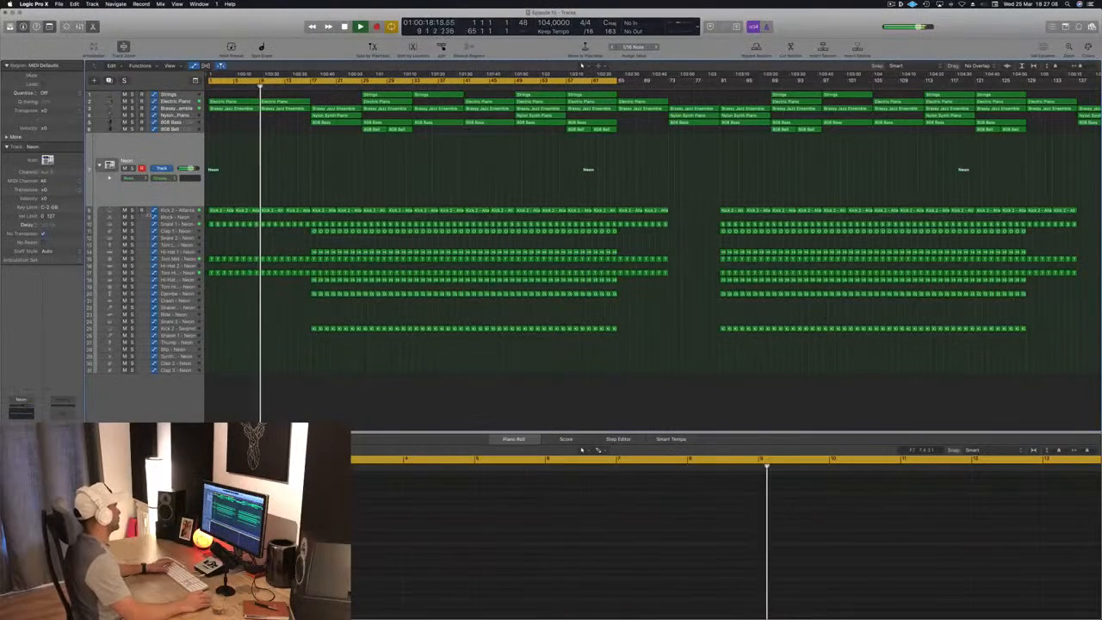
- Select the Snare 1 track, clear the region selection and play the intro from the song start
{"action": "left_click", "coordinate": [175, 223]}
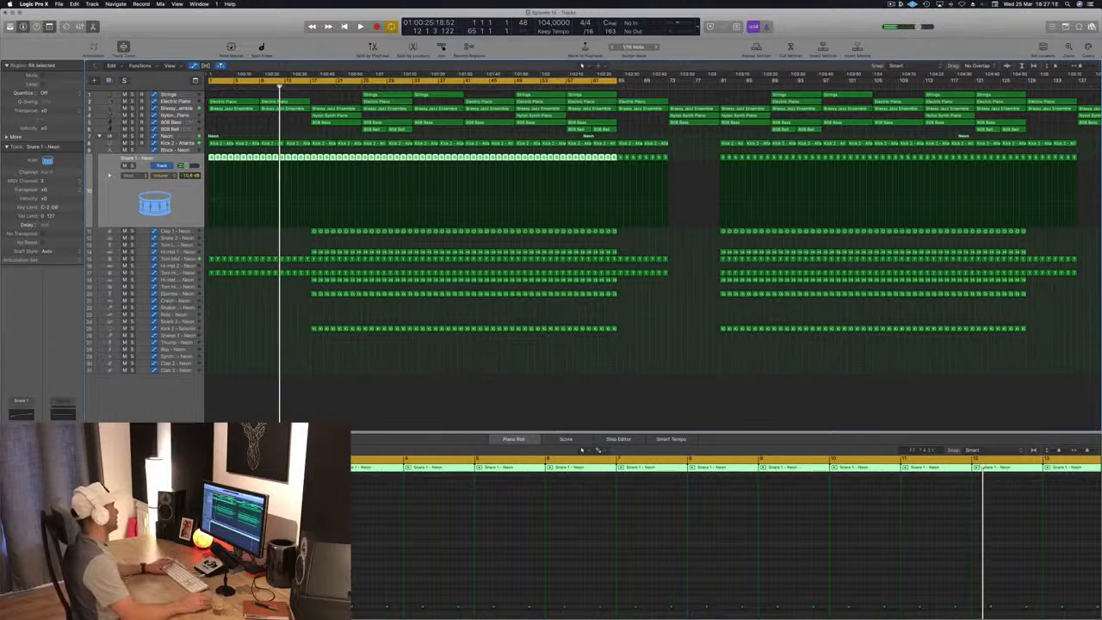
{"action": "left_click", "coordinate": [423, 373]}
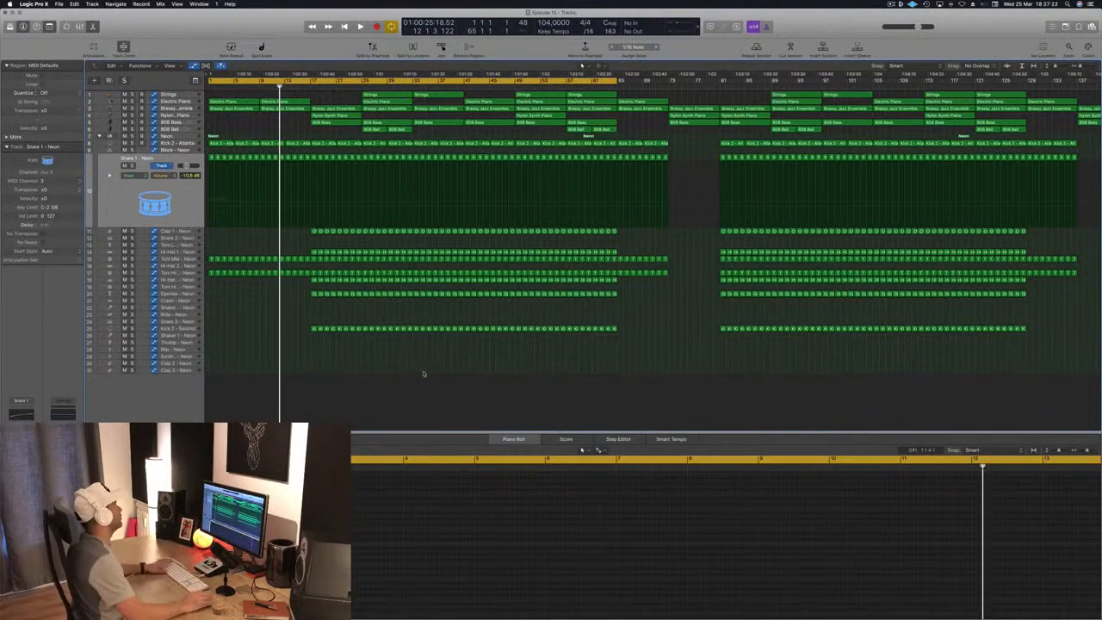
{"action": "key", "text": "Return"}
{"action": "key", "text": "space"}
- Solo the Brassy Jazz Ensemble track and play it from the song start
{"action": "key", "text": "space"}
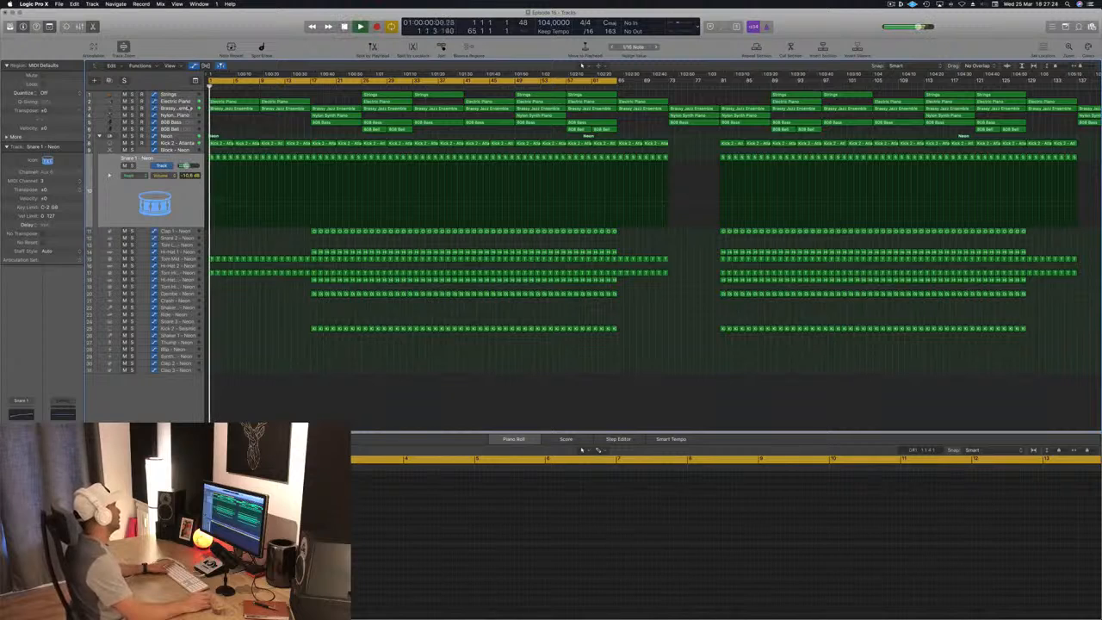
{"action": "left_click", "coordinate": [187, 110]}
{"action": "key", "text": "space"}
{"action": "key", "text": "space"}
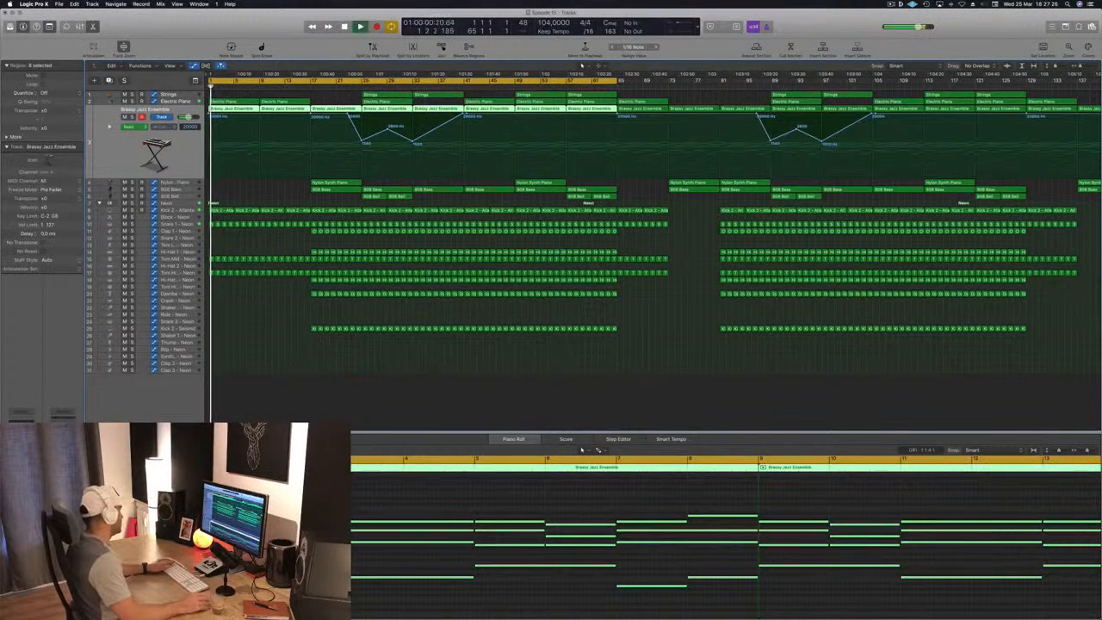
{"action": "key", "text": "ctrl+s"}
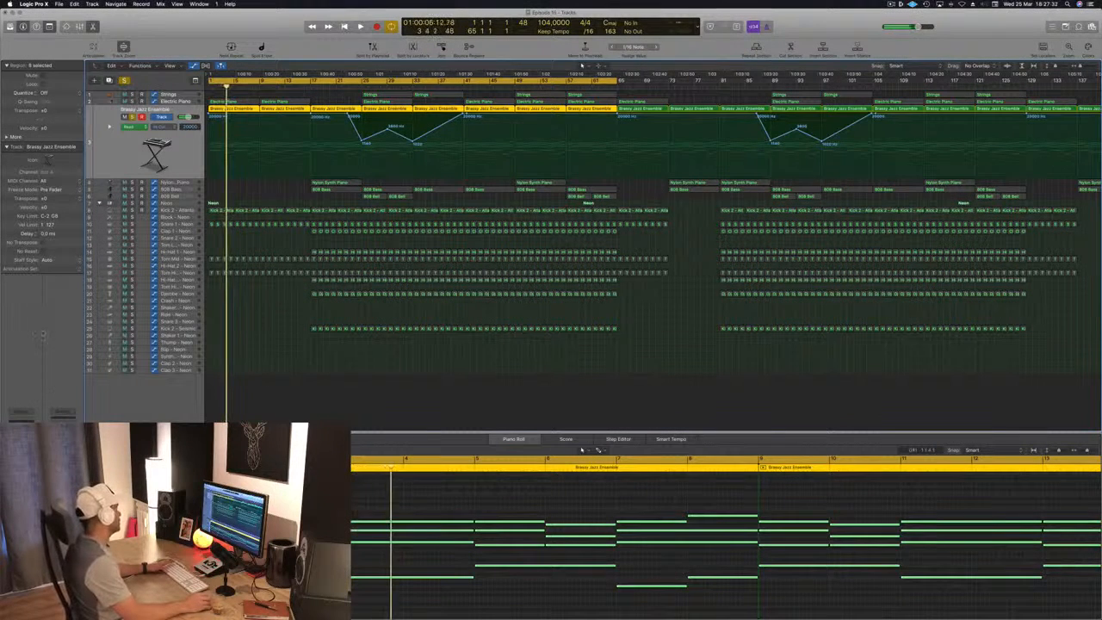
{"action": "key", "text": "Return"}
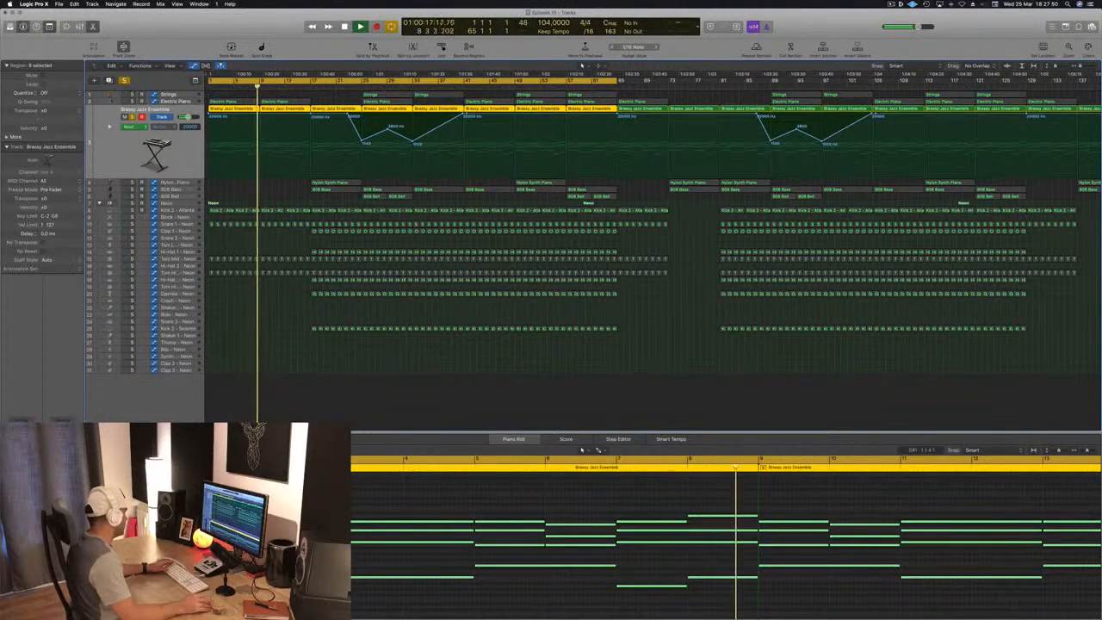
- Load the Punchy Room preset in ChromaVerb on the Brassy Jazz Ensemble's reverb aux and close the plug-in
{"action": "key", "text": "v"}
{"action": "left_click_drag", "start_coordinate": [87, 18], "coordinate": [480, 58]}
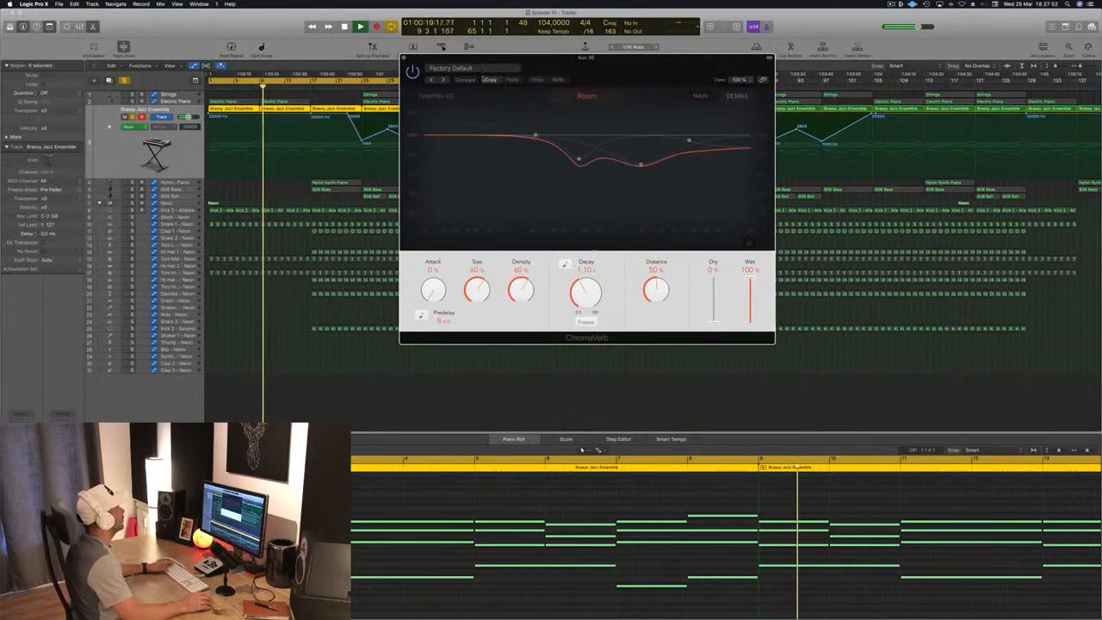
{"action": "left_click", "coordinate": [478, 68]}
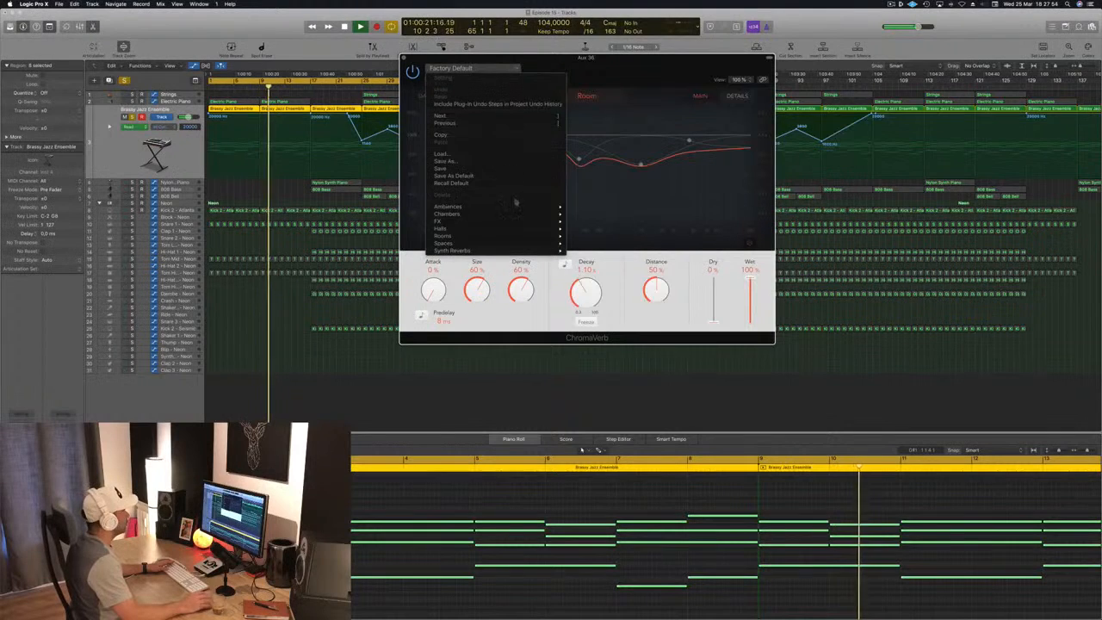
{"action": "mouse_move", "coordinate": [516, 235]}
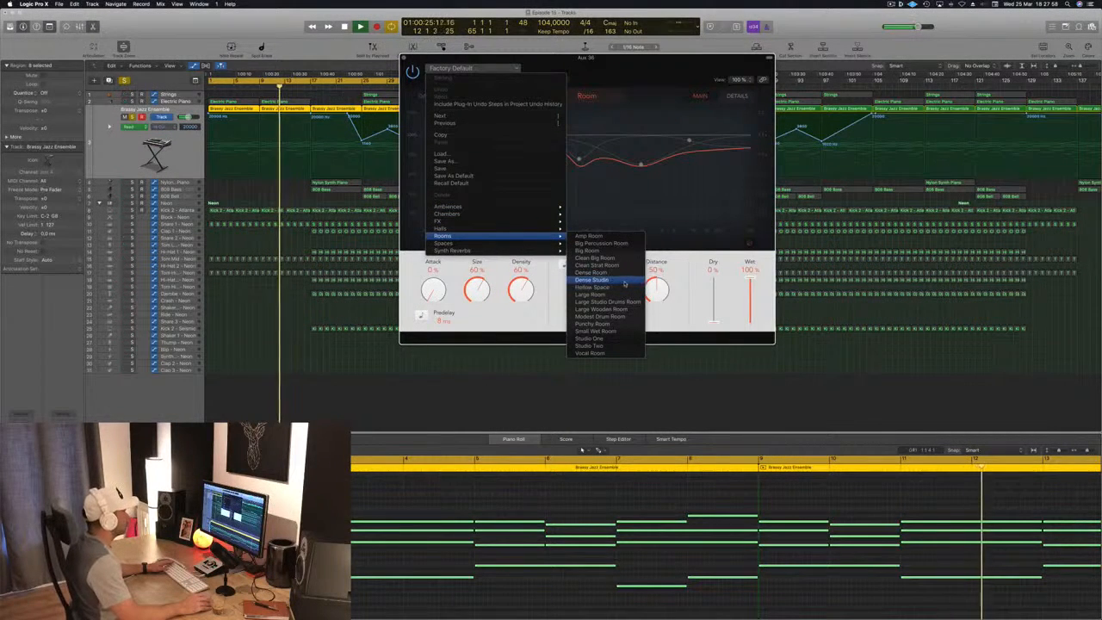
{"action": "left_click", "coordinate": [603, 323]}
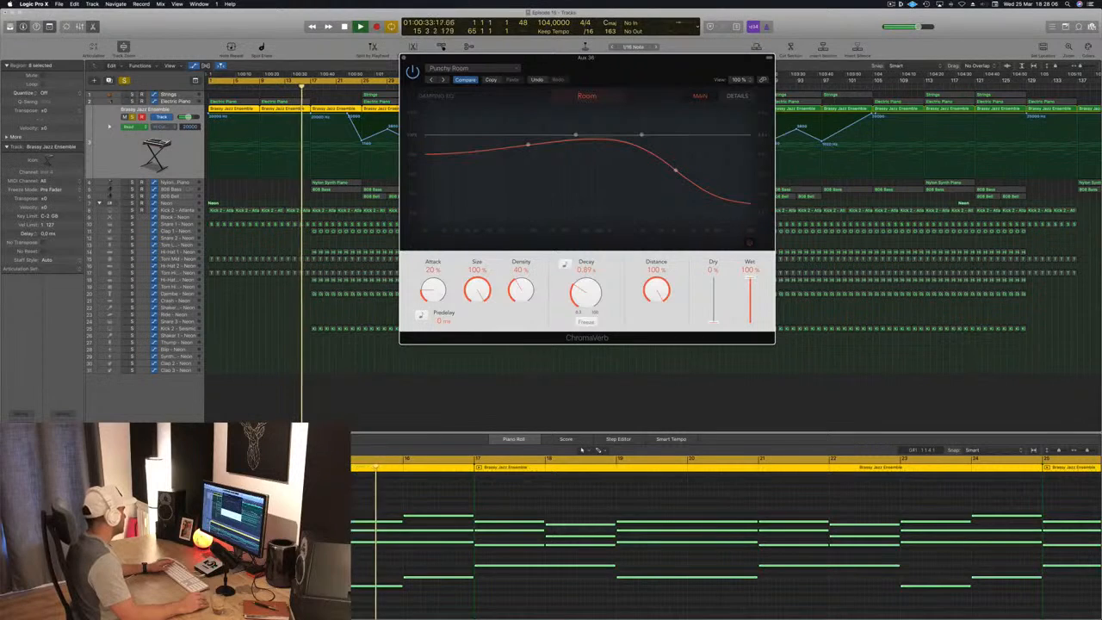
{"action": "left_click", "coordinate": [403, 57]}
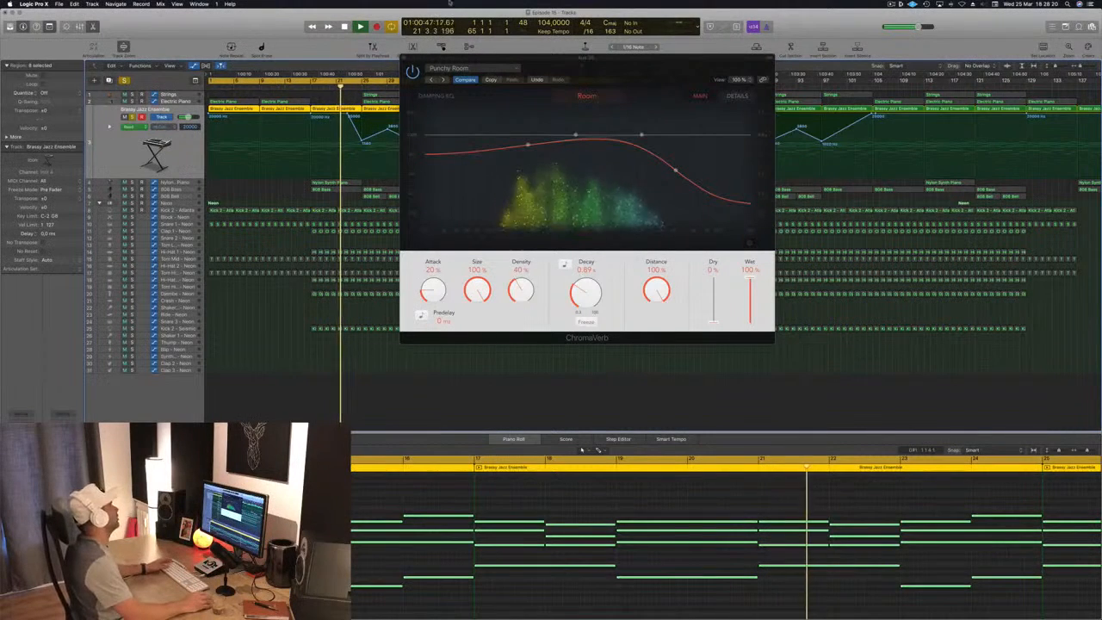
{"action": "left_click", "coordinate": [403, 57]}
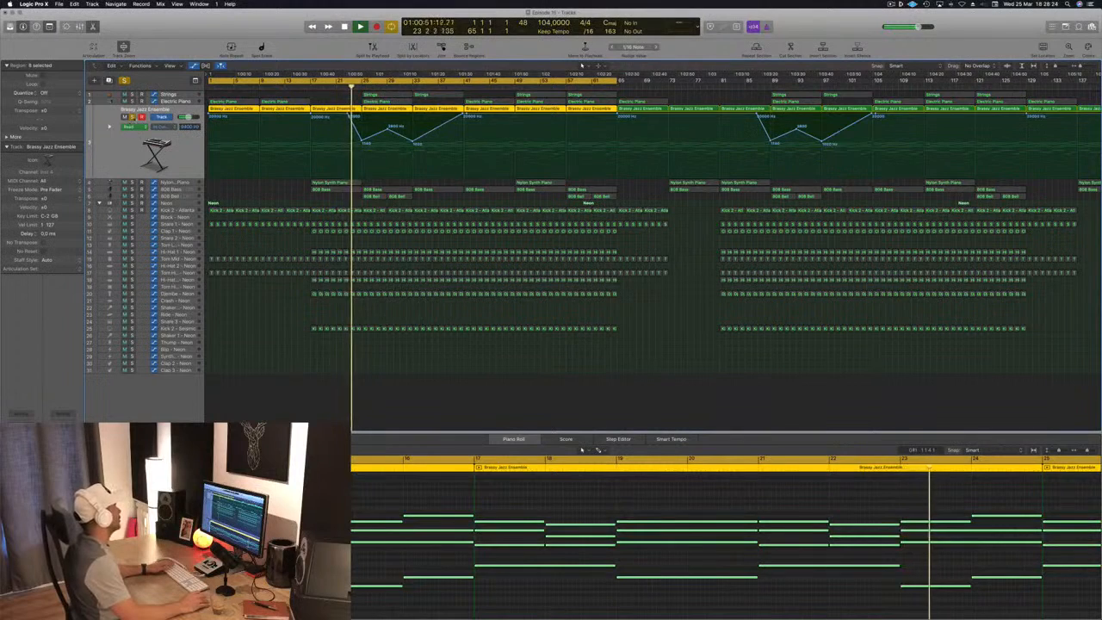
- Turn off the Brassy Jazz Ensemble solo and play the full mix from the song start
{"action": "key", "text": "s"}
{"action": "key", "text": "space"}
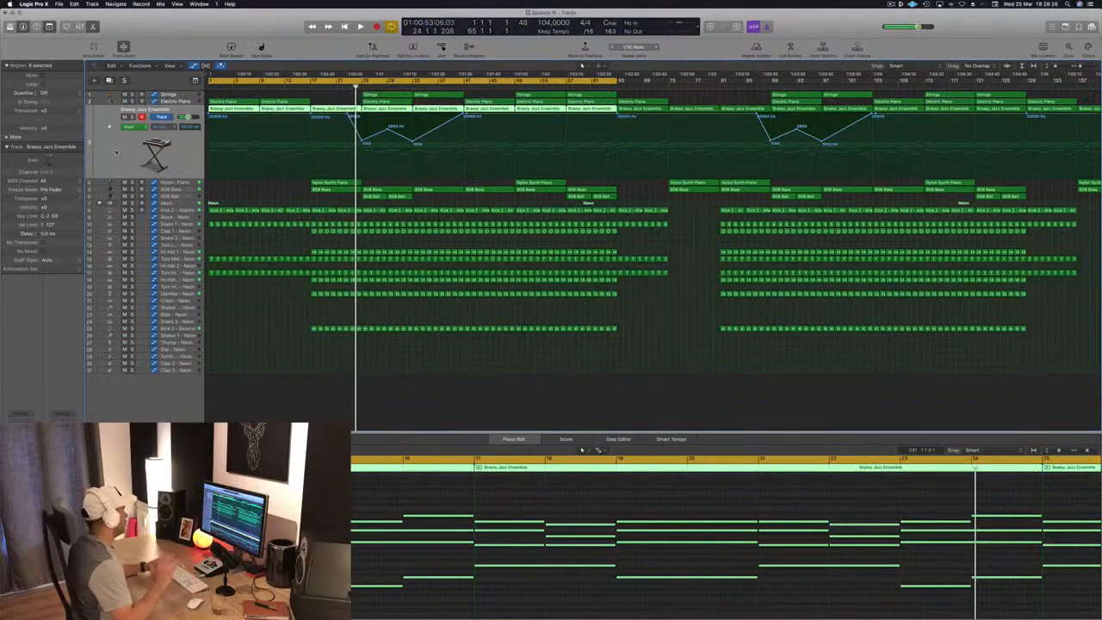
{"action": "key", "text": "Return"}
{"action": "key", "text": "space"}
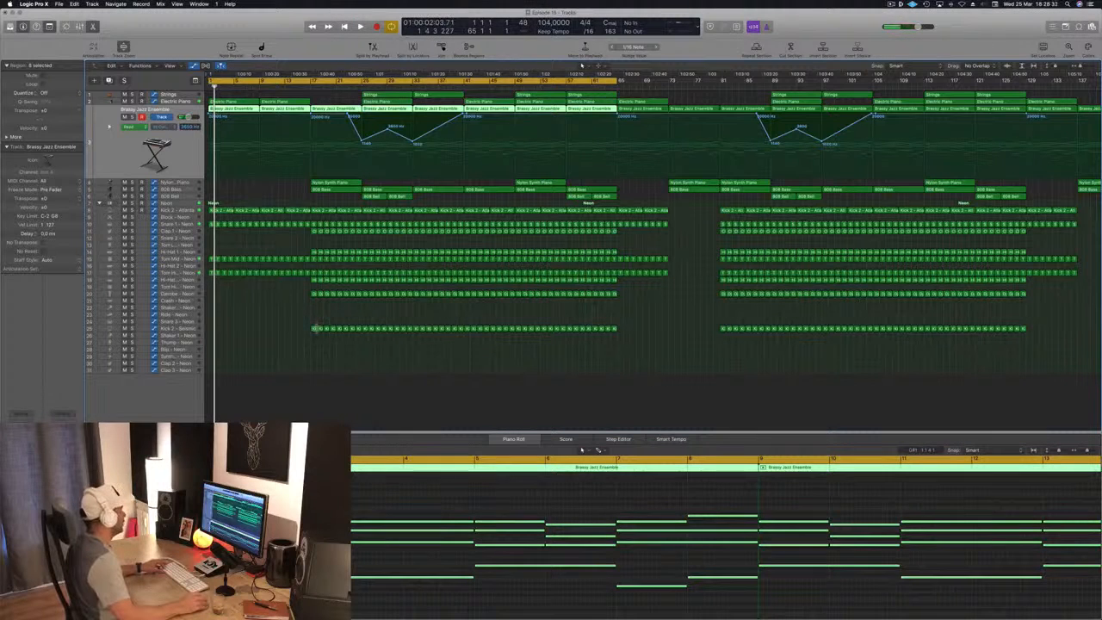
- Copy the first Kick 2 region onto the Crash track at bar 1
{"action": "left_click", "coordinate": [314, 328]}
{"action": "left_click_drag", "start_coordinate": [314, 329], "coordinate": [210, 301]}
{"action": "key", "text": "space"}
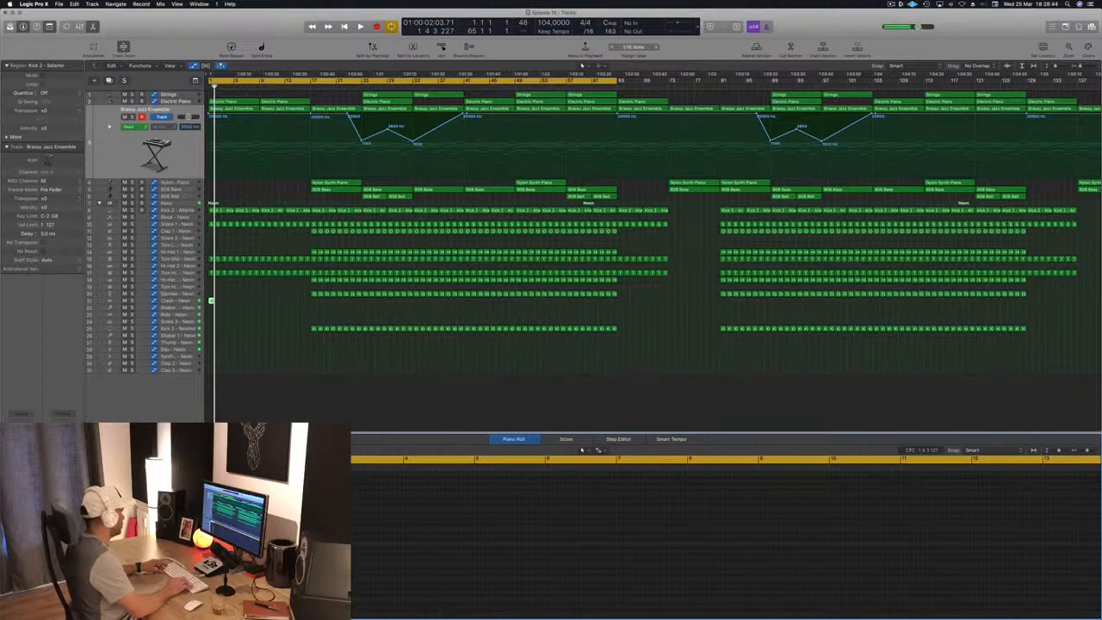
- Select the Crash track and play the opening from the song start to audition the crash hit
{"action": "key", "text": "space"}
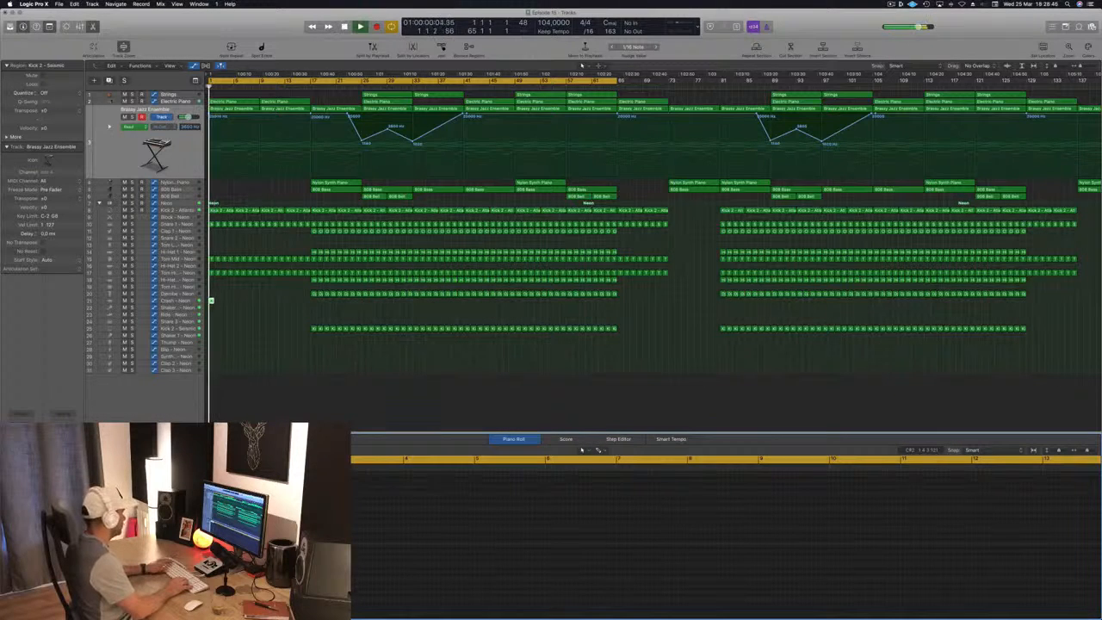
{"action": "key", "text": "space"}
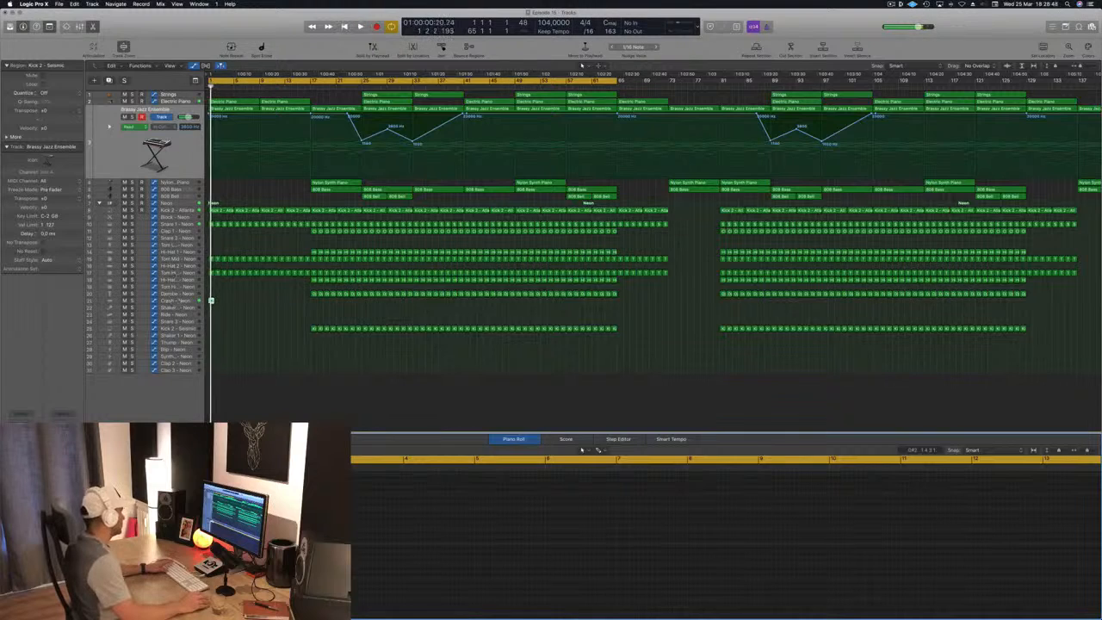
{"action": "key", "text": "space"}
{"action": "left_click", "coordinate": [212, 301]}
{"action": "key", "text": "space"}
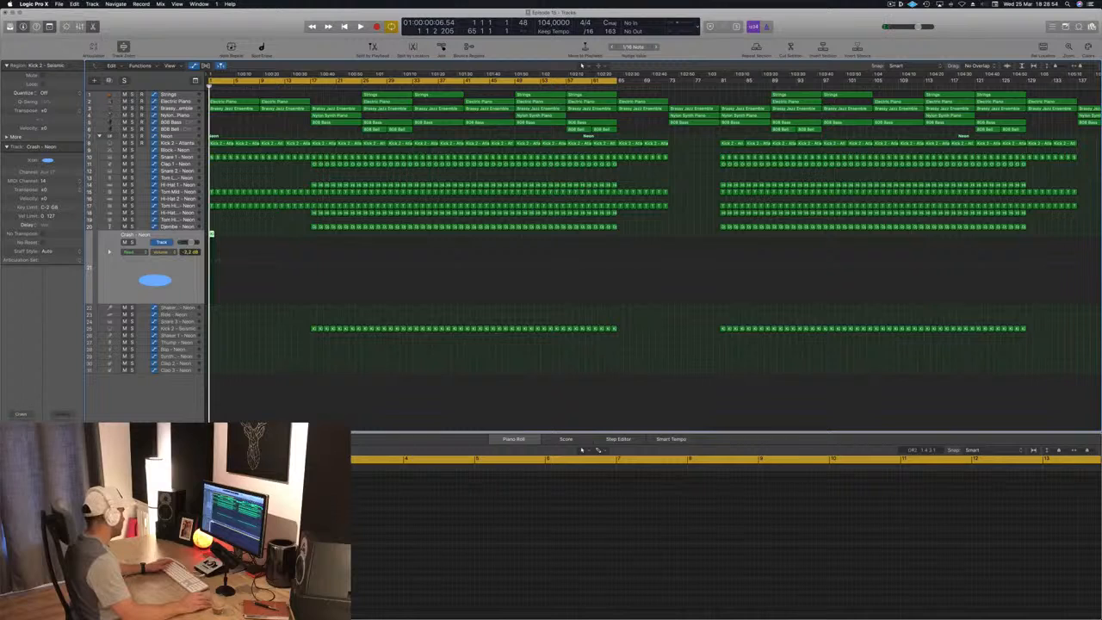
{"action": "key", "text": "space"}
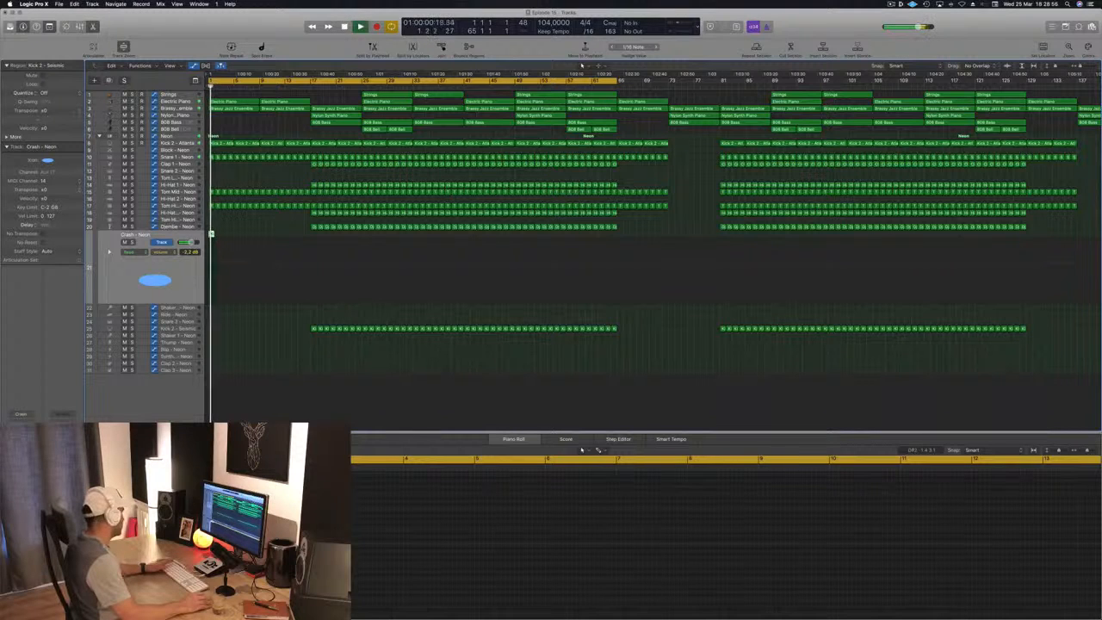
{"action": "key", "text": "space"}
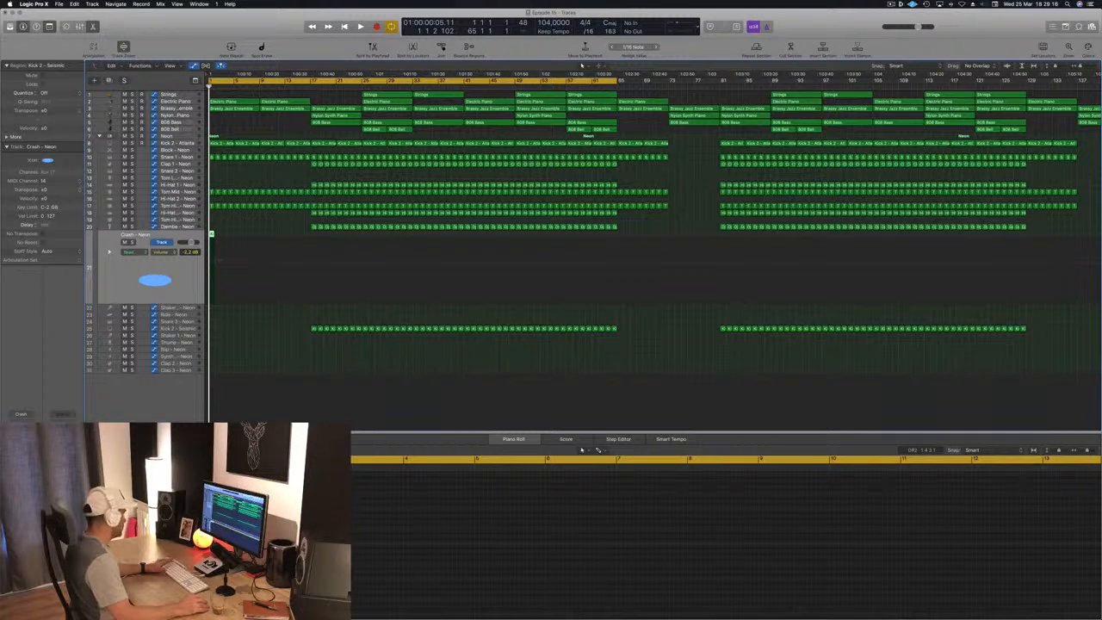
- Load the grandiose preset in SilverVerb on the Crash track's reverb aux and play the opening
{"action": "key", "text": "v"}
{"action": "left_click", "coordinate": [109, 31]}
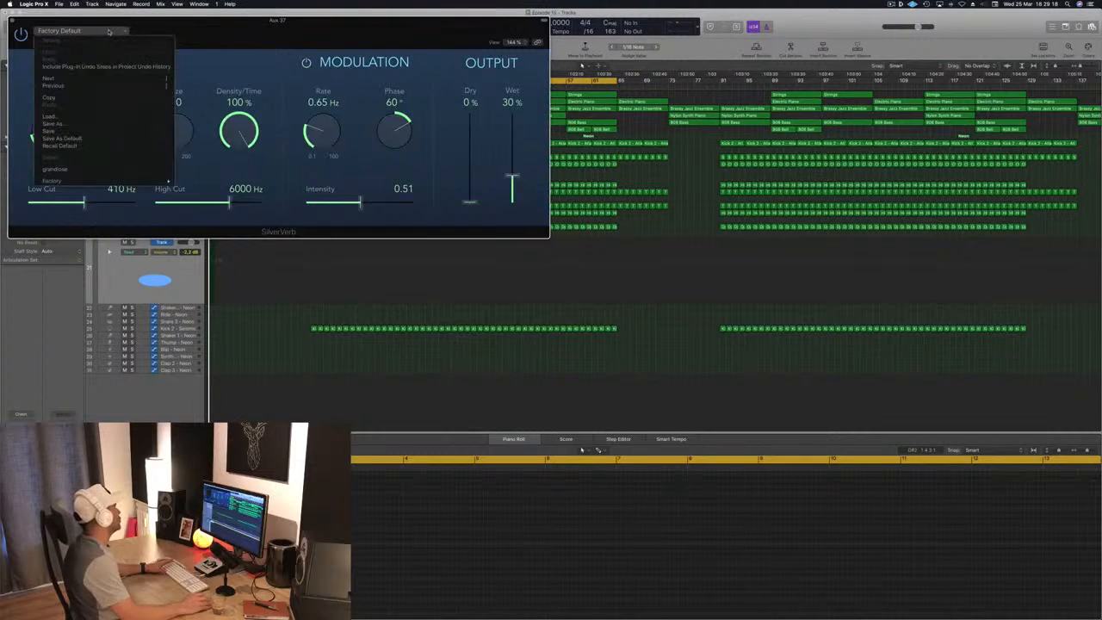
{"action": "left_click", "coordinate": [100, 170]}
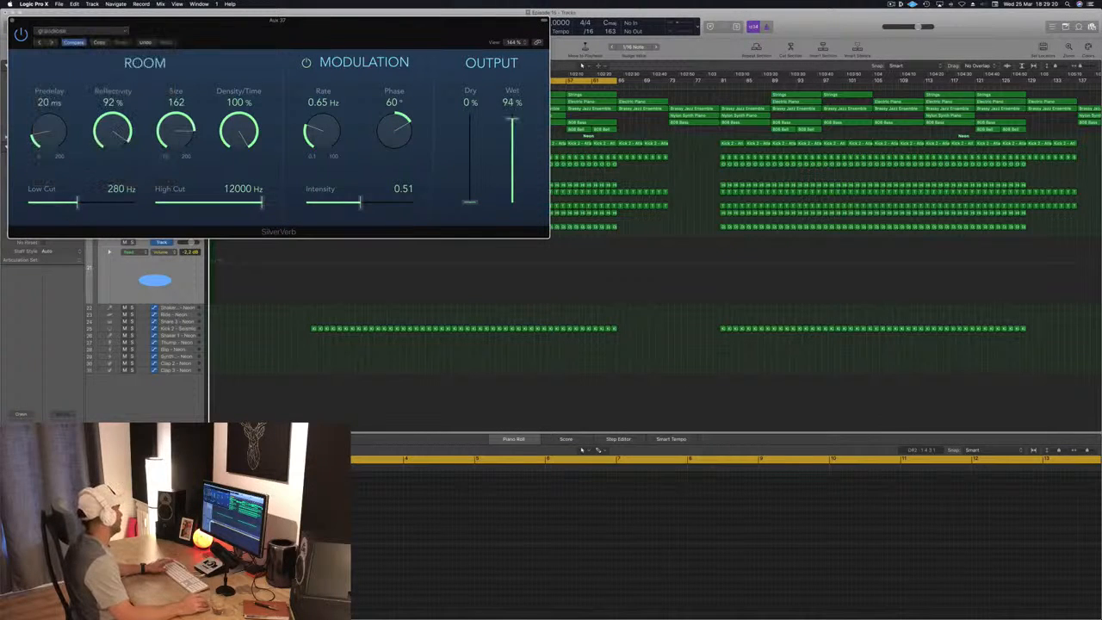
{"action": "left_click_drag", "start_coordinate": [268, 46], "coordinate": [647, 73]}
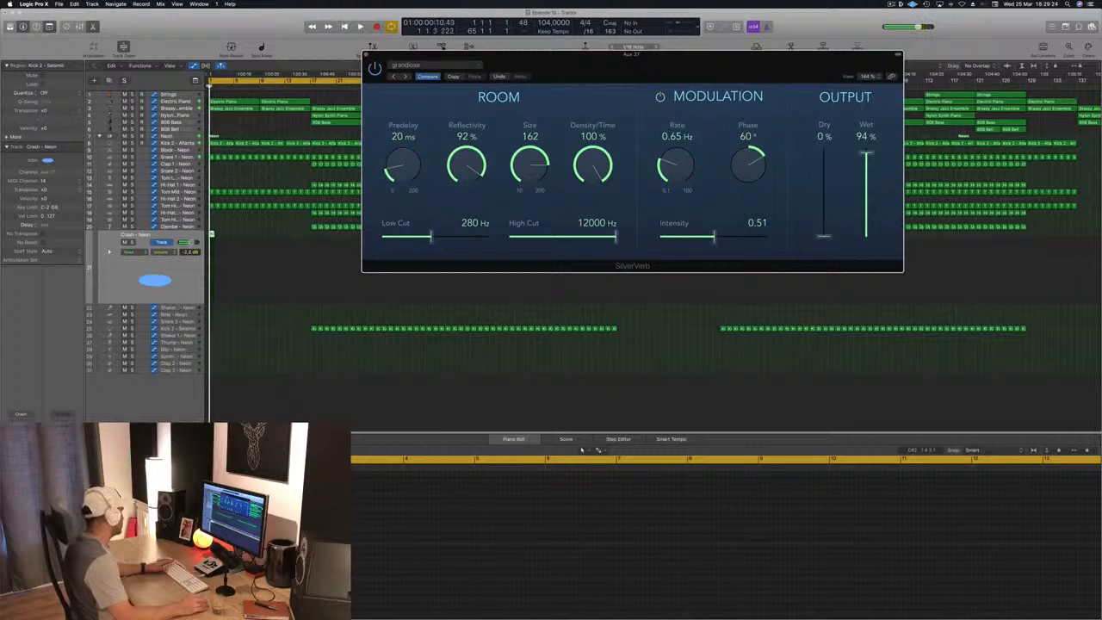
{"action": "key", "text": "super+w"}
{"action": "key", "text": "space"}
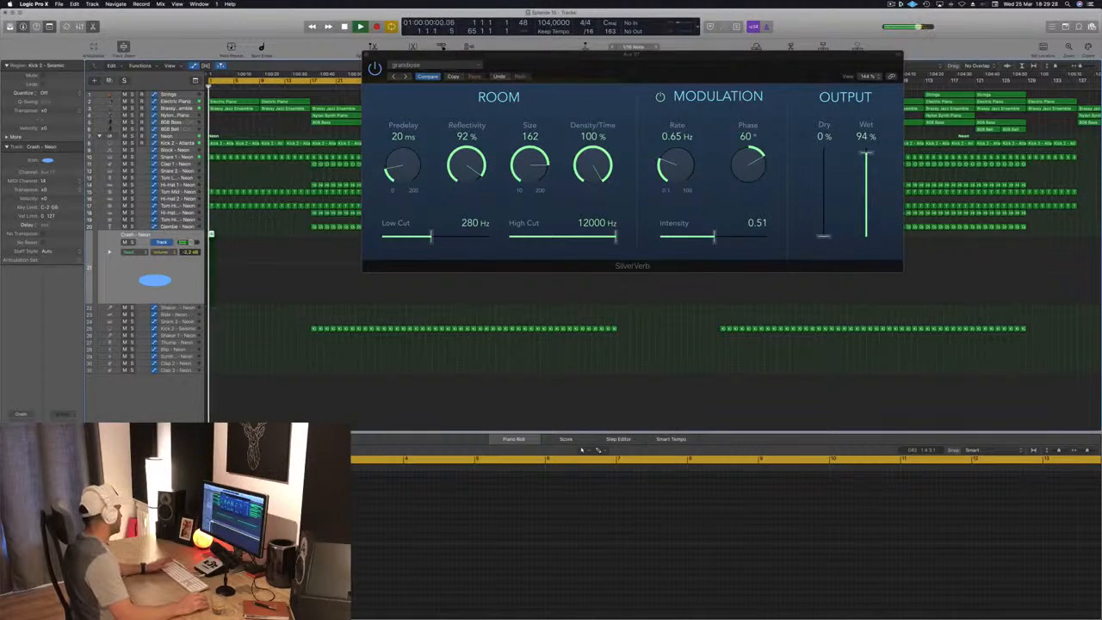
{"action": "key", "text": "space"}
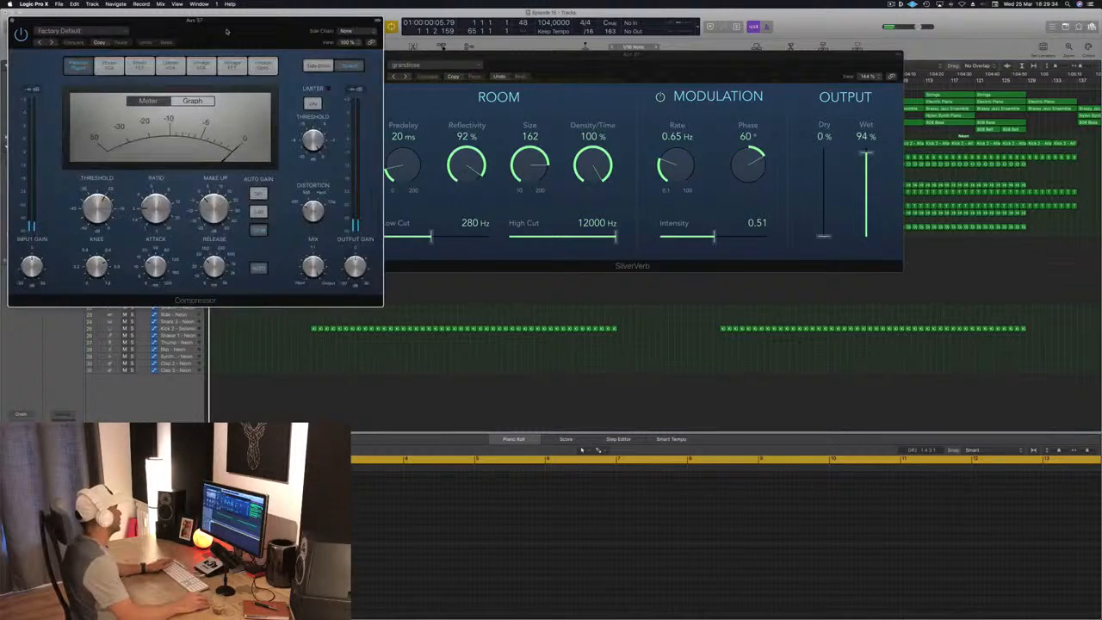
- Shape the crash reverb with a Channel EQ low cut at 196 Hz and a -6.0 dB high shelf at 8100 Hz
{"action": "left_click_drag", "start_coordinate": [227, 31], "coordinate": [613, 111]}
{"action": "key", "text": "space"}
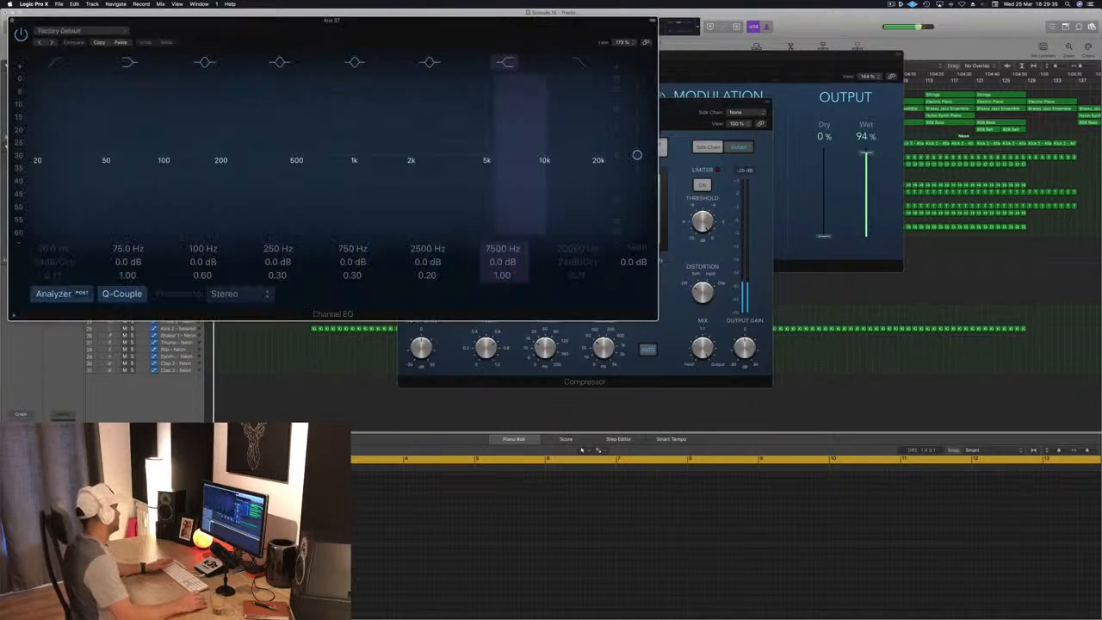
{"action": "left_click_drag", "start_coordinate": [111, 151], "coordinate": [248, 153]}
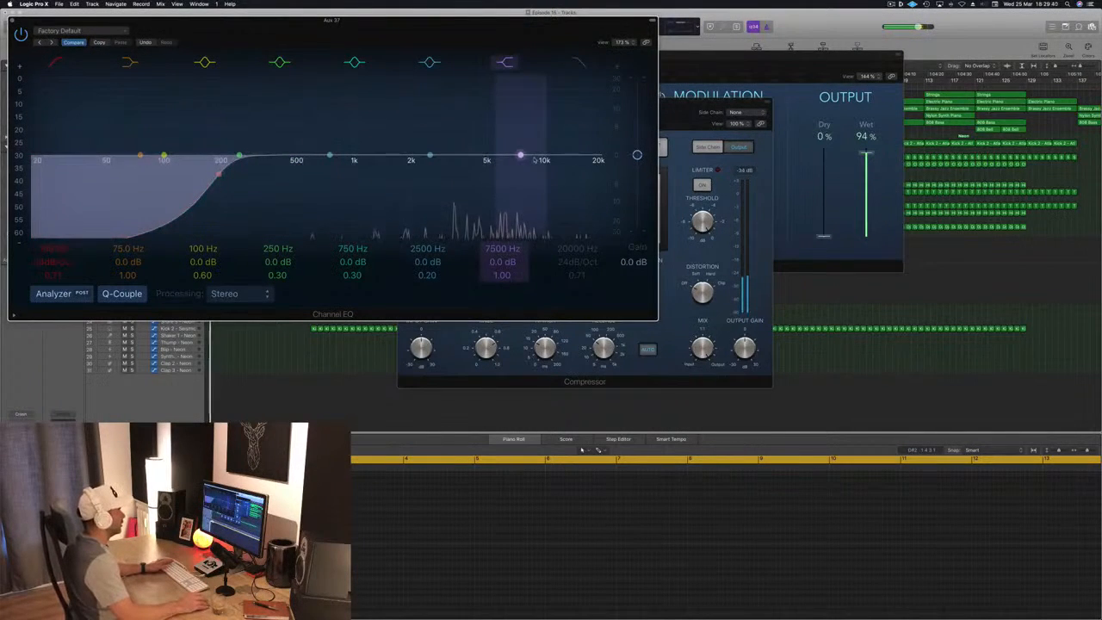
{"action": "left_click_drag", "start_coordinate": [520, 155], "coordinate": [528, 180]}
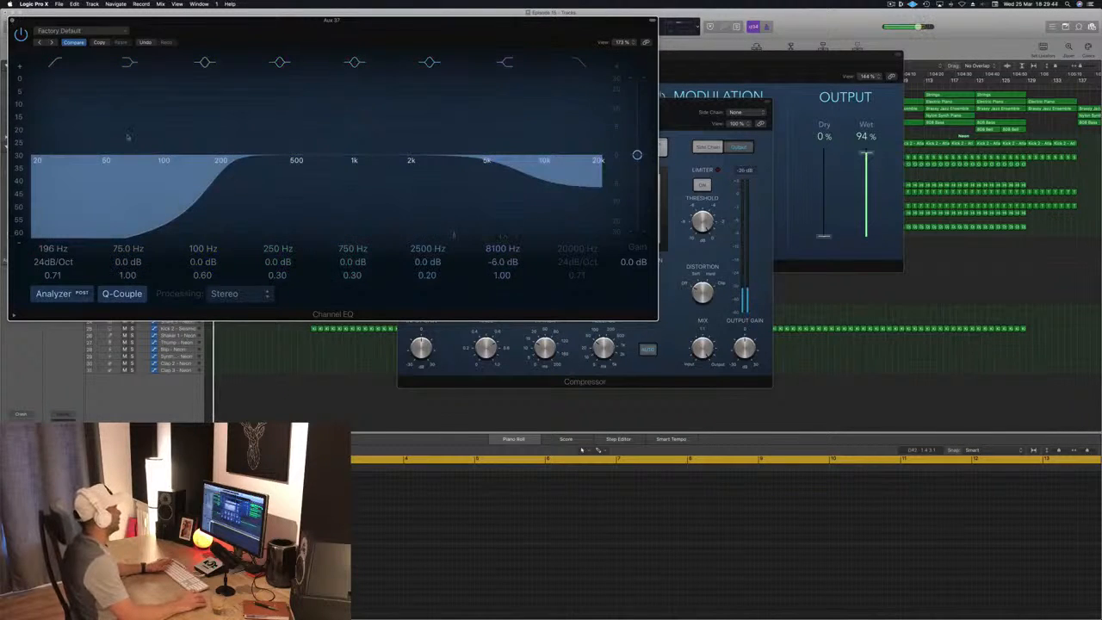
{"action": "left_click", "coordinate": [12, 20]}
- Side-chain the crash reverb's Compressor to Bus 10 with a -23.5 dB threshold, close it and play the opening again
{"action": "left_click_drag", "start_coordinate": [593, 114], "coordinate": [733, 107]}
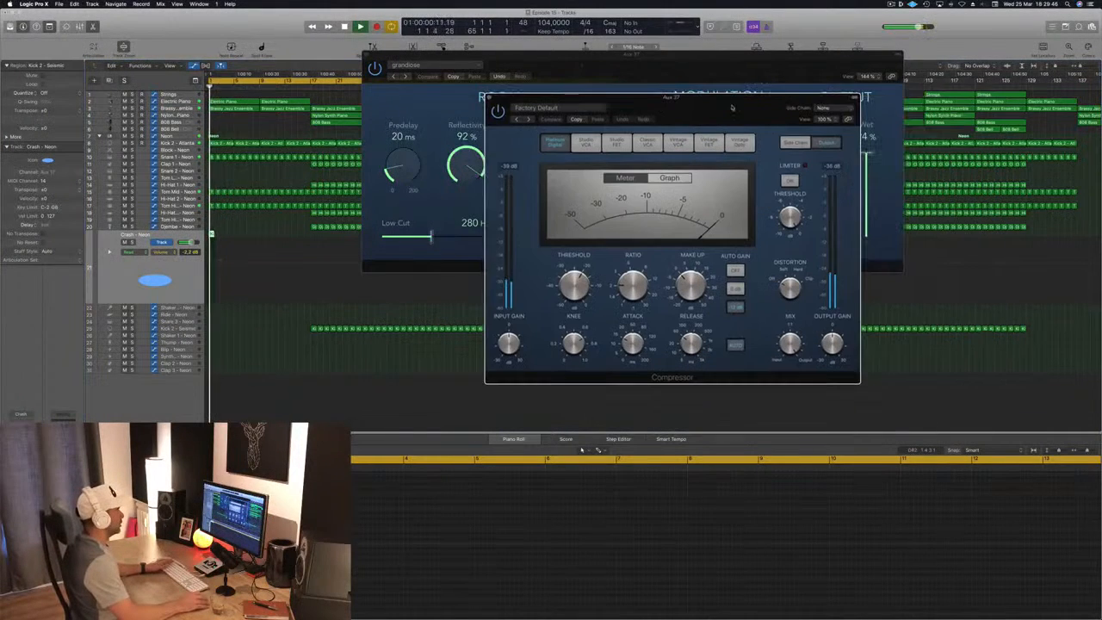
{"action": "mouse_move", "coordinate": [820, 132]}
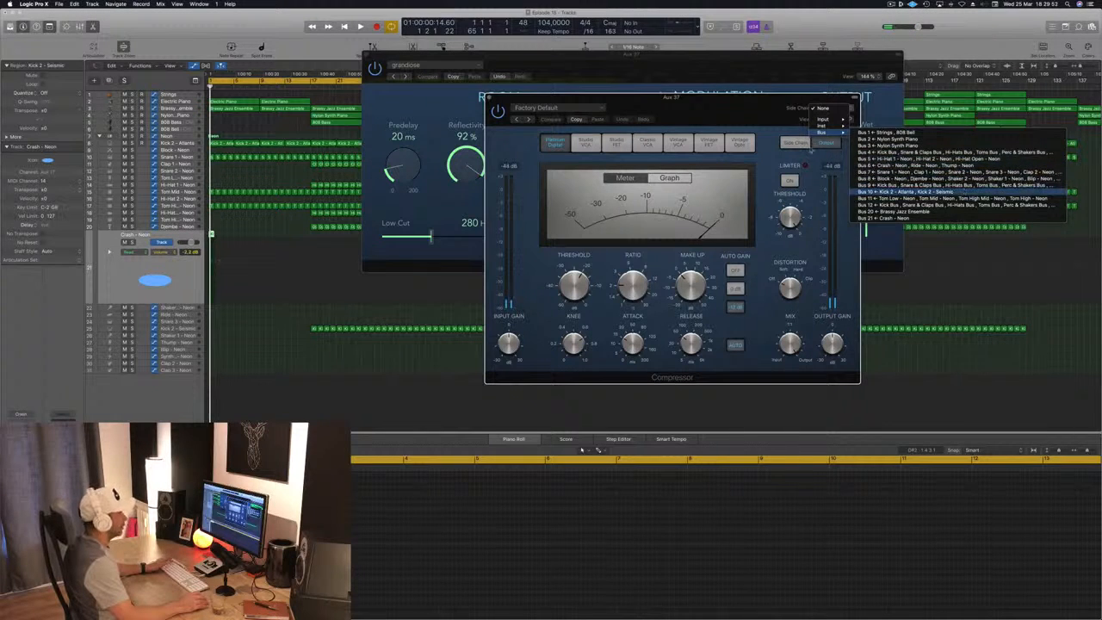
{"action": "left_click", "coordinate": [912, 191]}
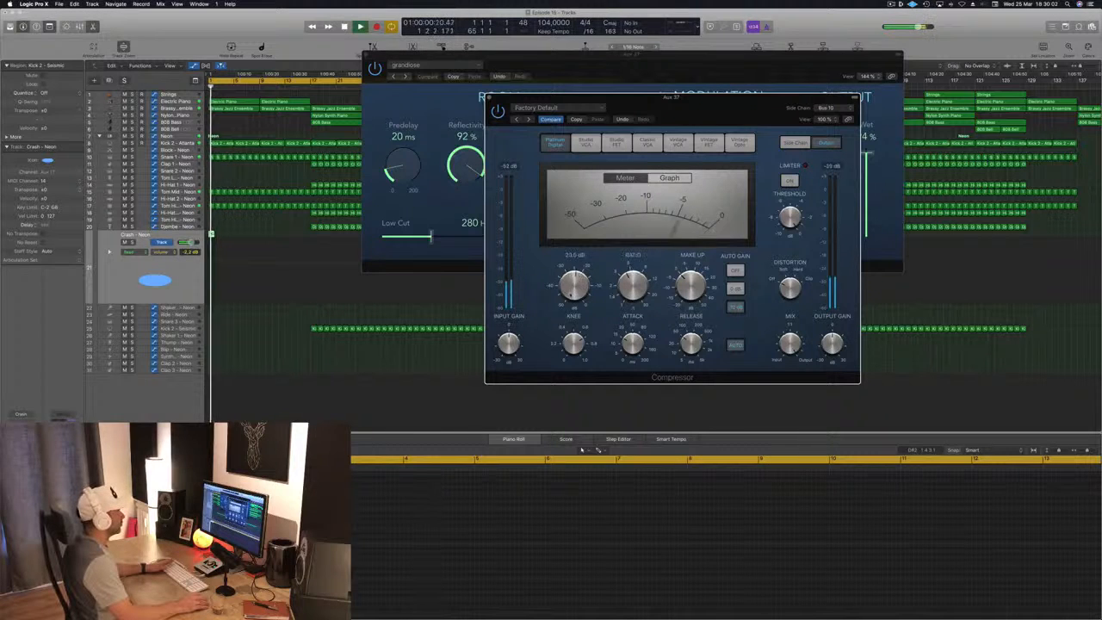
{"action": "left_click_drag", "start_coordinate": [568, 286], "coordinate": [571, 295]}
{"action": "key", "text": "Return"}
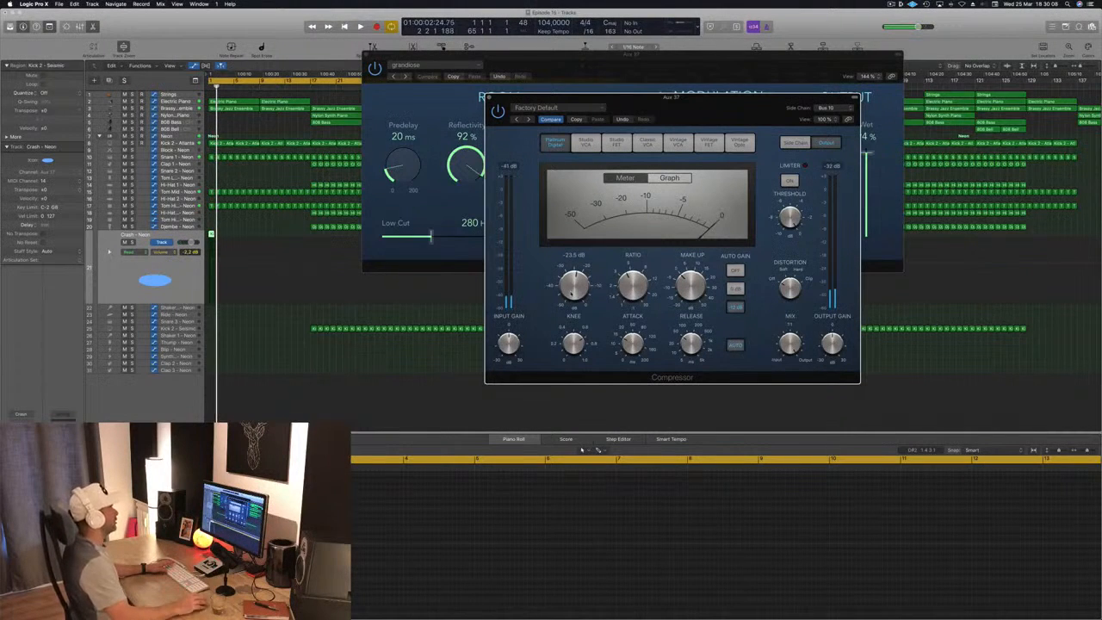
{"action": "left_click_drag", "start_coordinate": [684, 101], "coordinate": [639, 154]}
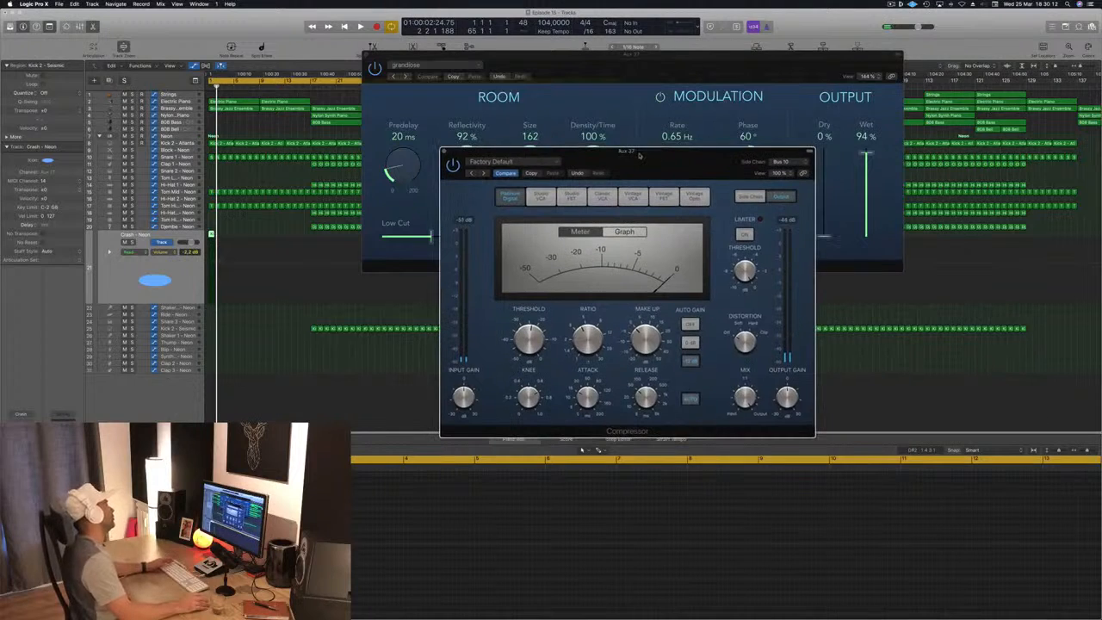
{"action": "left_click_drag", "start_coordinate": [459, 154], "coordinate": [448, 157]}
{"action": "left_click", "coordinate": [435, 155]}
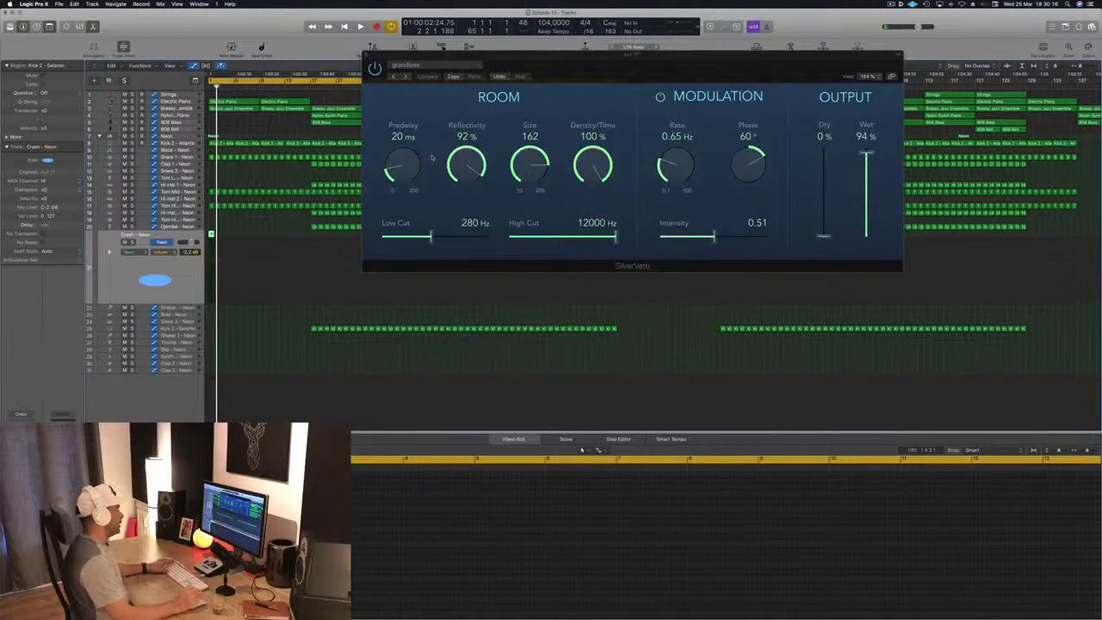
{"action": "key", "text": "space"}
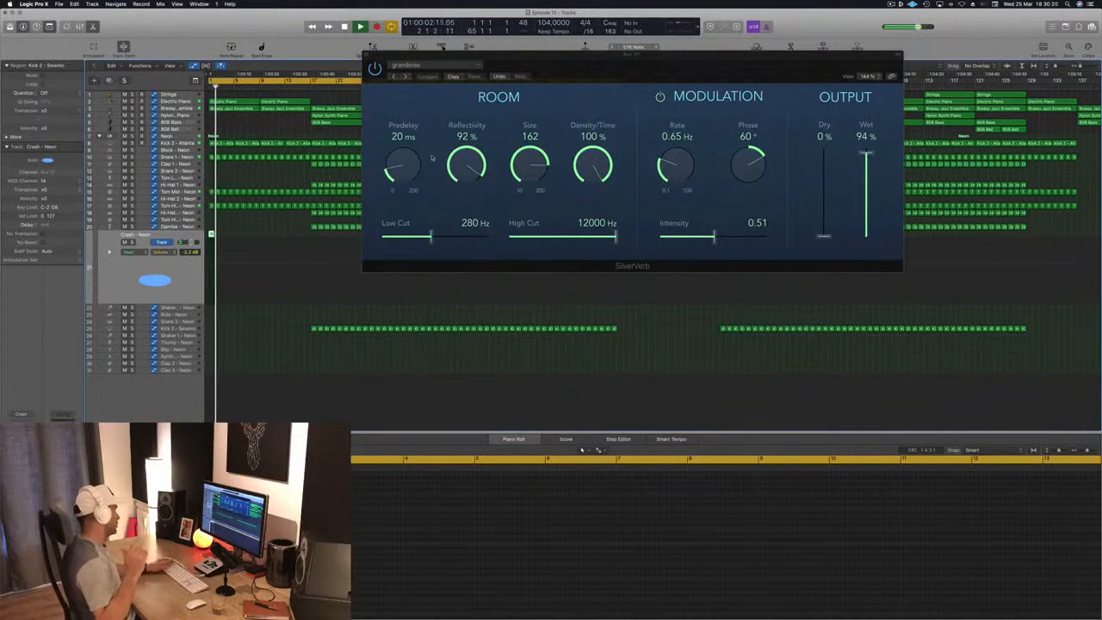
- Raise the crash reverb's SilverVerb wet level to 100%, close the plug-in and replay the opening
{"action": "left_click_drag", "start_coordinate": [778, 69], "coordinate": [689, 72]}
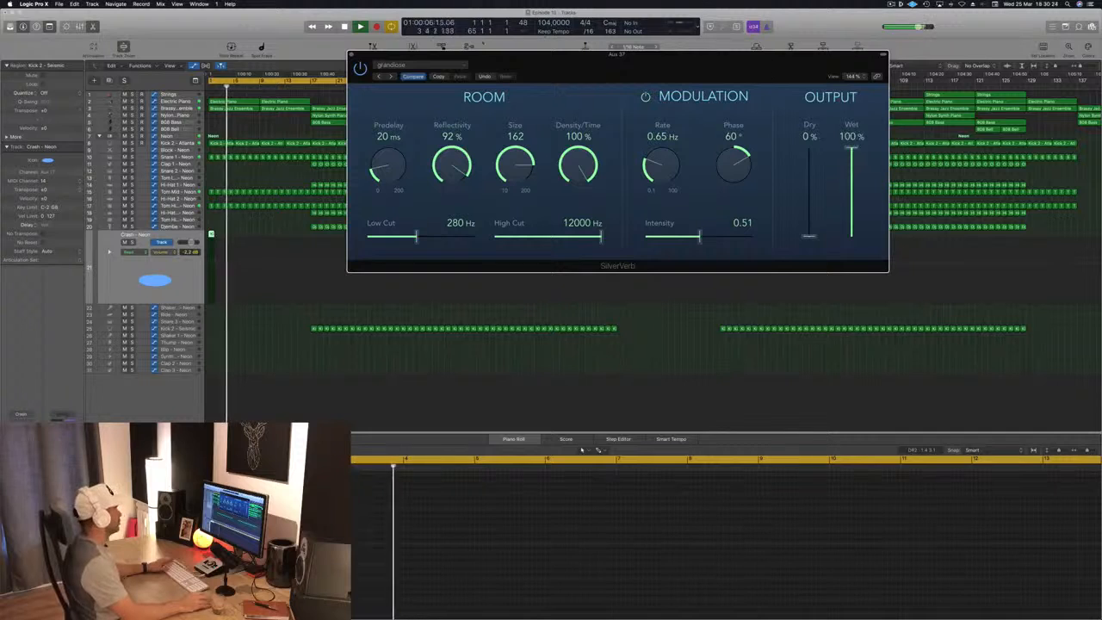
{"action": "left_click", "coordinate": [352, 55]}
{"action": "key", "text": "space"}
{"action": "key", "text": "space"}
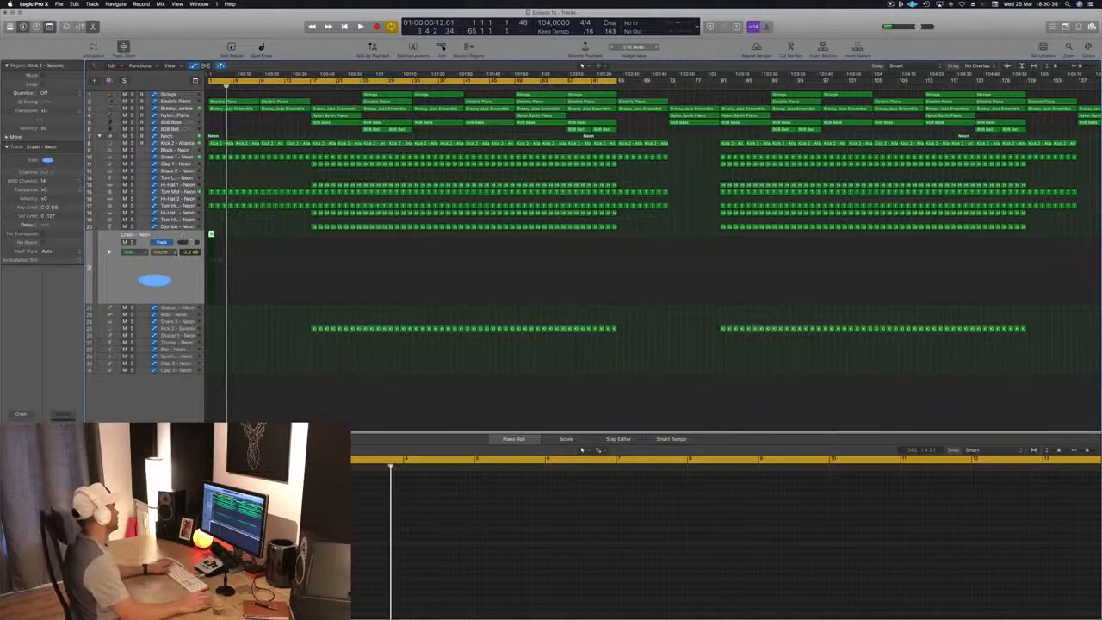
{"action": "key", "text": "space"}
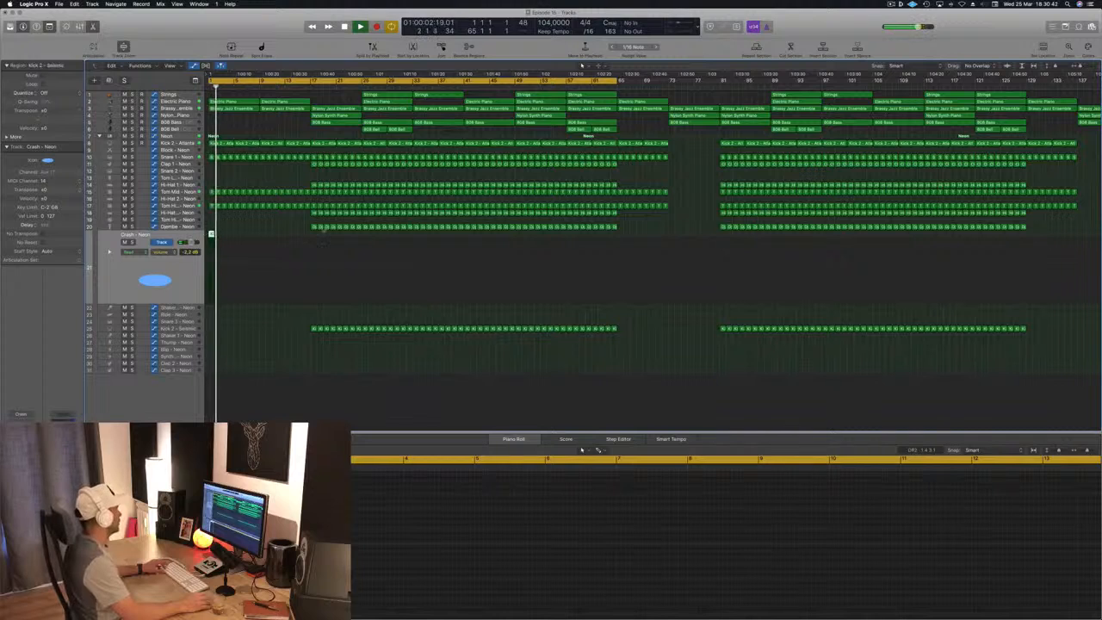
- Copy a Djembe region to bar 1 of the Shaker 2 track, audition it from the start and select that track
{"action": "left_click_drag", "start_coordinate": [312, 227], "coordinate": [210, 308]}
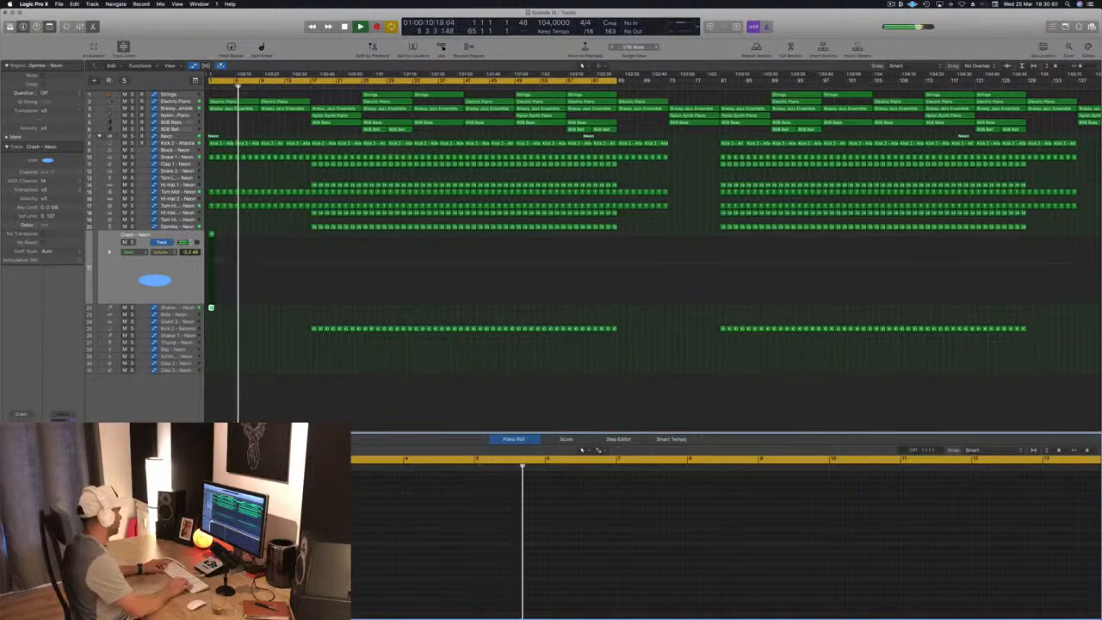
{"action": "key", "text": "Return"}
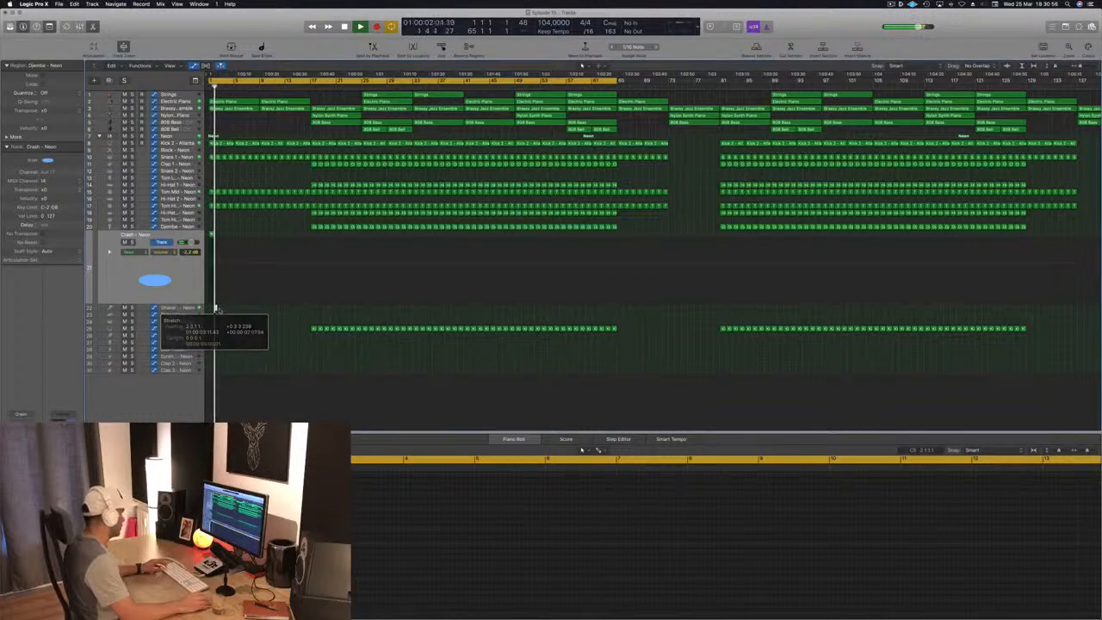
{"action": "key", "text": "Return"}
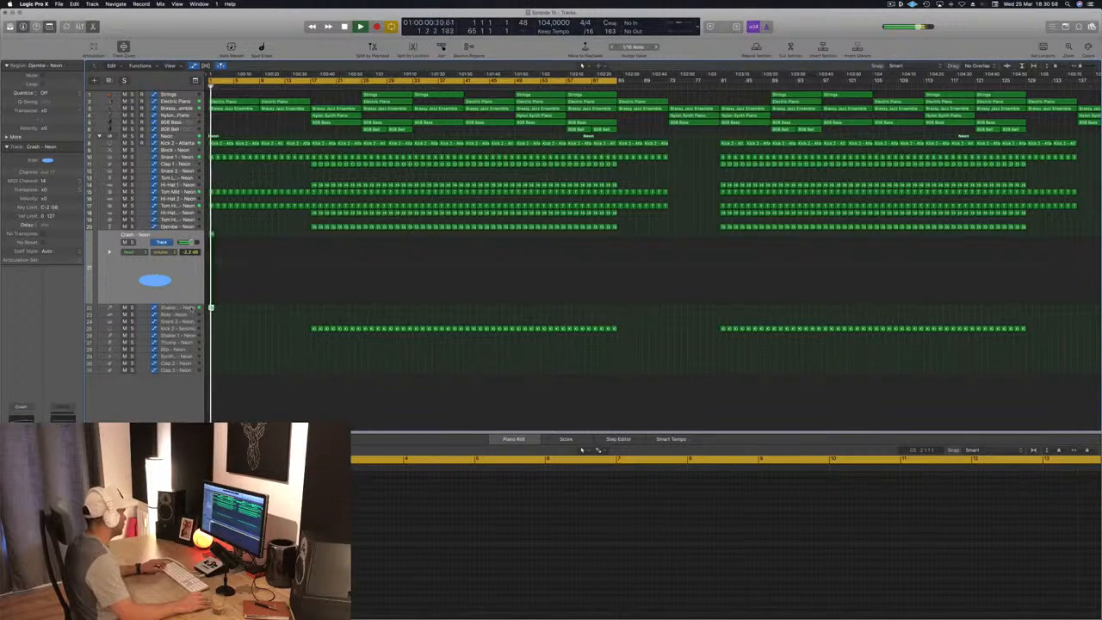
{"action": "left_click", "coordinate": [187, 308]}
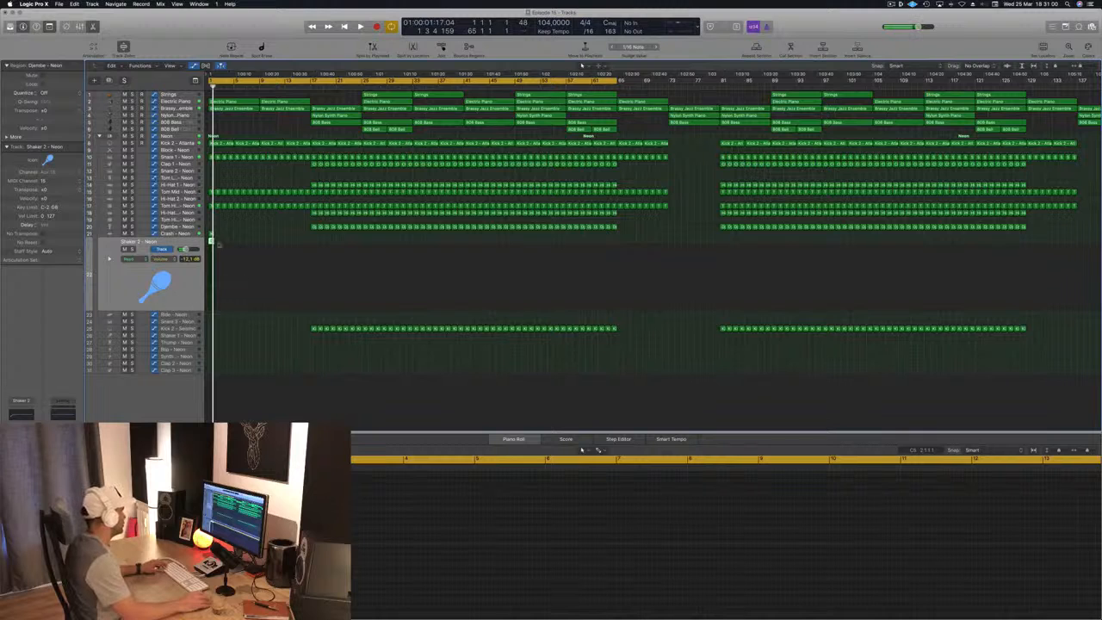
- Duplicate the Shaker 2 region to fill bars 1 through 16 and play it from the song start
{"action": "key", "text": "super+Right"}
{"action": "key", "text": "super+Right"}
{"action": "key", "text": "super+Right"}
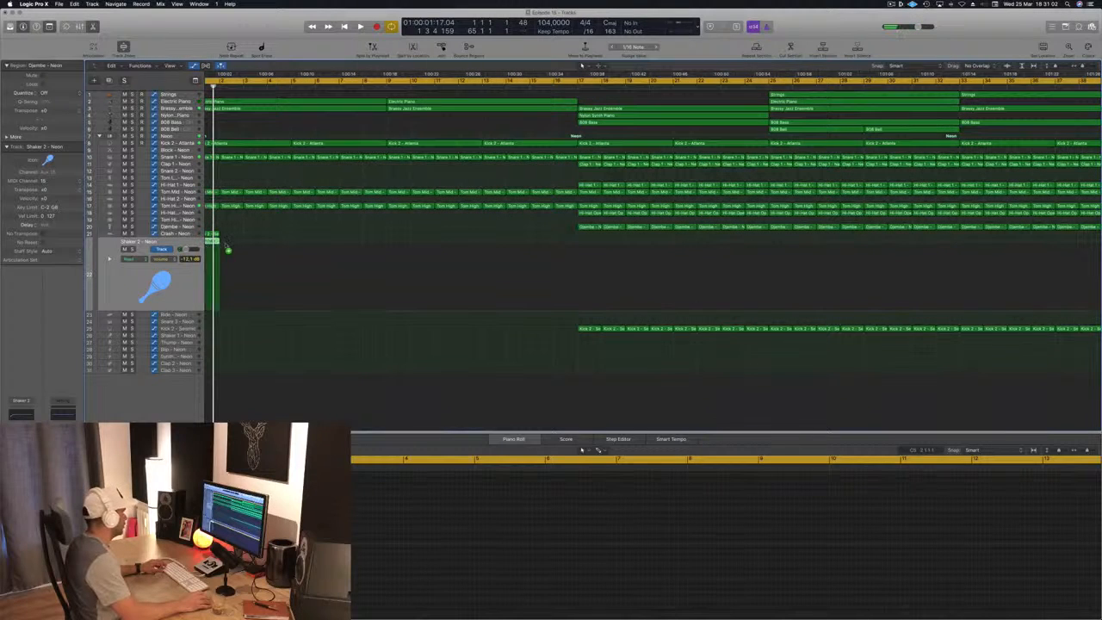
{"action": "key", "text": "super+Right"}
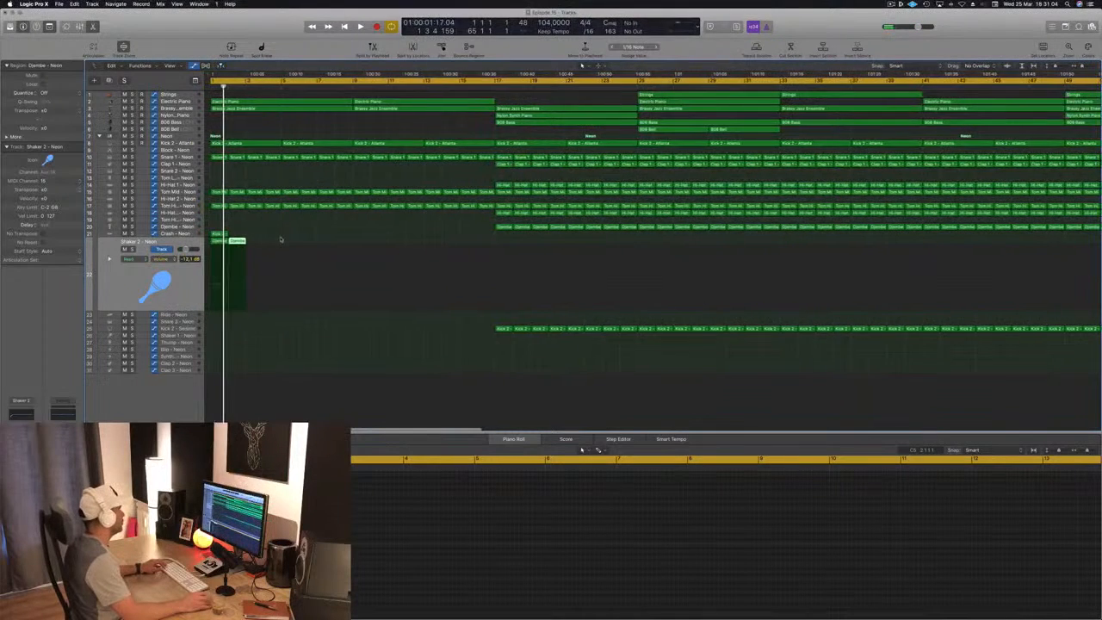
{"action": "key", "text": "super+Right"}
{"action": "left_click_drag", "start_coordinate": [217, 243], "coordinate": [286, 252]}
{"action": "mouse_move", "coordinate": [361, 244]}
{"action": "left_mouse_down"}
{"action": "mouse_move", "coordinate": [214, 243]}
{"action": "mouse_move", "coordinate": [372, 248]}
{"action": "left_mouse_up"}
{"action": "key", "text": "space"}
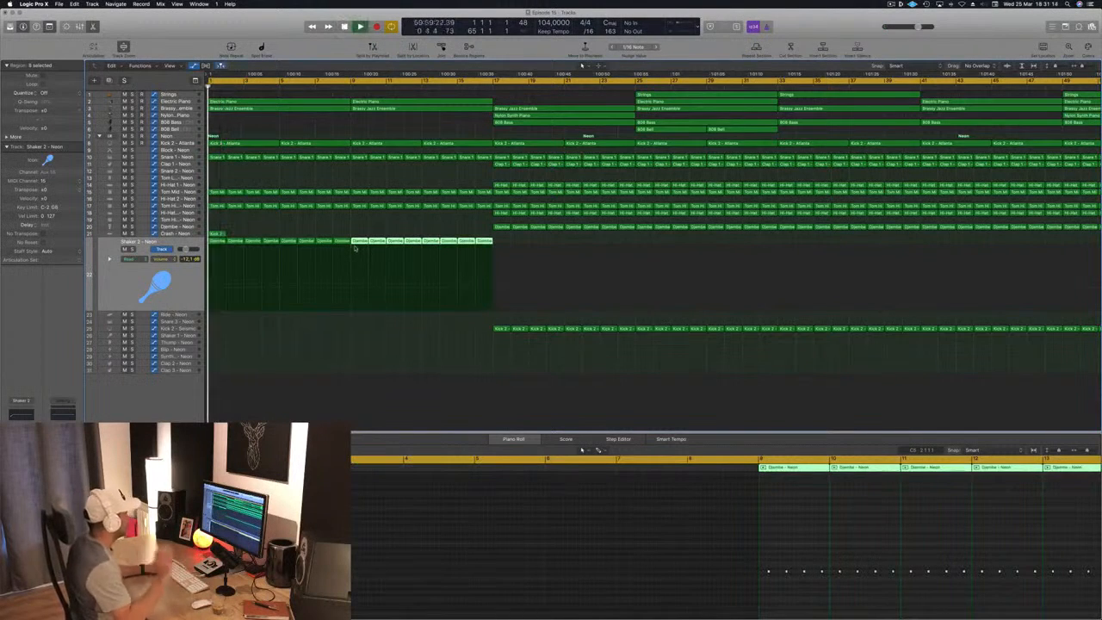
- Lower Shaker 2 to -17.2 dB and set its Stereo Delay's left and right output mix to 100%
{"action": "left_click", "coordinate": [177, 279]}
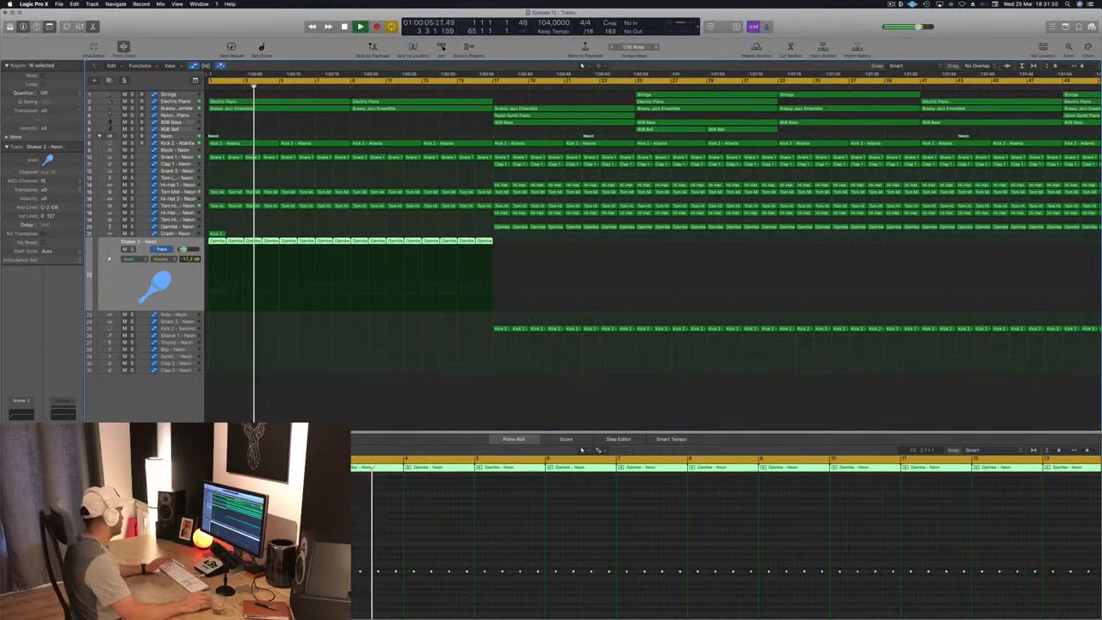
{"action": "left_click", "coordinate": [22, 448]}
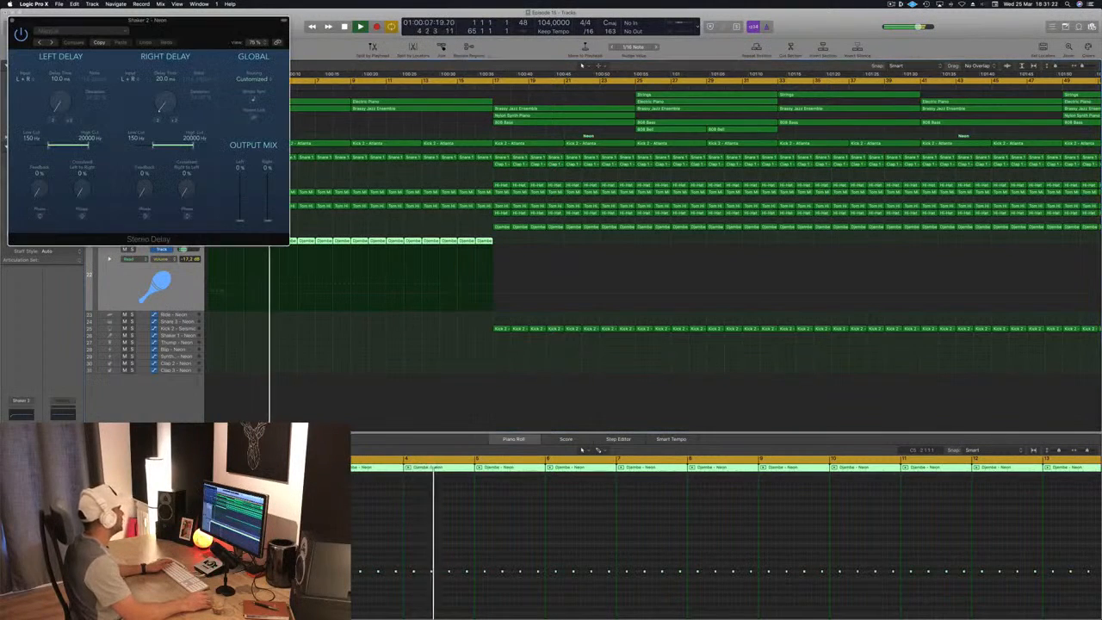
{"action": "left_click_drag", "start_coordinate": [199, 27], "coordinate": [351, 49]}
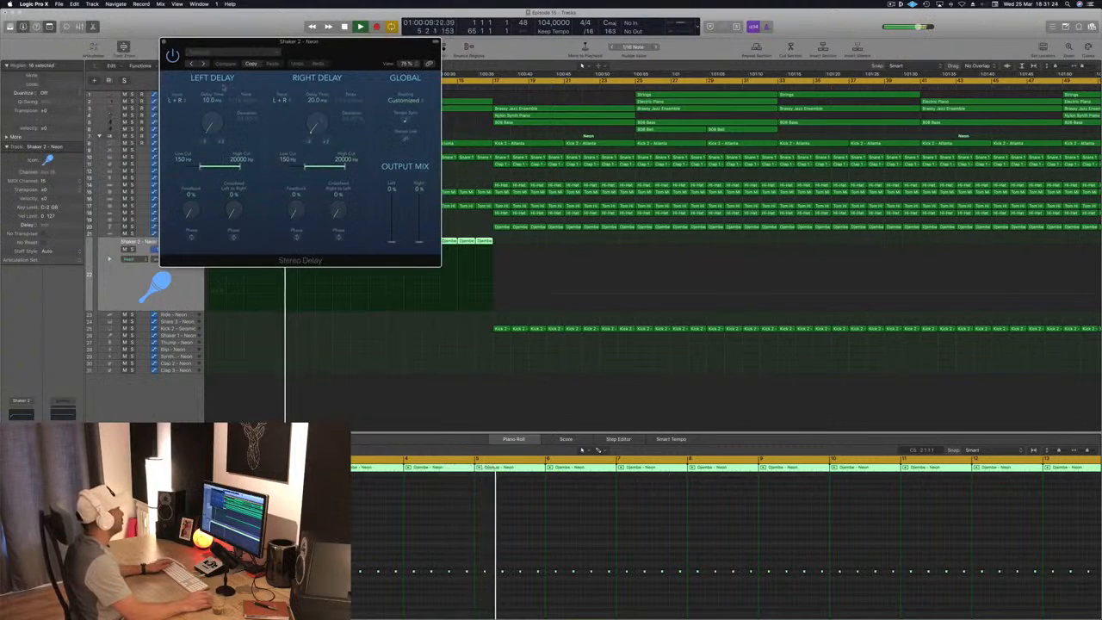
{"action": "left_click_drag", "start_coordinate": [392, 241], "coordinate": [393, 193]}
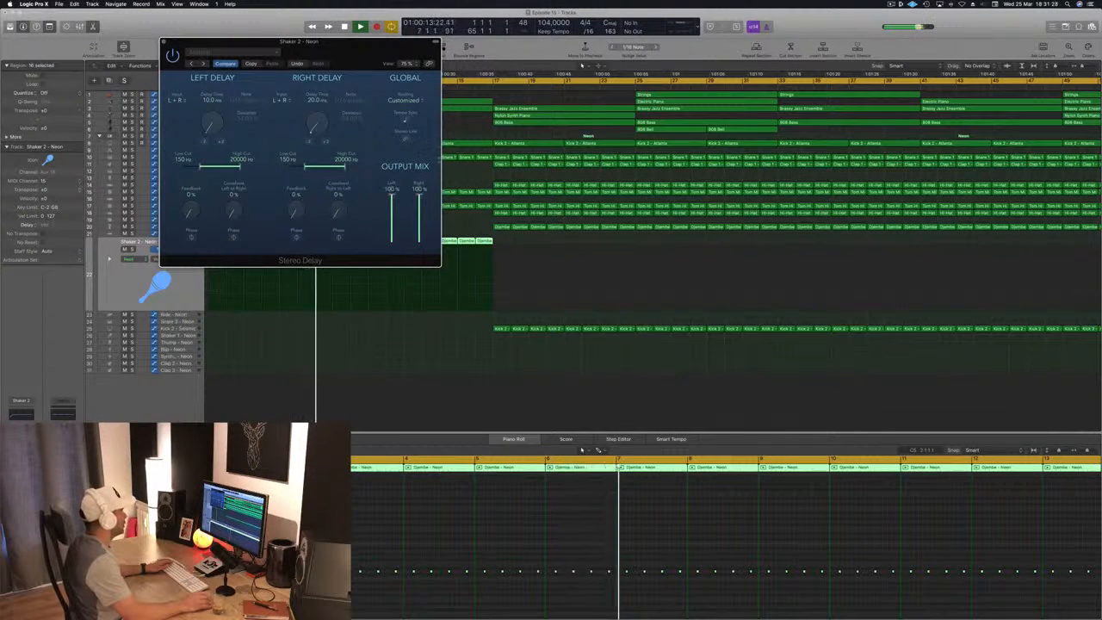
{"action": "left_click_drag", "start_coordinate": [365, 65], "coordinate": [483, 78]}
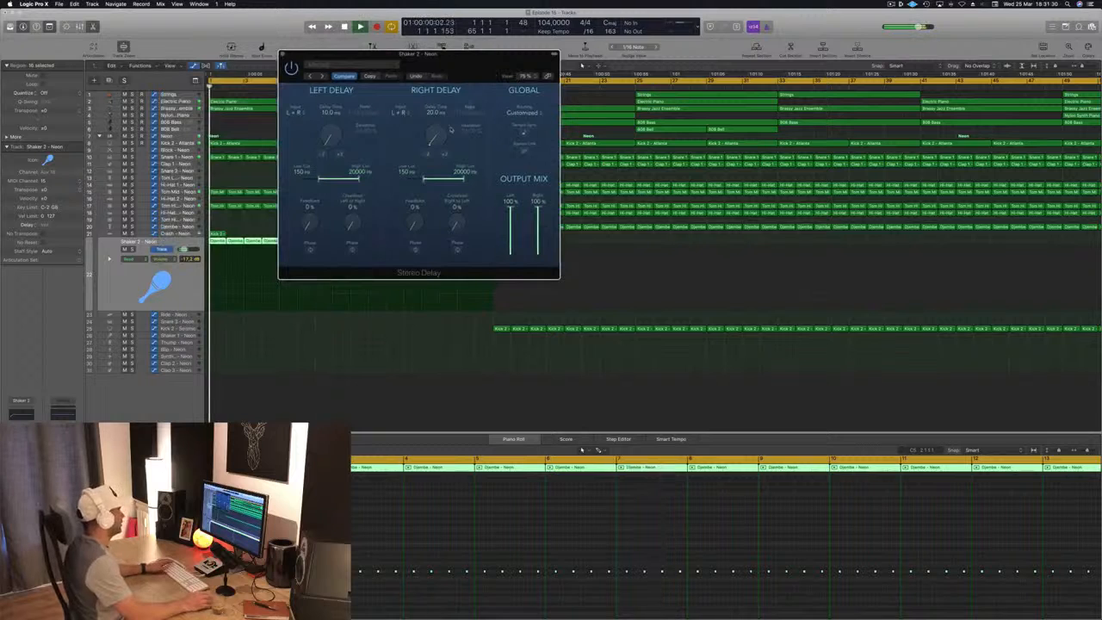
- Set the Shaker 2 Stereo Delay times to 5 ms on the left and 15 ms on the right
{"action": "left_click", "coordinate": [445, 156]}
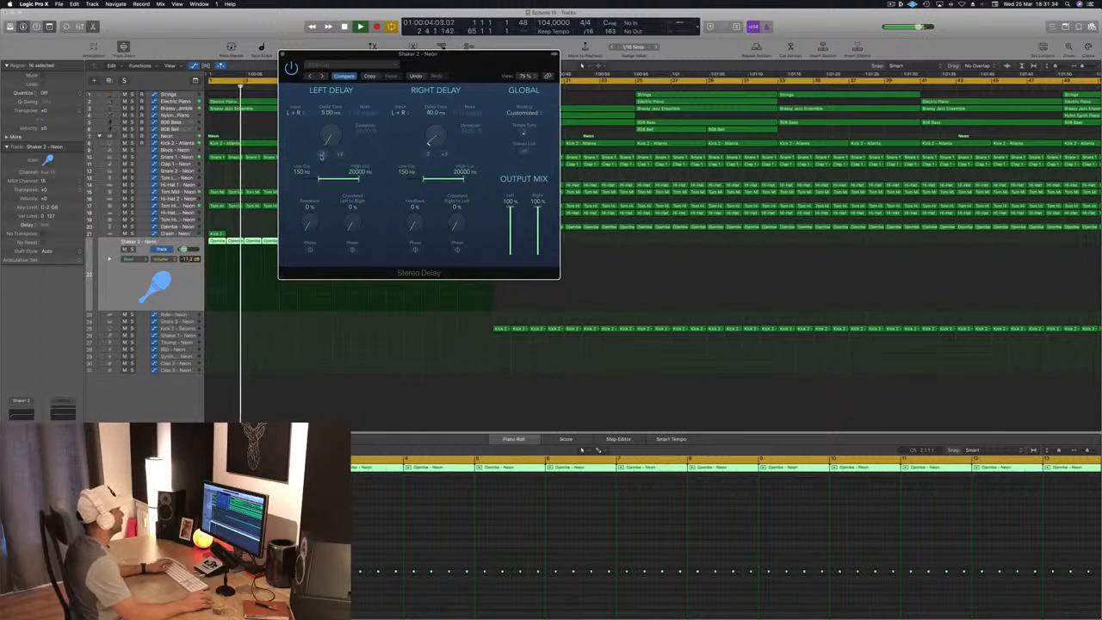
{"action": "left_click", "coordinate": [444, 154]}
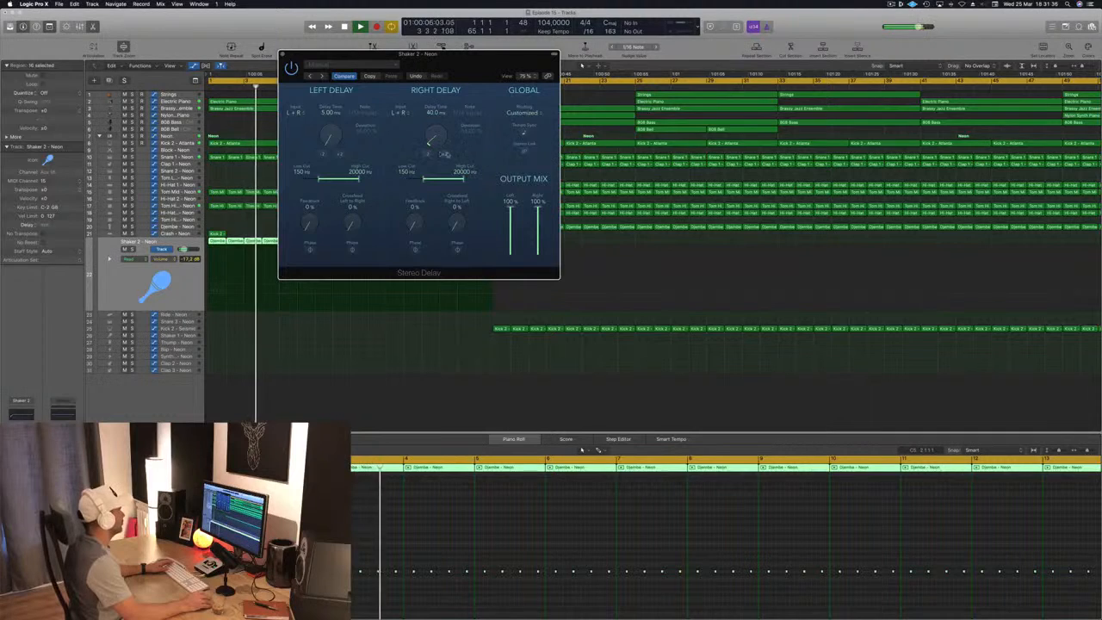
{"action": "left_click", "coordinate": [428, 154]}
{"action": "left_click", "coordinate": [428, 154]}
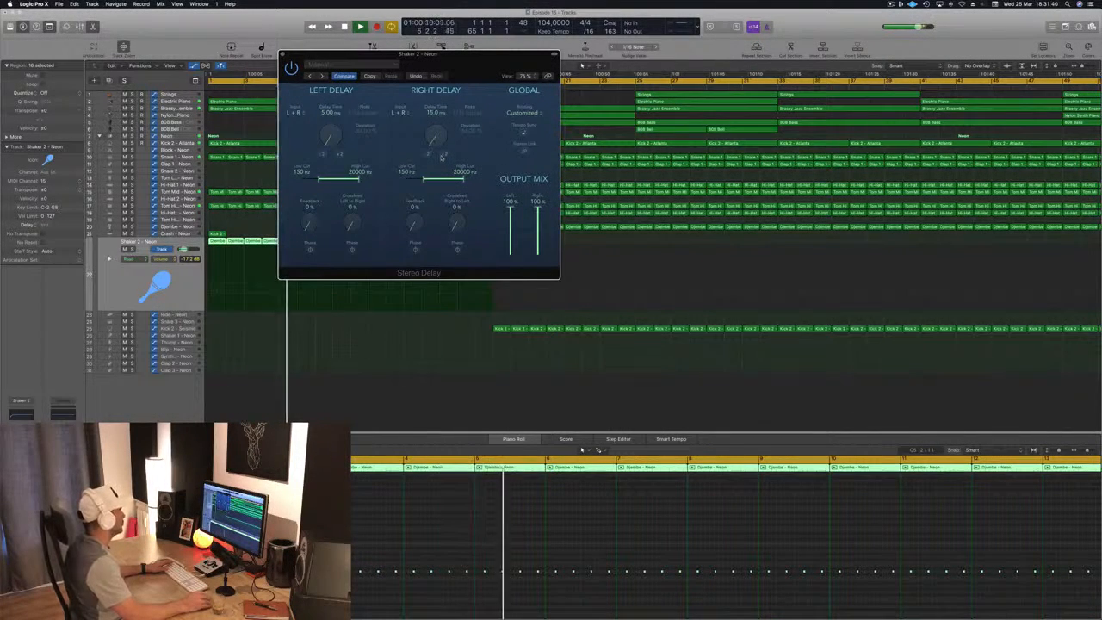
- Close the Stereo Delay and adjust Shaker 2's volume to -20.5 dB while replaying the opening
{"action": "left_click_drag", "start_coordinate": [184, 249], "coordinate": [185, 248]}
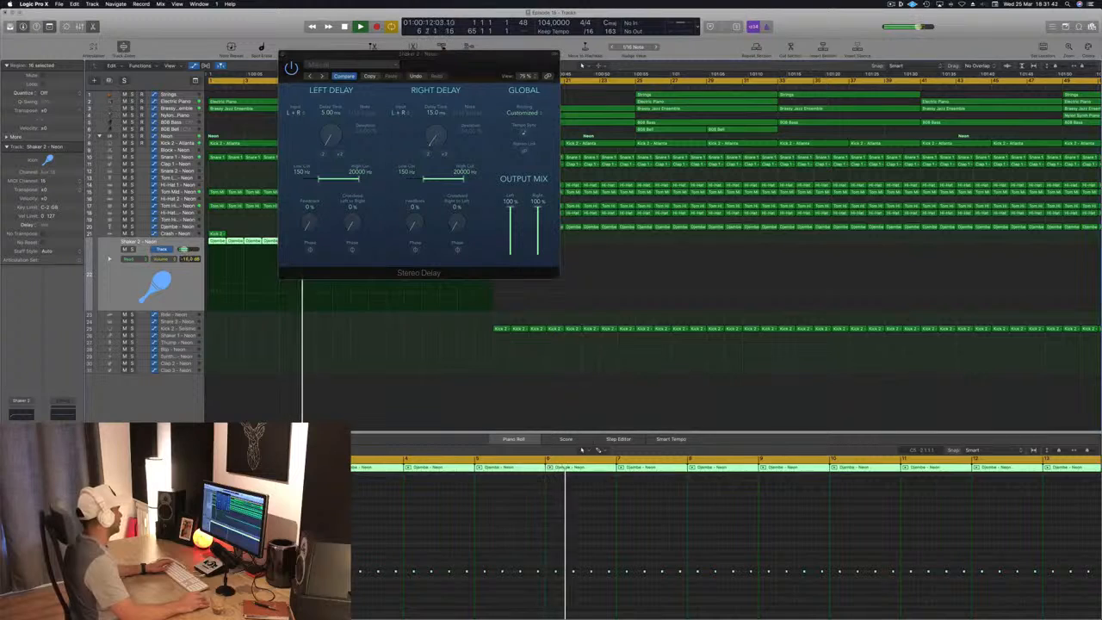
{"action": "key", "text": "space"}
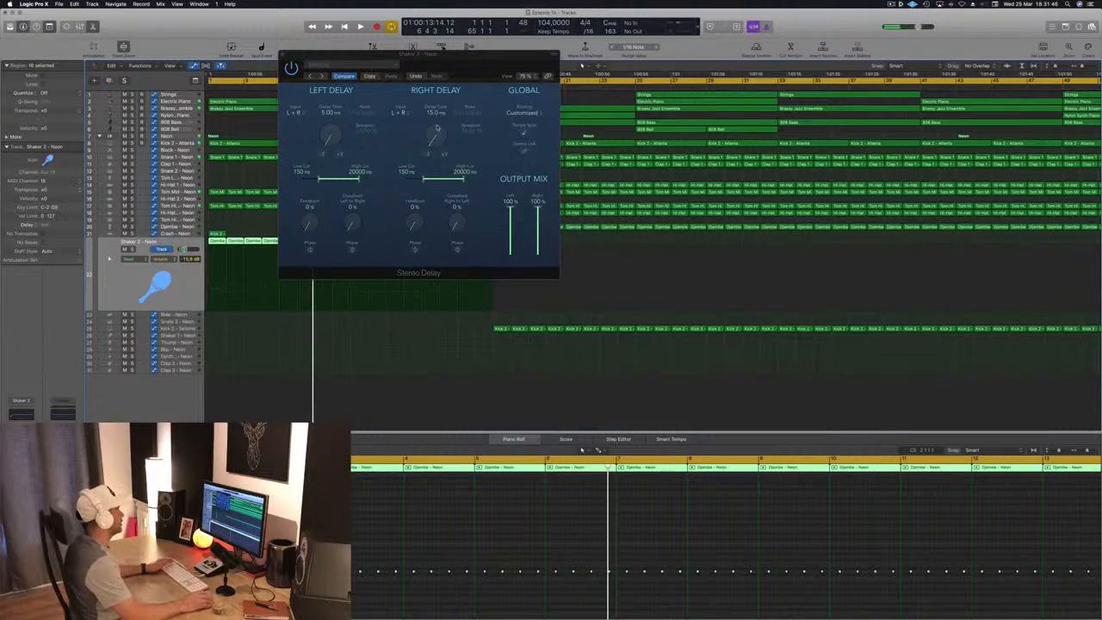
{"action": "key", "text": "Return"}
{"action": "key", "text": "space"}
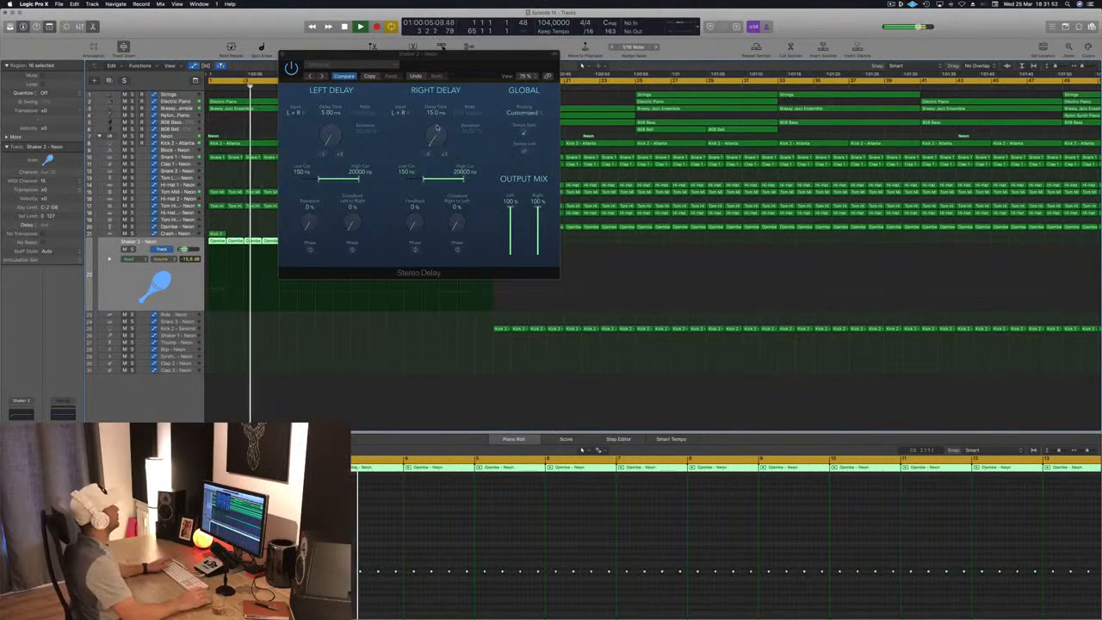
{"action": "left_click", "coordinate": [284, 55]}
{"action": "left_click", "coordinate": [283, 55]}
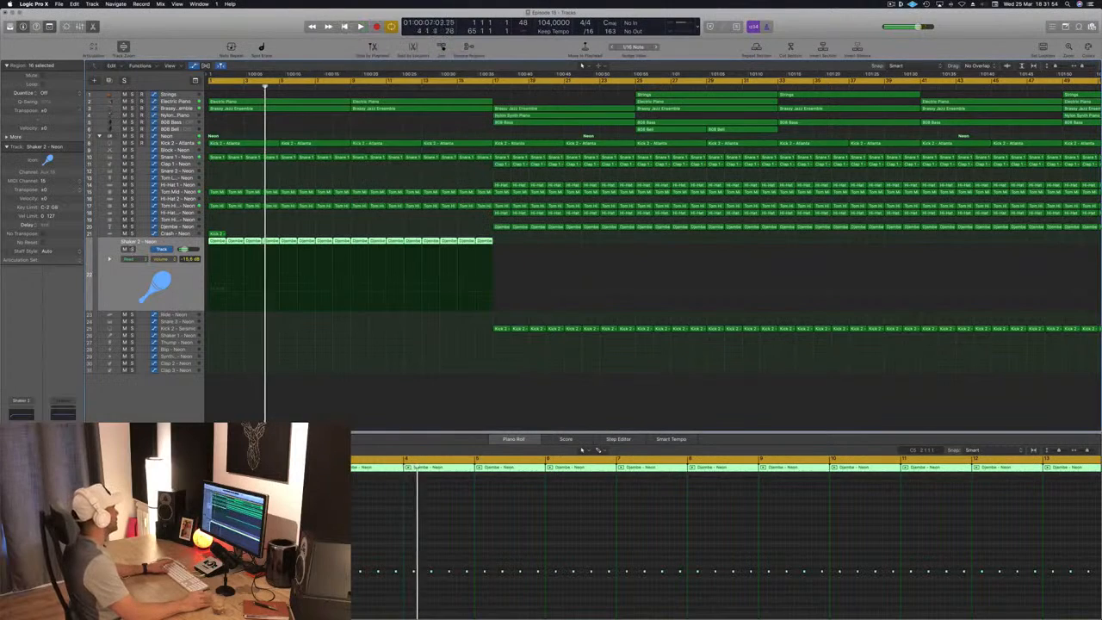
{"action": "key", "text": "Return"}
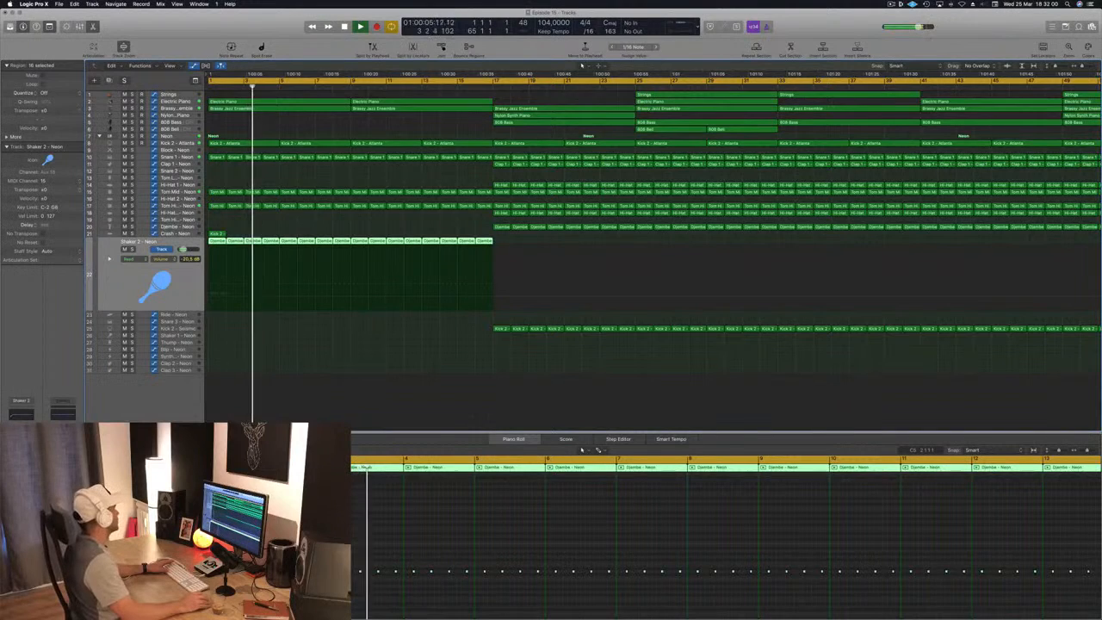
{"action": "key", "text": "Return"}
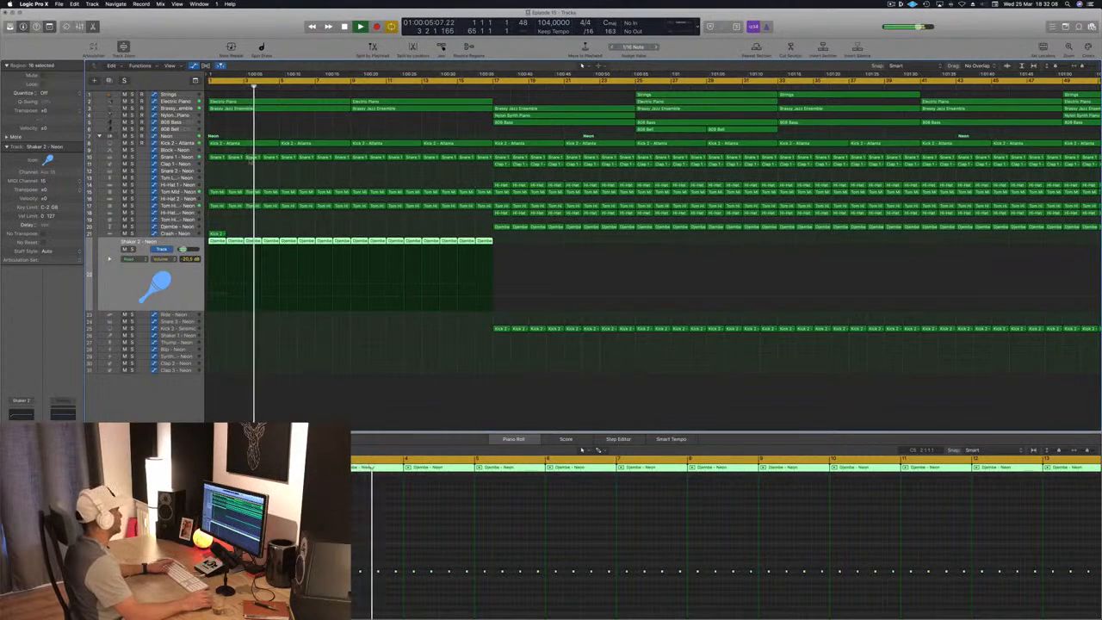
- Set the Echo on Shaker 2 to a 1/16 note, 100% dry, 35% wet and color 0, and replay the opening
{"action": "key", "text": "v"}
{"action": "left_click_drag", "start_coordinate": [53, 22], "coordinate": [374, 109]}
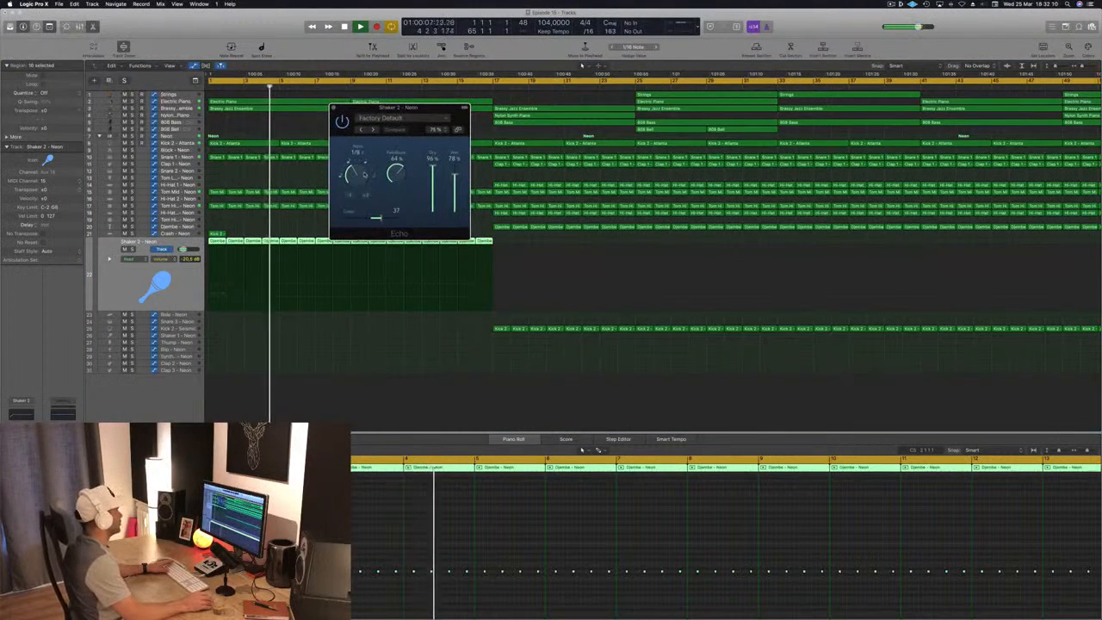
{"action": "left_click_drag", "start_coordinate": [359, 176], "coordinate": [360, 200]}
{"action": "mouse_move", "coordinate": [456, 175]}
{"action": "left_mouse_down"}
{"action": "mouse_move", "coordinate": [460, 146]}
{"action": "mouse_move", "coordinate": [461, 207]}
{"action": "mouse_move", "coordinate": [464, 192]}
{"action": "left_mouse_up"}
{"action": "left_click_drag", "start_coordinate": [376, 217], "coordinate": [371, 219]}
{"action": "key", "text": "Return"}
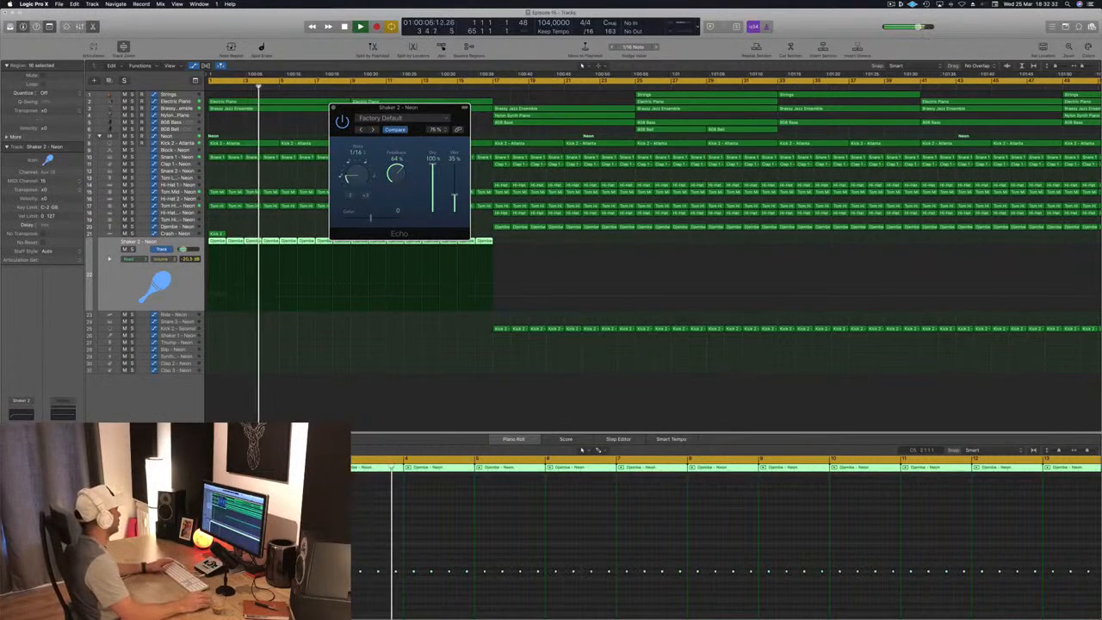
- Trim the Echo's wet level to 34%, lower Shaker 2 to -25.0 dB and close the plug-in
{"action": "left_click_drag", "start_coordinate": [184, 249], "coordinate": [182, 250]}
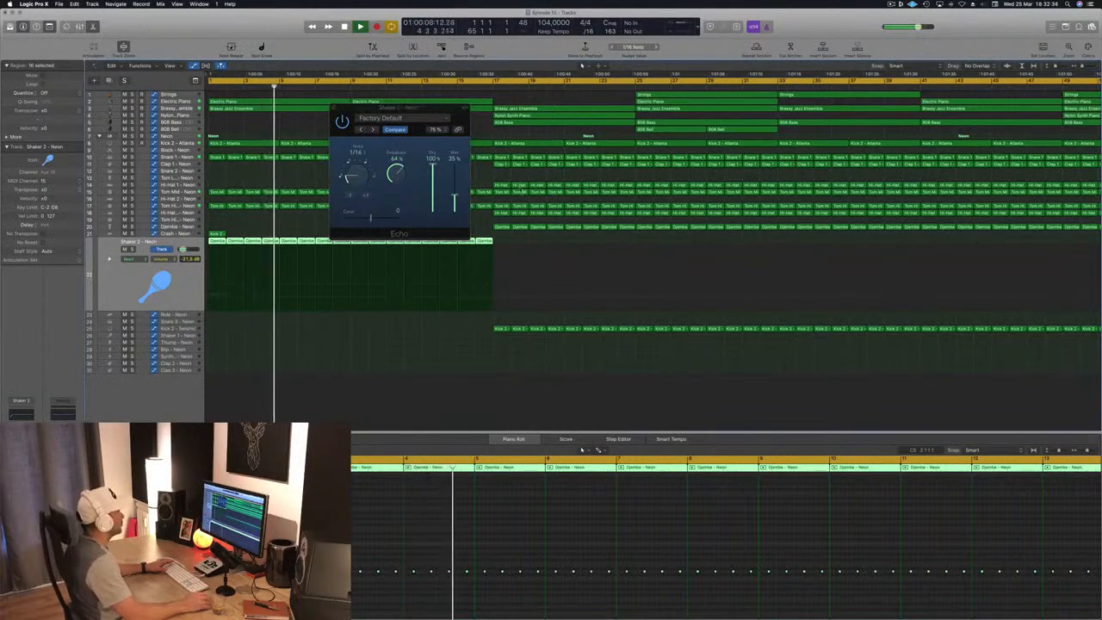
{"action": "left_click_drag", "start_coordinate": [454, 195], "coordinate": [455, 196]}
{"action": "key", "text": "Return"}
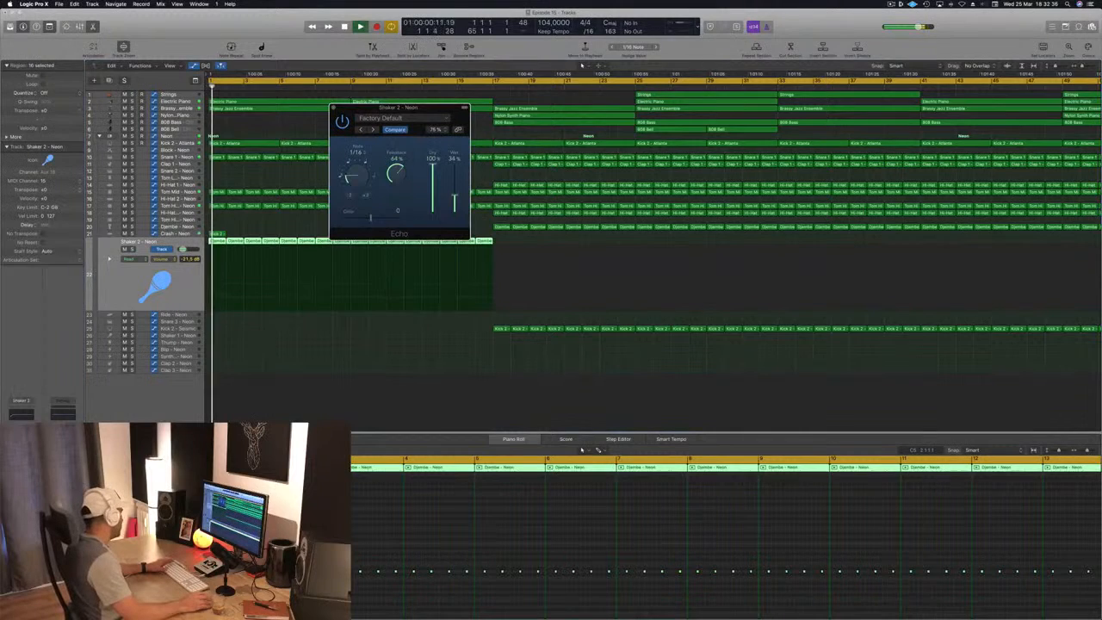
{"action": "left_click_drag", "start_coordinate": [184, 249], "coordinate": [180, 249]}
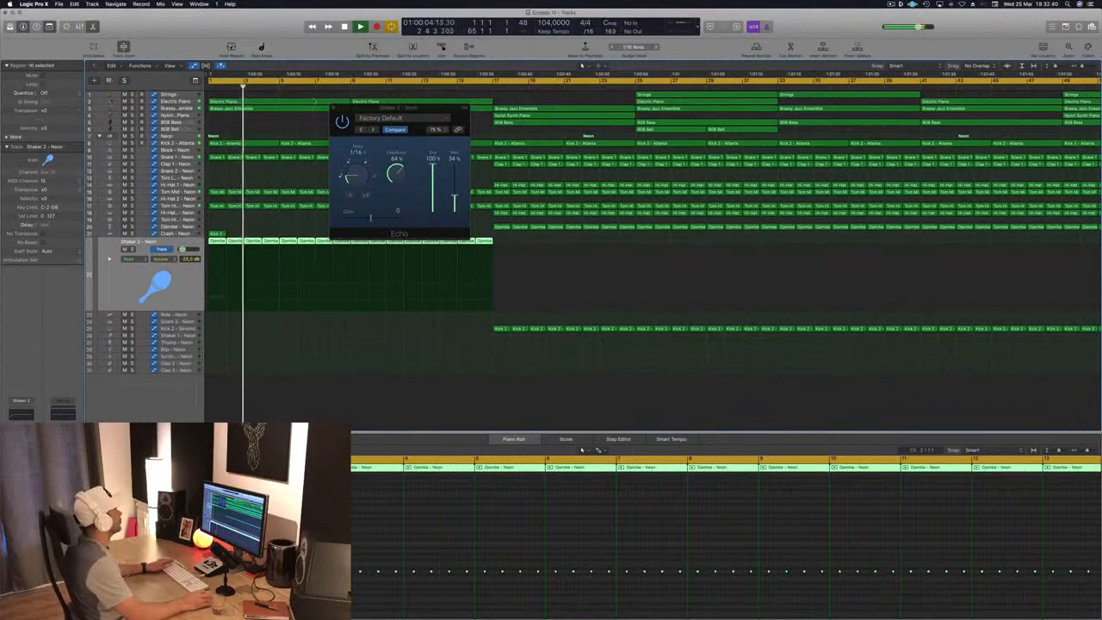
{"action": "left_click", "coordinate": [334, 108]}
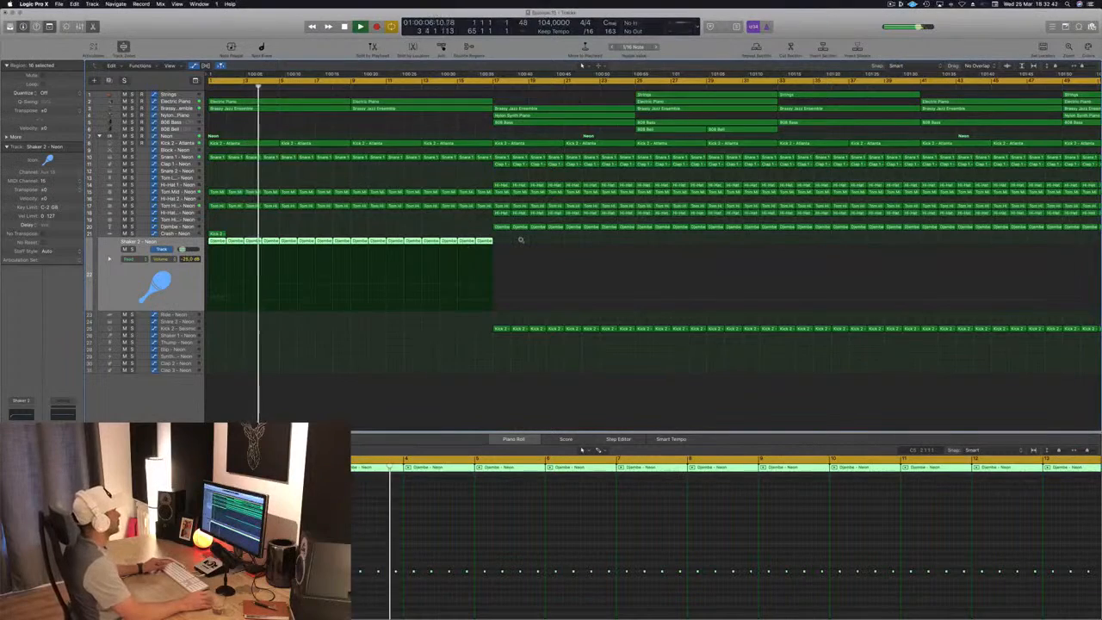
- Copy a Djembe region to bar 5 of the Blip track, reduce it to one note and play from the song start
{"action": "key", "text": "super+Left"}
{"action": "key", "text": "super+Right"}
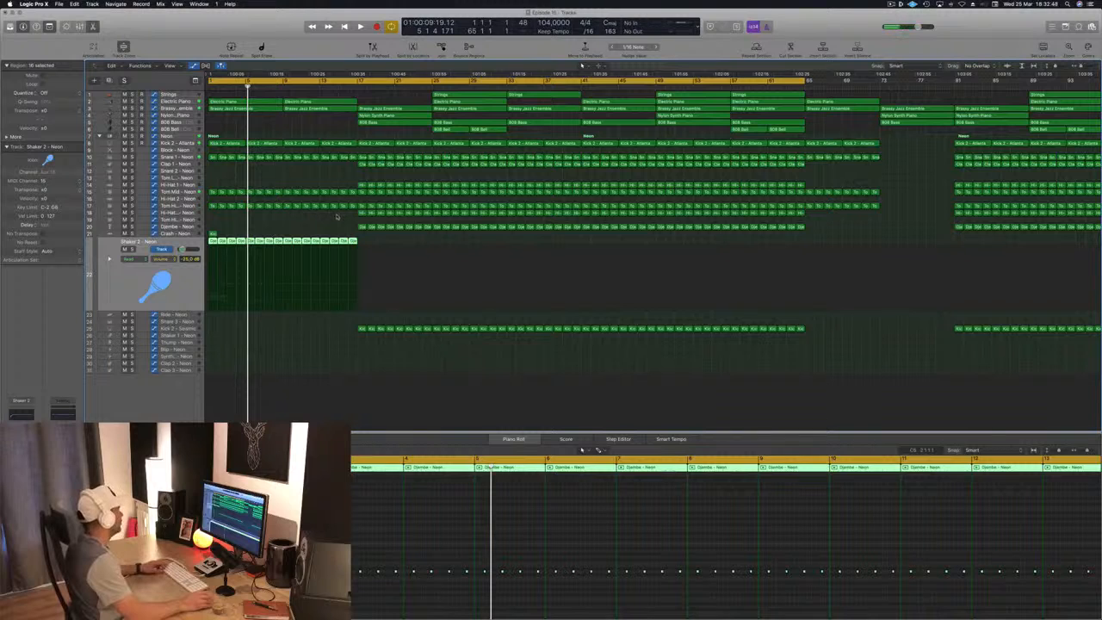
{"action": "left_click", "coordinate": [362, 227]}
{"action": "left_click_drag", "start_coordinate": [363, 227], "coordinate": [249, 350]}
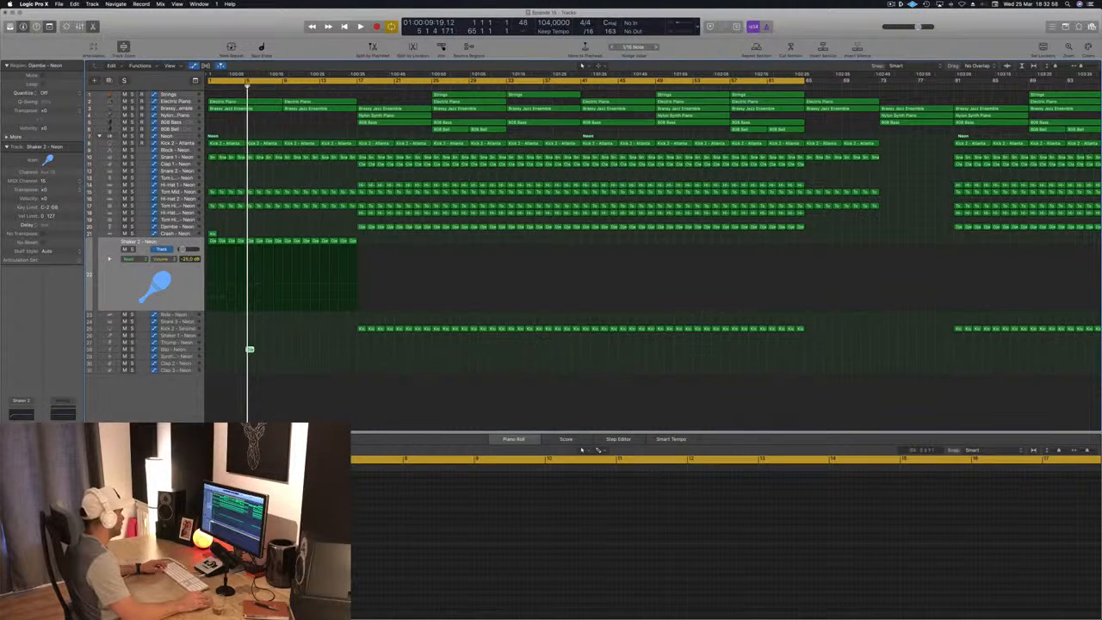
{"action": "key", "text": "Tab"}
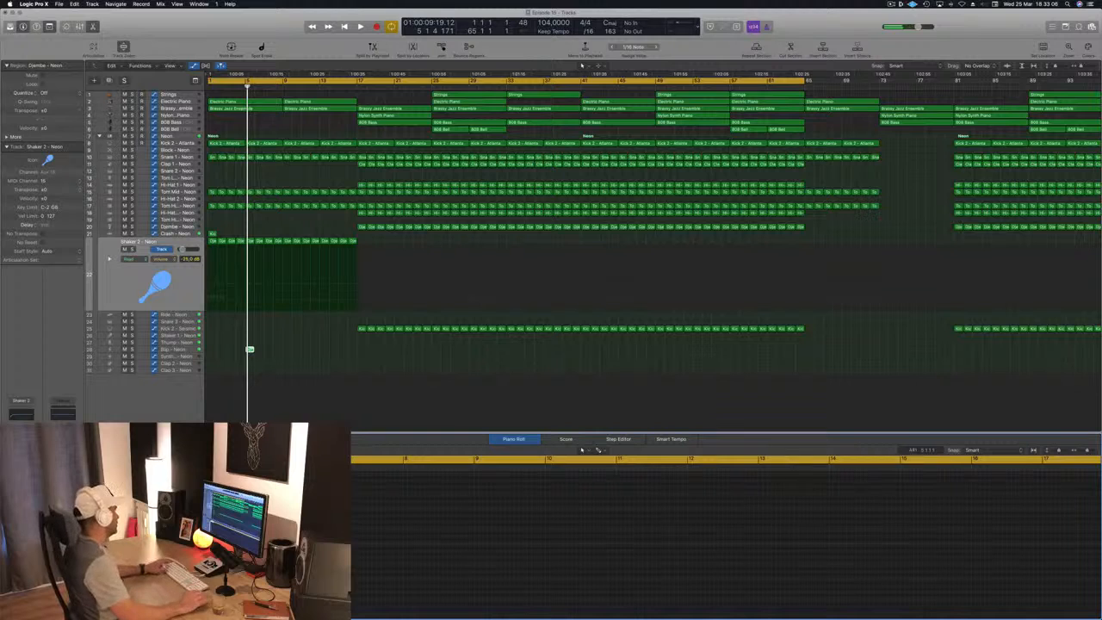
{"action": "key", "text": "Return"}
{"action": "key", "text": "space"}
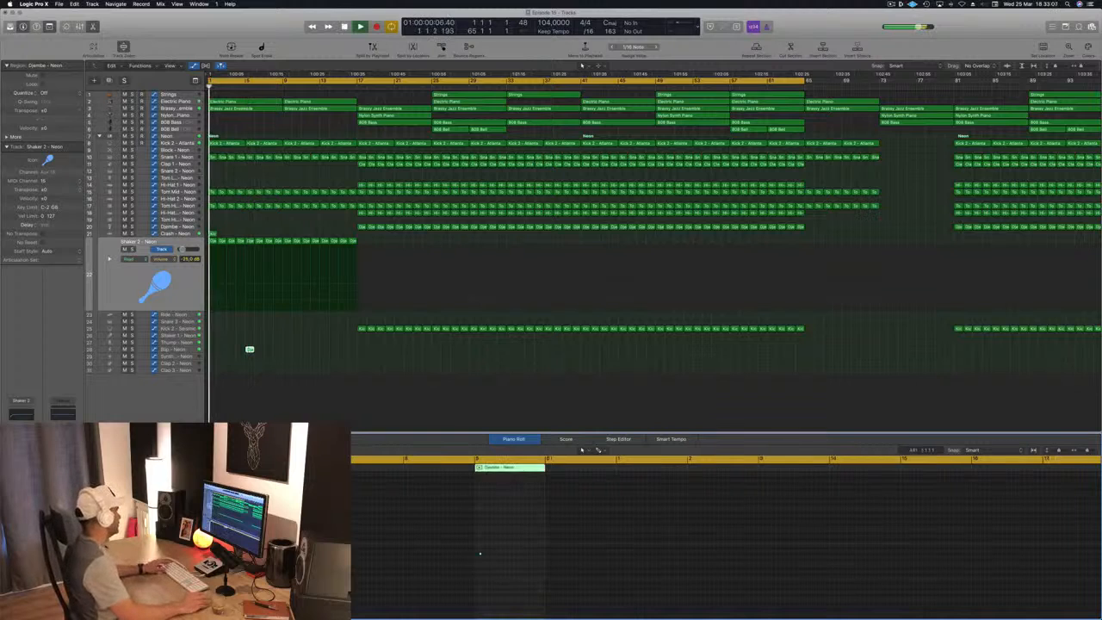
{"action": "left_click", "coordinate": [185, 350]}
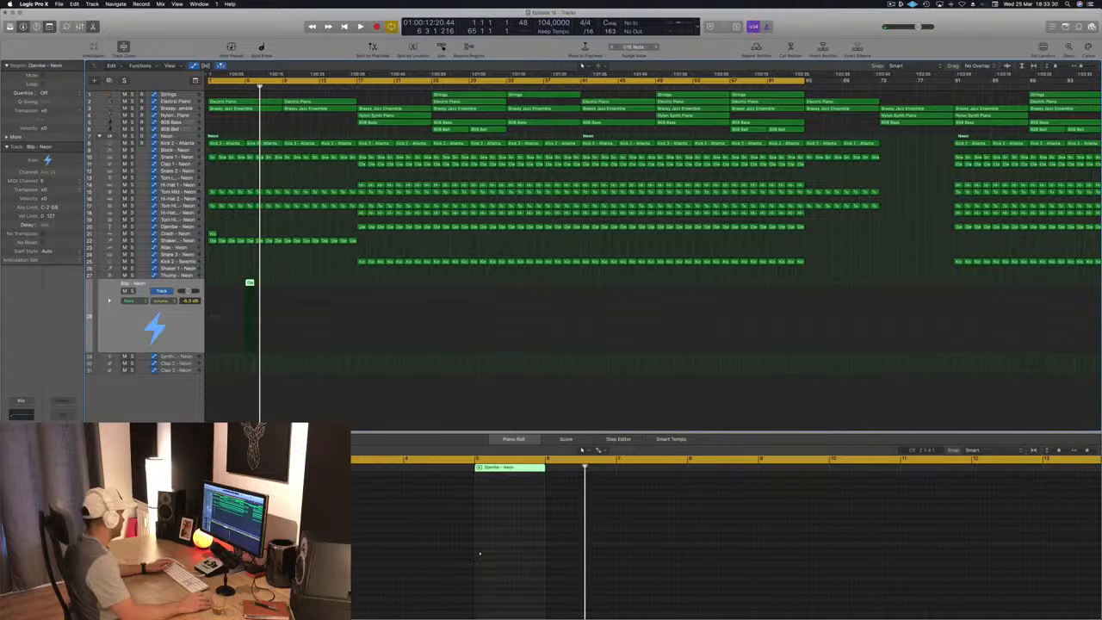
- Load the 1/16 Simple Pan preset in the Blip track's Delay Designer and play the song from the start
{"action": "key", "text": "v"}
{"action": "left_click_drag", "start_coordinate": [176, 38], "coordinate": [546, 125]}
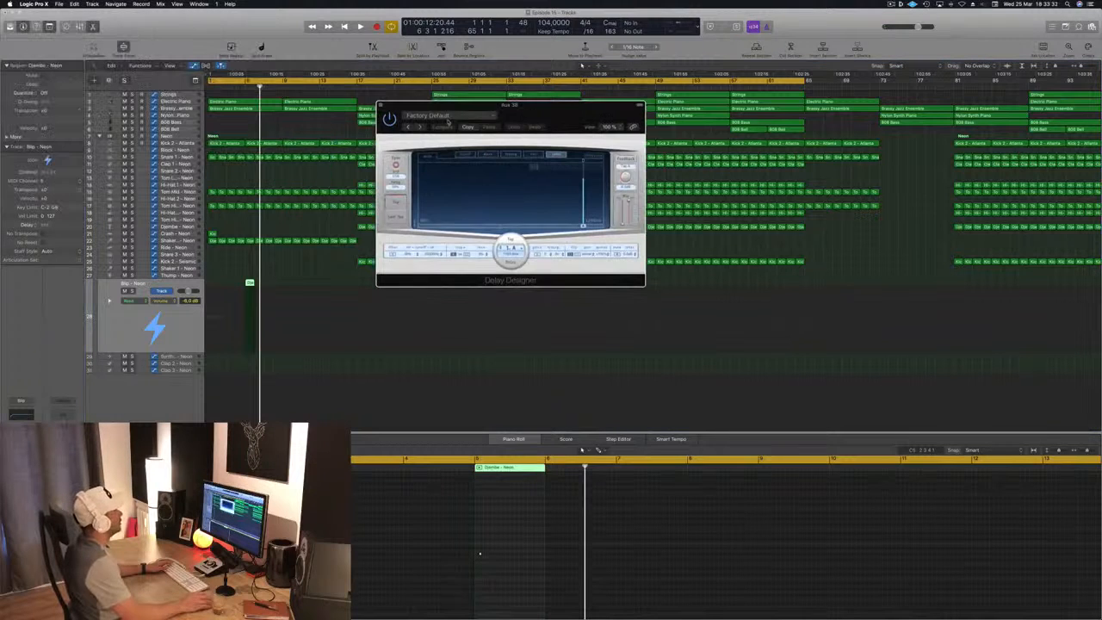
{"action": "left_click", "coordinate": [445, 116]}
{"action": "mouse_move", "coordinate": [468, 266]}
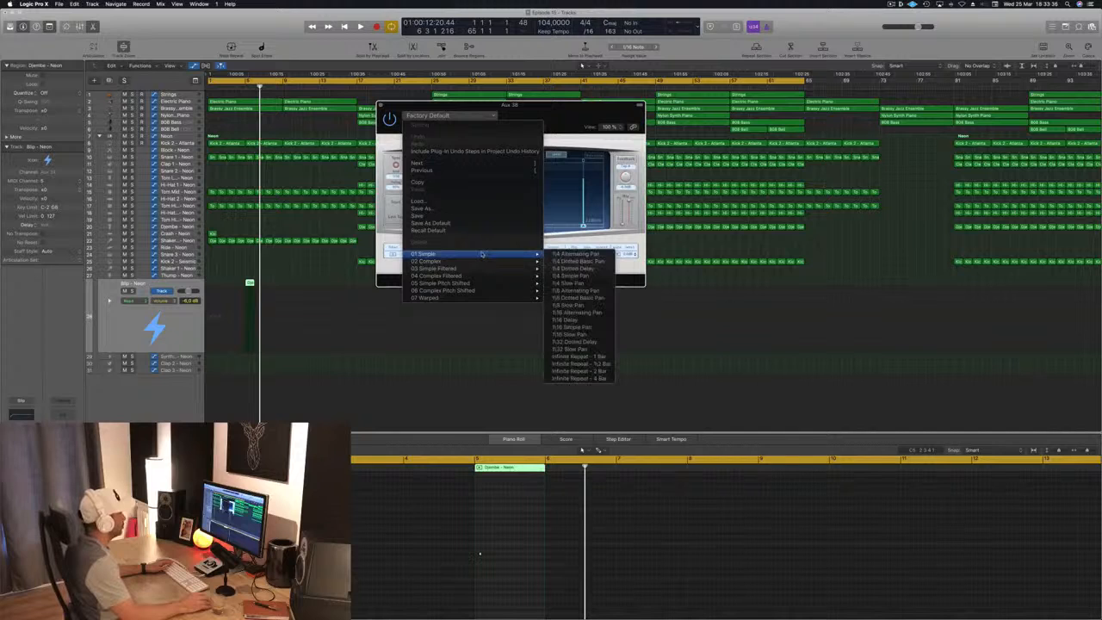
{"action": "left_click", "coordinate": [590, 328]}
{"action": "key", "text": "Return"}
{"action": "key", "text": "space"}
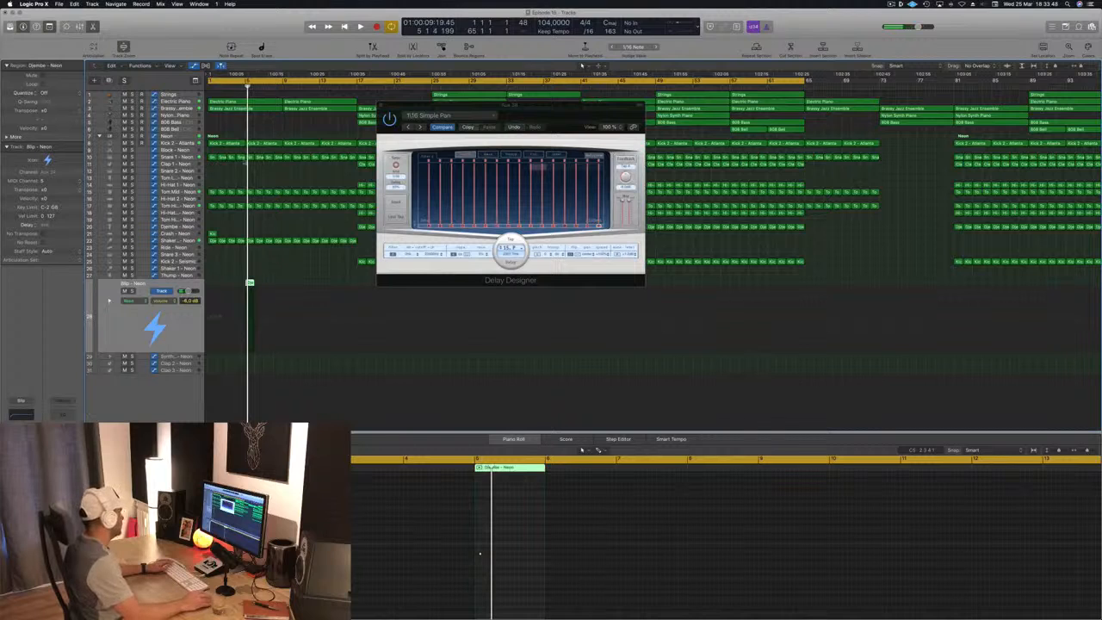
- Replay the opening to hear the delayed blip, moving Delay Designer out of the way and closing it
{"action": "key", "text": "space"}
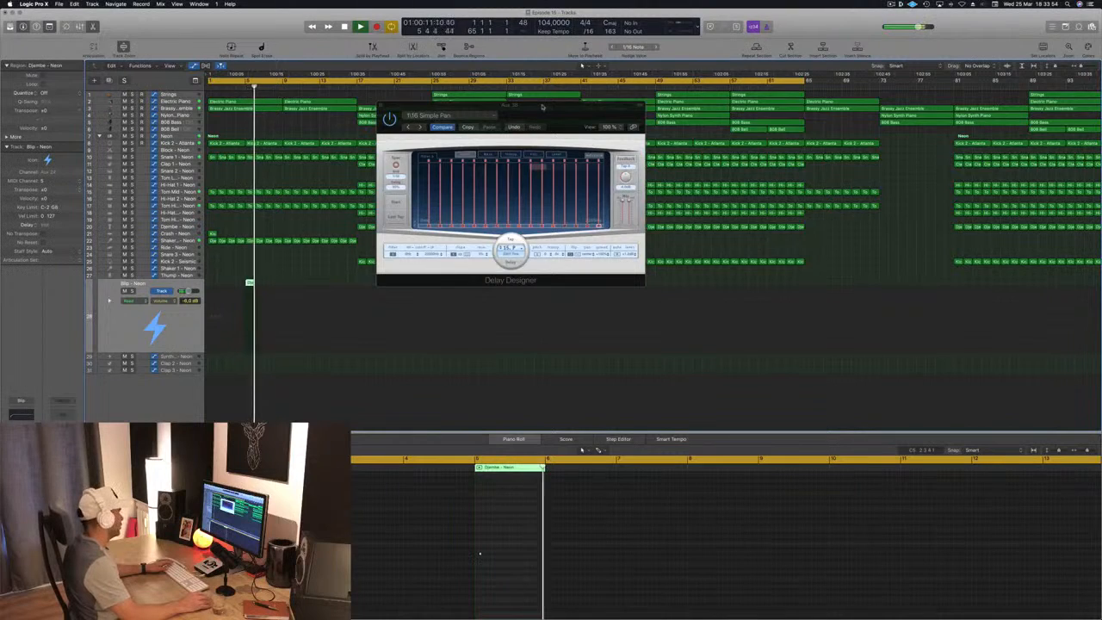
{"action": "left_click_drag", "start_coordinate": [542, 107], "coordinate": [662, 170]}
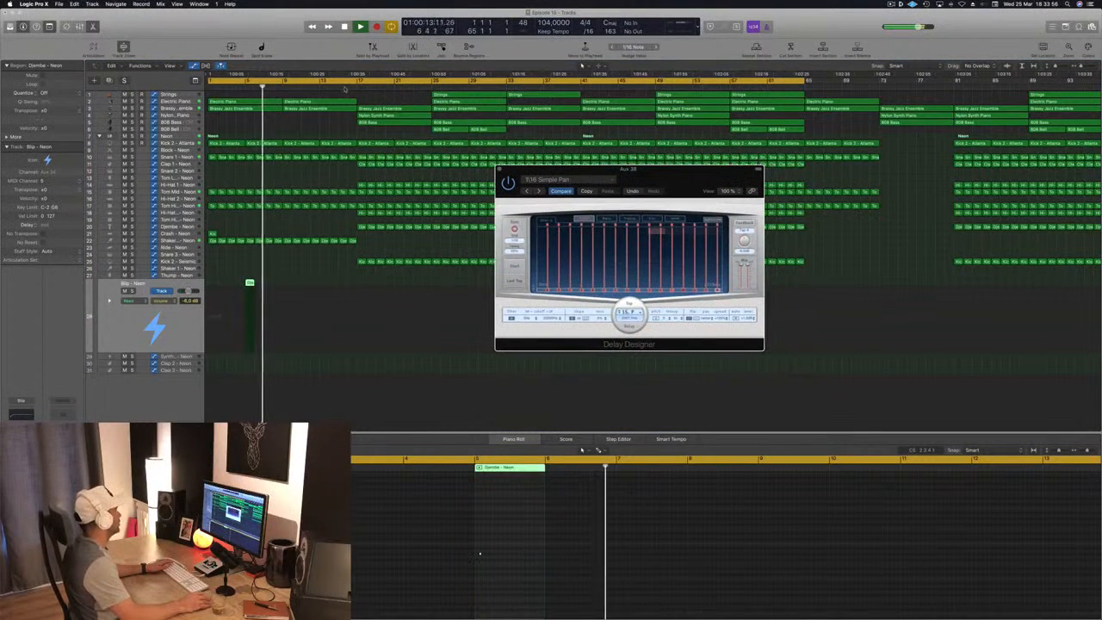
{"action": "left_click", "coordinate": [239, 86]}
{"action": "key", "text": "space"}
{"action": "key", "text": "space"}
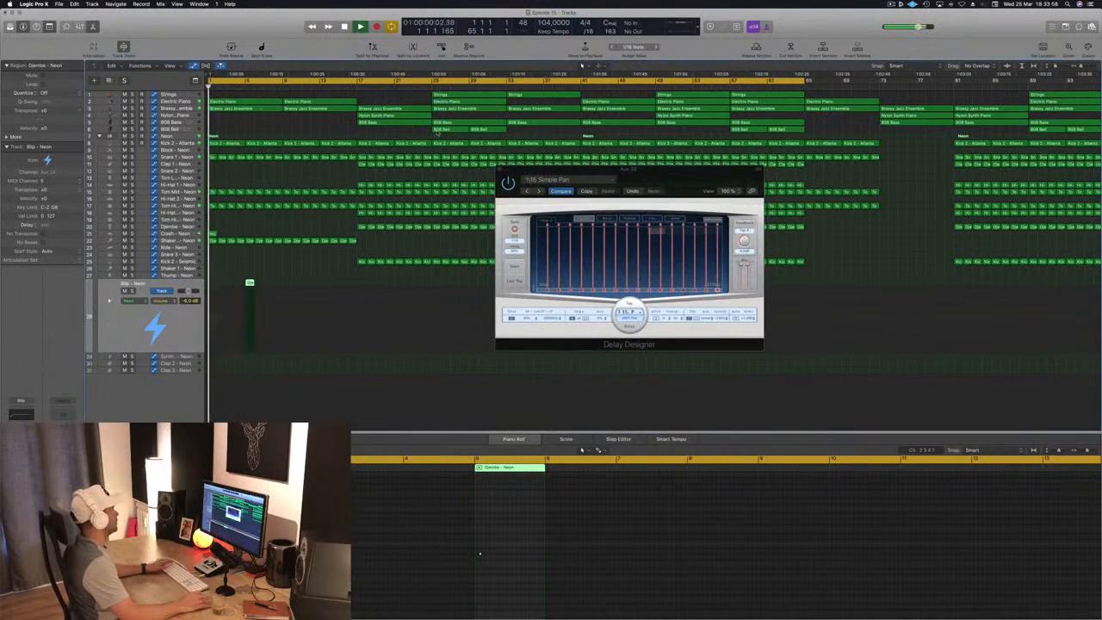
{"action": "left_click_drag", "start_coordinate": [656, 178], "coordinate": [563, 166]}
{"action": "left_click", "coordinate": [407, 159]}
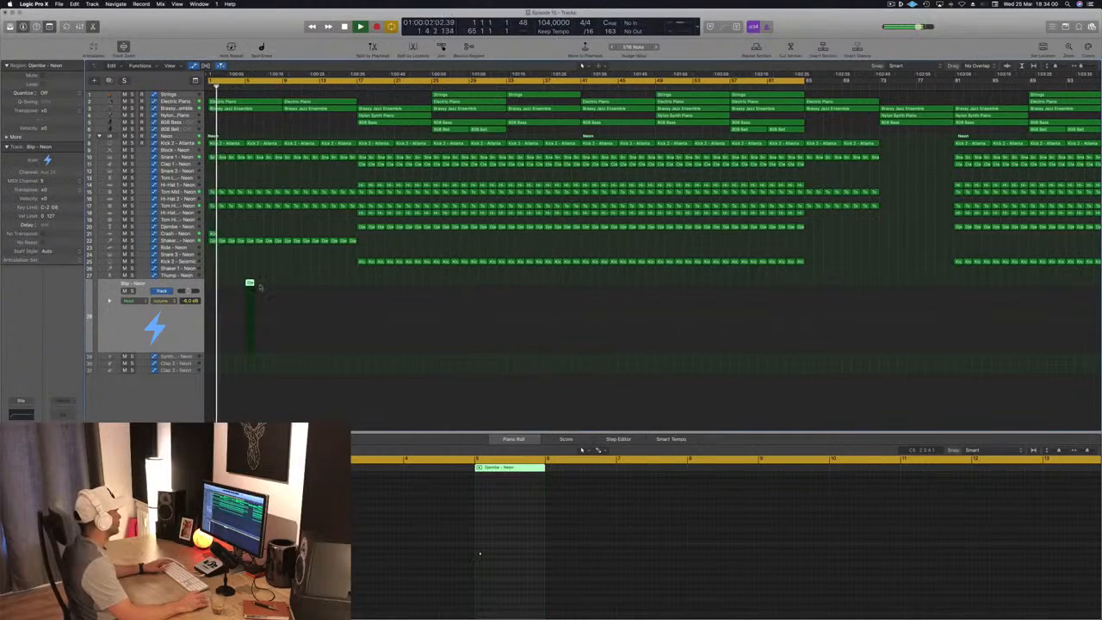
- Lower the Blip track's volume slightly while the opening plays and select its region at bar 5
{"action": "scroll", "coordinate": [294, 184], "scroll_direction": "up", "scroll_amount": 2}
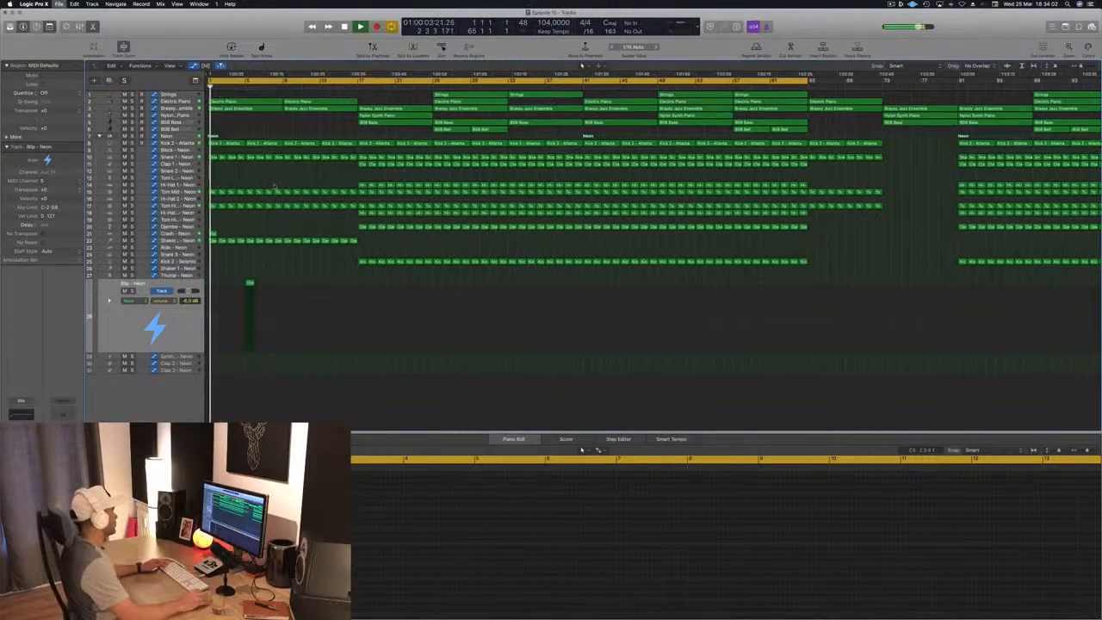
{"action": "scroll", "coordinate": [291, 183], "scroll_direction": "down", "scroll_amount": 4}
{"action": "scroll", "coordinate": [243, 138], "scroll_direction": "down", "scroll_amount": 2}
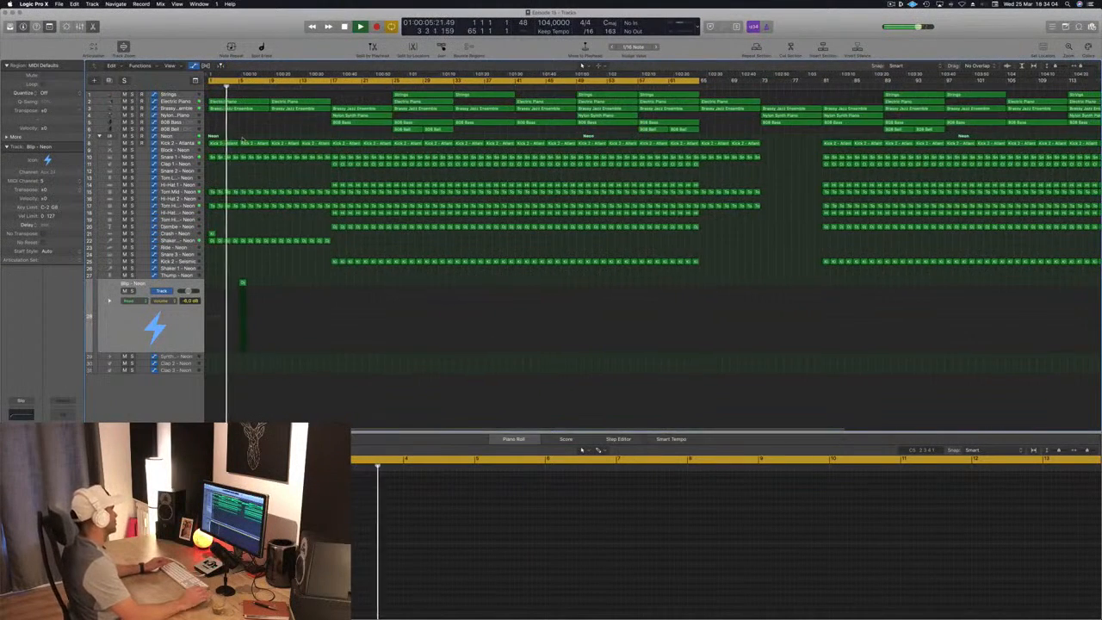
{"action": "scroll", "coordinate": [243, 138], "scroll_direction": "up", "scroll_amount": 3}
{"action": "scroll", "coordinate": [243, 138], "scroll_direction": "down", "scroll_amount": 2}
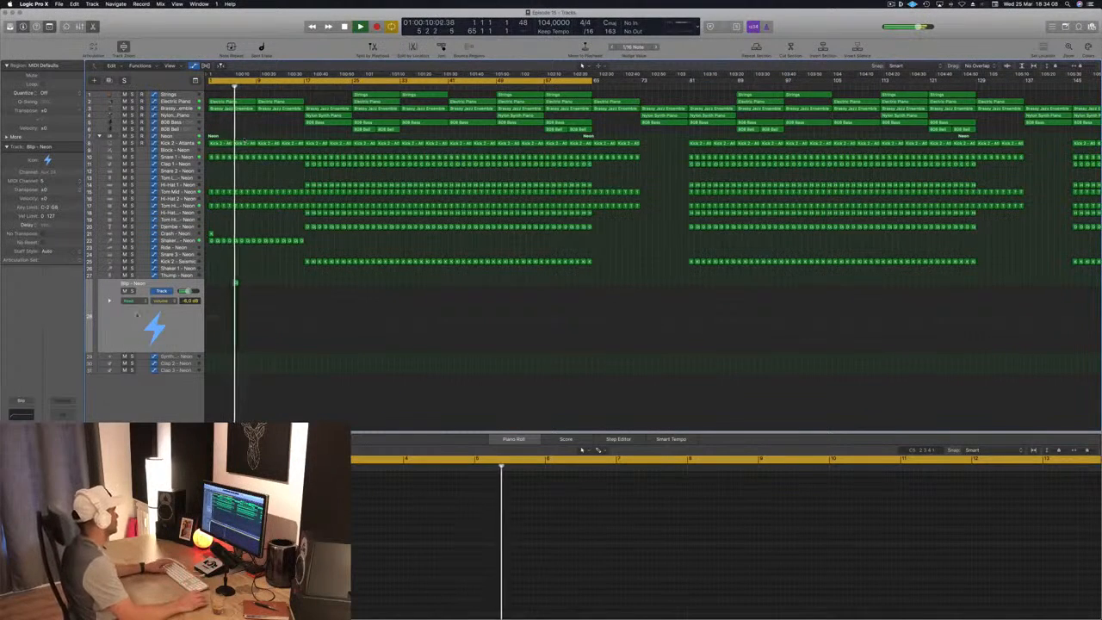
{"action": "left_click", "coordinate": [148, 324]}
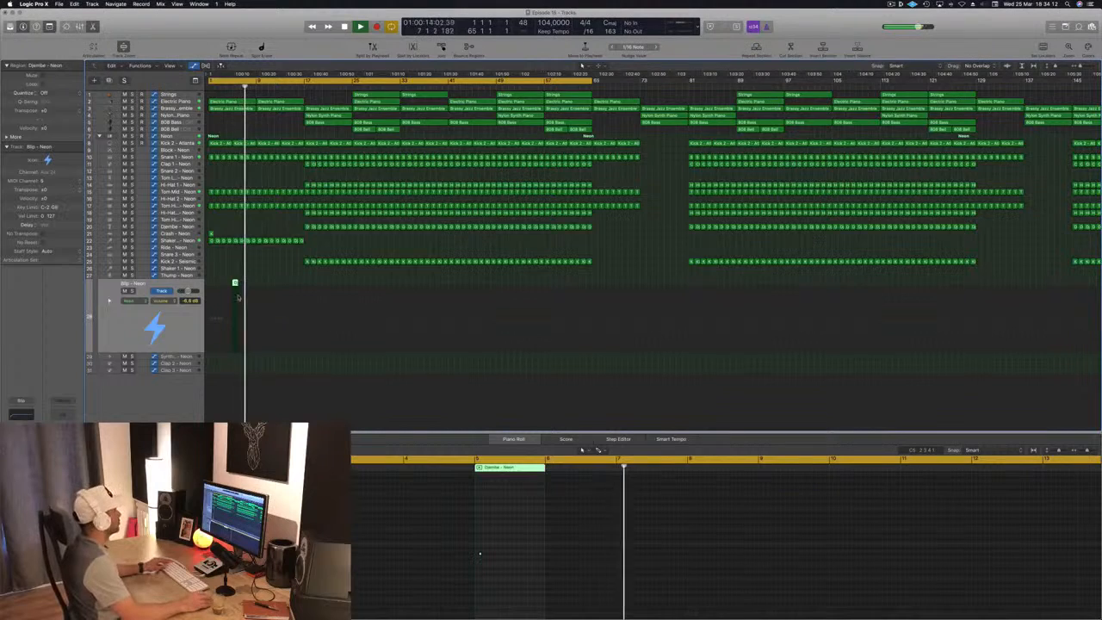
{"action": "scroll", "coordinate": [253, 293], "scroll_direction": "up", "scroll_amount": 3}
{"action": "scroll", "coordinate": [268, 254], "scroll_direction": "left", "scroll_amount": 2}
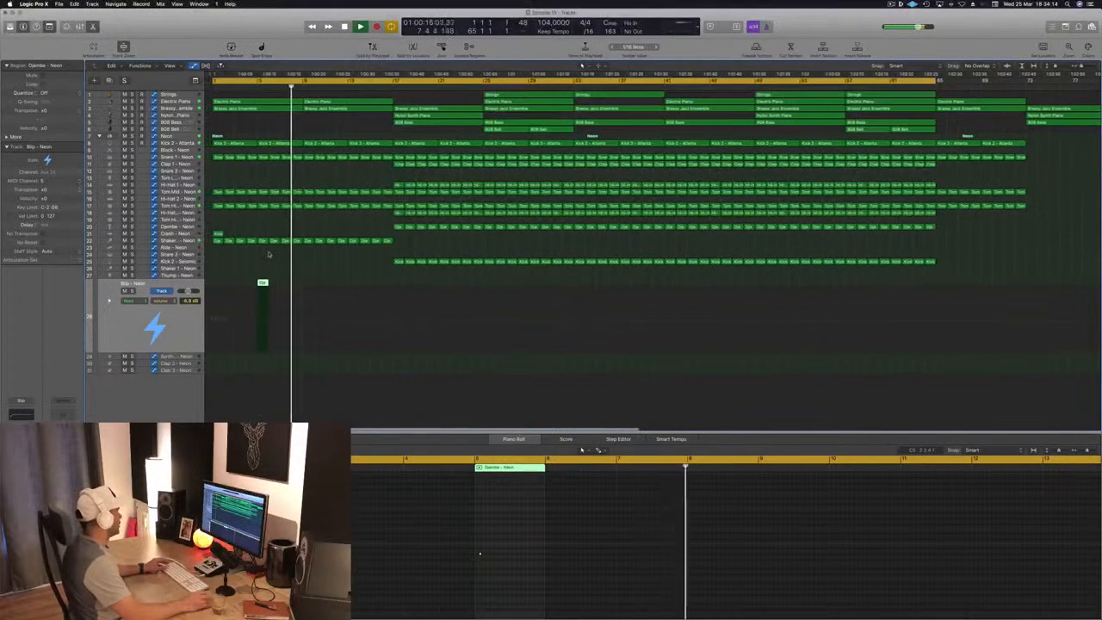
- Copy the Blip region from bar 5 to bar 13 and stop playback
{"action": "left_click", "coordinate": [260, 279]}
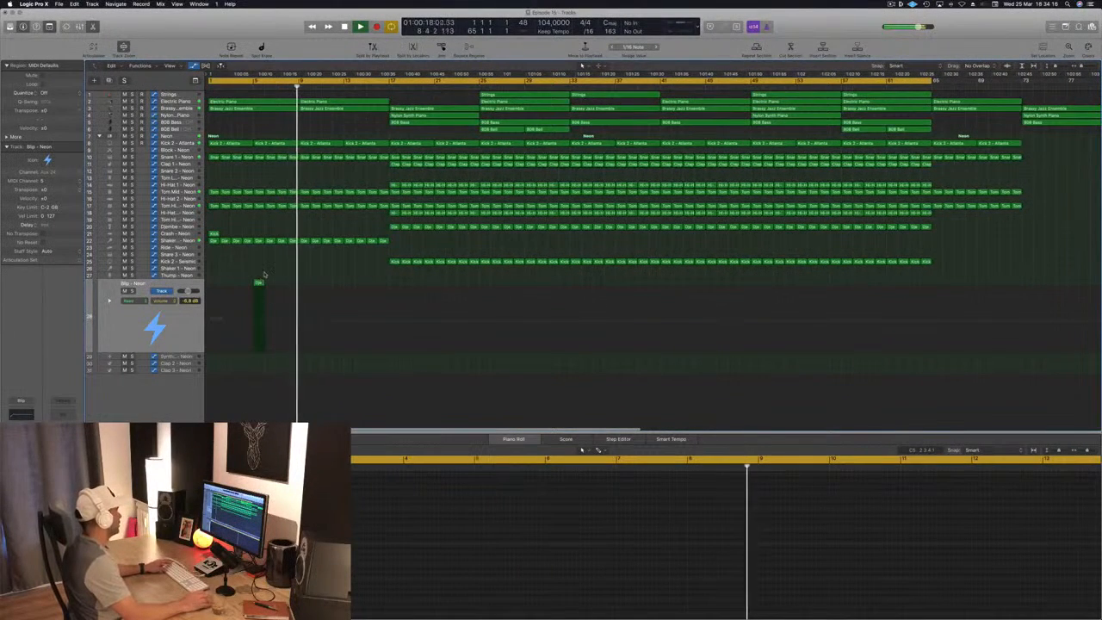
{"action": "left_click_drag", "start_coordinate": [260, 281], "coordinate": [355, 293]}
{"action": "key", "text": "space"}
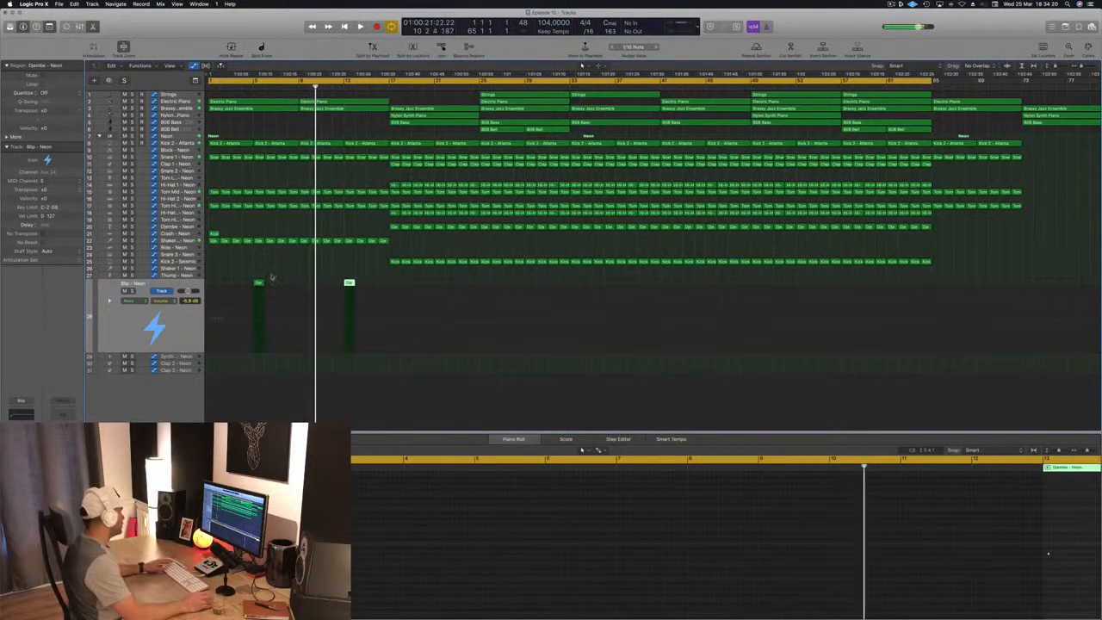
- Copy the Blip region to bar 9 of the Thump track, align its note with the bar's start and play from the beginning
{"action": "left_click", "coordinate": [258, 282]}
{"action": "left_click_drag", "start_coordinate": [259, 282], "coordinate": [303, 277]}
{"action": "left_click_drag", "start_coordinate": [721, 527], "coordinate": [800, 616]}
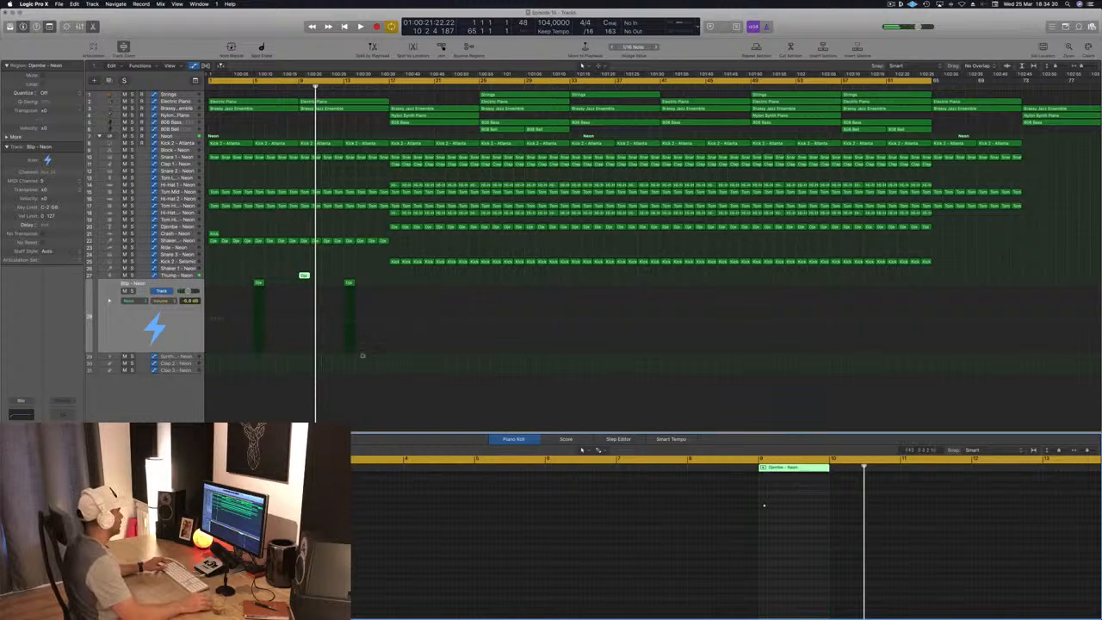
{"action": "key", "text": "Return"}
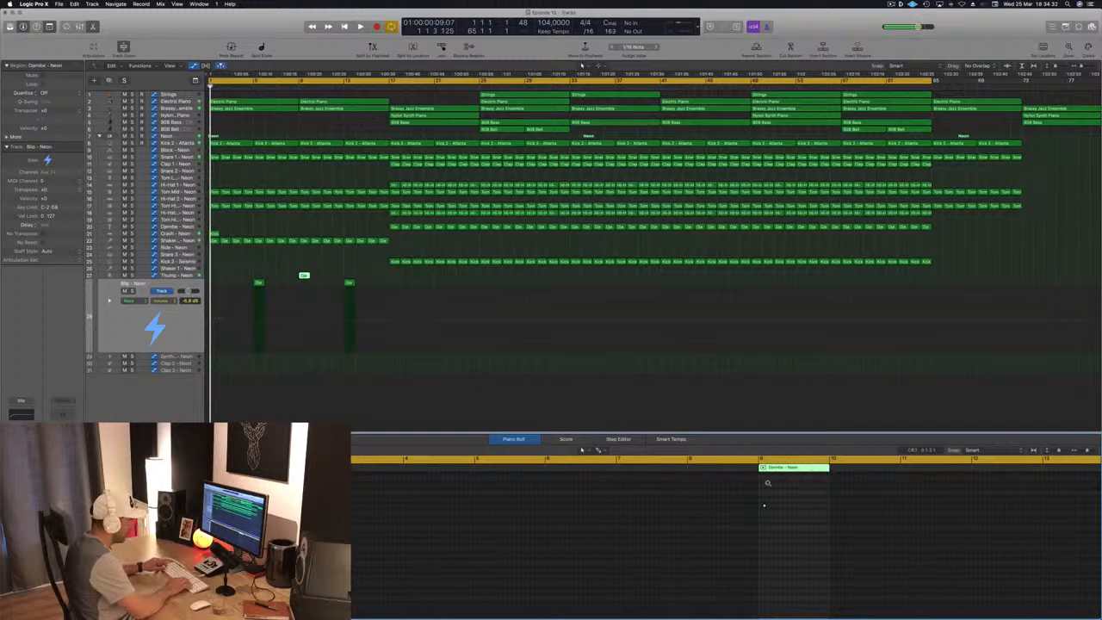
{"action": "key", "text": "space"}
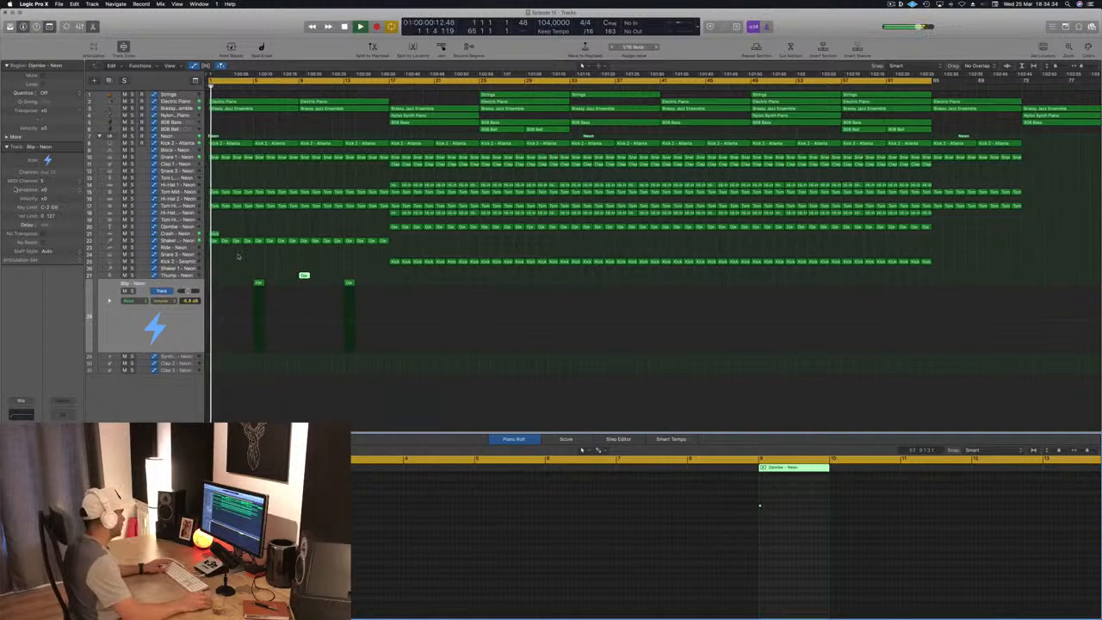
- Play the song from bar 9 to hear the Thump region, select that region and stop playback
{"action": "left_click", "coordinate": [241, 256]}
{"action": "left_click", "coordinate": [258, 283]}
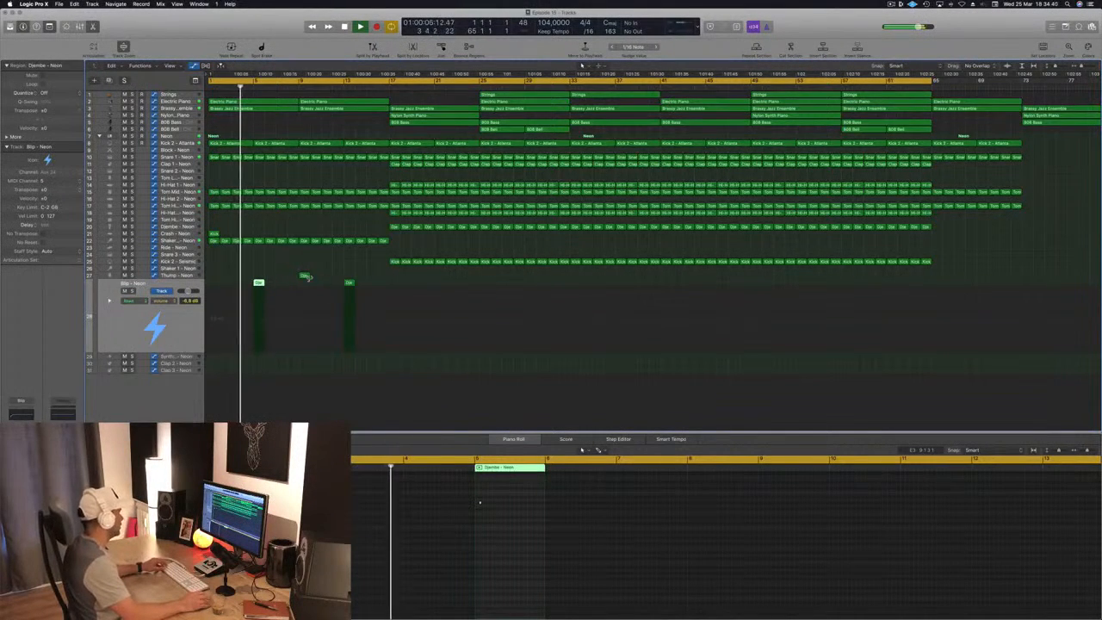
{"action": "left_click", "coordinate": [299, 86]}
{"action": "key", "text": "space"}
{"action": "left_click", "coordinate": [303, 275]}
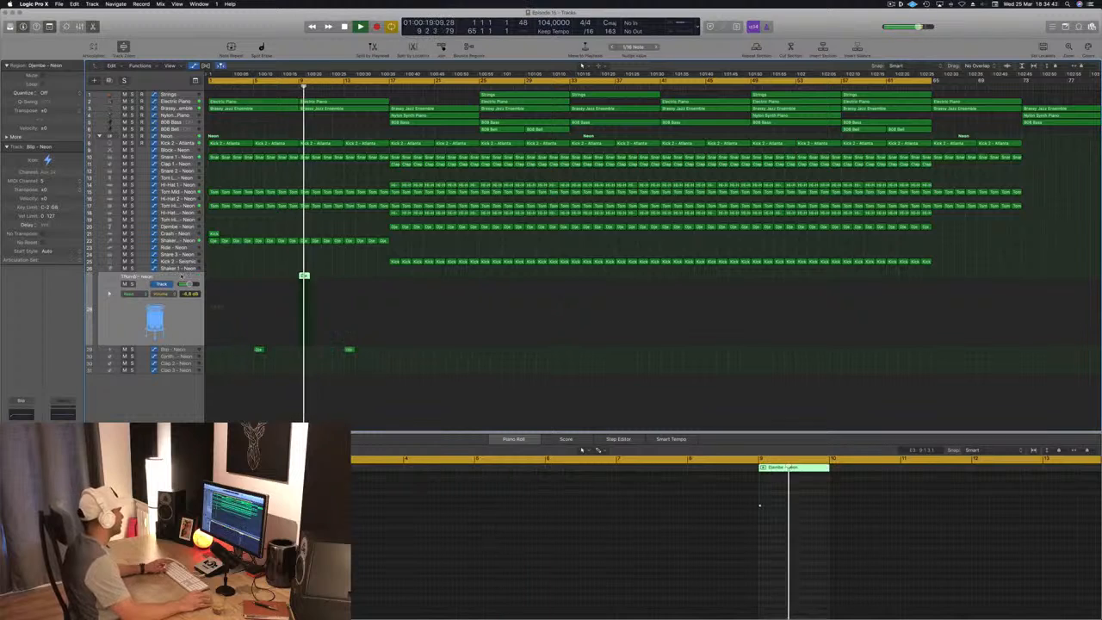
{"action": "key", "text": "space"}
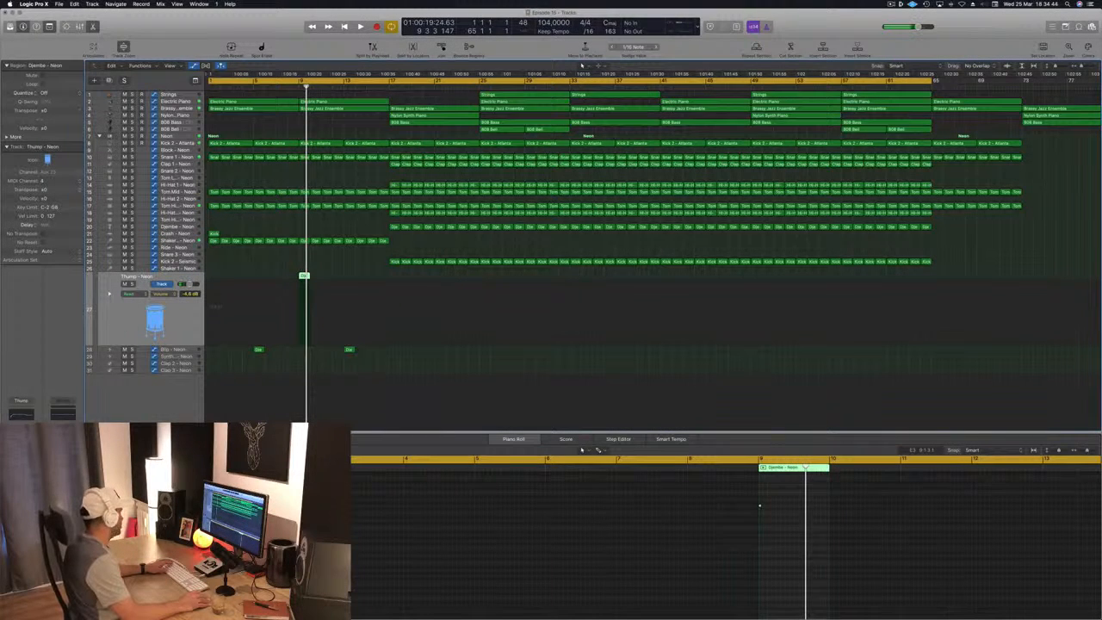
- Audition the cowbell sounds in the Library and load Cowbell - Atlanta on the Thump track
{"action": "left_click", "coordinate": [10, 27]}
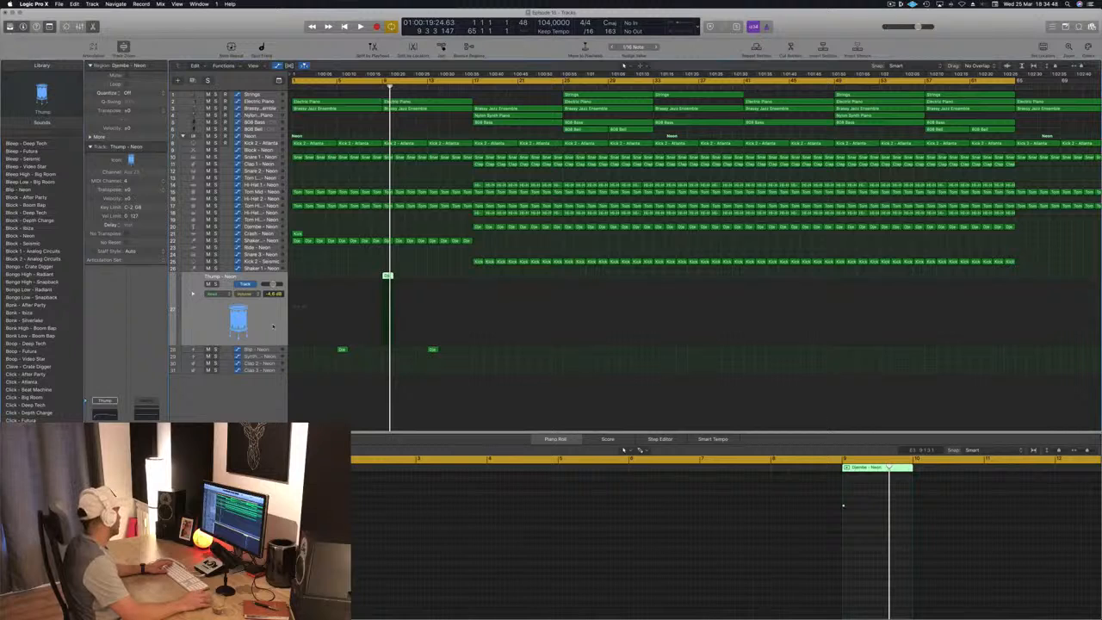
{"action": "scroll", "coordinate": [53, 308], "scroll_direction": "down", "scroll_amount": 5}
{"action": "scroll", "coordinate": [25, 358], "scroll_direction": "down", "scroll_amount": 3}
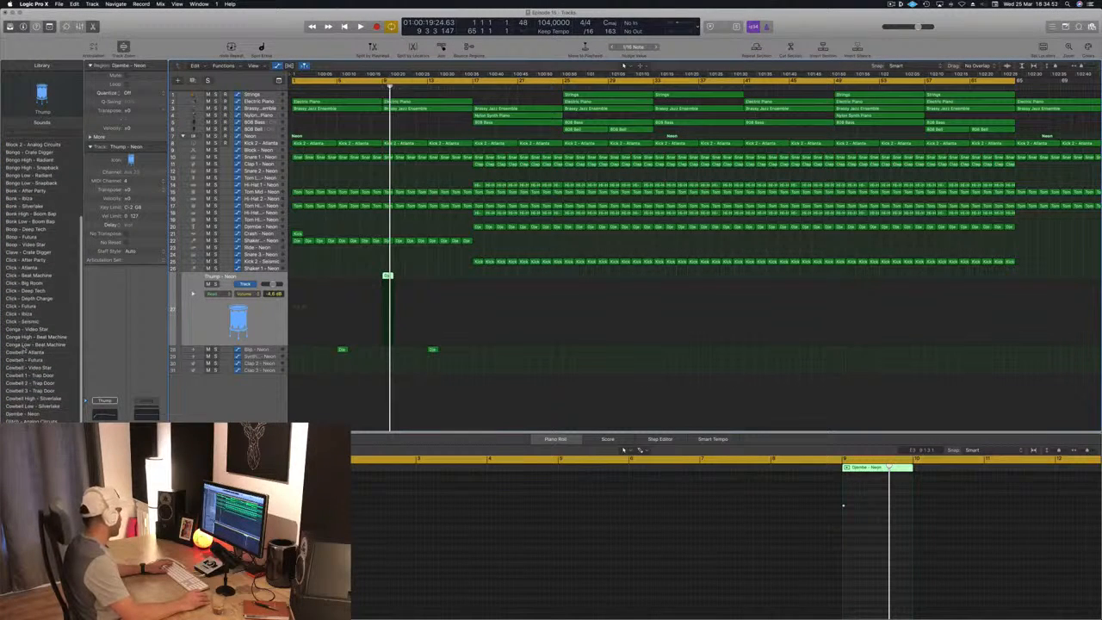
{"action": "left_click", "coordinate": [26, 360]}
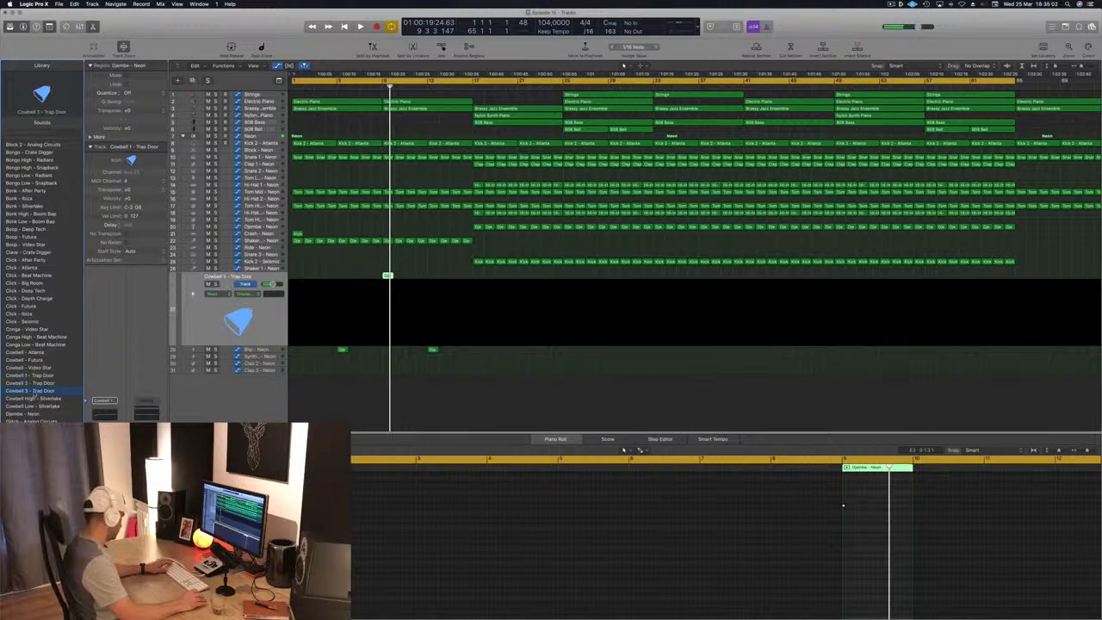
{"action": "left_click", "coordinate": [33, 352]}
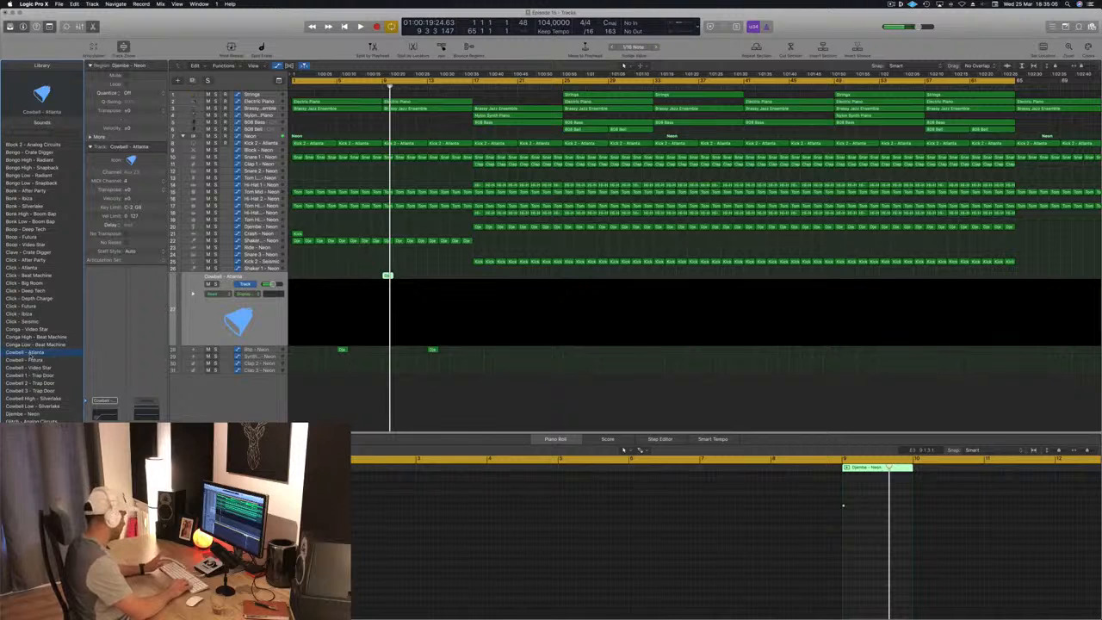
{"action": "left_click", "coordinate": [30, 357]}
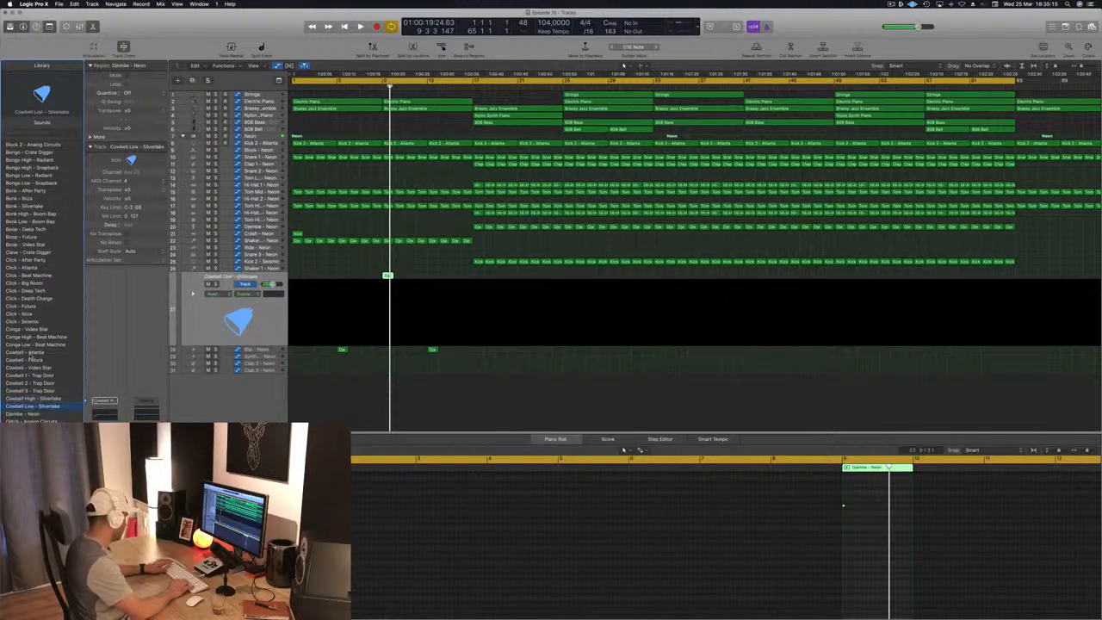
{"action": "key", "text": "Down"}
{"action": "key", "text": "Up"}
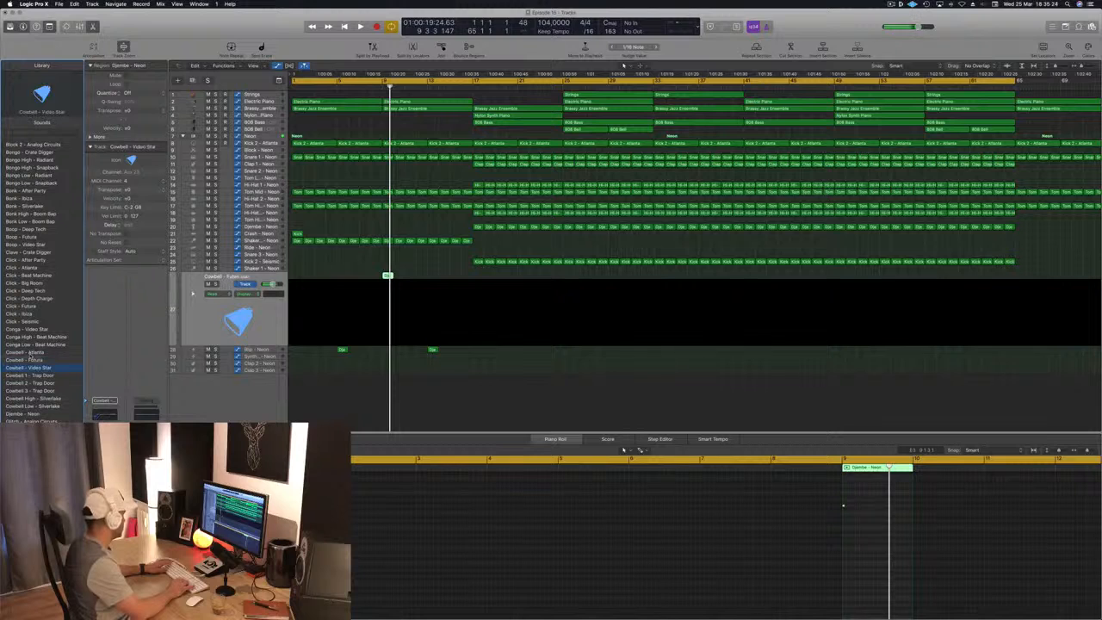
{"action": "key", "text": "Up"}
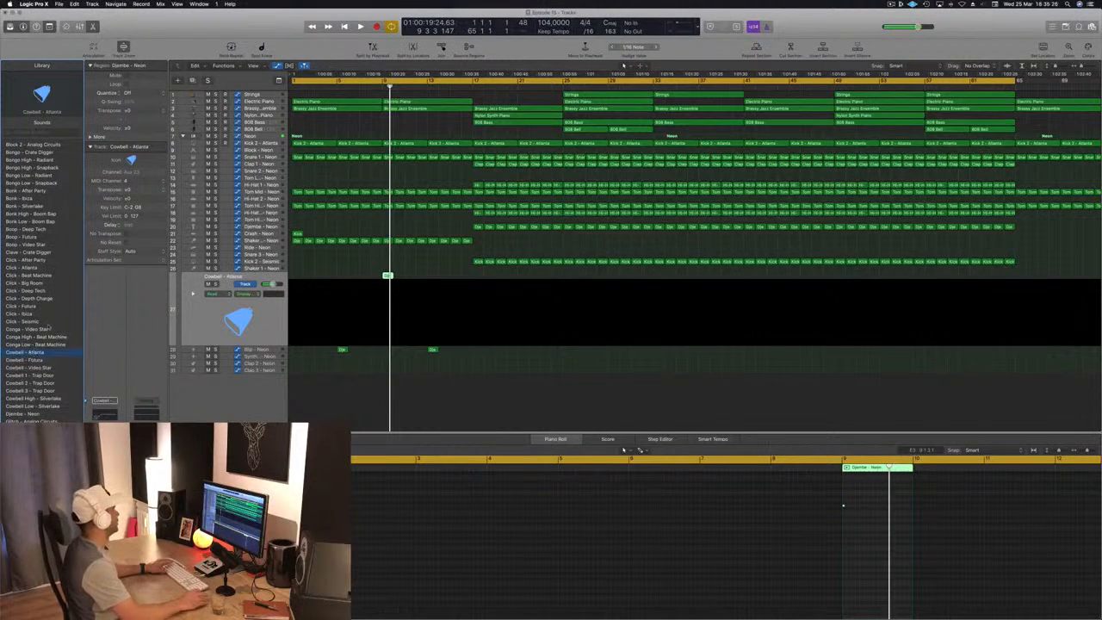
- Replay the opening to judge how the cowbell hit at bar 9 fits with the other drums
{"action": "left_click", "coordinate": [326, 272]}
{"action": "key", "text": "space"}
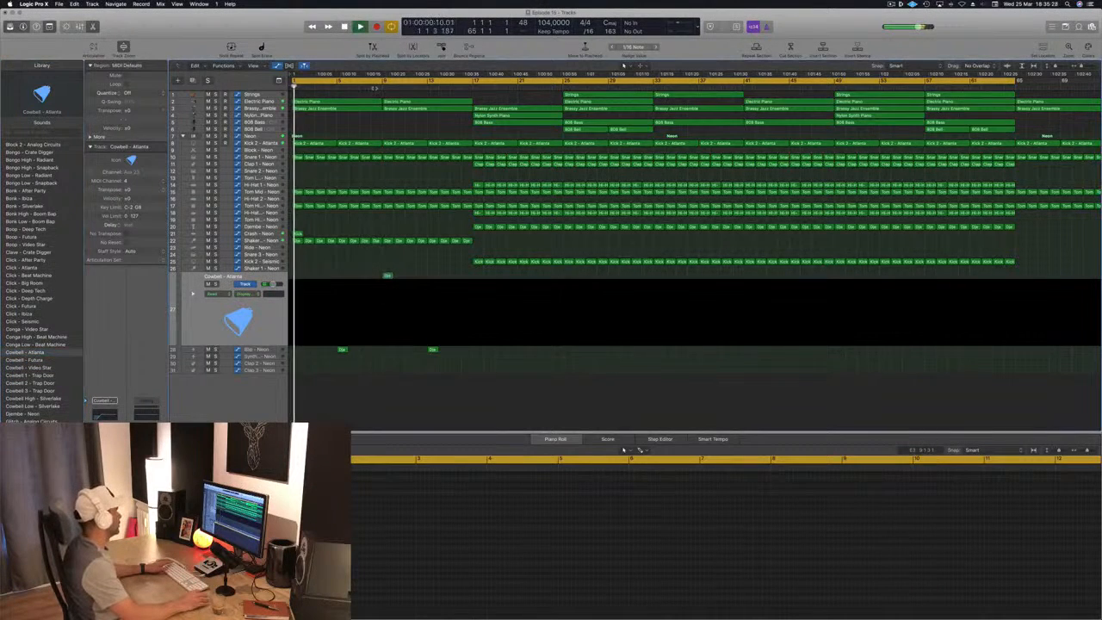
{"action": "left_click", "coordinate": [388, 276]}
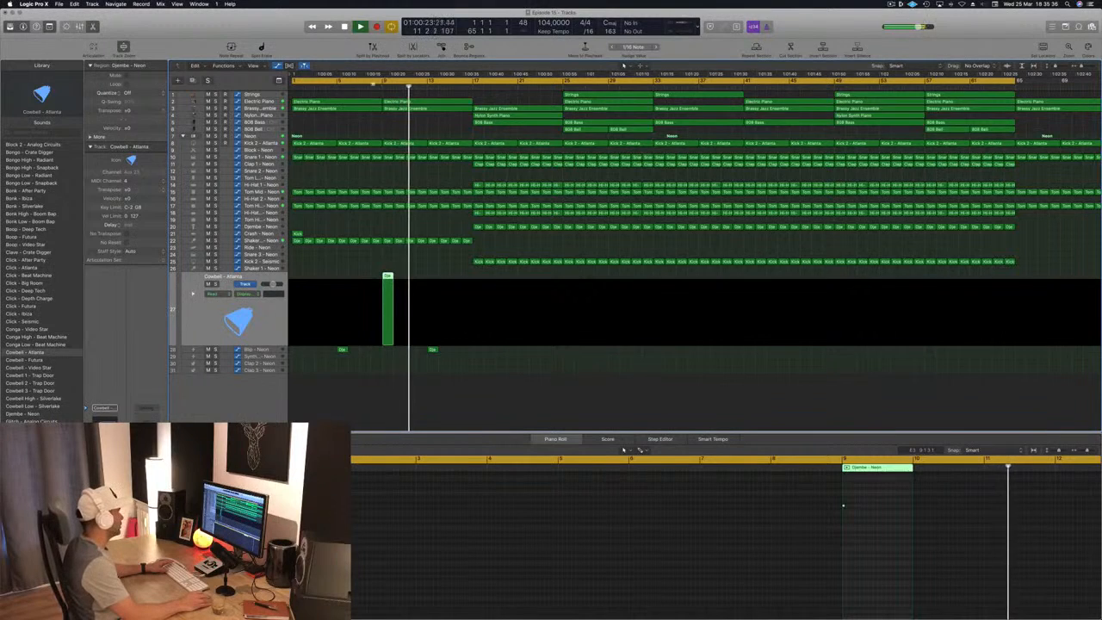
{"action": "key", "text": "space"}
{"action": "key", "text": "space"}
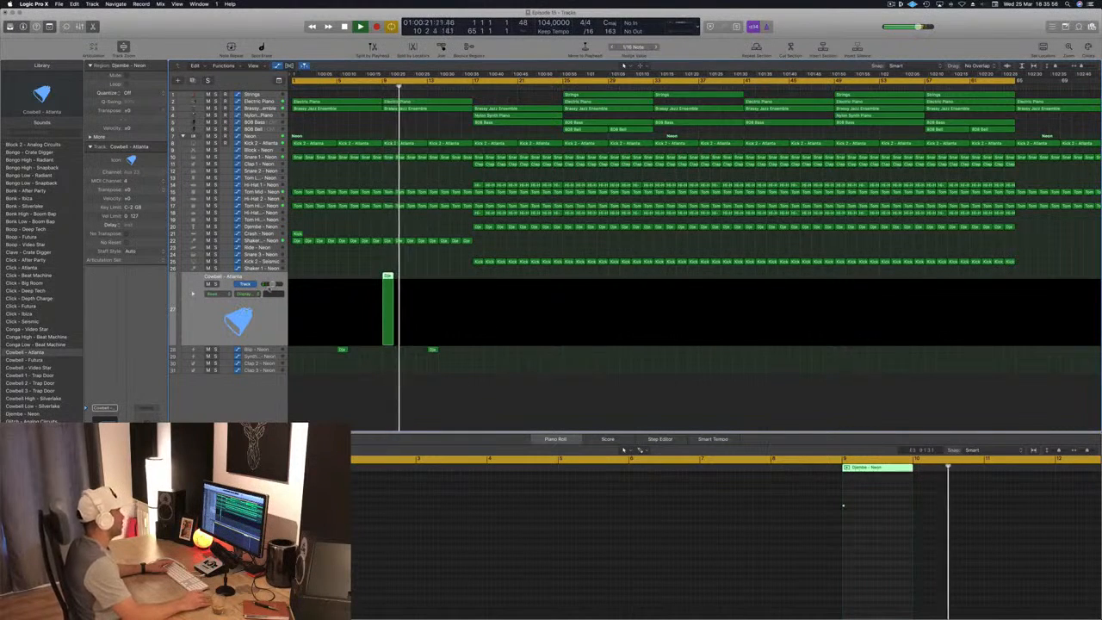
{"action": "left_click", "coordinate": [455, 262]}
- Lower the Crash track's volume to -4.7 dB while replaying the song from the start
{"action": "key", "text": "Return"}
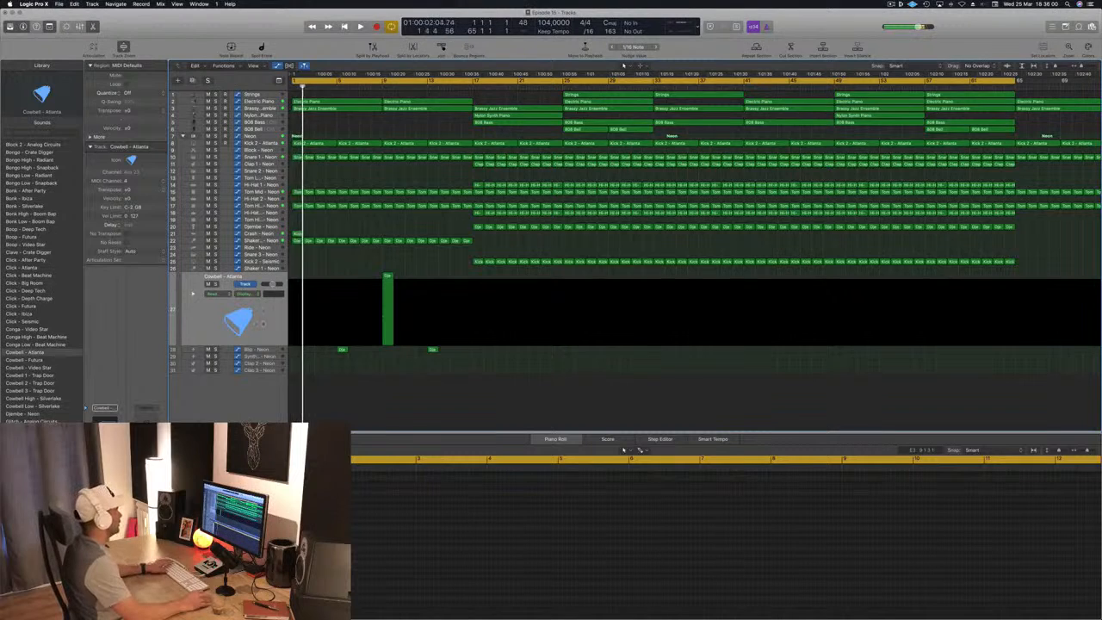
{"action": "key", "text": "Return"}
{"action": "left_click", "coordinate": [273, 233]}
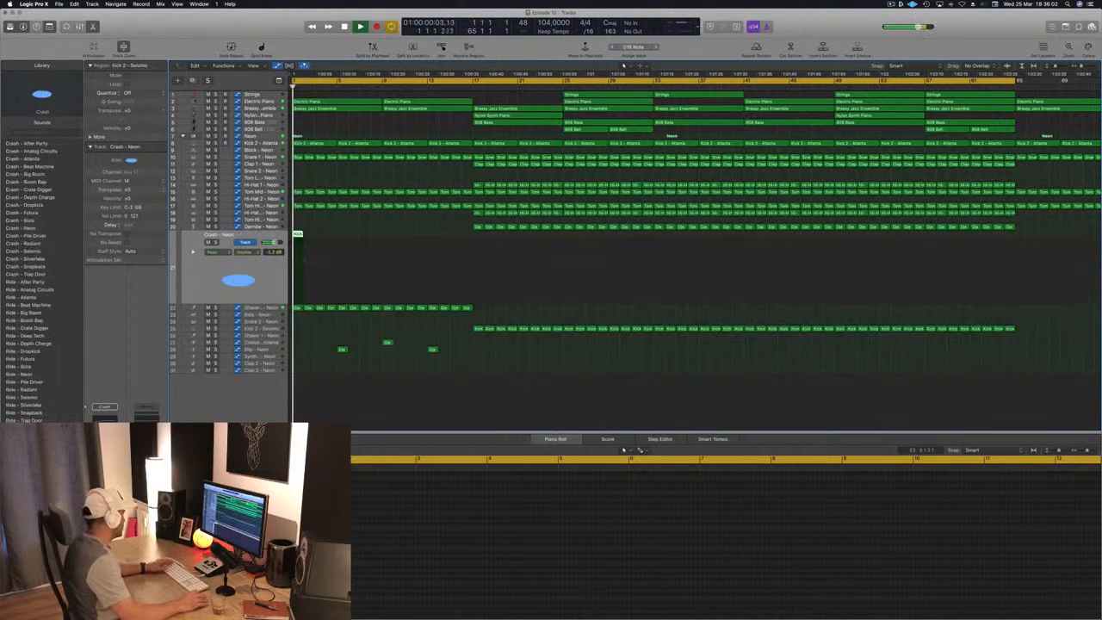
{"action": "key", "text": "Return"}
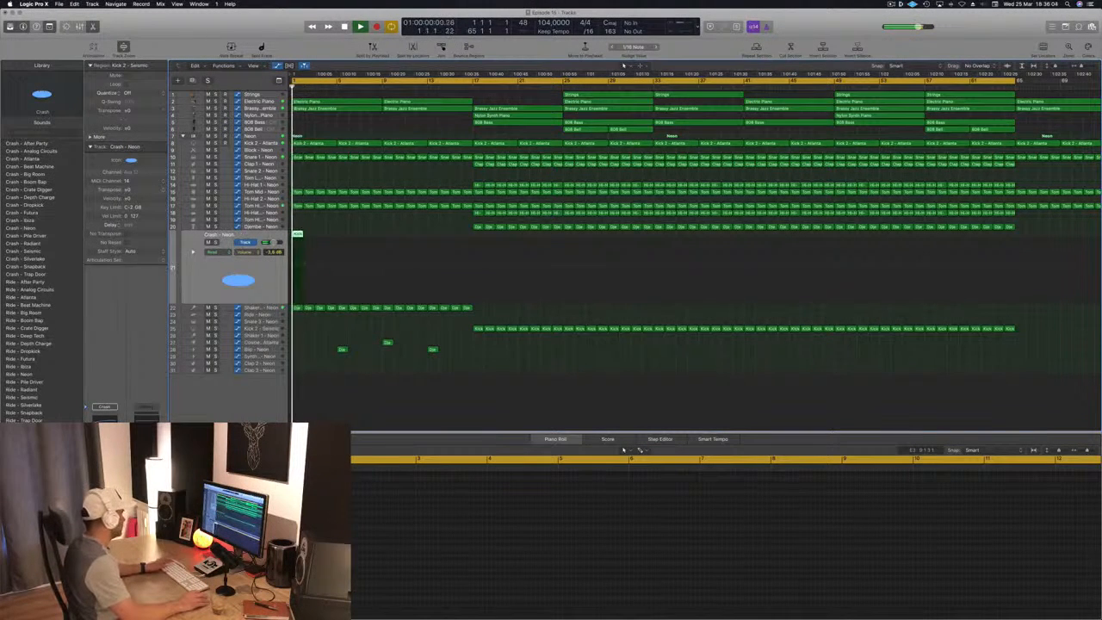
- Copy the 808 Bass region from bar 17 to bar 9 while the song plays
{"action": "left_click", "coordinate": [367, 383]}
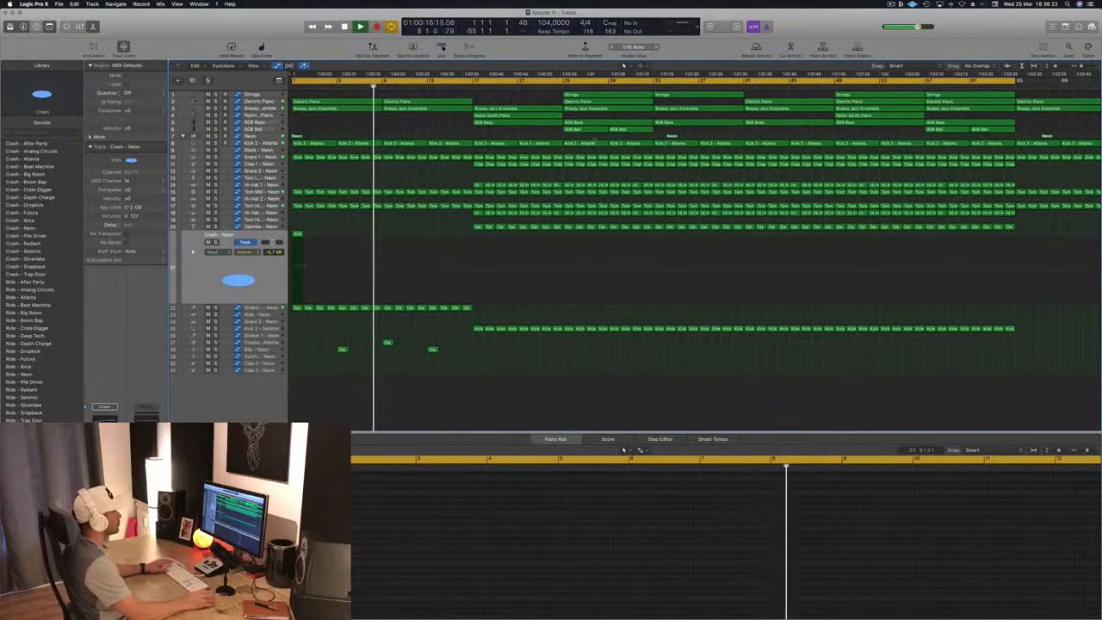
{"action": "left_click", "coordinate": [620, 129]}
{"action": "left_click", "coordinate": [520, 123]}
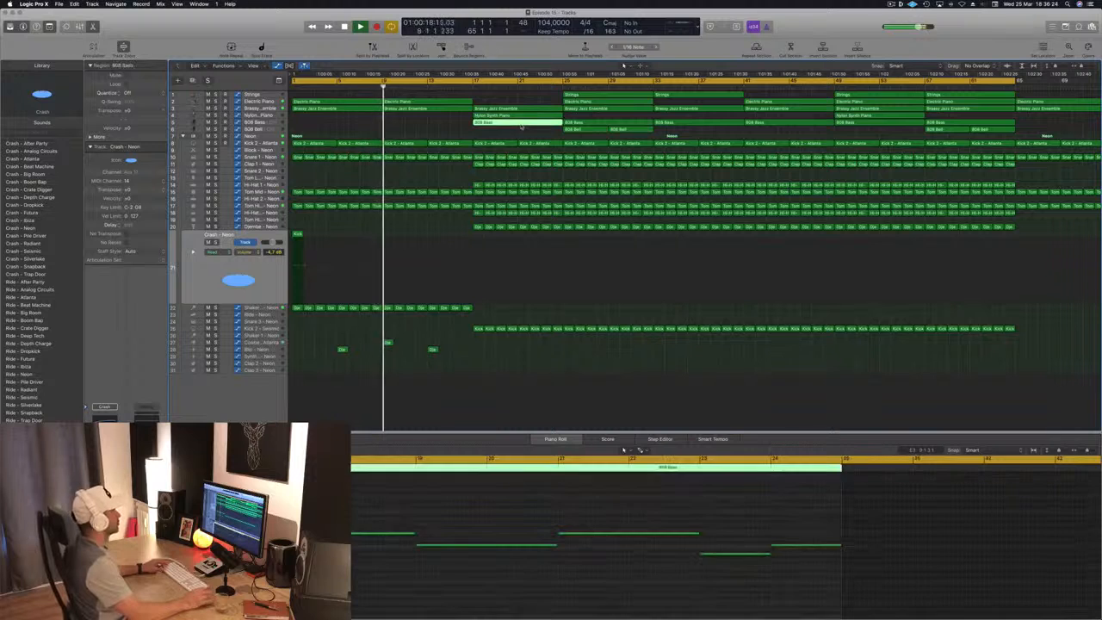
{"action": "left_click_drag", "start_coordinate": [520, 125], "coordinate": [430, 127]}
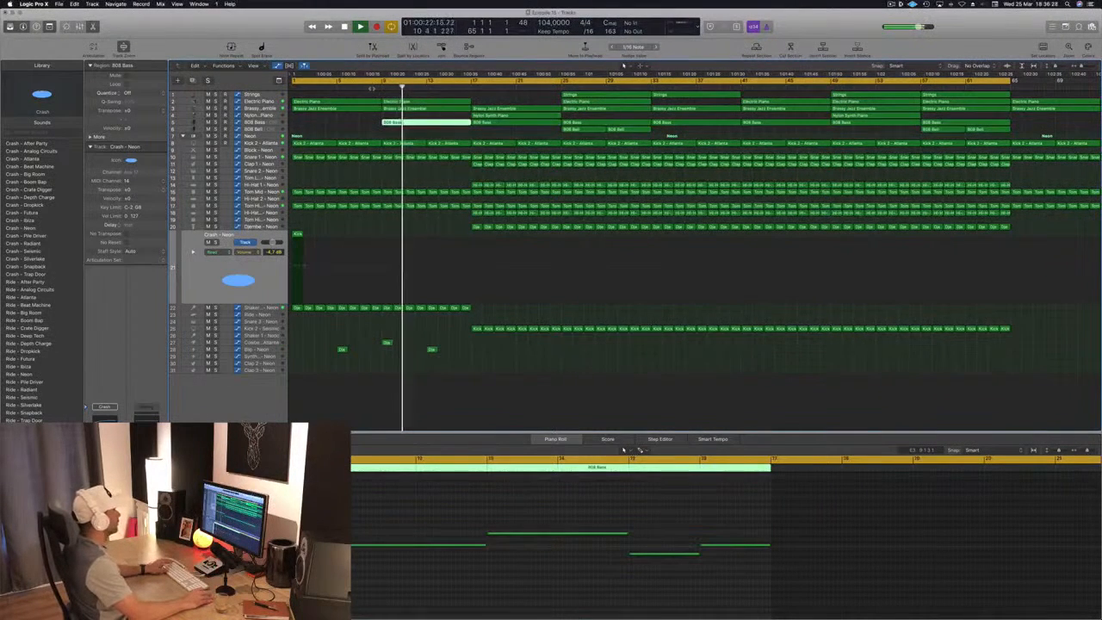
- Delete the notes from bar 11 onward in the 808 Bass region at bar 9, keeping only its first note
{"action": "left_click_drag", "start_coordinate": [556, 497], "coordinate": [900, 599]}
{"action": "key", "text": "Delete"}
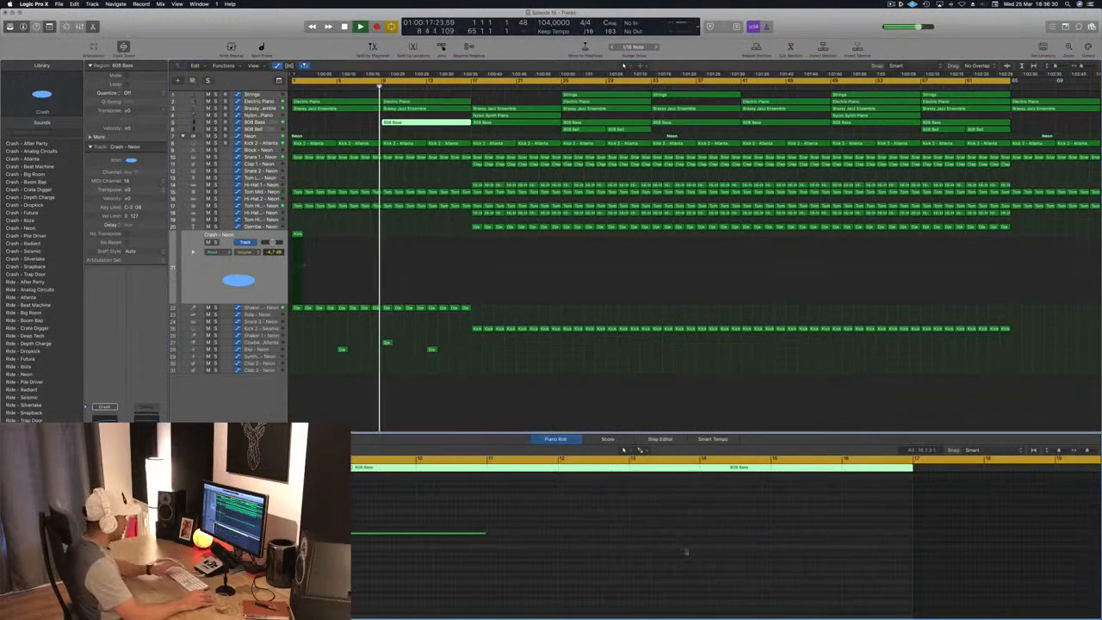
{"action": "scroll", "coordinate": [496, 302], "scroll_direction": "down", "scroll_amount": 2}
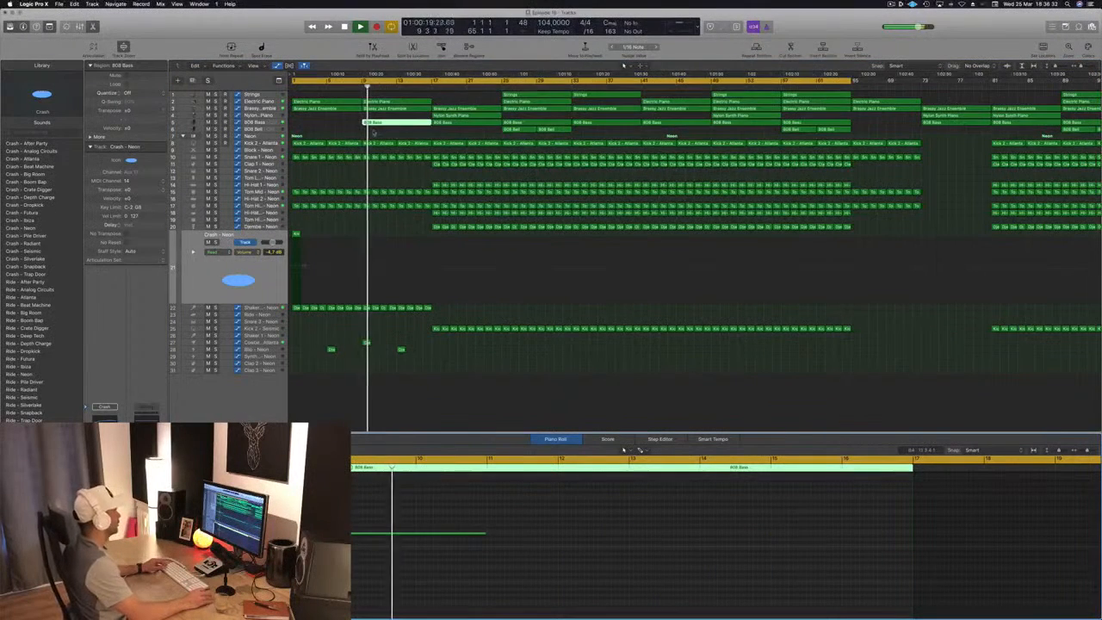
- Shorten the 808 Bass region at bar 9 to four bars and copy it to bar 13
{"action": "left_click", "coordinate": [334, 122]}
{"action": "left_click", "coordinate": [380, 123]}
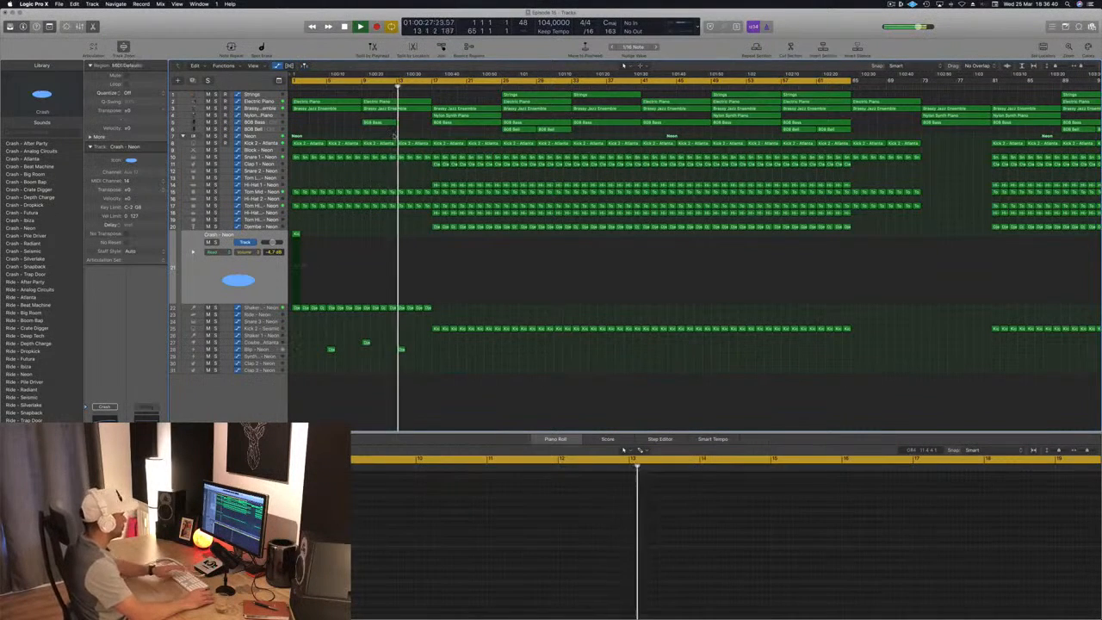
{"action": "left_click_drag", "start_coordinate": [380, 123], "coordinate": [414, 123]}
{"action": "left_click", "coordinate": [315, 129]}
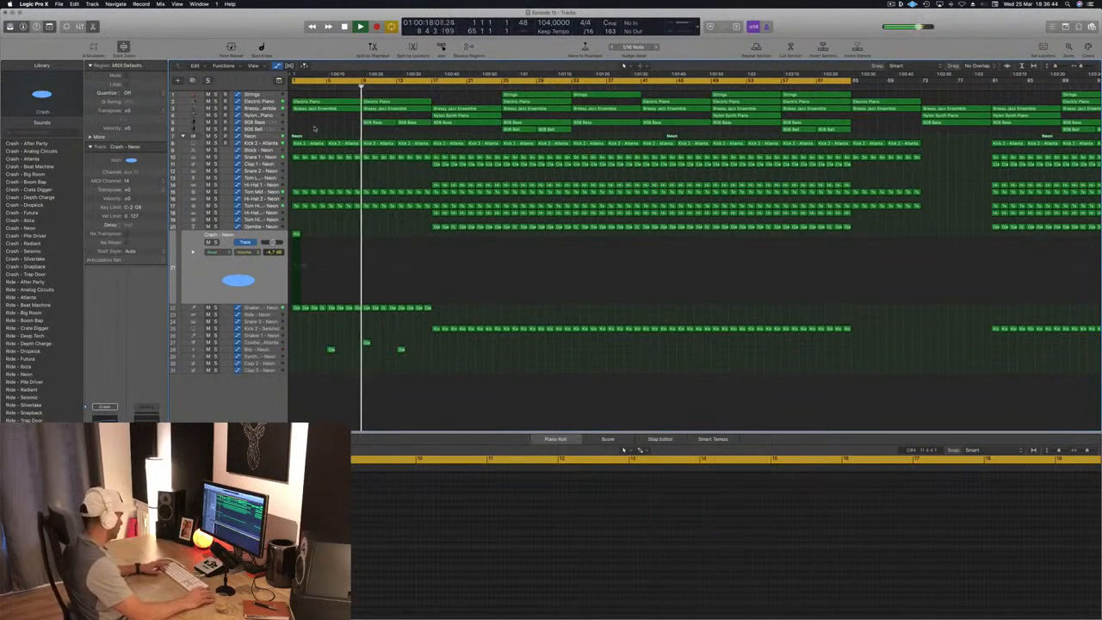
- Select the Shaker 2 track while listening to the new bass part, clear the region selection and save the project
{"action": "key", "text": "super+Left"}
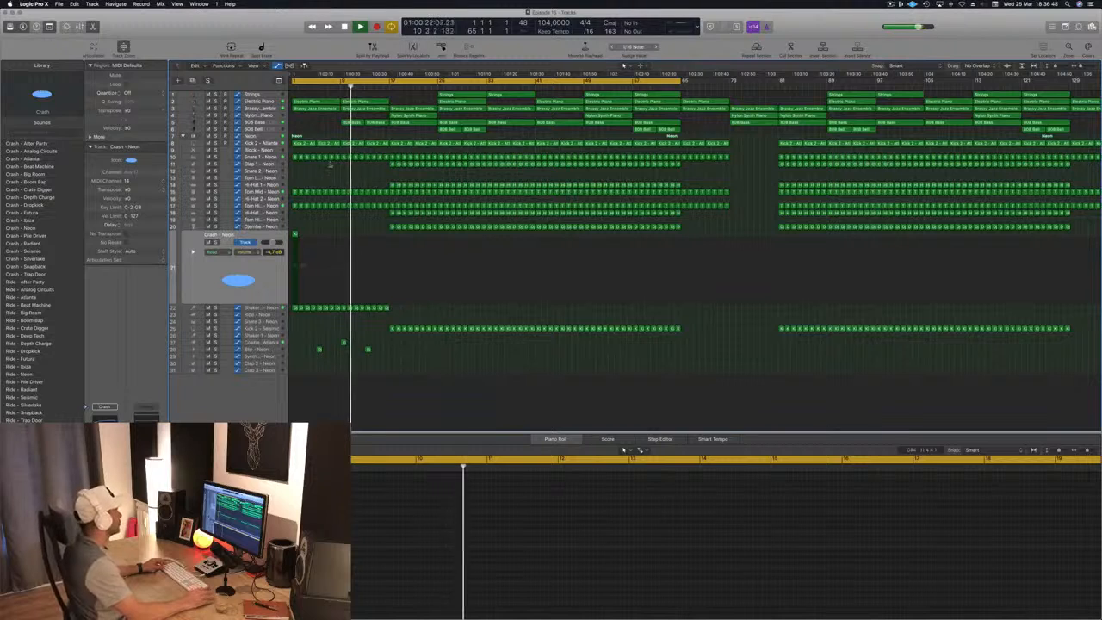
{"action": "key", "text": "Down"}
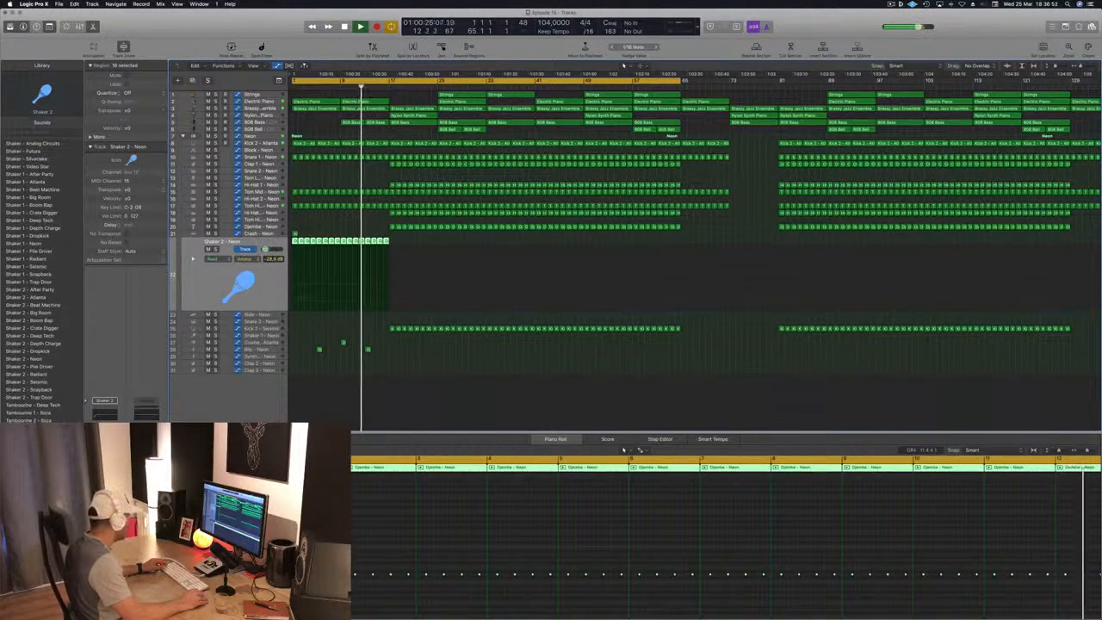
{"action": "left_click", "coordinate": [404, 396]}
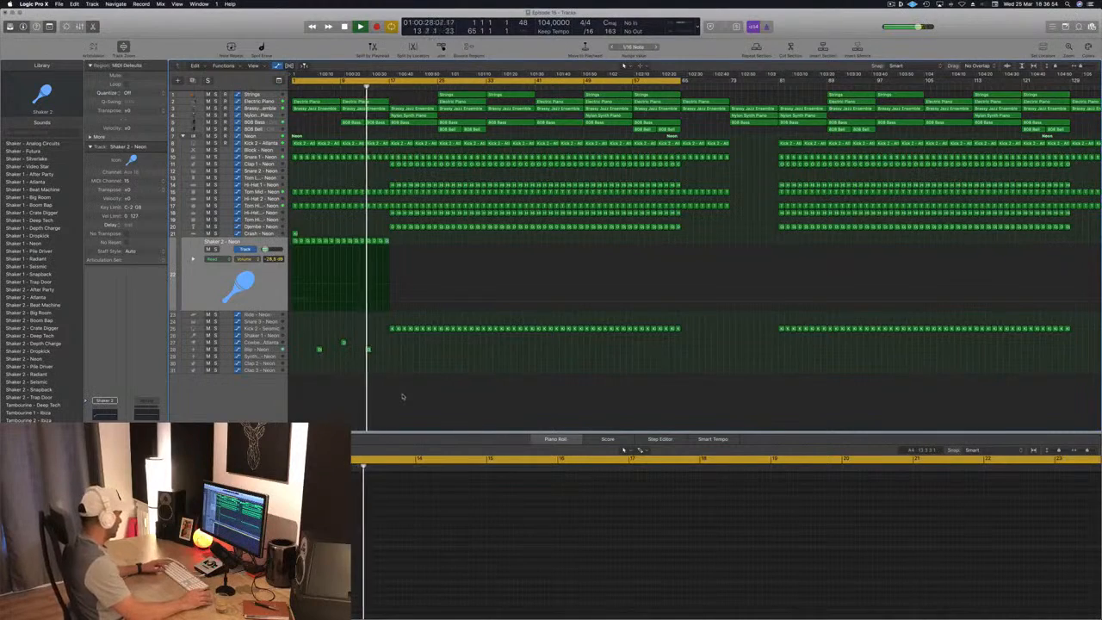
{"action": "key", "text": "super+s"}
- Listen through the transition at bar 17, replay the song from the start and continue from bar 9
{"action": "scroll", "coordinate": [454, 396], "scroll_direction": "up", "scroll_amount": 5}
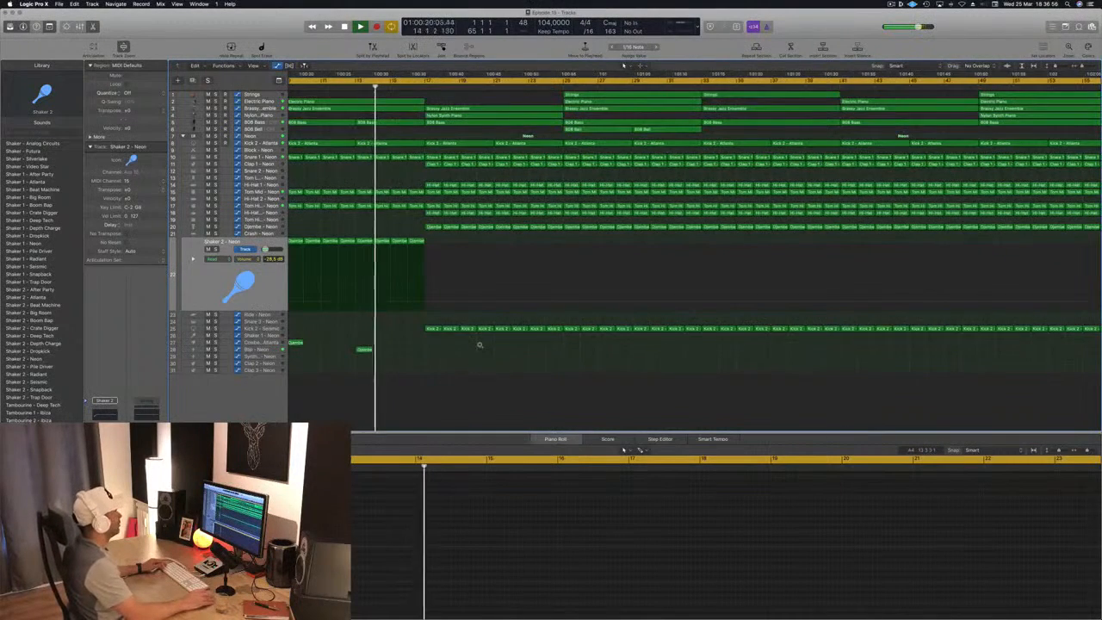
{"action": "scroll", "coordinate": [479, 346], "scroll_direction": "down", "scroll_amount": 4}
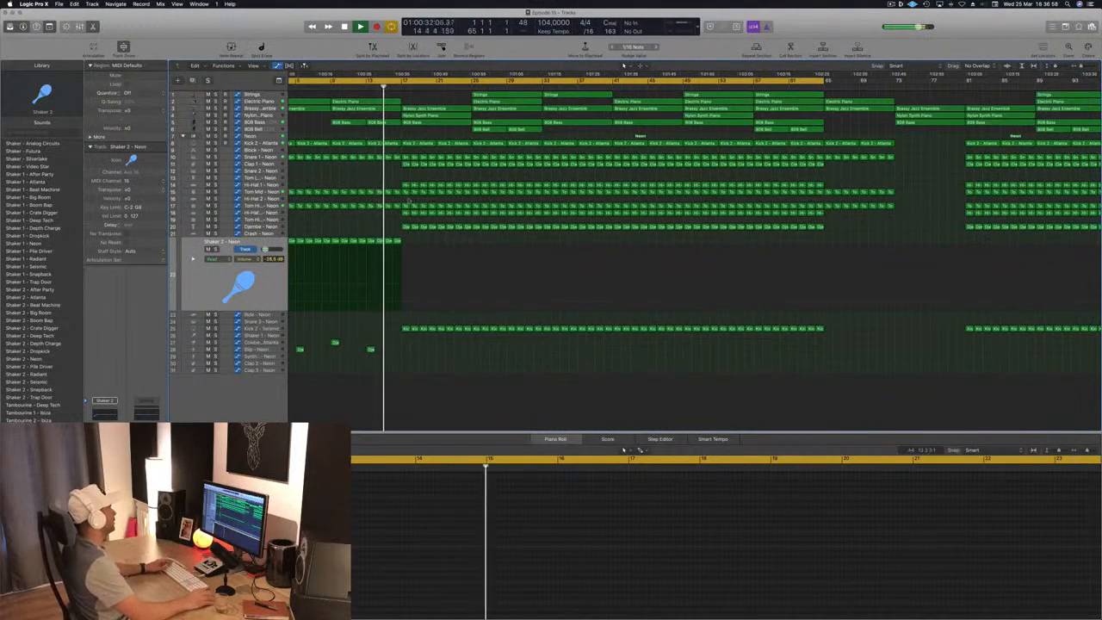
{"action": "scroll", "coordinate": [366, 192], "scroll_direction": "down", "scroll_amount": 3}
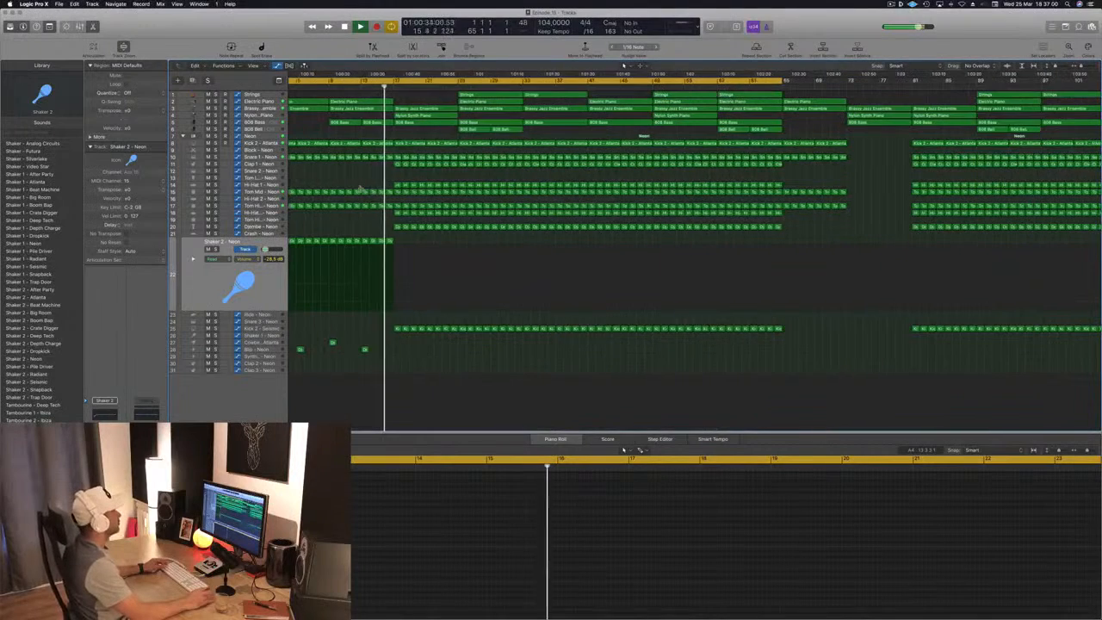
{"action": "scroll", "coordinate": [362, 189], "scroll_direction": "down", "scroll_amount": 2}
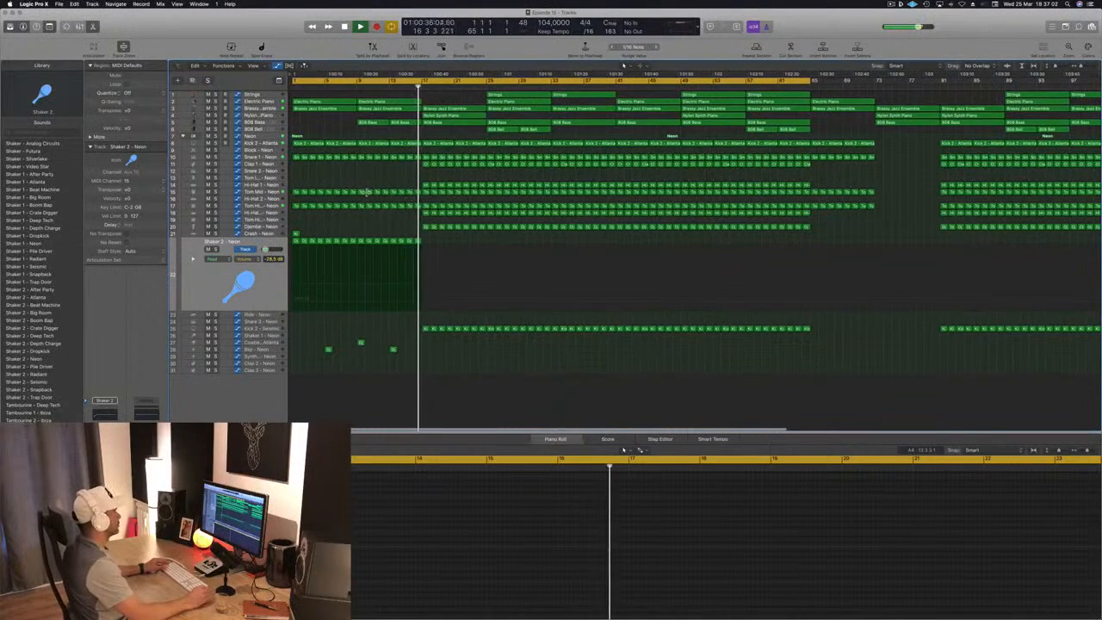
{"action": "scroll", "coordinate": [368, 191], "scroll_direction": "down", "scroll_amount": 2}
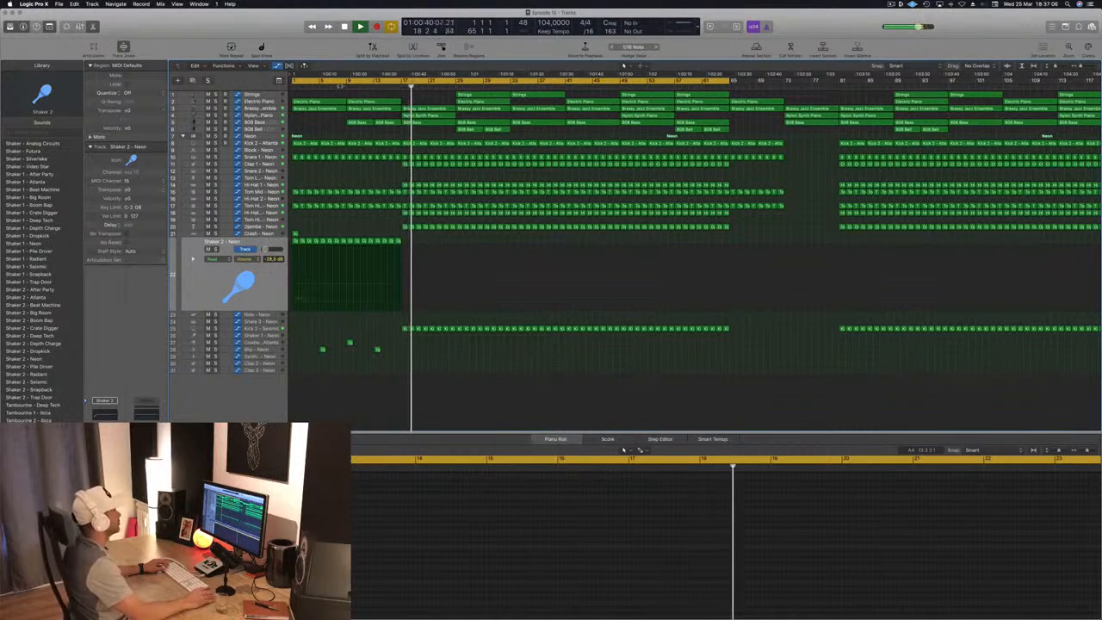
{"action": "key", "text": "Return"}
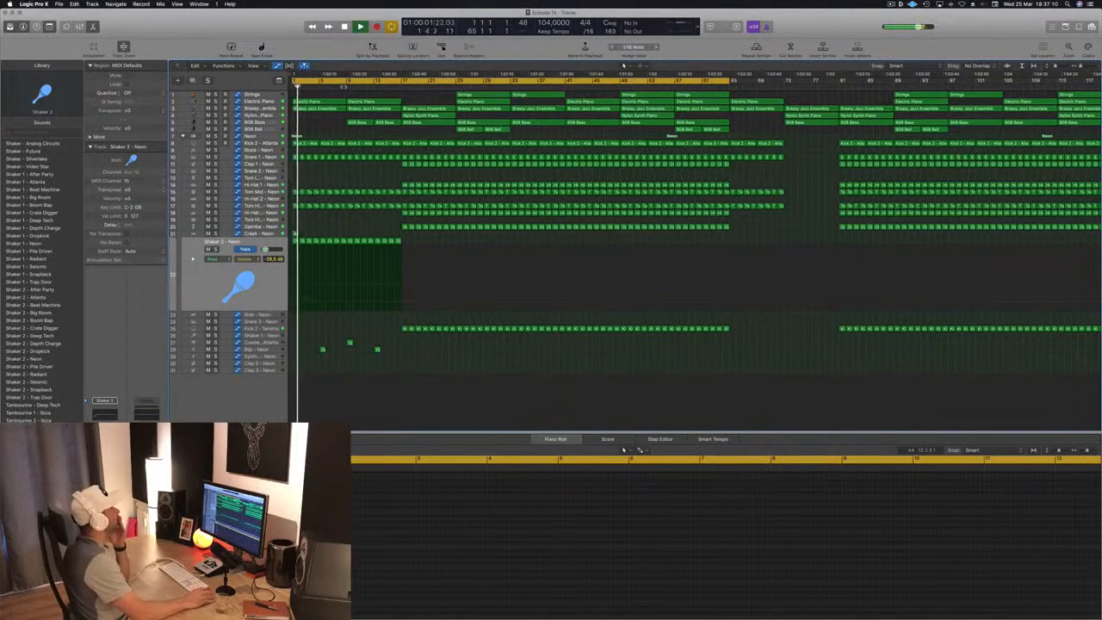
{"action": "left_click", "coordinate": [346, 86]}
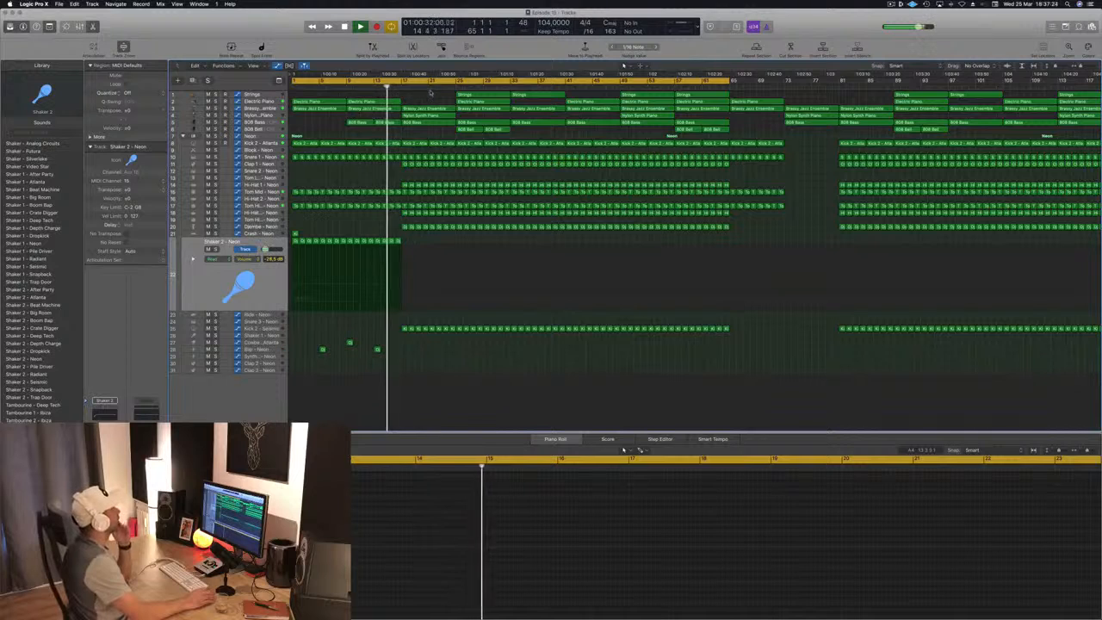
- Clear the instrument regions from bar 17 to bar 33 and copy the Electric Piano, Brassy Jazz Ensemble and 808 Bass regions from bar 9 to bar 17
{"action": "left_click_drag", "start_coordinate": [428, 95], "coordinate": [495, 138]}
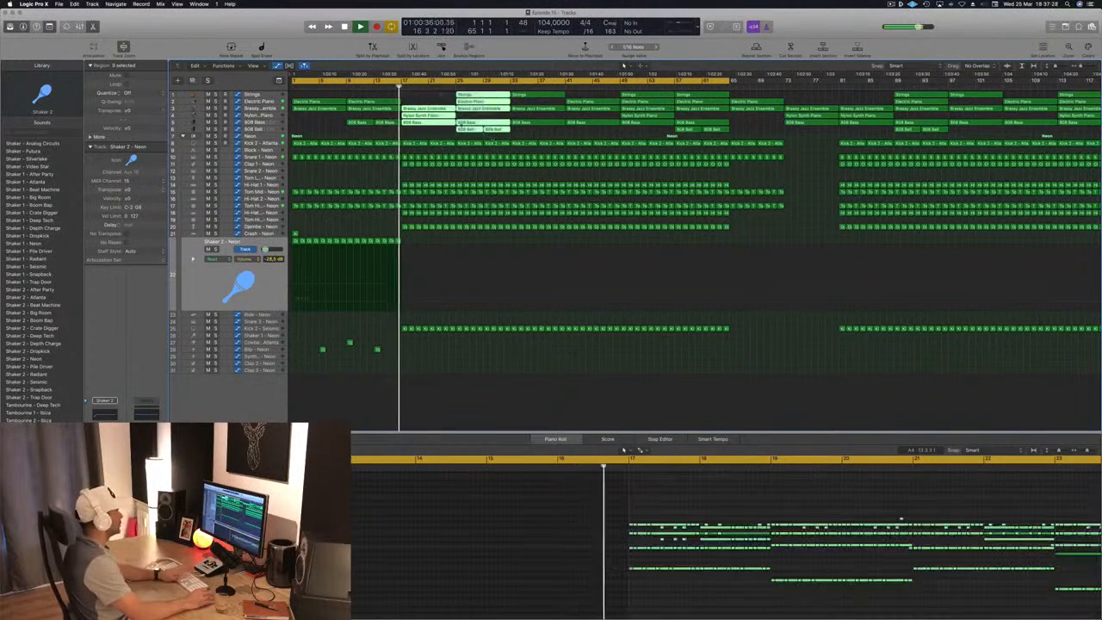
{"action": "key", "text": "Delete"}
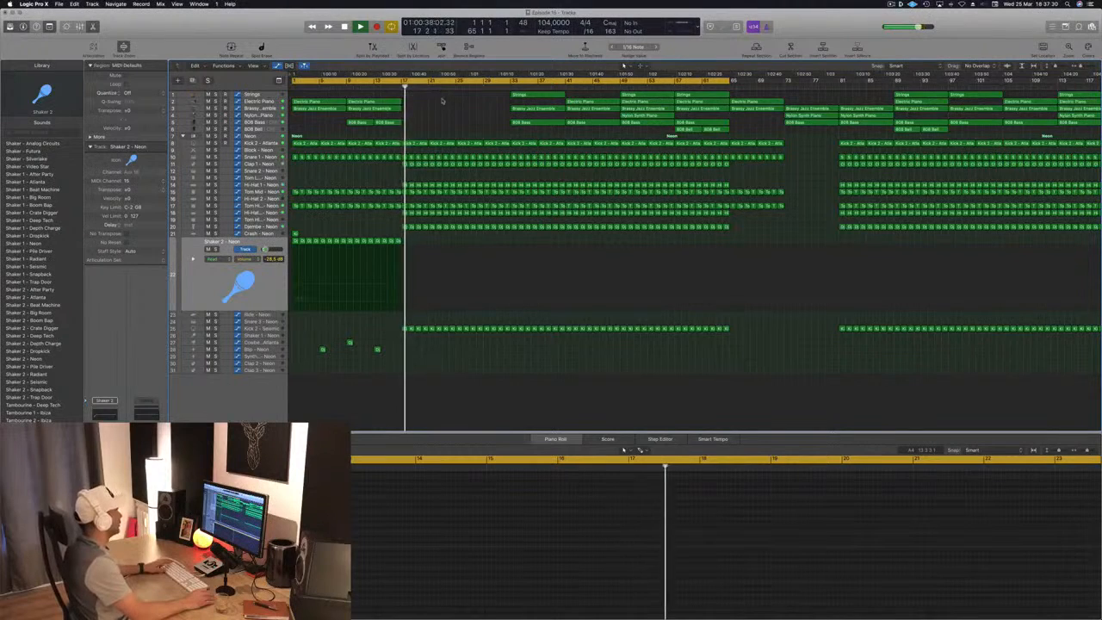
{"action": "mouse_move", "coordinate": [409, 120]}
{"action": "left_mouse_down"}
{"action": "mouse_move", "coordinate": [368, 128]}
{"action": "mouse_move", "coordinate": [420, 108]}
{"action": "left_mouse_up"}
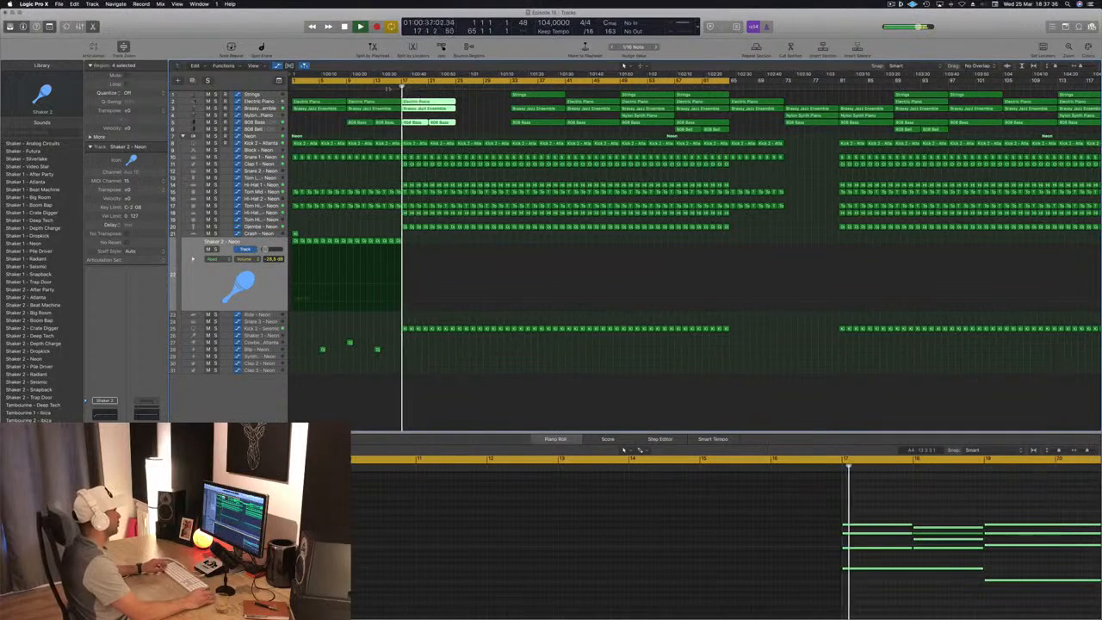
{"action": "key", "text": "super+Left"}
- Copy the Strings region from bar 33 to bar 17 and replay the lead-in
{"action": "left_click", "coordinate": [272, 101]}
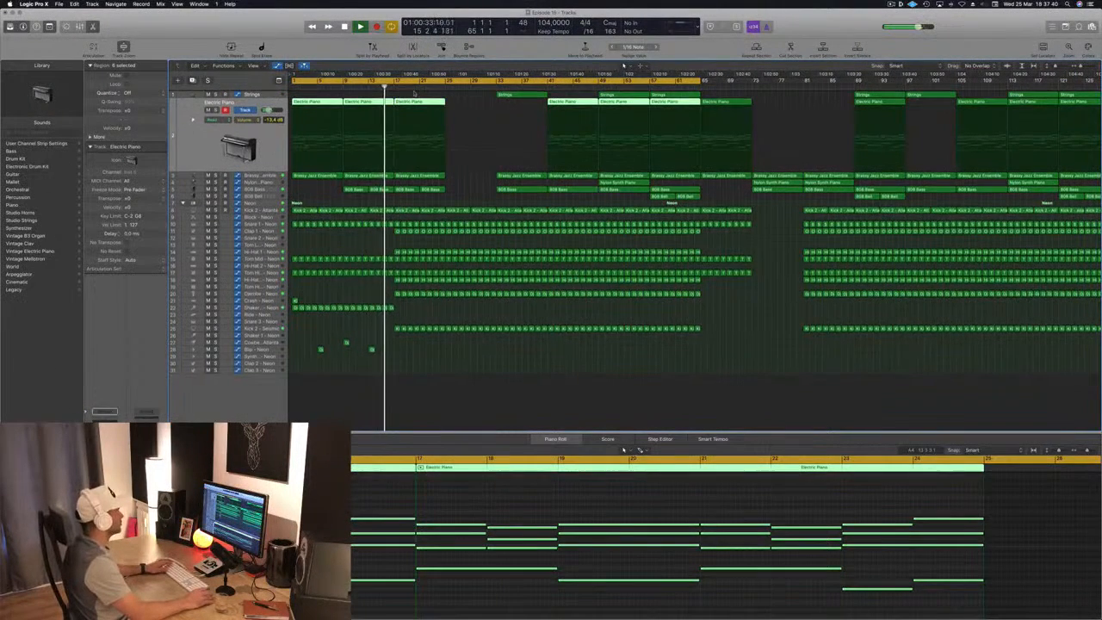
{"action": "left_click_drag", "start_coordinate": [519, 97], "coordinate": [423, 95]}
{"action": "left_click", "coordinate": [356, 85]}
- Solo the Strings track briefly to hear it, unsolo it and raise its volume to -12.4 dB
{"action": "left_click", "coordinate": [274, 96]}
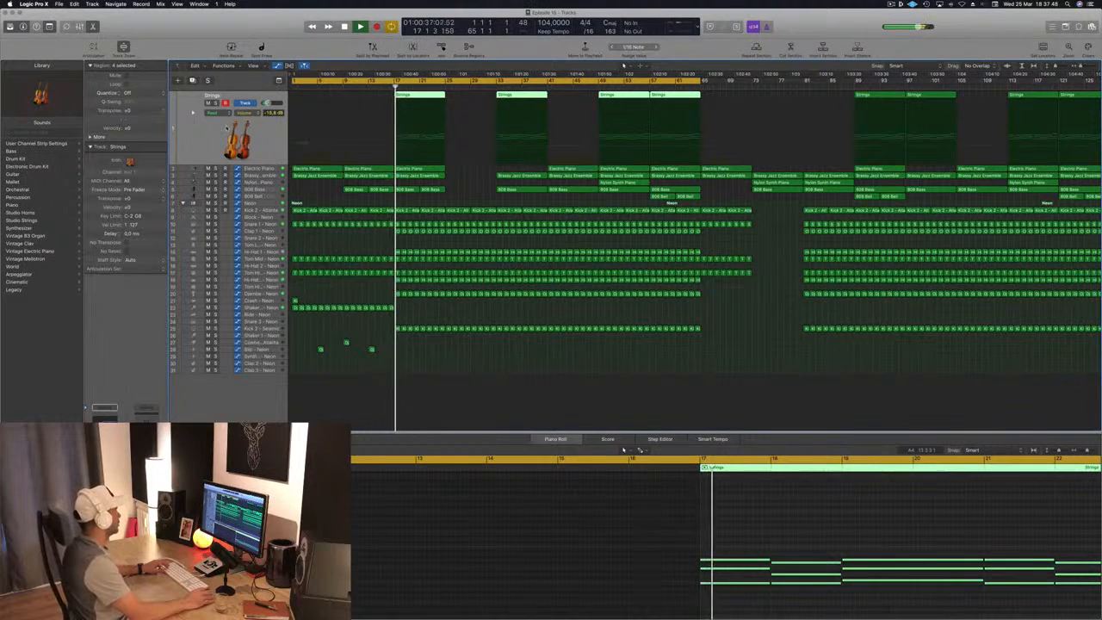
{"action": "key", "text": "s"}
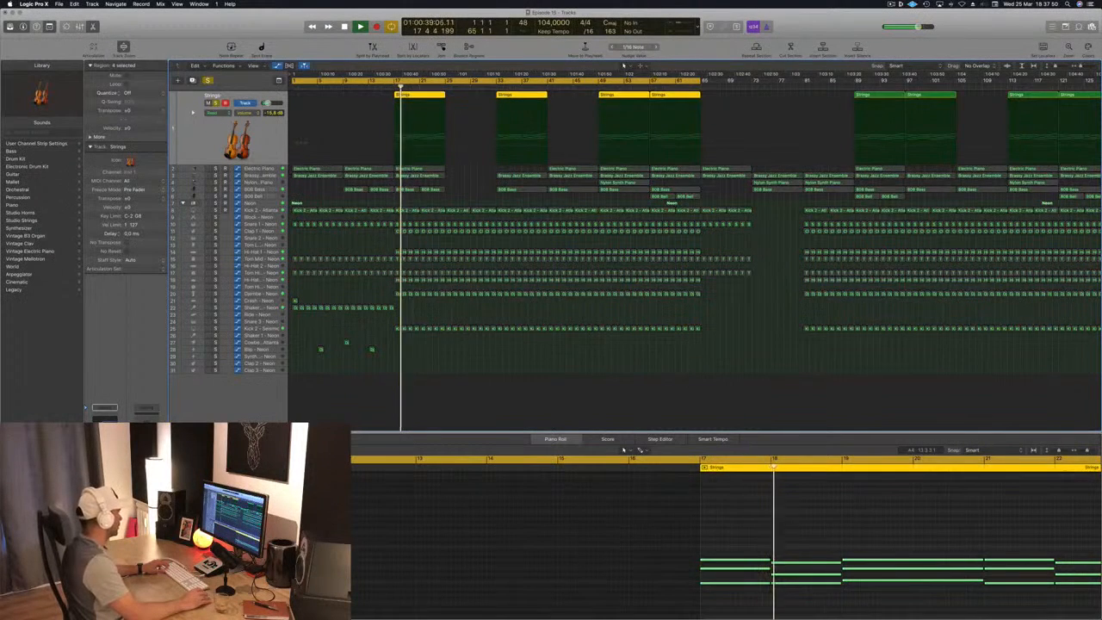
{"action": "key", "text": "s"}
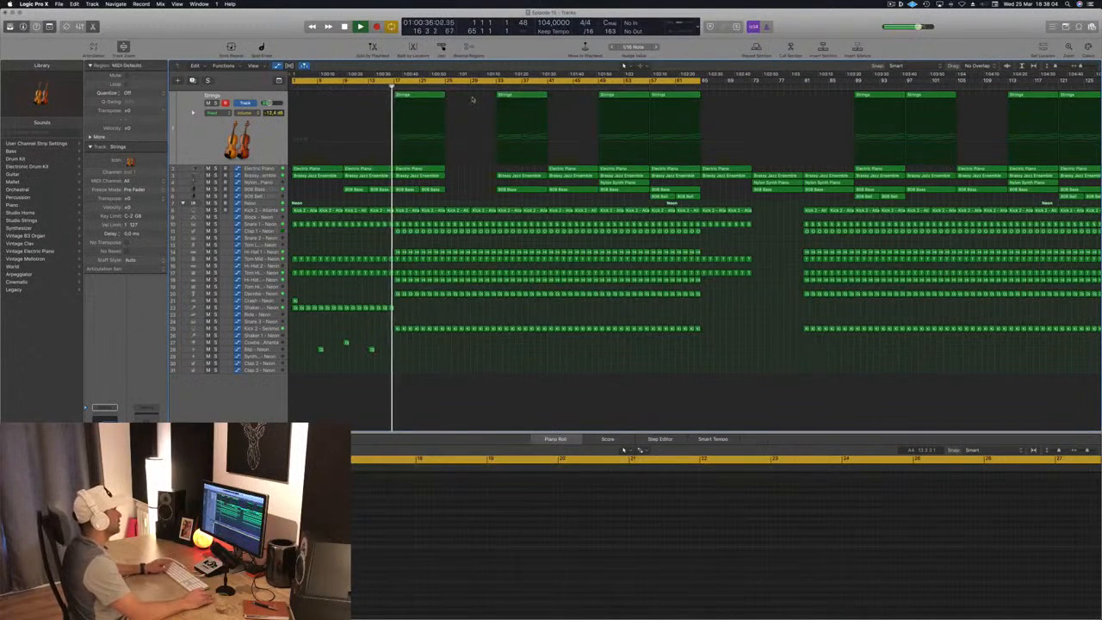
- Copy the Strings, Electric Piano, Brassy Jazz Ensemble and 808 Bass regions from bar 17 to bar 25 and save the project
{"action": "left_click_drag", "start_coordinate": [462, 93], "coordinate": [467, 191]}
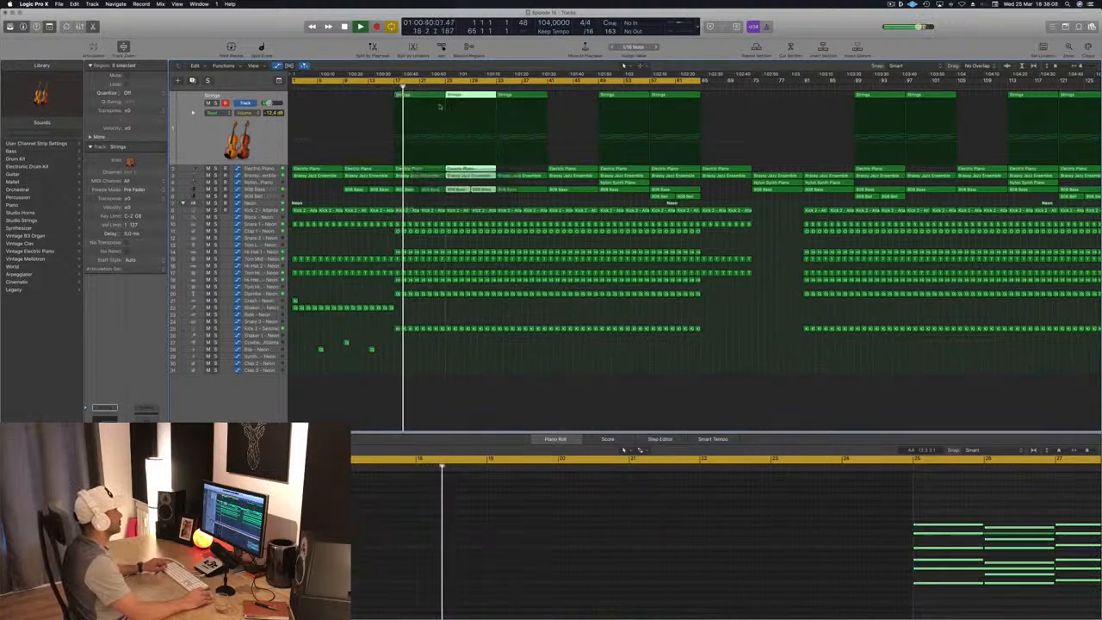
{"action": "left_click", "coordinate": [387, 85]}
{"action": "key", "text": "super+Left"}
{"action": "key", "text": "super+s"}
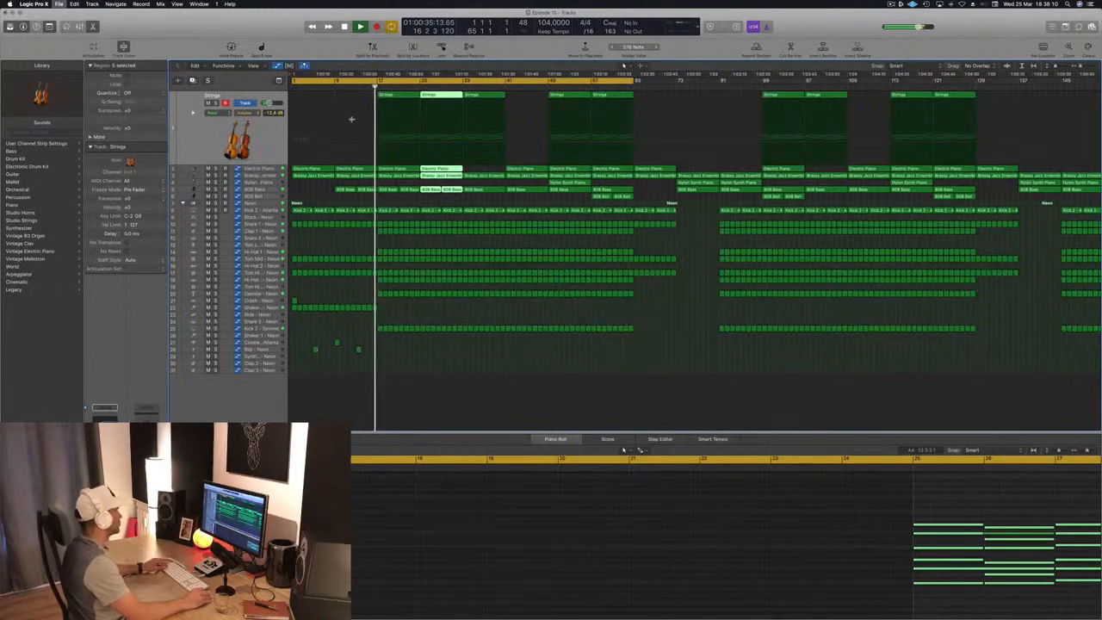
- Raise the Electric Piano track's volume to about -6 dB while the section from bar 17 plays
{"action": "key", "text": "super+Right"}
{"action": "key", "text": "Down"}
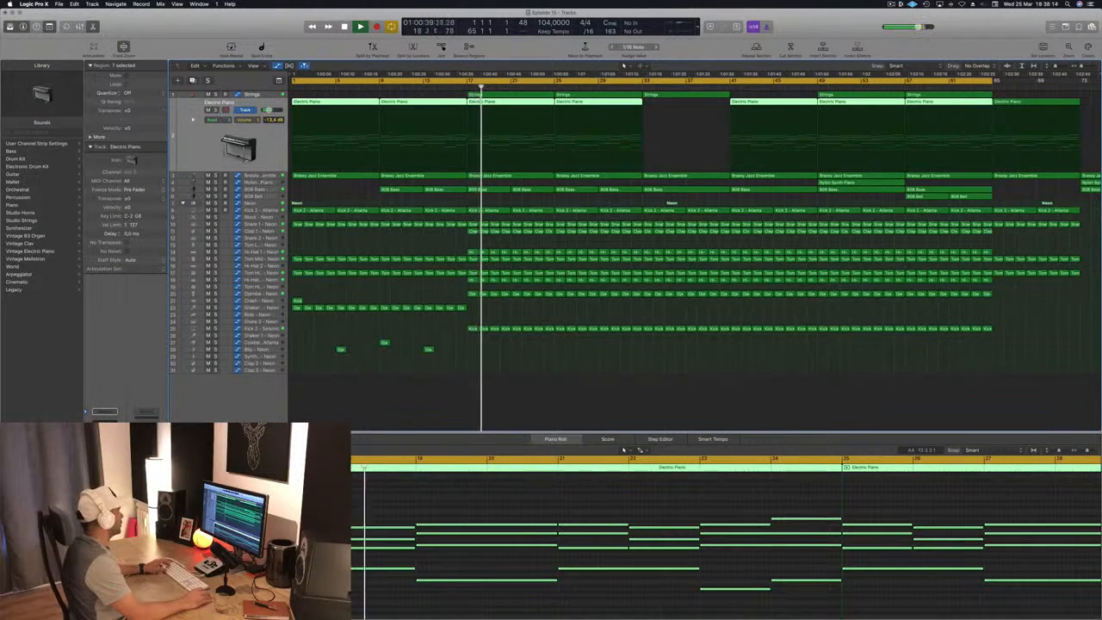
{"action": "key", "text": "s"}
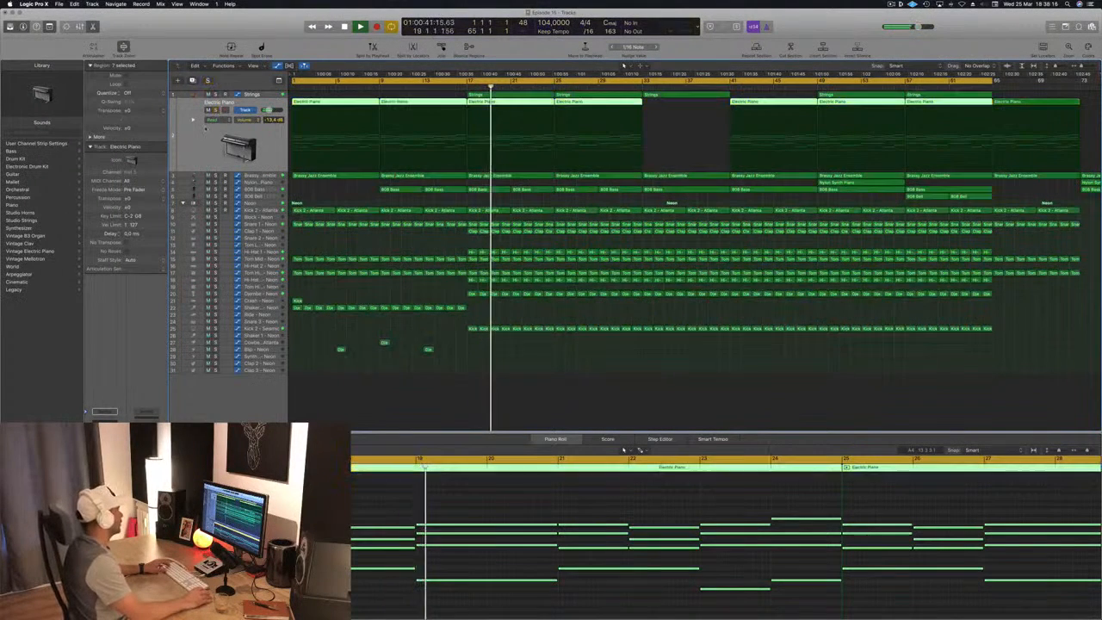
{"action": "key", "text": "s"}
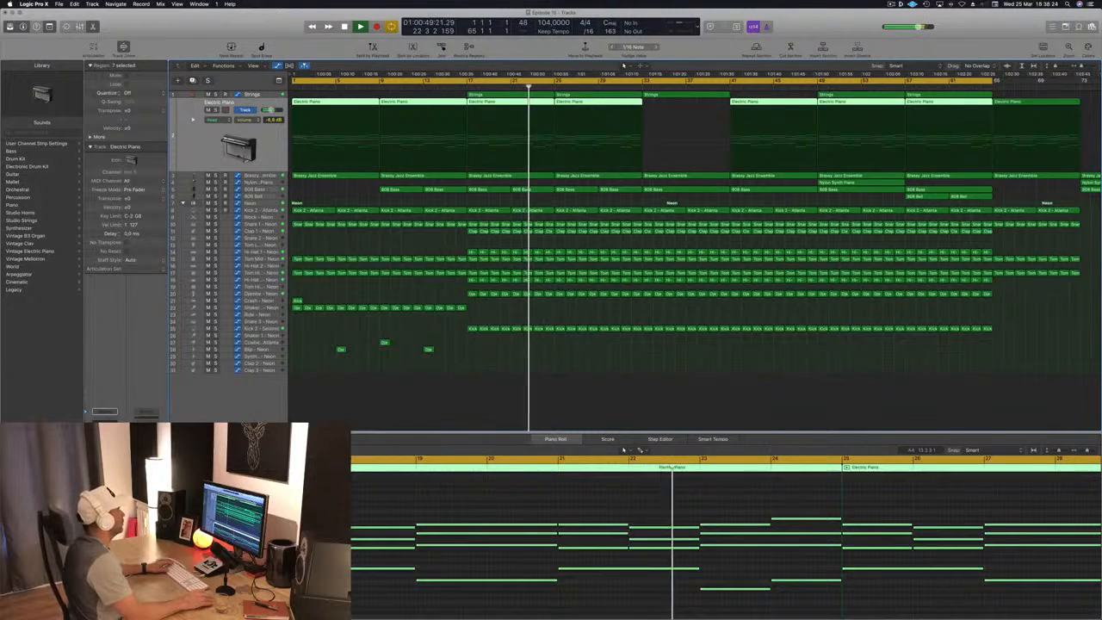
- Extend the Shaker 2 part from bar 17 to bar 33 by copying its regions
{"action": "key", "text": "super+Left"}
{"action": "key", "text": "super+Left"}
{"action": "key", "text": "super+Left"}
{"action": "key", "text": "super+Left"}
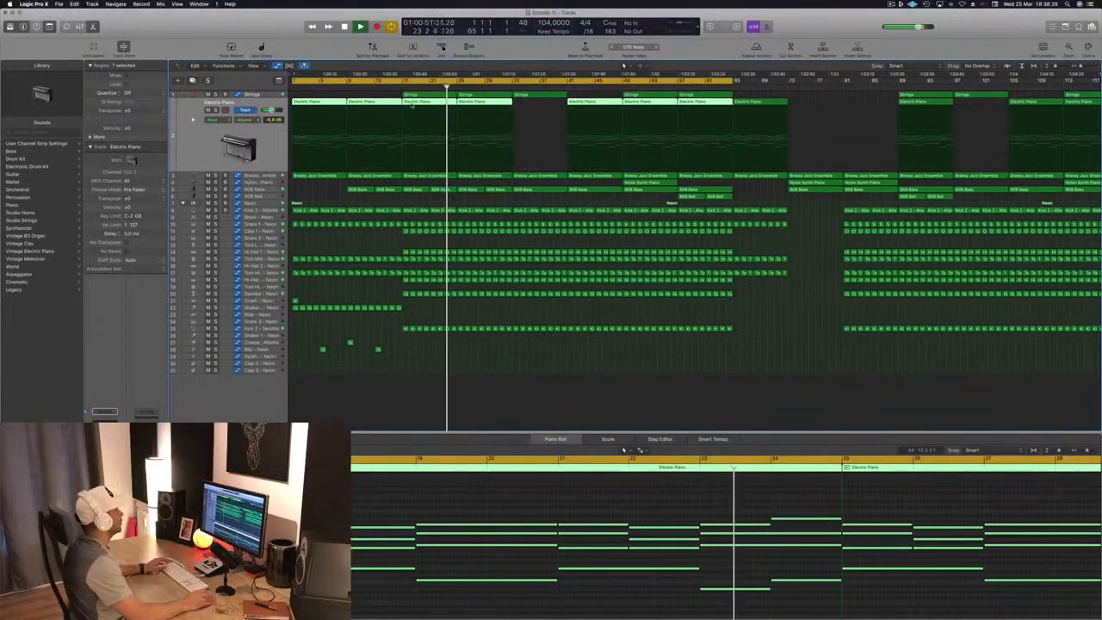
{"action": "key", "text": "shift+comma"}
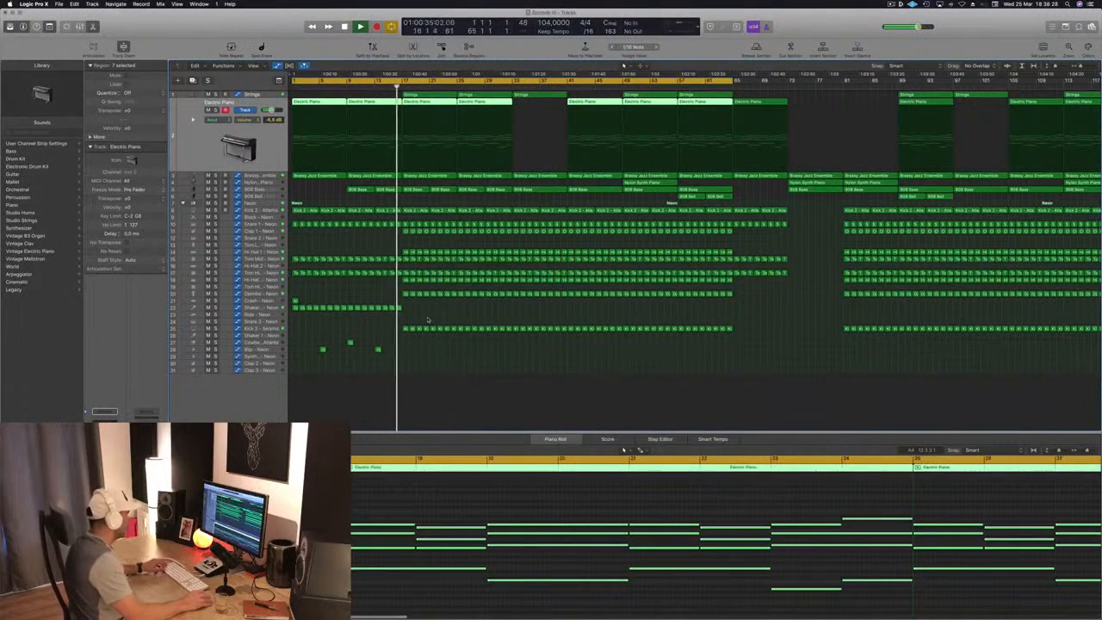
{"action": "mouse_move", "coordinate": [427, 310]}
{"action": "left_mouse_down"}
{"action": "mouse_move", "coordinate": [295, 308]}
{"action": "mouse_move", "coordinate": [406, 312]}
{"action": "left_mouse_up"}
- Copy the crash region from bar 1 to bar 17 and replay from bar 16 to hear it
{"action": "left_click", "coordinate": [294, 301]}
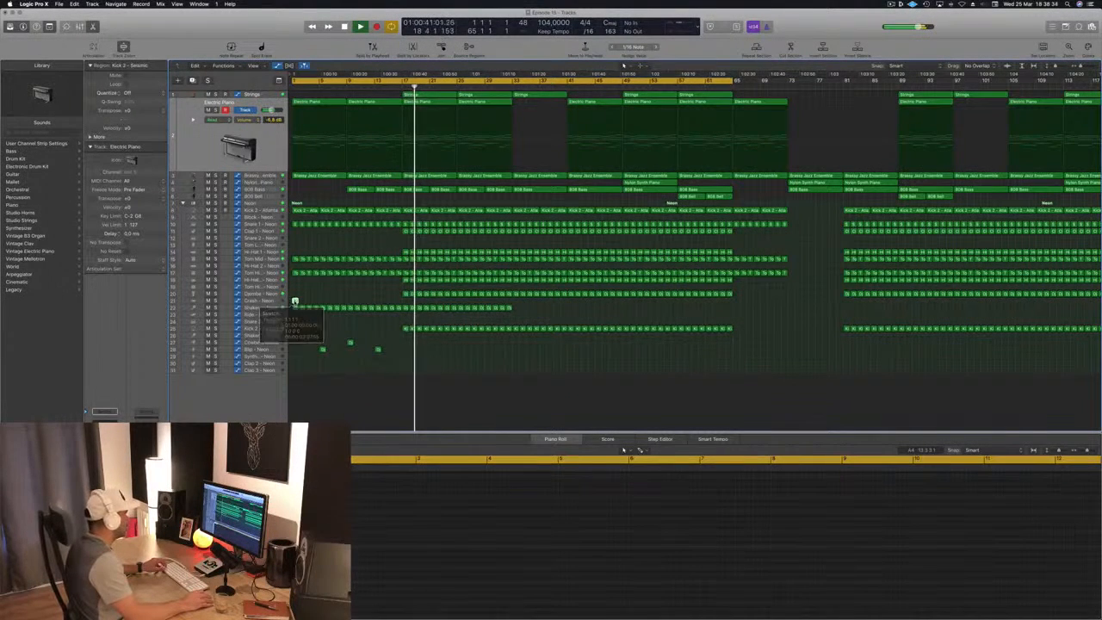
{"action": "left_click_drag", "start_coordinate": [294, 301], "coordinate": [405, 308]}
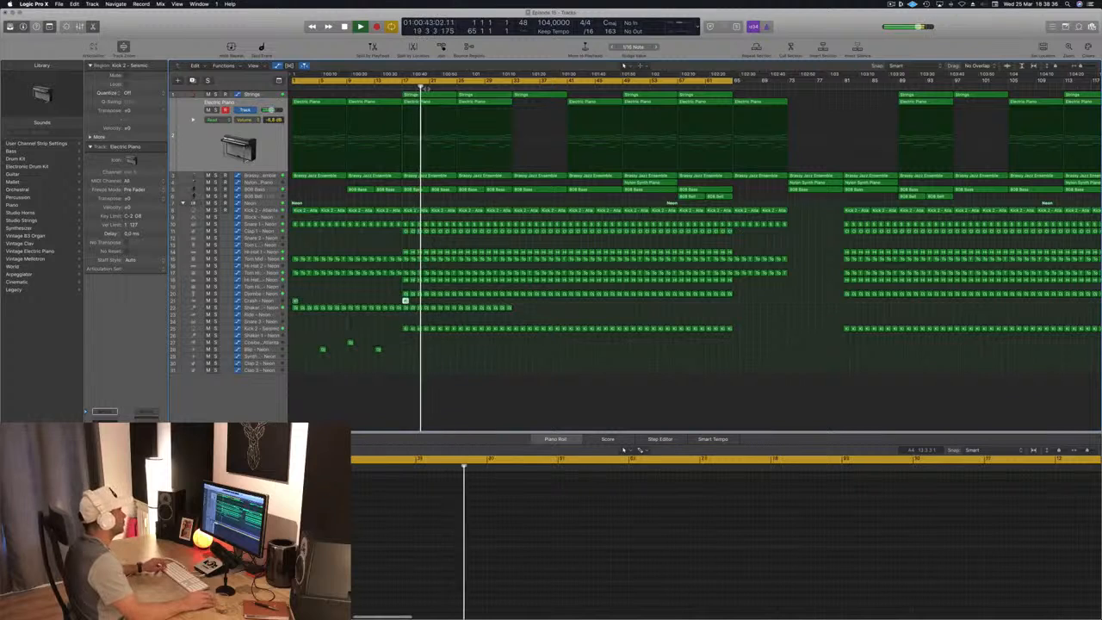
{"action": "left_click", "coordinate": [394, 86]}
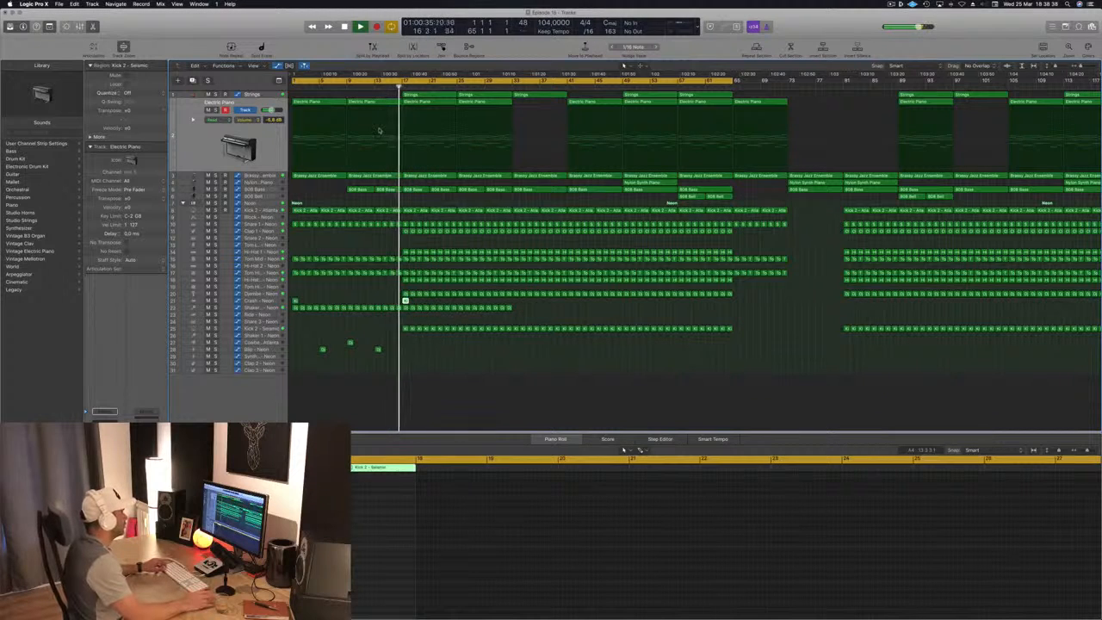
{"action": "key", "text": "super+Right"}
{"action": "key", "text": "super+Right"}
{"action": "key", "text": "super+Right"}
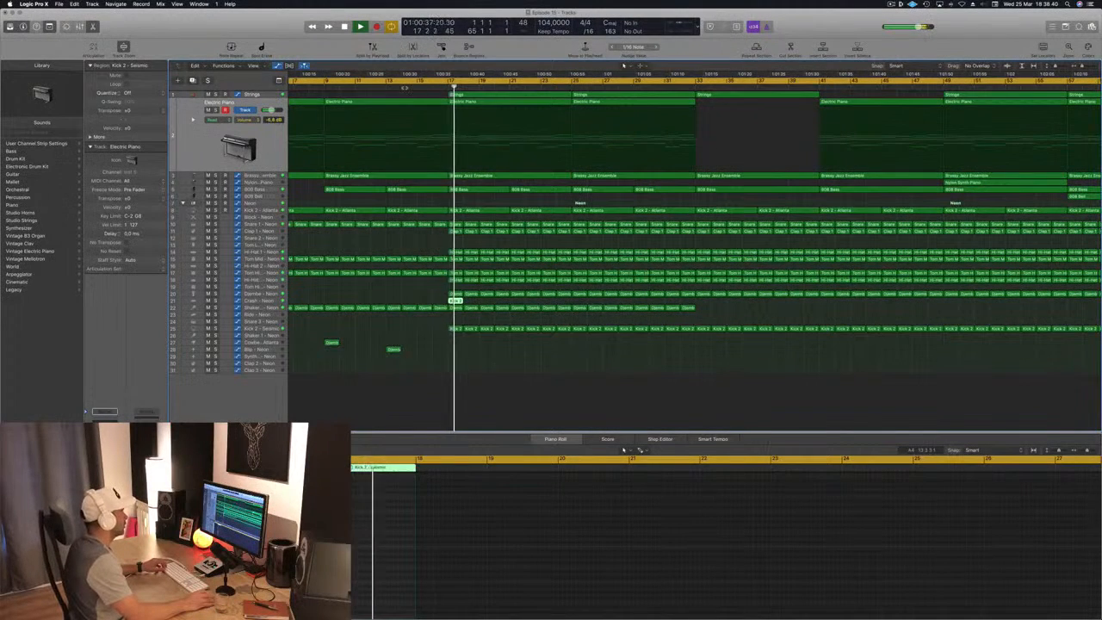
- Delete the kick, snare, tom and shaker hits in bar 16 to leave a break, and replay from bar 14
{"action": "left_click", "coordinate": [400, 87]}
{"action": "left_click", "coordinate": [439, 224]}
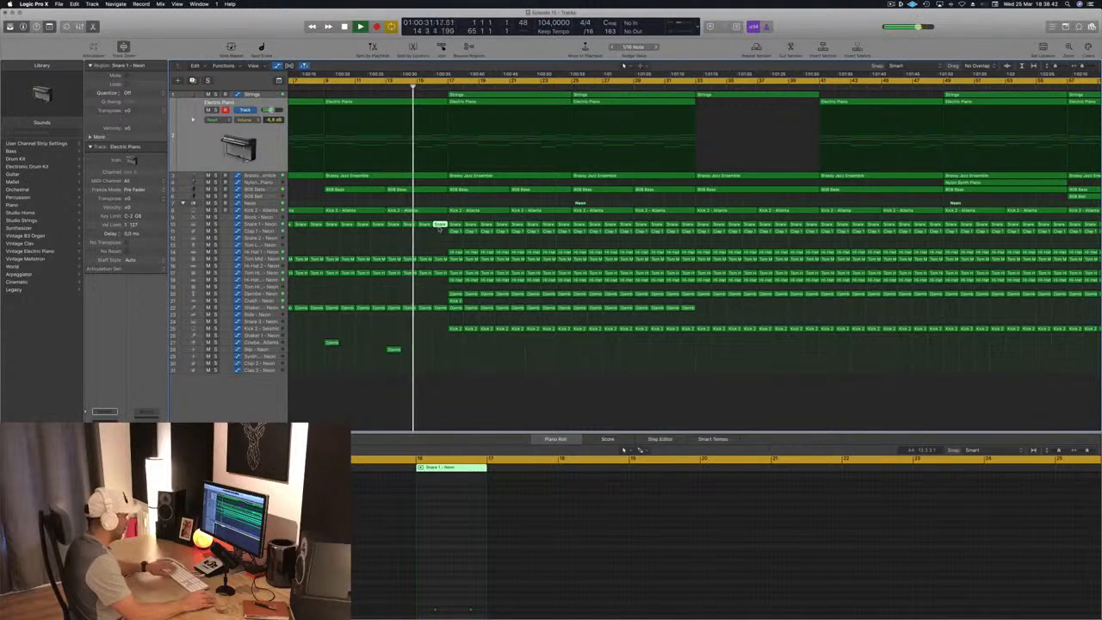
{"action": "key", "text": "Delete"}
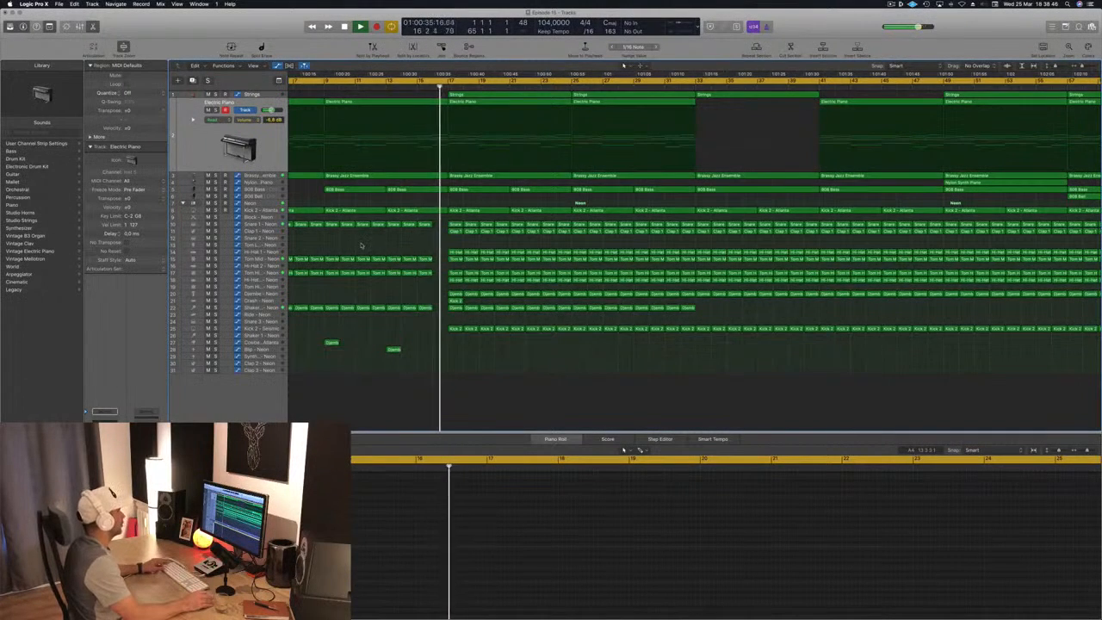
{"action": "key", "text": "super+Left"}
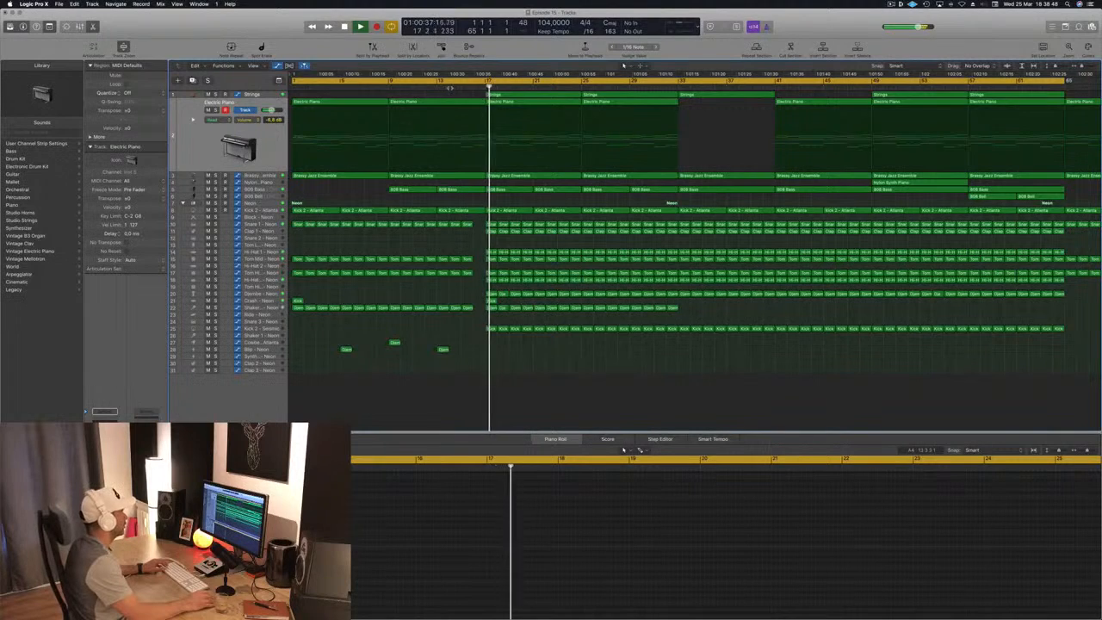
{"action": "left_click", "coordinate": [449, 90]}
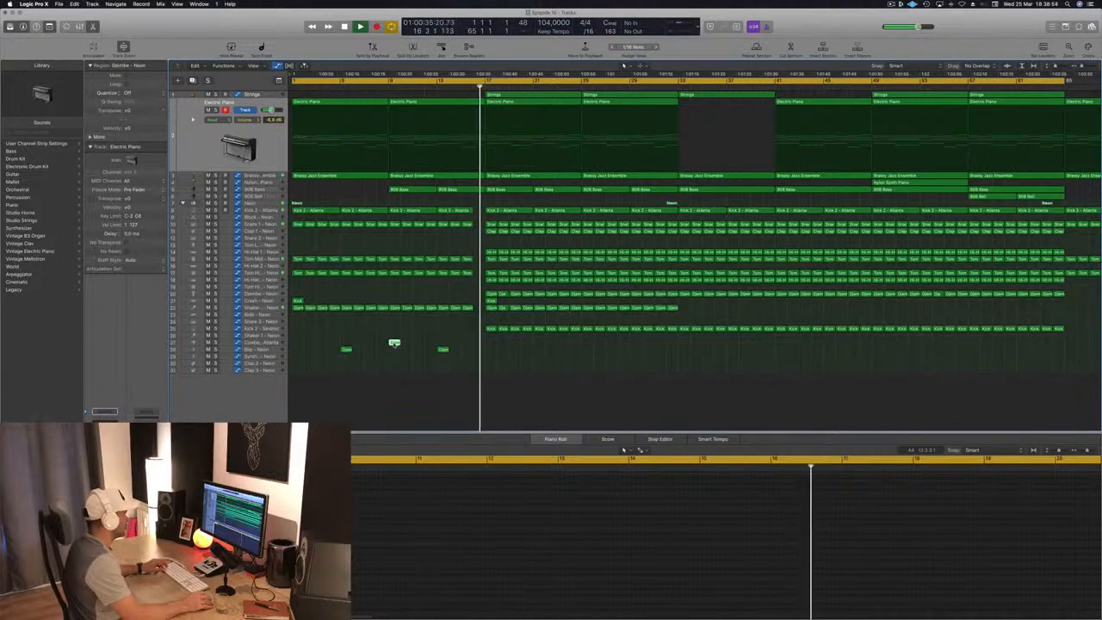
- Copy the cowbell track's region from bar 9 to bar 16 and listen to the transition into bar 17
{"action": "left_click_drag", "start_coordinate": [393, 343], "coordinate": [479, 345]}
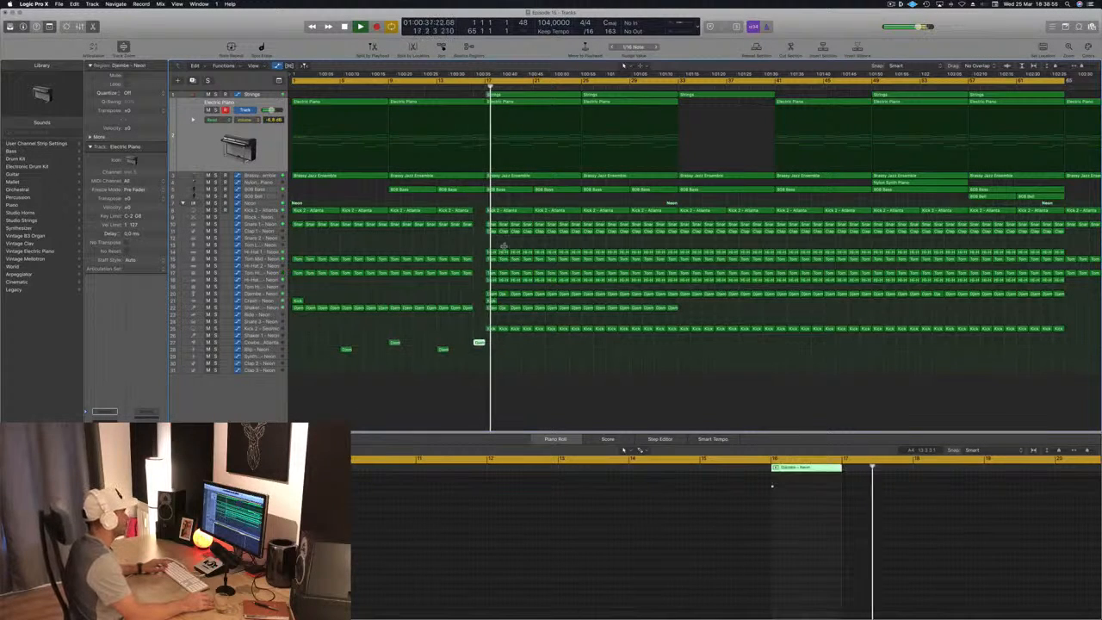
{"action": "key", "text": "super+Left"}
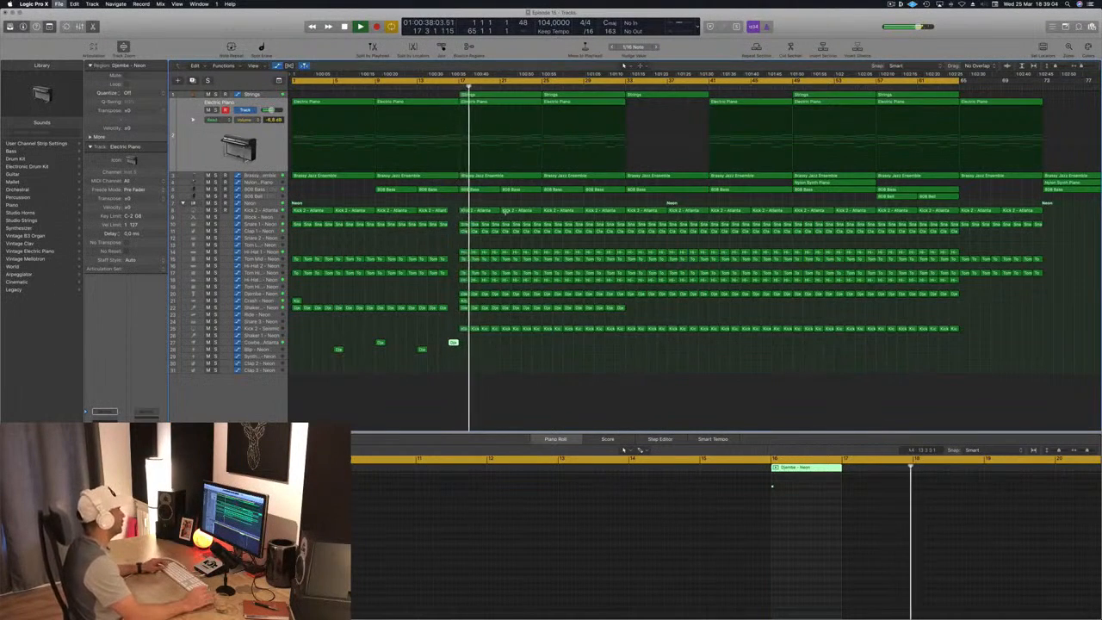
{"action": "key", "text": "super+Down"}
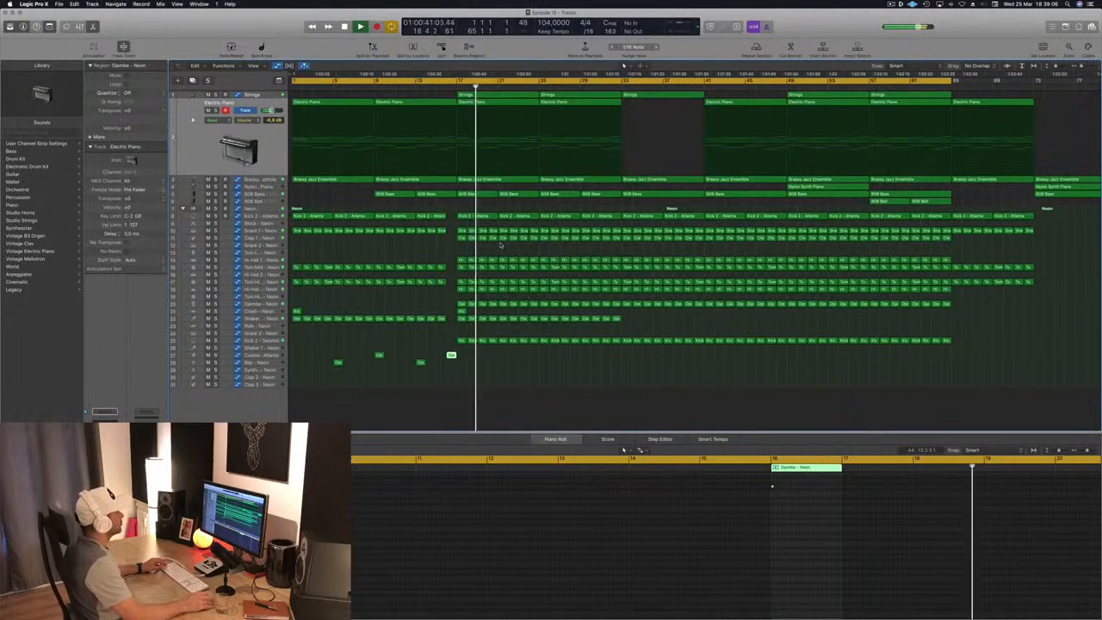
{"action": "scroll", "coordinate": [501, 248], "scroll_direction": "left", "scroll_amount": 2}
{"action": "scroll", "coordinate": [501, 250], "scroll_direction": "up", "scroll_amount": 2}
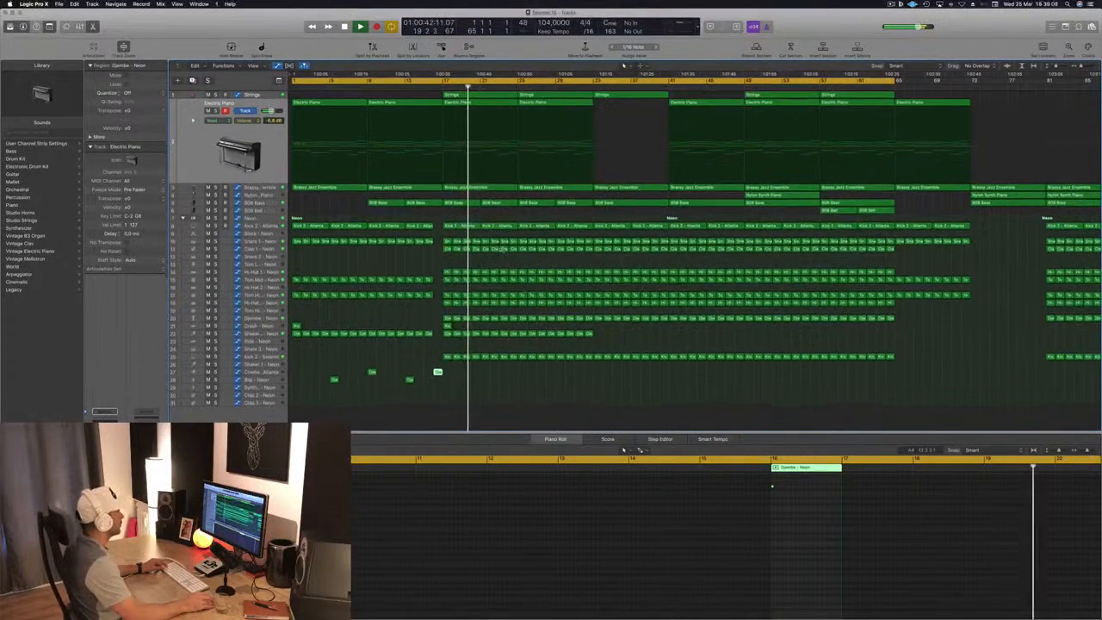
{"action": "scroll", "coordinate": [502, 251], "scroll_direction": "up", "scroll_amount": 1}
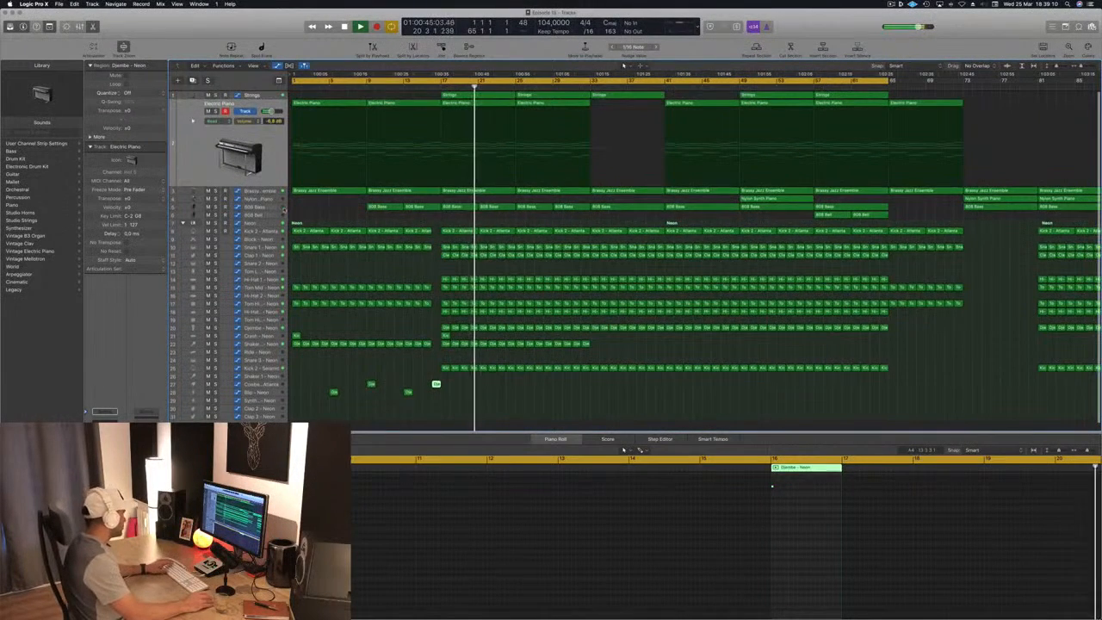
- Set the Overdrive's drive on the Neon drum kit track to 2.75 dB and close its plug-in windows
{"action": "left_click", "coordinate": [265, 224]}
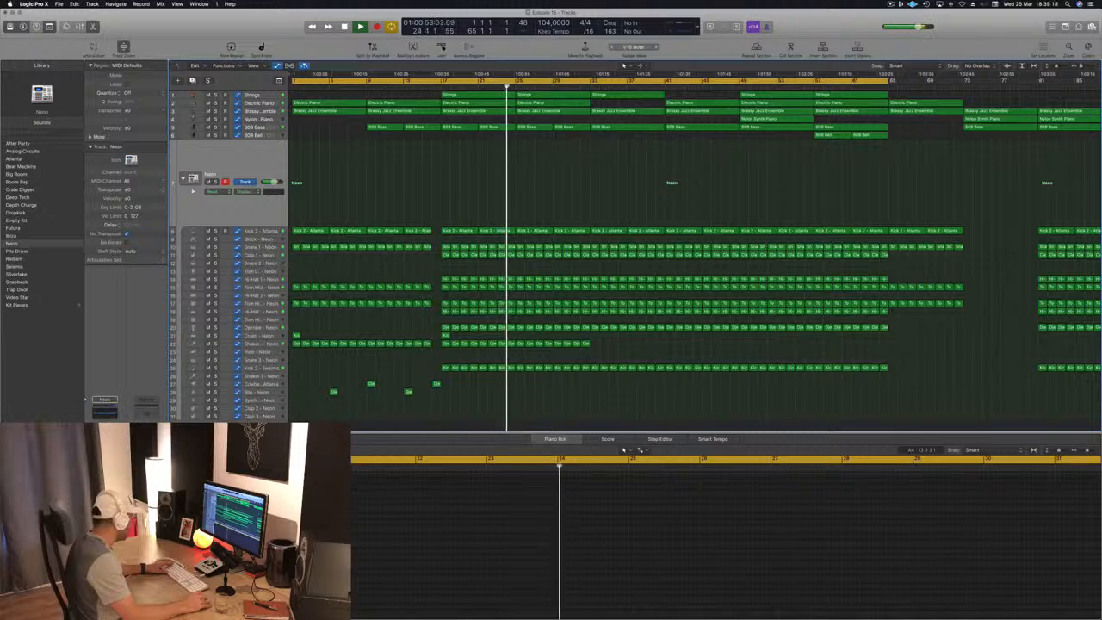
{"action": "key", "text": "v"}
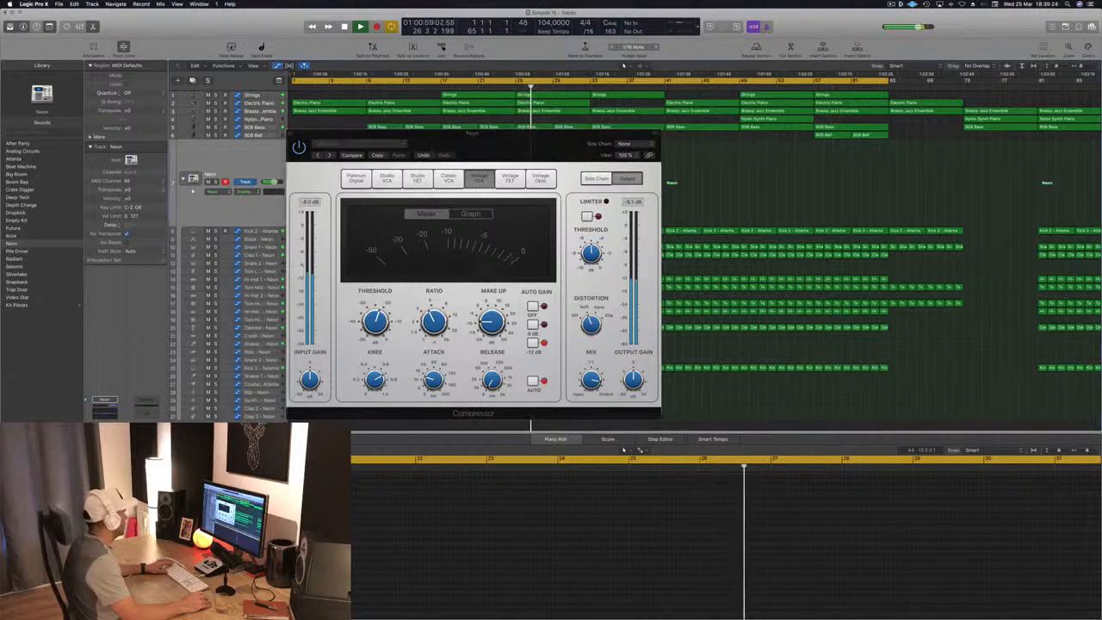
{"action": "left_click", "coordinate": [105, 469]}
{"action": "left_click_drag", "start_coordinate": [80, 47], "coordinate": [358, 100]}
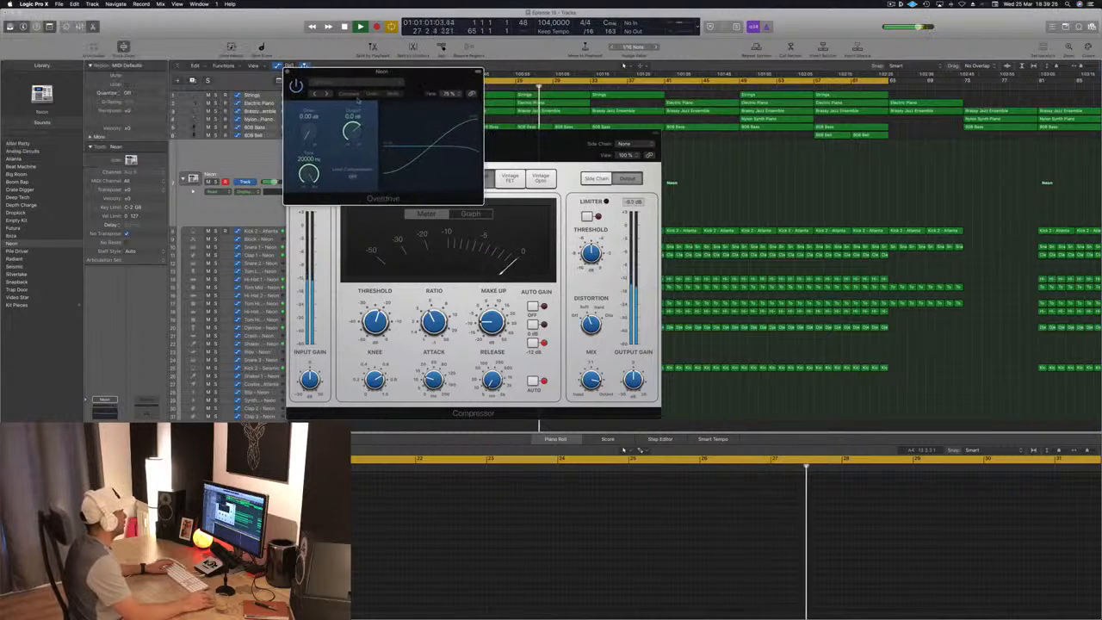
{"action": "left_click_drag", "start_coordinate": [308, 132], "coordinate": [310, 122]}
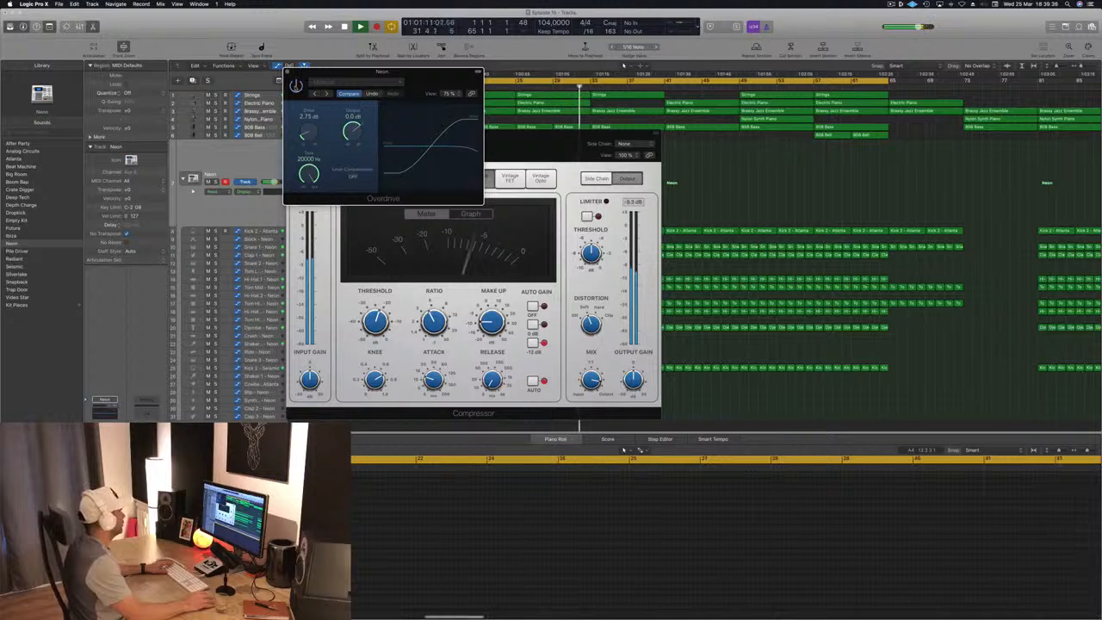
{"action": "left_click", "coordinate": [287, 73]}
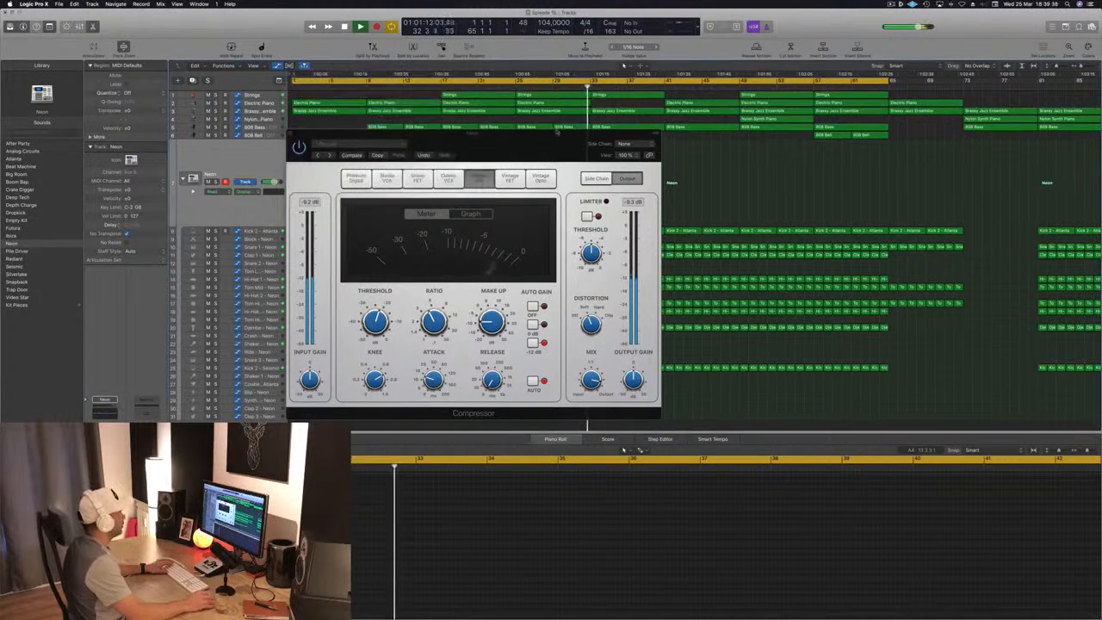
{"action": "left_click_drag", "start_coordinate": [538, 134], "coordinate": [582, 155]}
{"action": "left_click", "coordinate": [335, 154]}
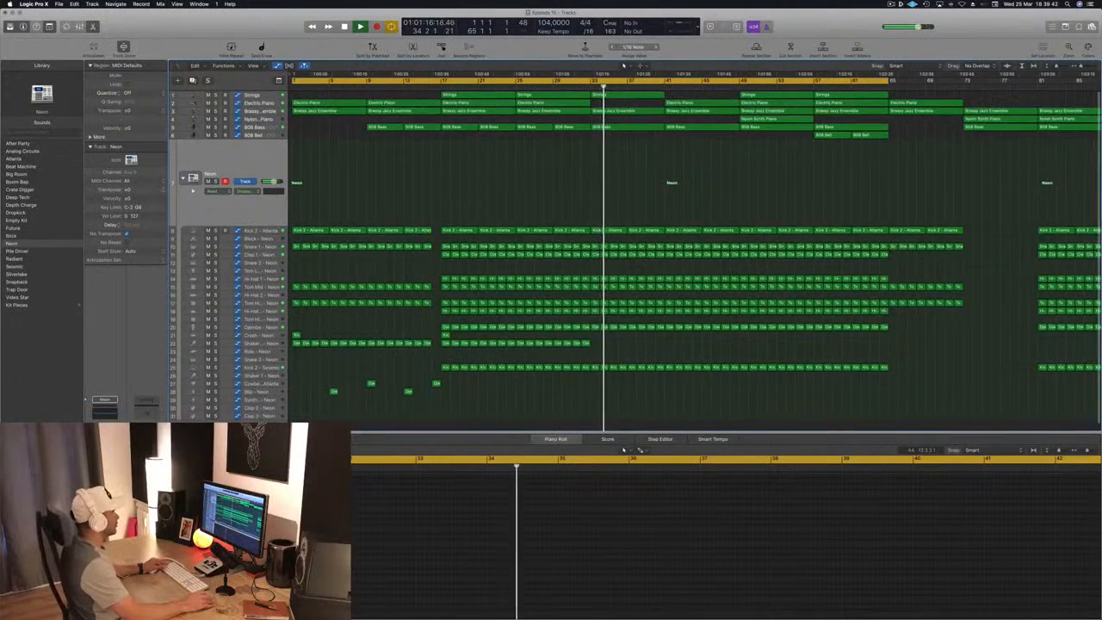
- Automate the Brassy Jazz Ensemble's high-cut filter to drop at bar 17 and rise to 20000 Hz at bar 33, and save
{"action": "scroll", "coordinate": [509, 173], "scroll_direction": "down", "scroll_amount": 1}
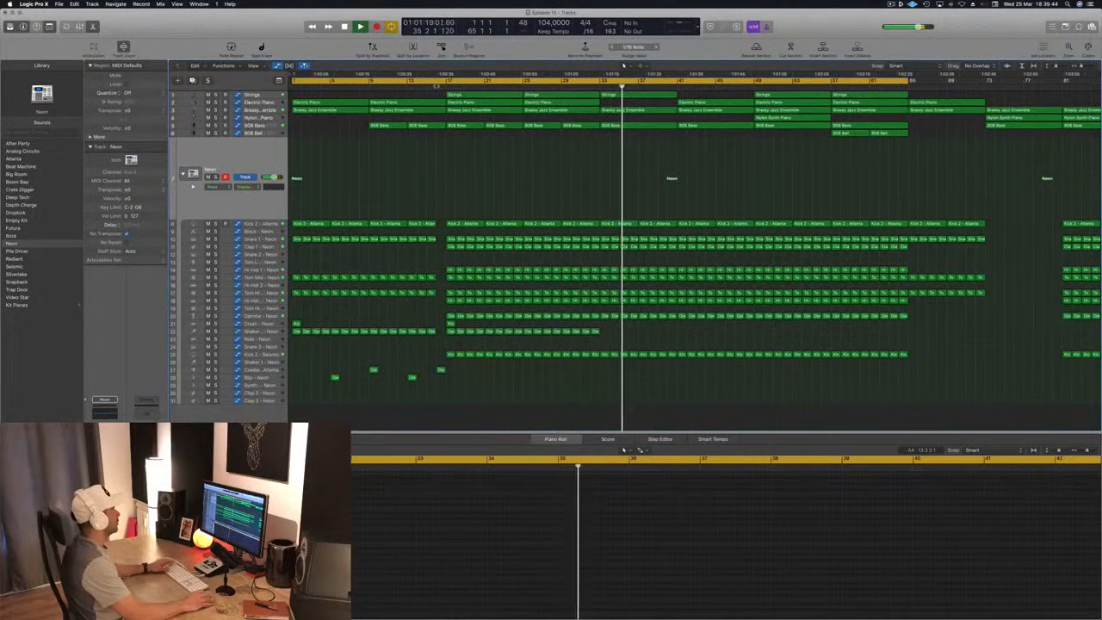
{"action": "left_click", "coordinate": [435, 86]}
{"action": "left_click", "coordinate": [263, 110]}
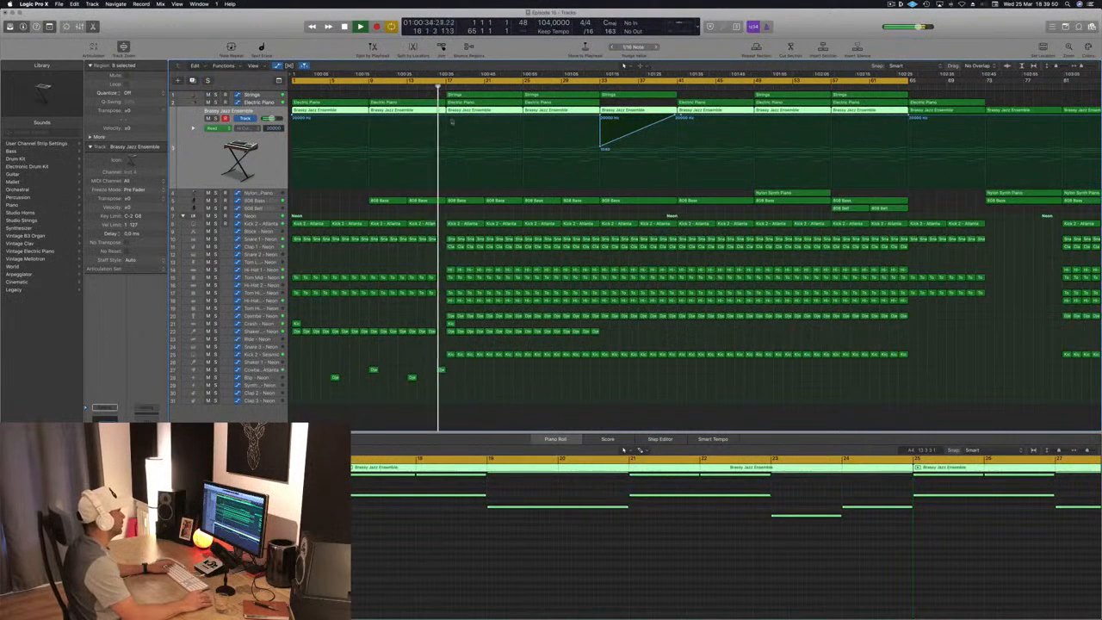
{"action": "left_click", "coordinate": [446, 119]}
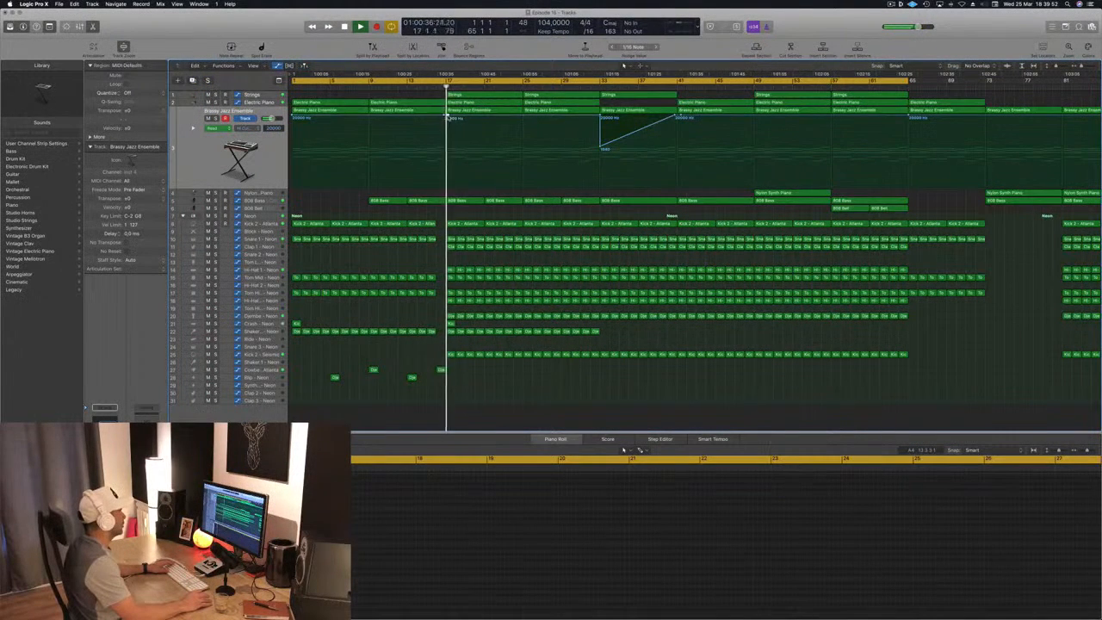
{"action": "left_click_drag", "start_coordinate": [447, 119], "coordinate": [446, 161]}
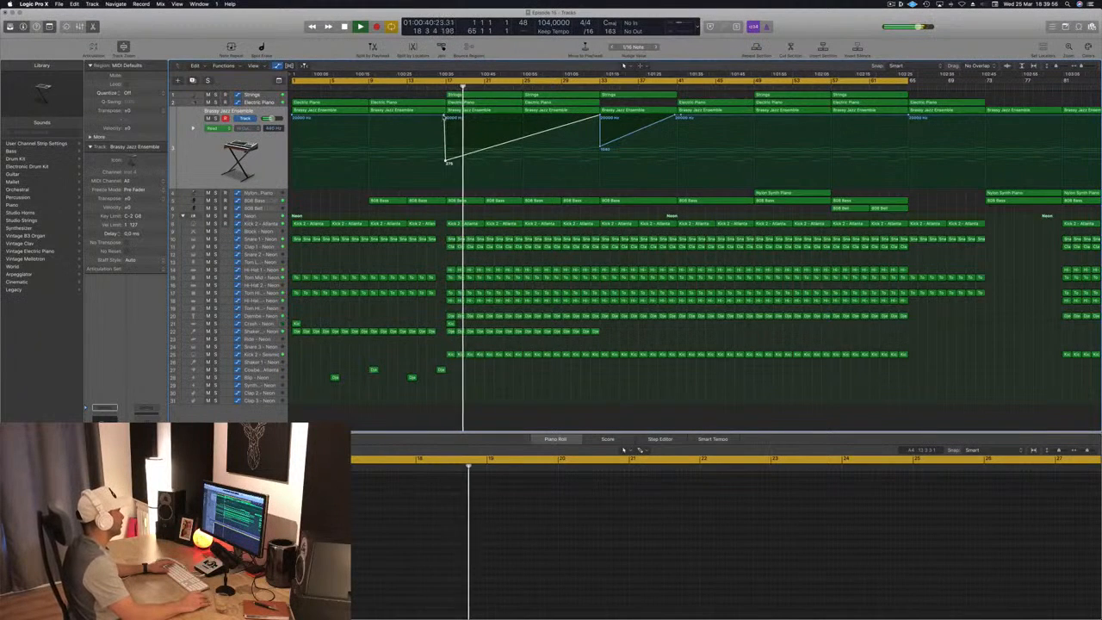
{"action": "left_click_drag", "start_coordinate": [444, 117], "coordinate": [444, 116]}
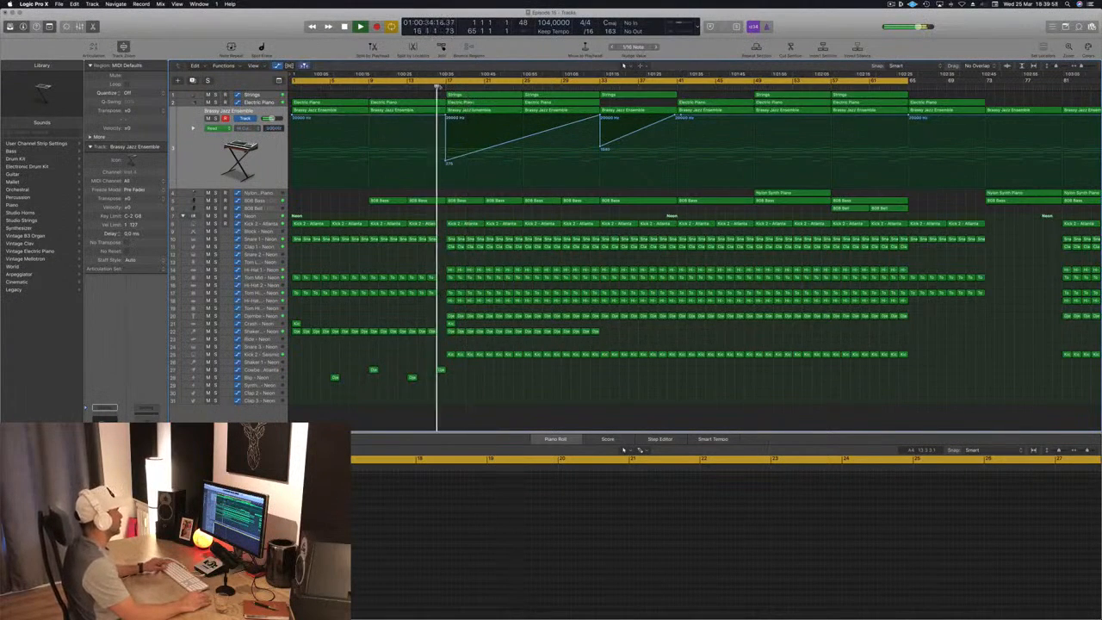
{"action": "key", "text": "super+Left"}
{"action": "key", "text": "super+Left"}
{"action": "key", "text": "super+Left"}
{"action": "key", "text": "super+s"}
- Review the arrangement from bar 17 onward while the new filter sweep plays
{"action": "key", "text": "super+Right"}
{"action": "key", "text": "super+Right"}
{"action": "key", "text": "super+Right"}
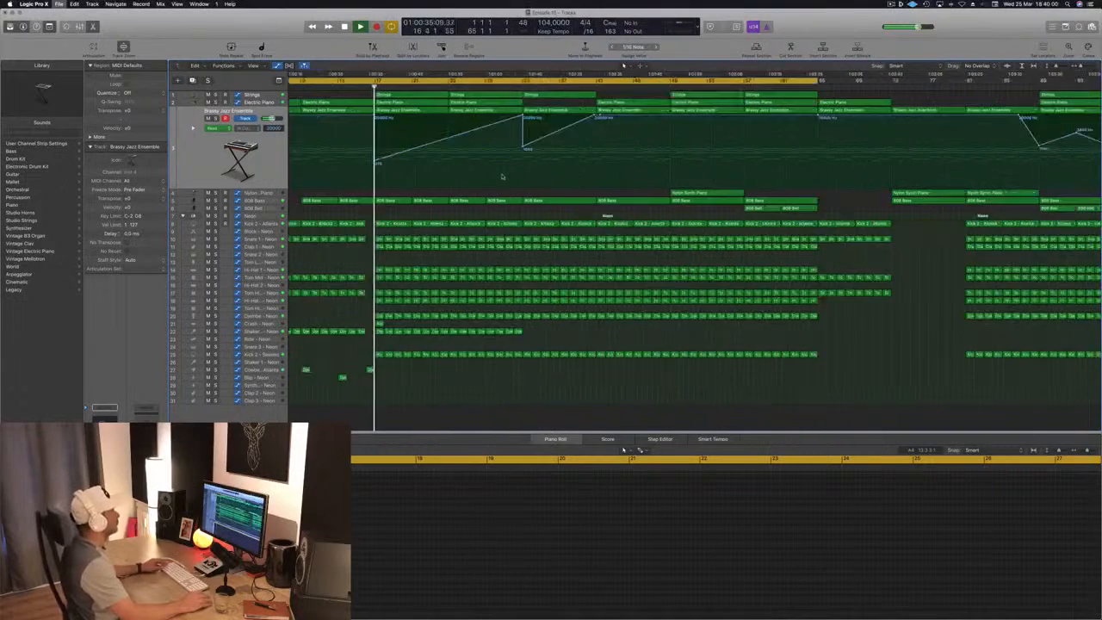
{"action": "key", "text": "super+Right"}
{"action": "key", "text": "super+Right"}
{"action": "key", "text": "super+Right"}
{"action": "key", "text": "super+Left"}
{"action": "key", "text": "super+Left"}
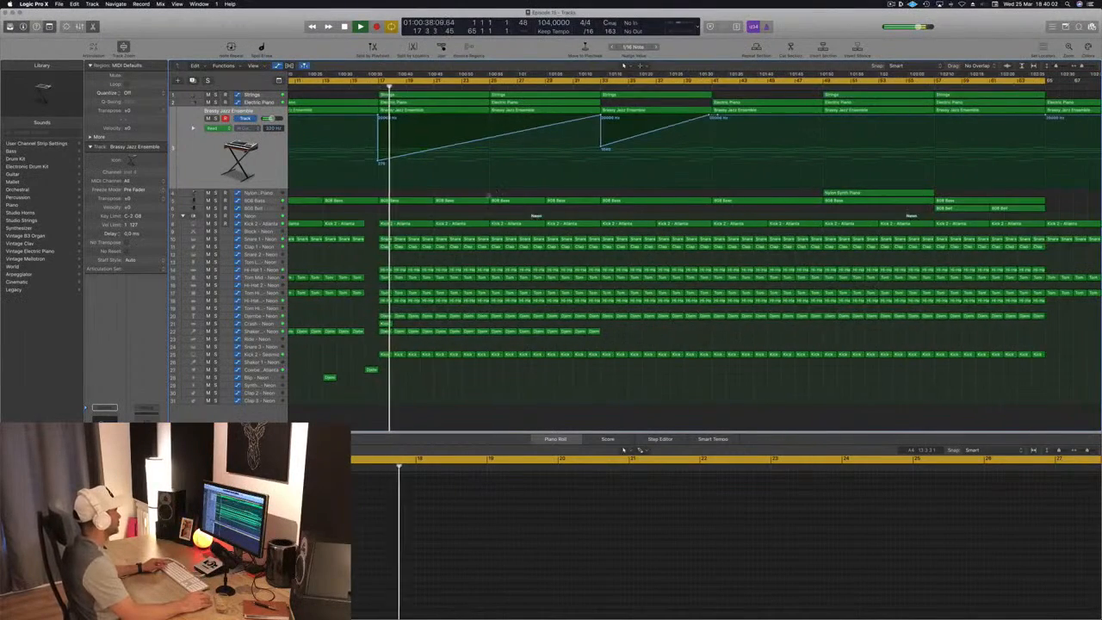
{"action": "key", "text": "super+Left"}
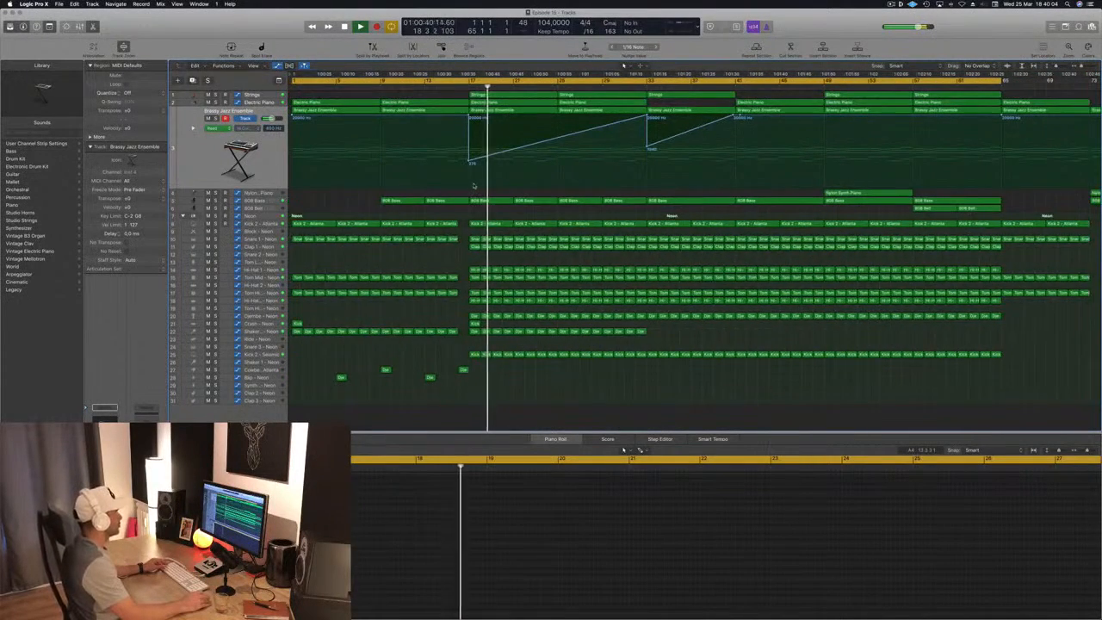
{"action": "key", "text": "super+Down"}
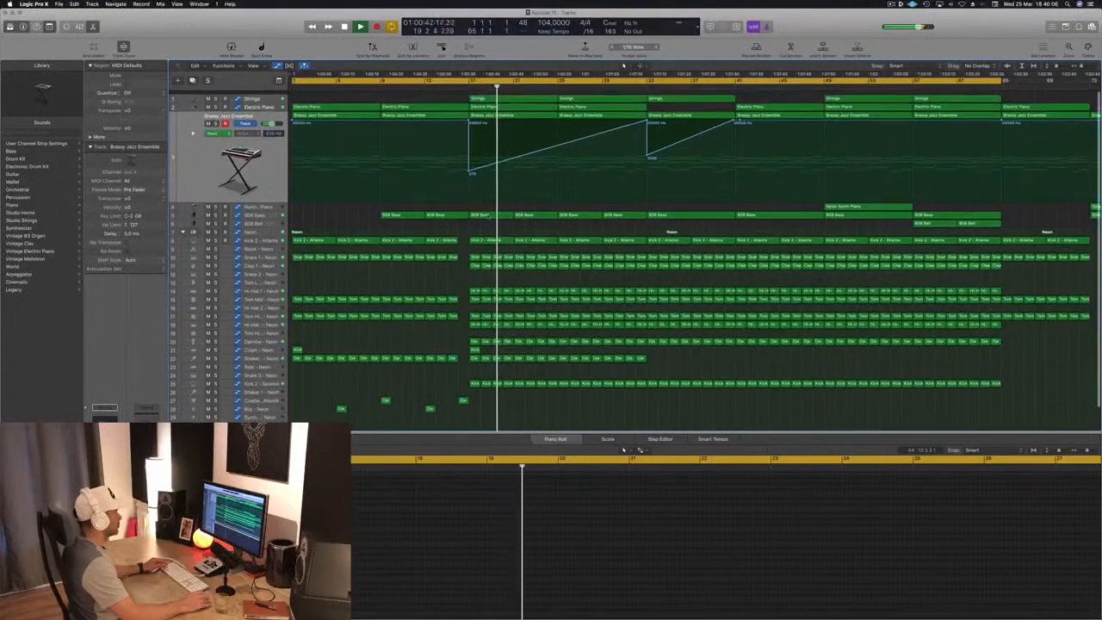
{"action": "key", "text": "super+Left"}
{"action": "key", "text": "super+Left"}
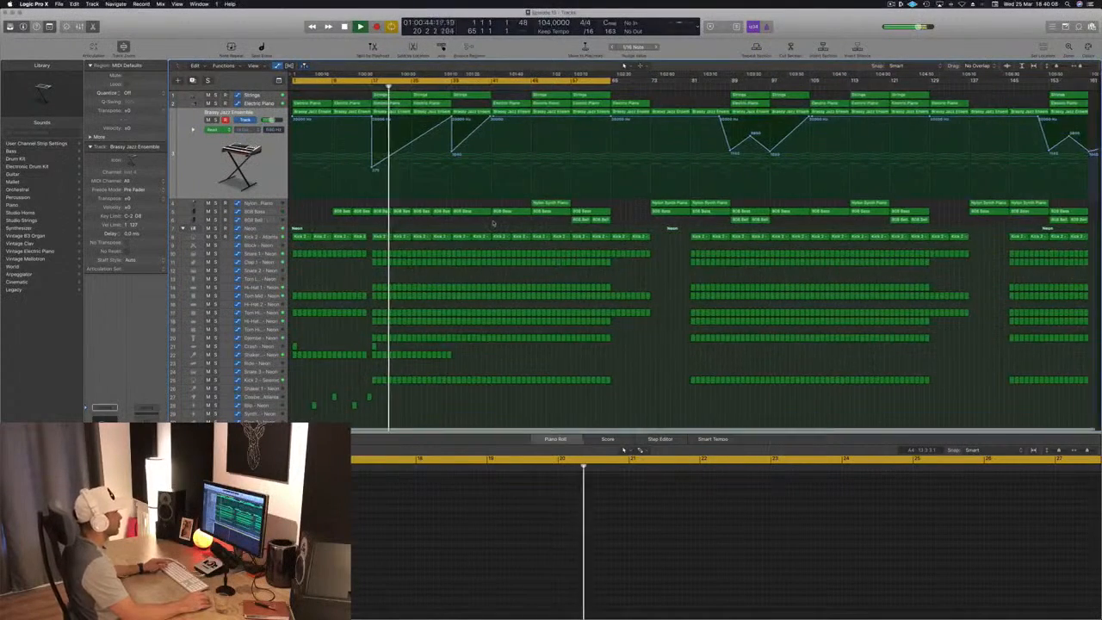
- Select the Nylon Synth Piano region at bar 49, replay from bar 15 and save the project
{"action": "left_click", "coordinate": [551, 203]}
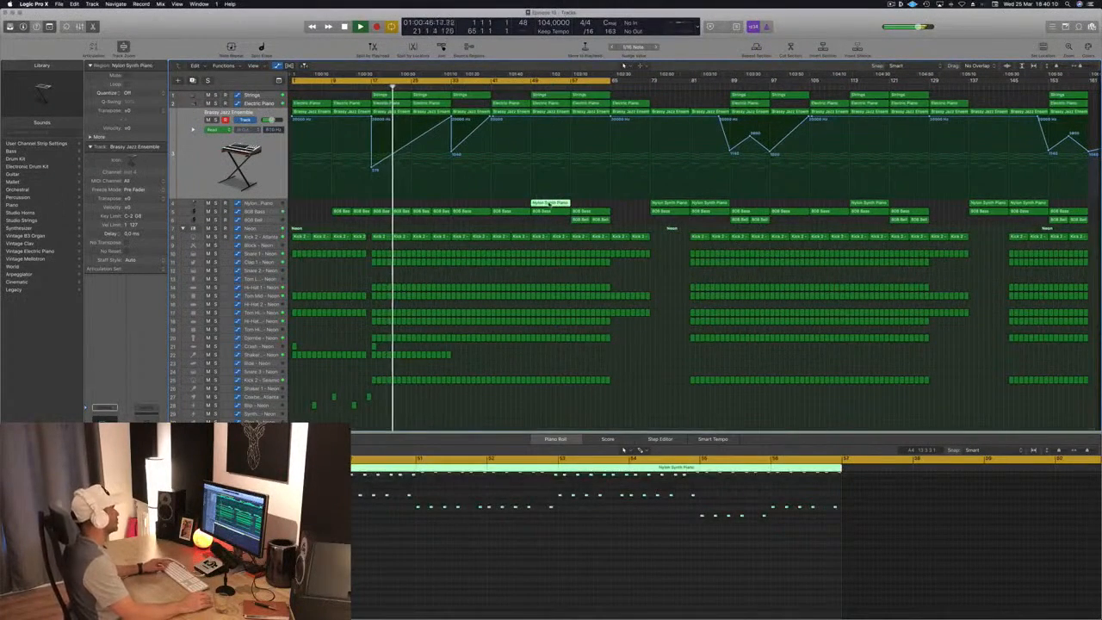
{"action": "left_click", "coordinate": [362, 88]}
{"action": "key", "text": "super+s"}
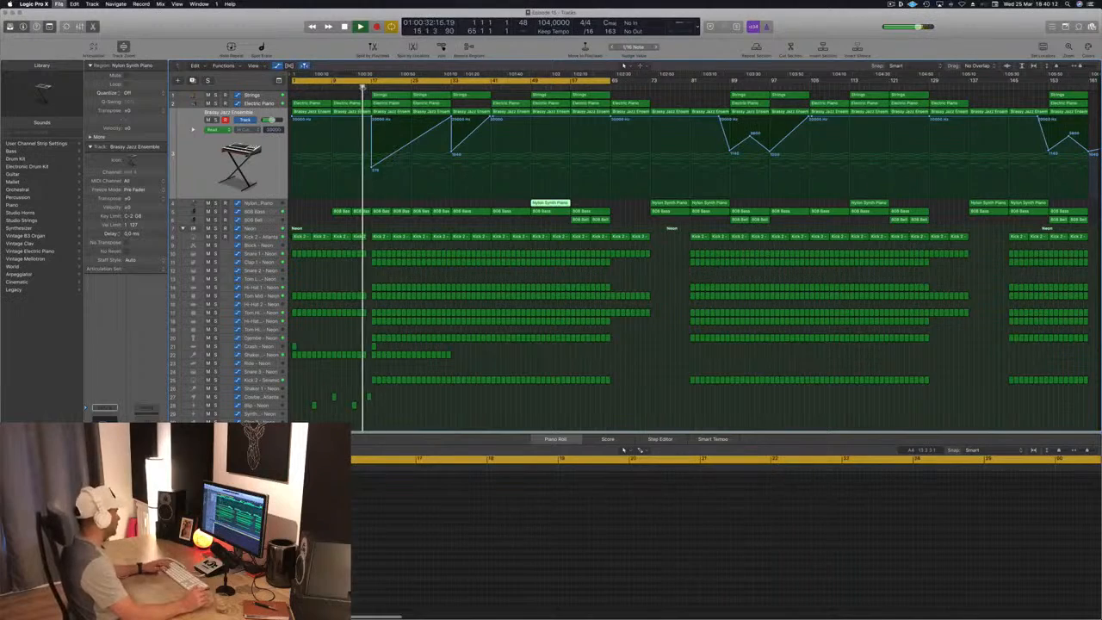
{"action": "key", "text": "super+Right"}
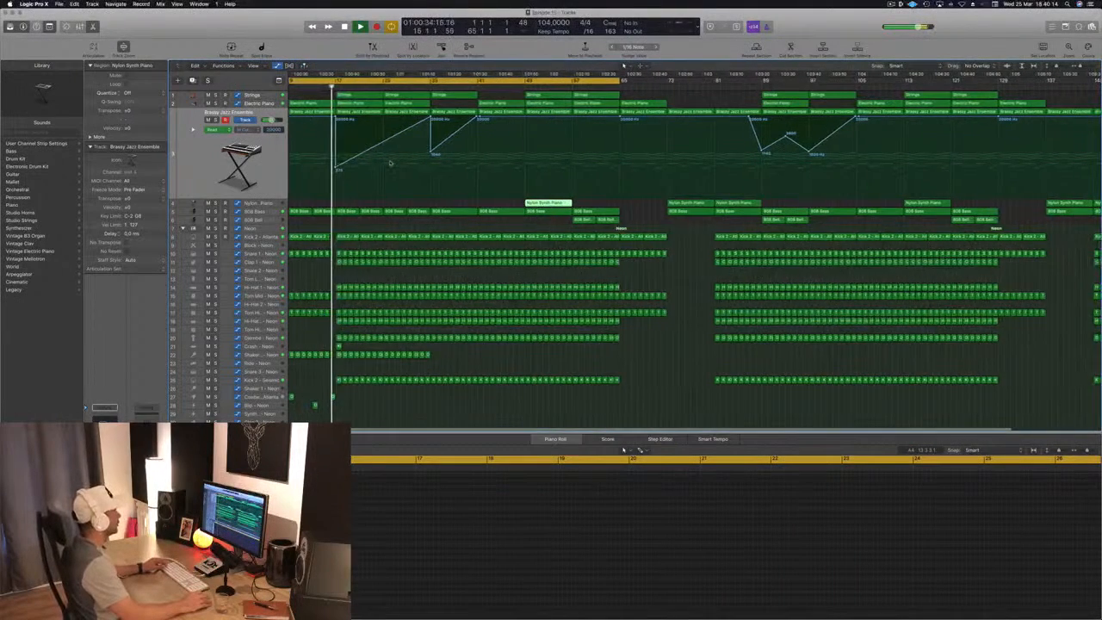
{"action": "key", "text": "super+Left"}
{"action": "key", "text": "super+Right"}
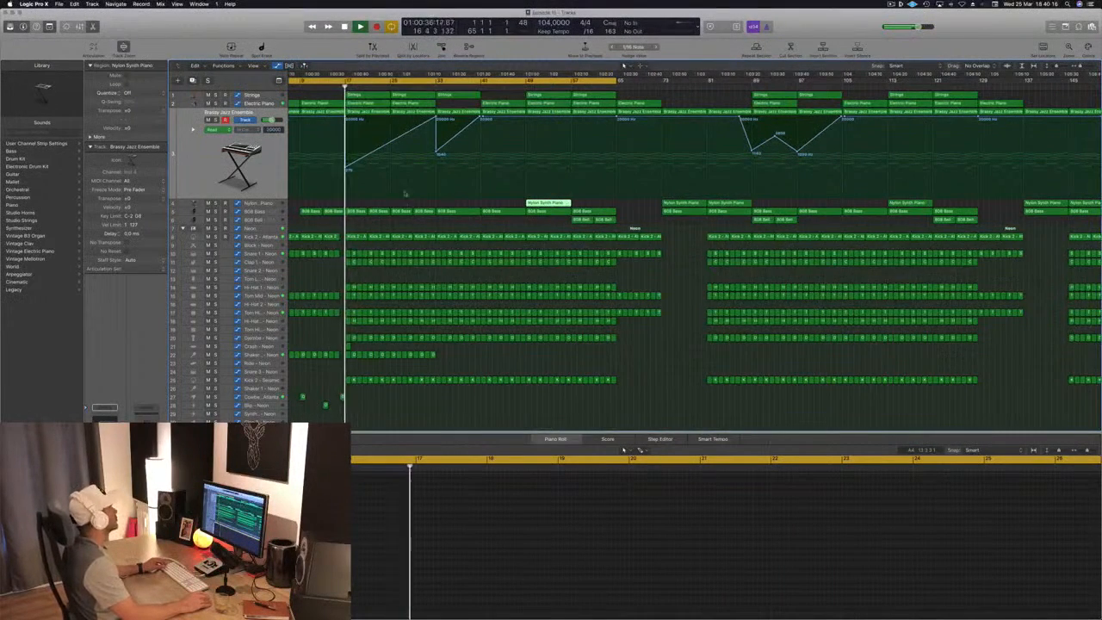
{"action": "scroll", "coordinate": [404, 194], "scroll_direction": "left", "scroll_amount": 3}
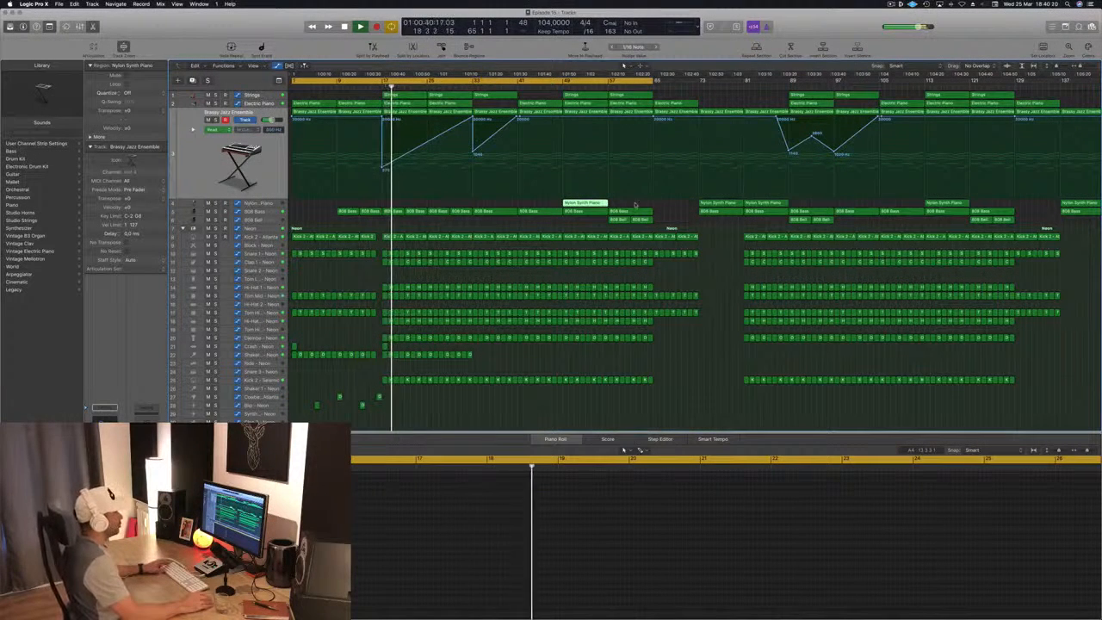
- Copy the two 808 Bell regions from bar 57 to bar 17 and replay from just before bar 17
{"action": "left_click_drag", "start_coordinate": [598, 222], "coordinate": [393, 221]}
{"action": "key", "text": "space"}
{"action": "key", "text": "space"}
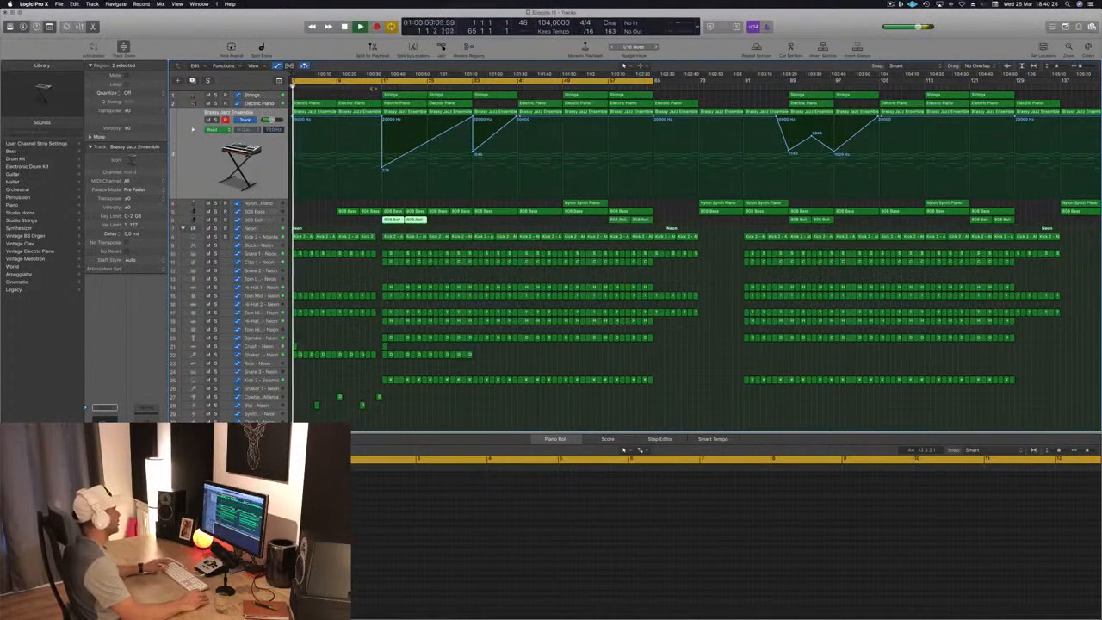
{"action": "left_click", "coordinate": [373, 88]}
{"action": "key", "text": "super+Left"}
{"action": "left_click", "coordinate": [301, 211]}
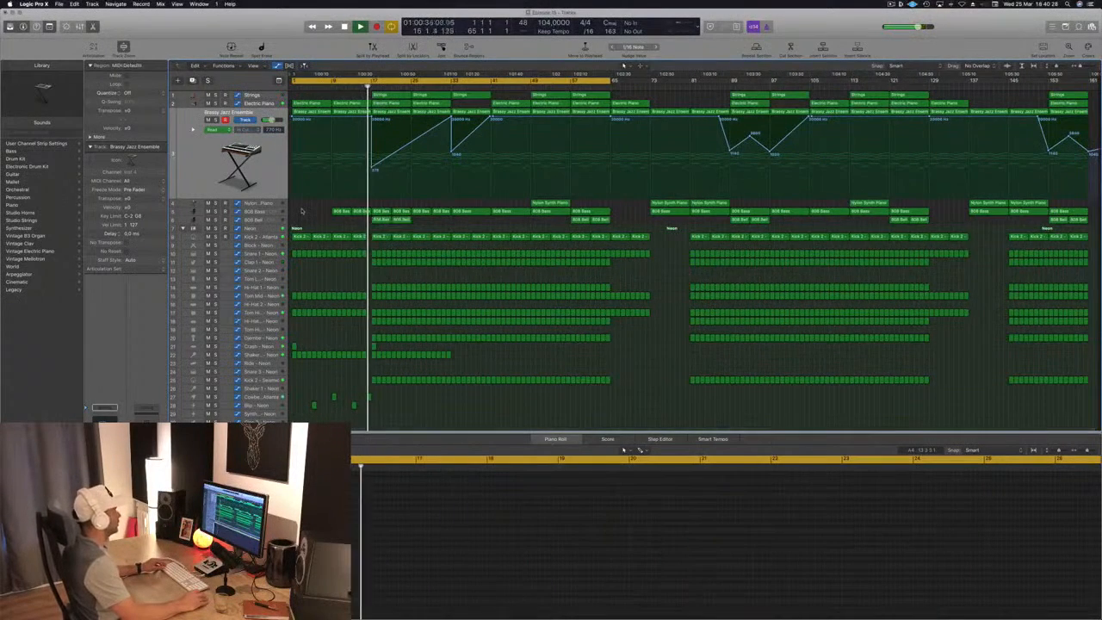
- Compare playback with the Electric Piano track muted and unmuted, lower its volume to -11.0 dB and replay from bar 16
{"action": "scroll", "coordinate": [302, 210], "scroll_direction": "up", "scroll_amount": 3}
{"action": "scroll", "coordinate": [302, 211], "scroll_direction": "down", "scroll_amount": 2}
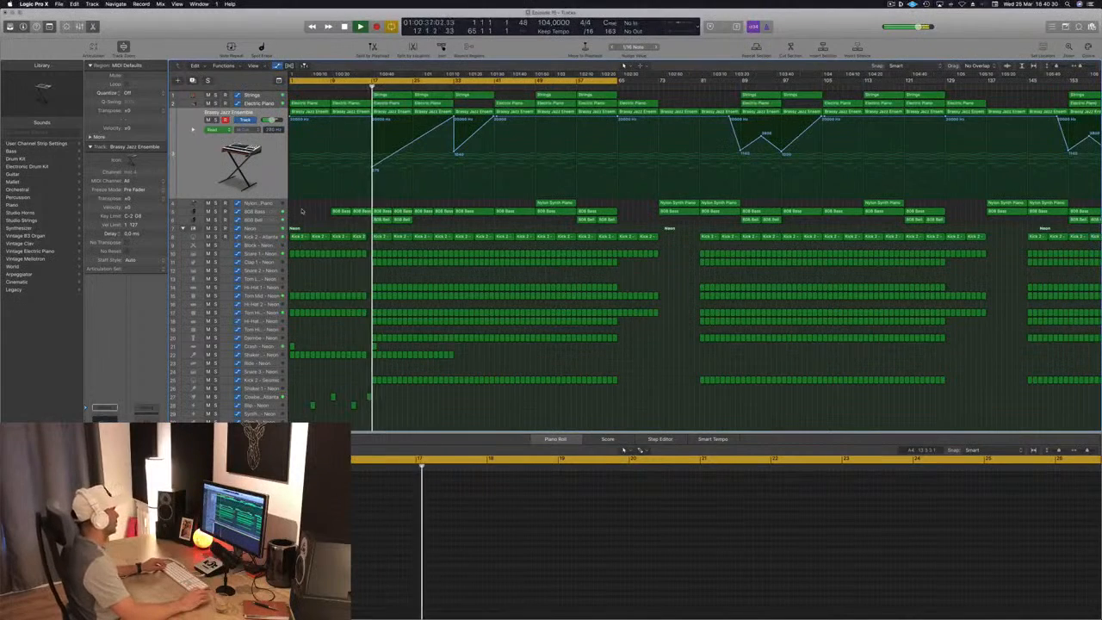
{"action": "left_click", "coordinate": [275, 221]}
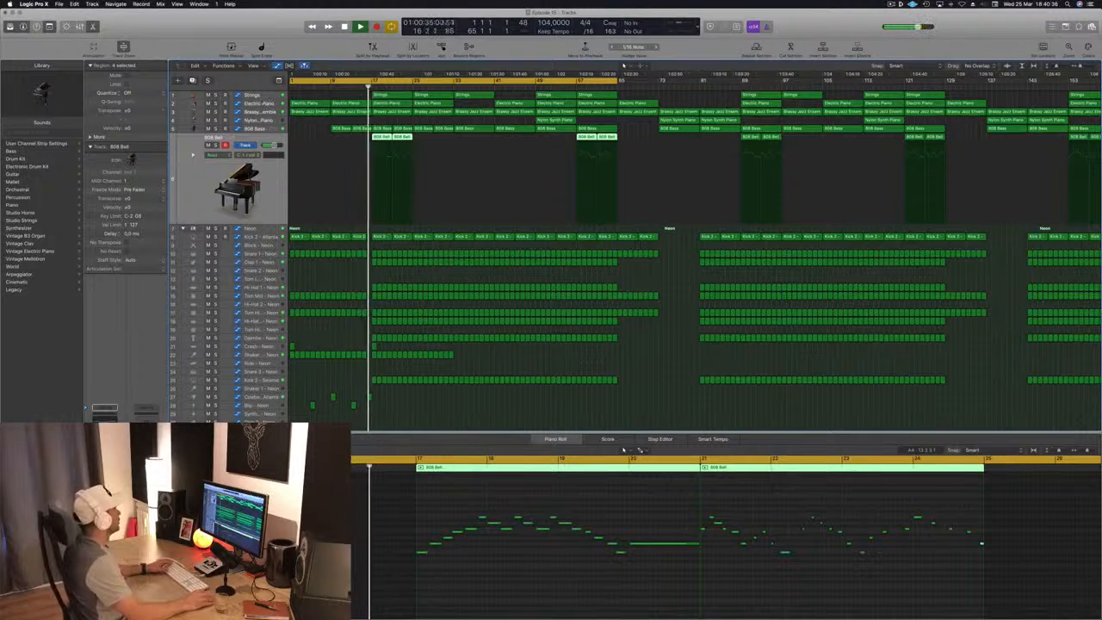
{"action": "left_click", "coordinate": [258, 103]}
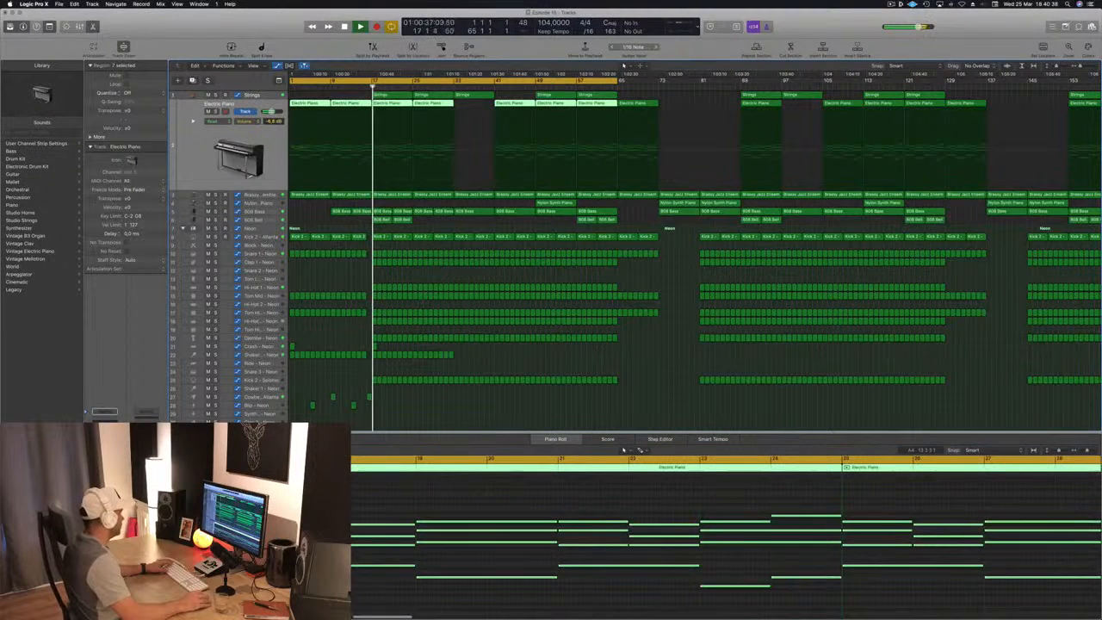
{"action": "key", "text": "m"}
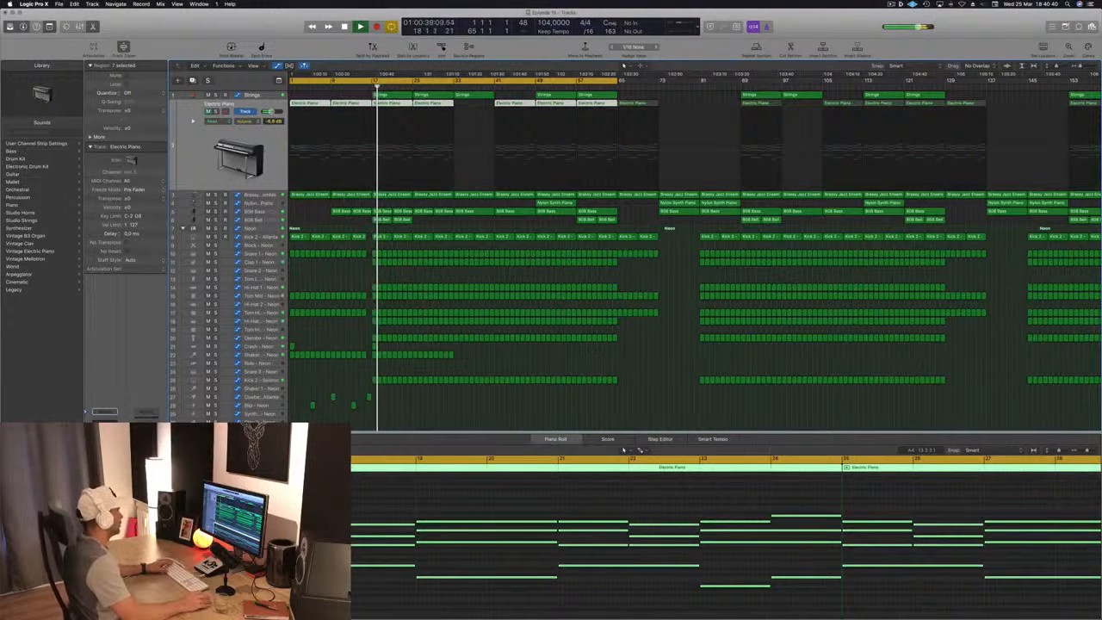
{"action": "key", "text": "m"}
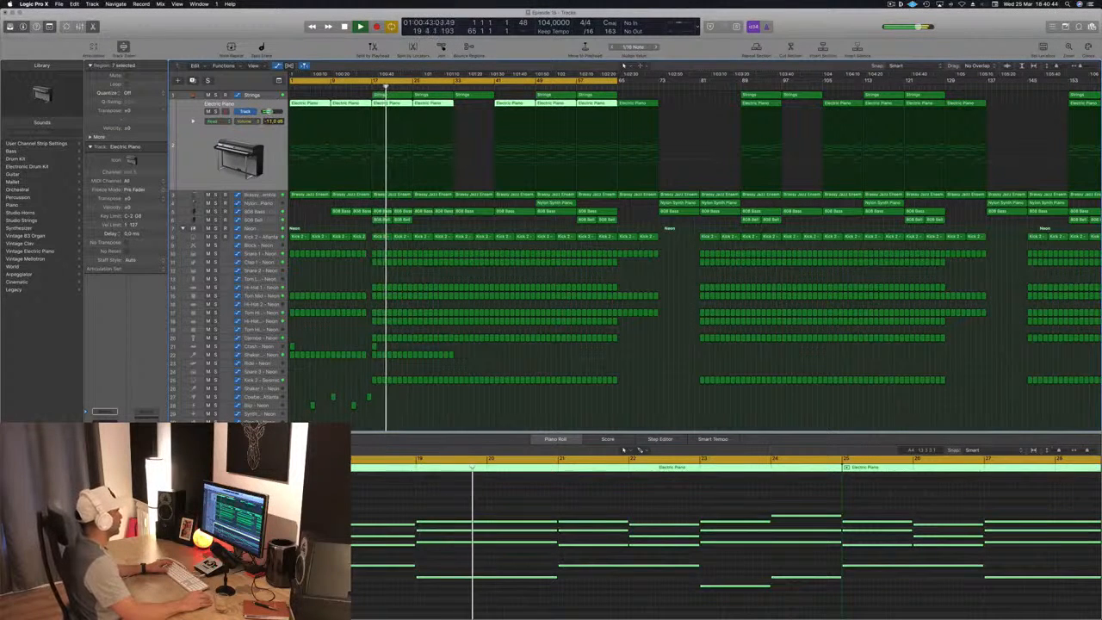
{"action": "left_click_drag", "start_coordinate": [365, 87], "coordinate": [366, 85]}
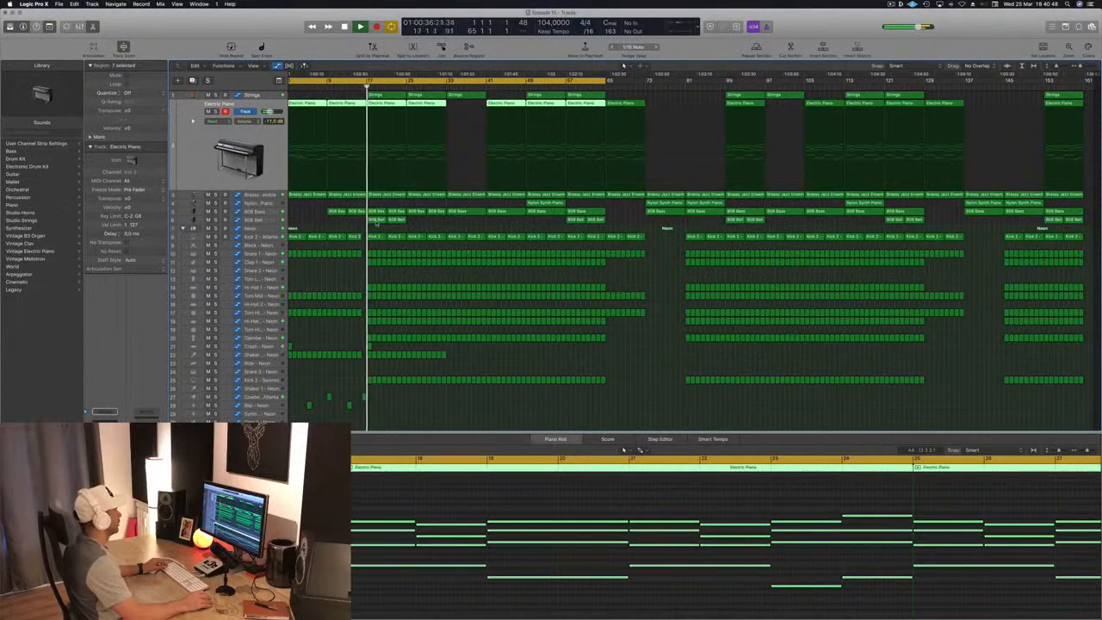
- Select the 808 Bell region at bar 17, restart playback from bar 1 and check the region's notes in the Piano Roll
{"action": "left_click", "coordinate": [376, 220]}
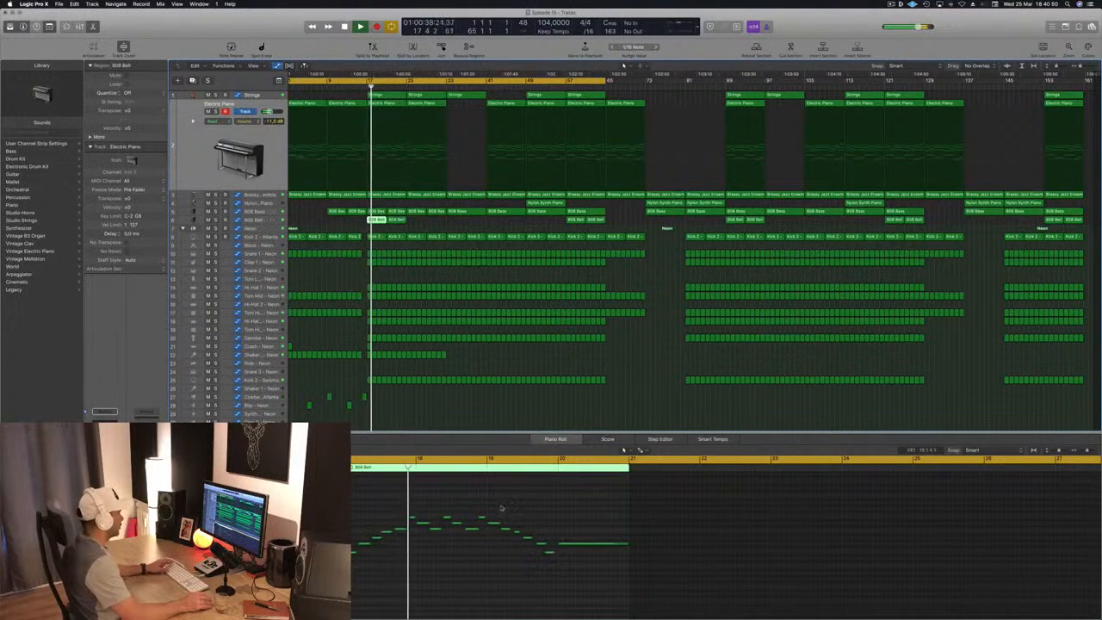
{"action": "key", "text": "Return"}
{"action": "key", "text": "space"}
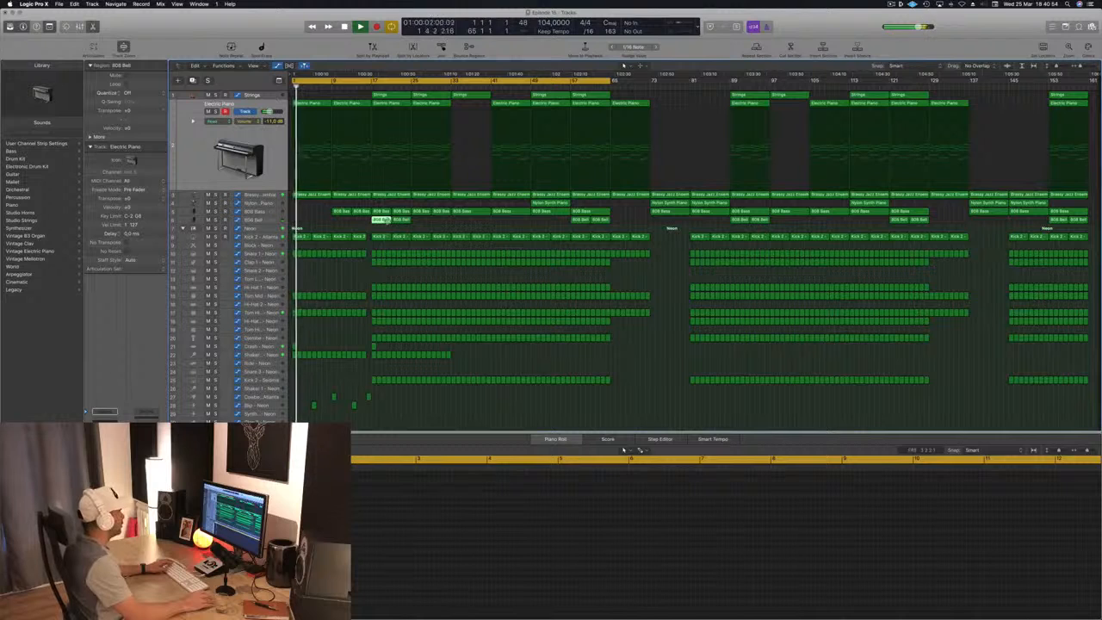
{"action": "key", "text": "p"}
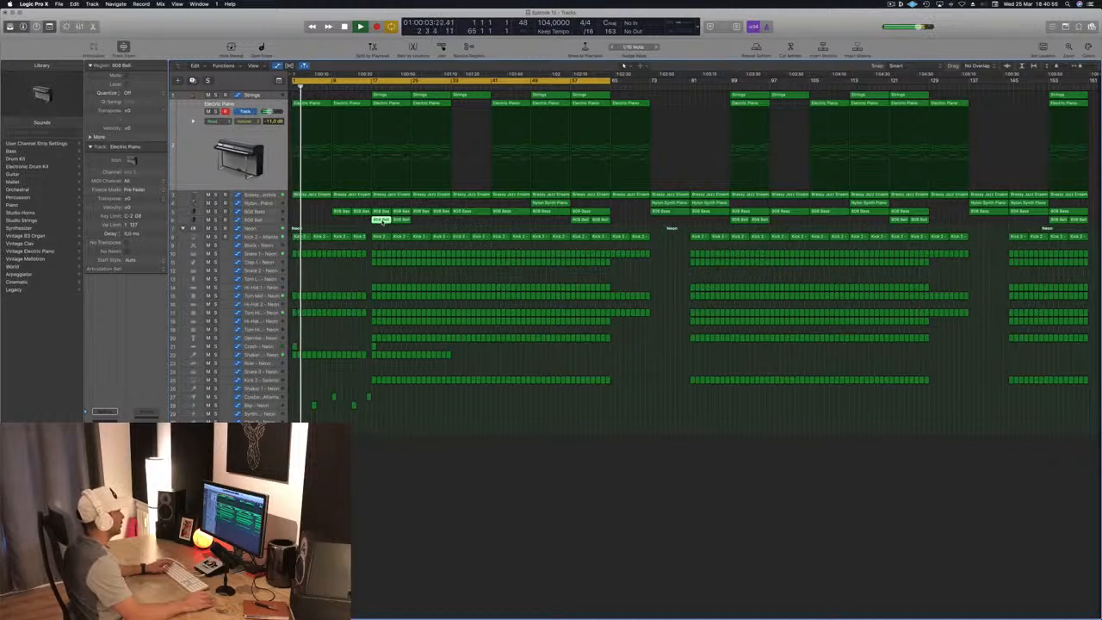
{"action": "key", "text": "p"}
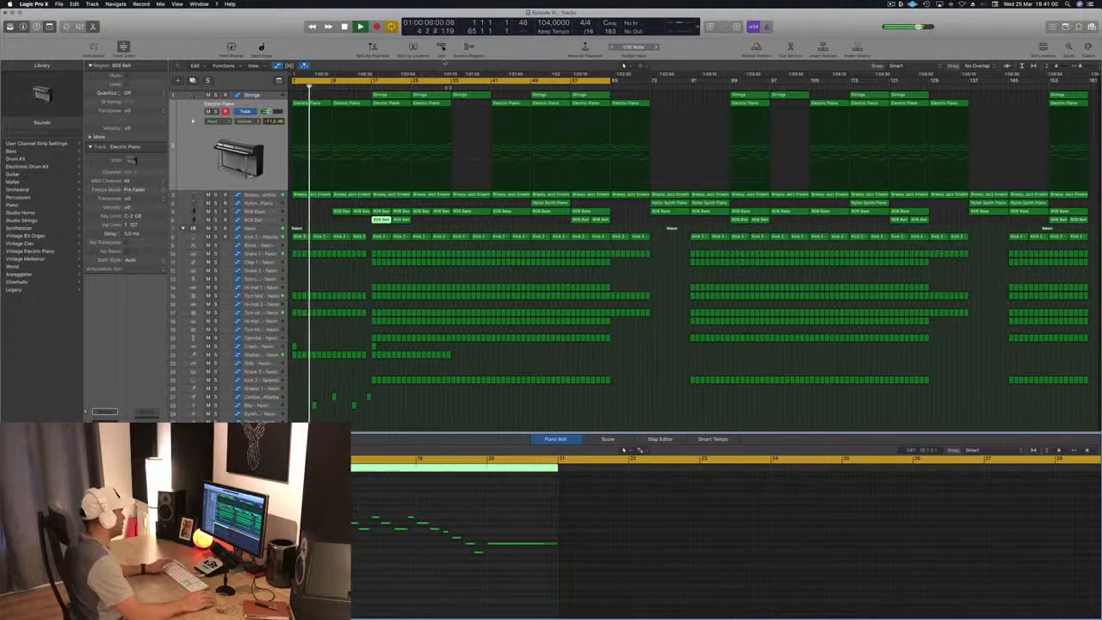
- Set the cycle range from bar 17 to bar 34 and restart playback at bar 17
{"action": "left_click", "coordinate": [376, 81]}
{"action": "left_click_drag", "start_coordinate": [376, 81], "coordinate": [455, 85]}
{"action": "key", "text": "Return"}
{"action": "left_click_drag", "start_coordinate": [377, 84], "coordinate": [372, 84]}
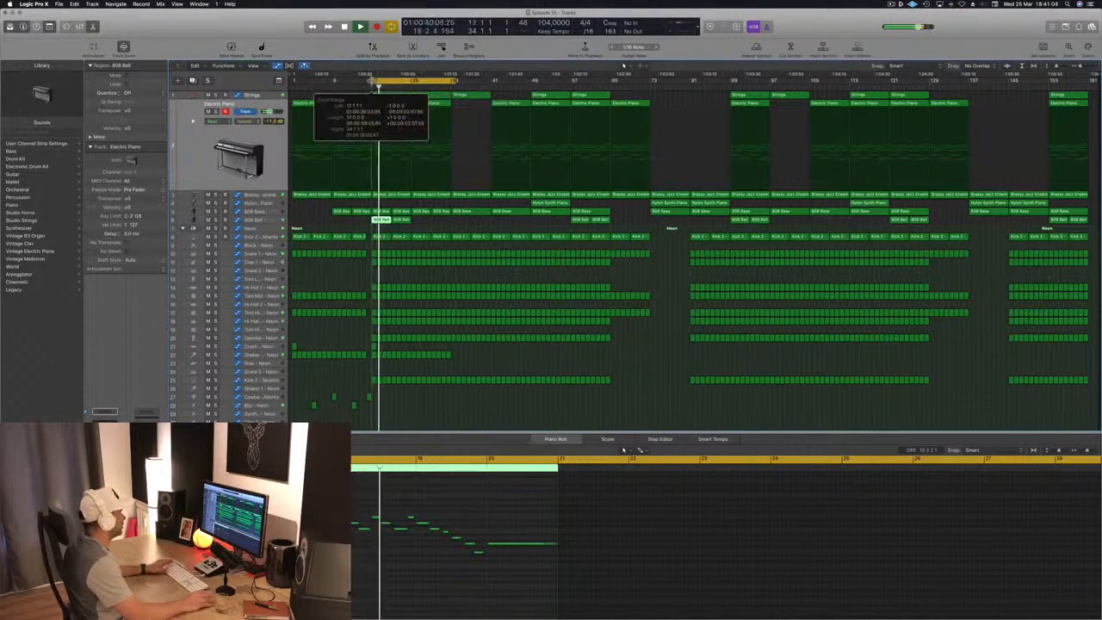
{"action": "key", "text": "Return"}
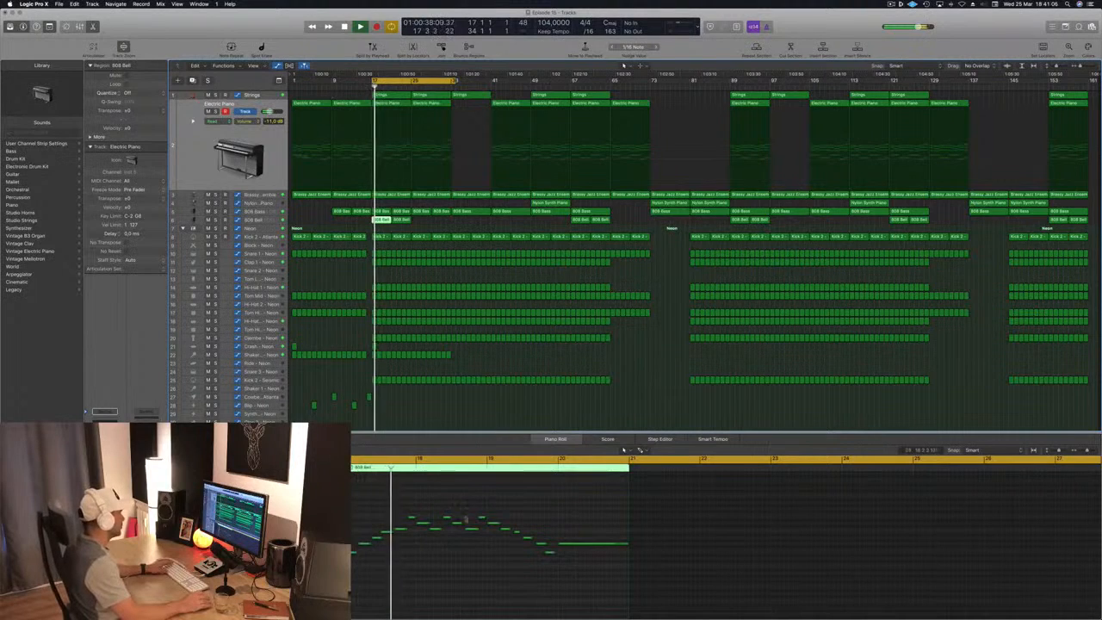
- Delete the notes from about beat 2 of bar 18 onward in the bar 17 808 Bell region and replay the cycle
{"action": "key", "text": "space"}
{"action": "left_click_drag", "start_coordinate": [440, 502], "coordinate": [604, 564]}
{"action": "key", "text": "Delete"}
{"action": "key", "text": "Return"}
{"action": "key", "text": "space"}
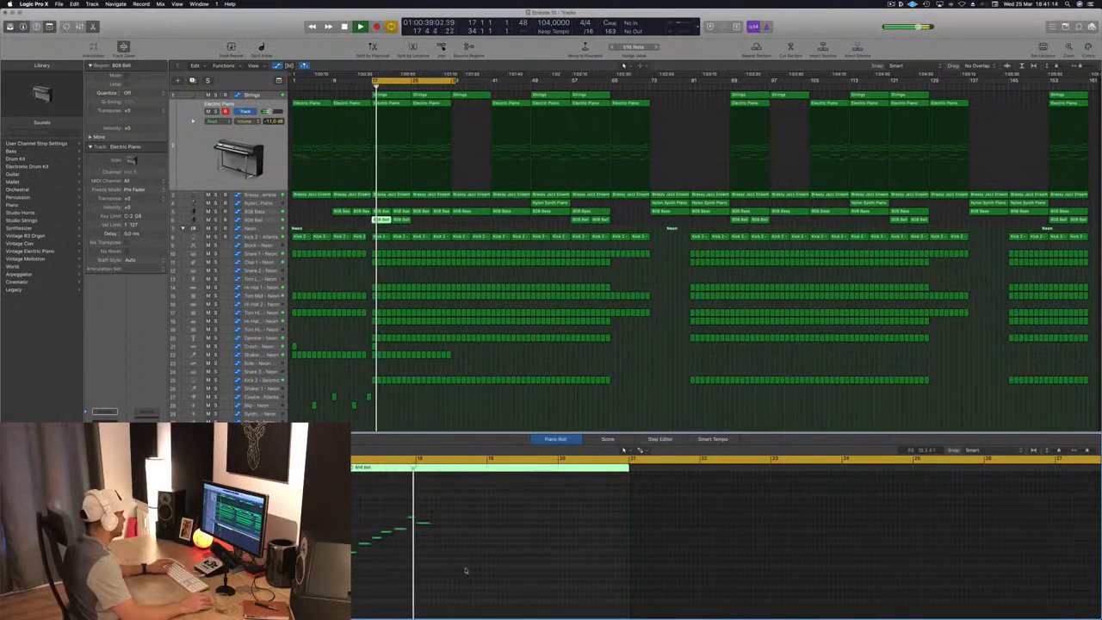
- Delete the second 808 Bell region at bar 21 and select the shortened one at bar 17
{"action": "left_click", "coordinate": [401, 221]}
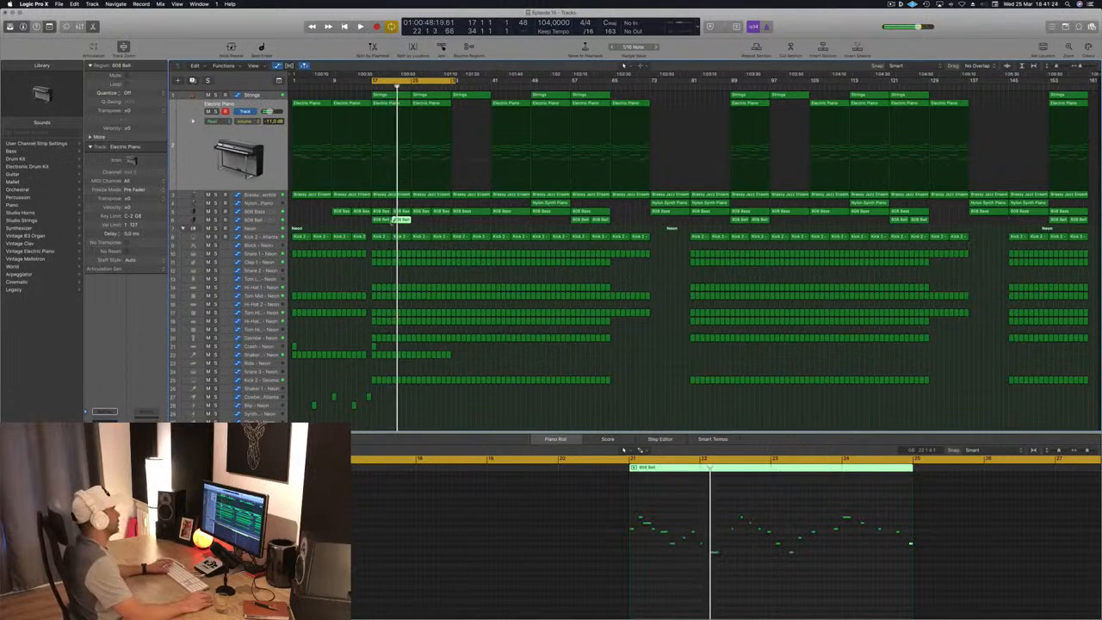
{"action": "key", "text": "space"}
{"action": "left_click", "coordinate": [402, 221]}
{"action": "key", "text": "Delete"}
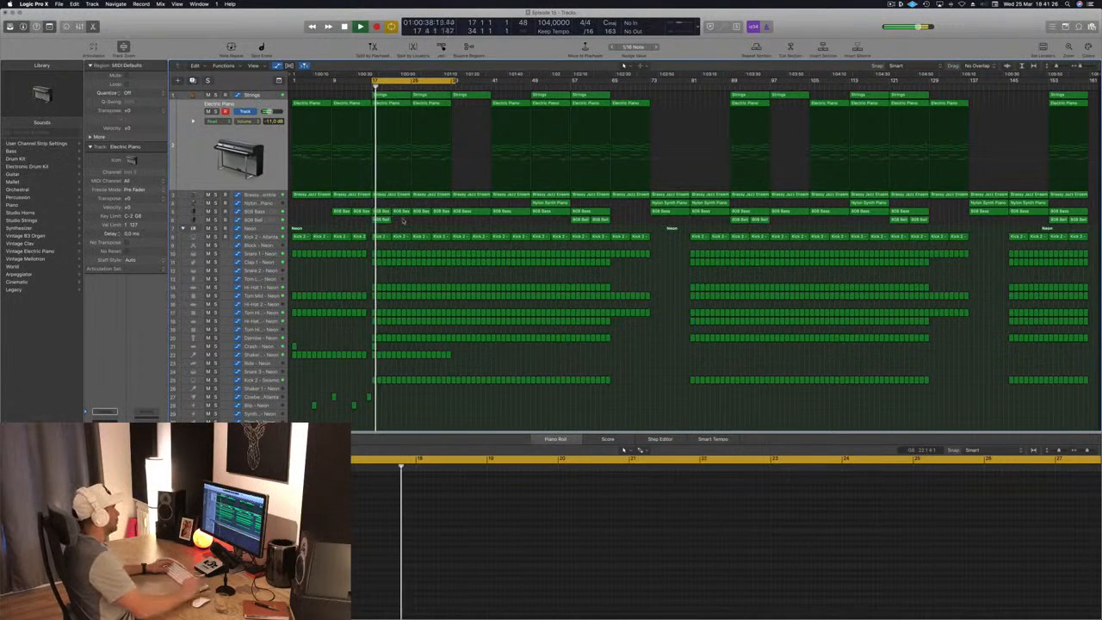
{"action": "key", "text": "super+z"}
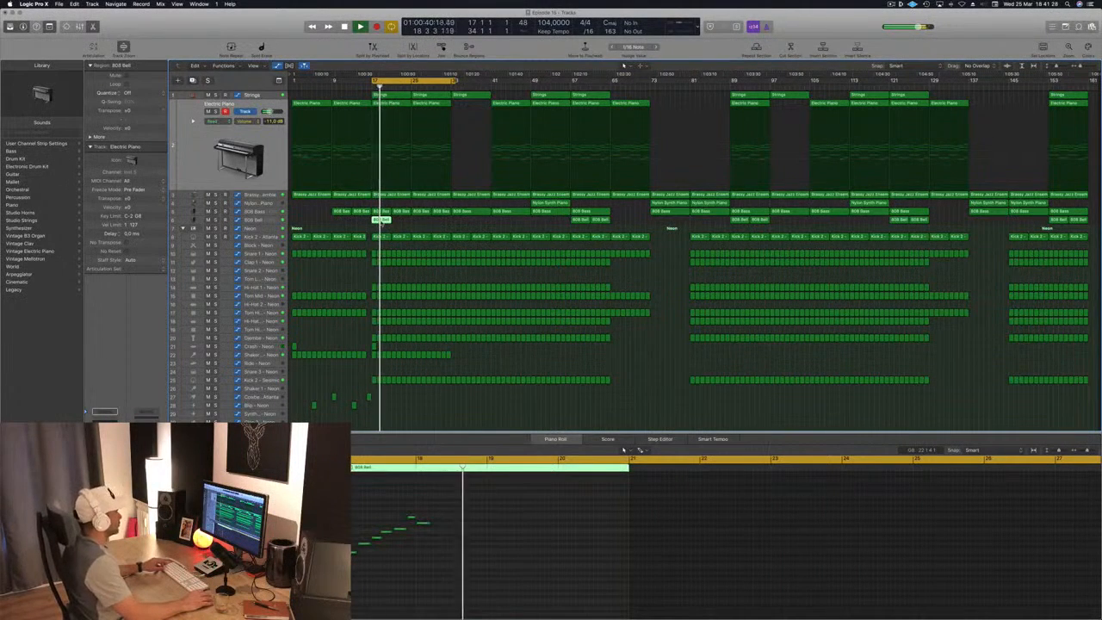
- Copy the shortened 808 Bell region from bar 17 to bar 25 and replay the cycle from bar 17
{"action": "left_click_drag", "start_coordinate": [380, 220], "coordinate": [420, 221]}
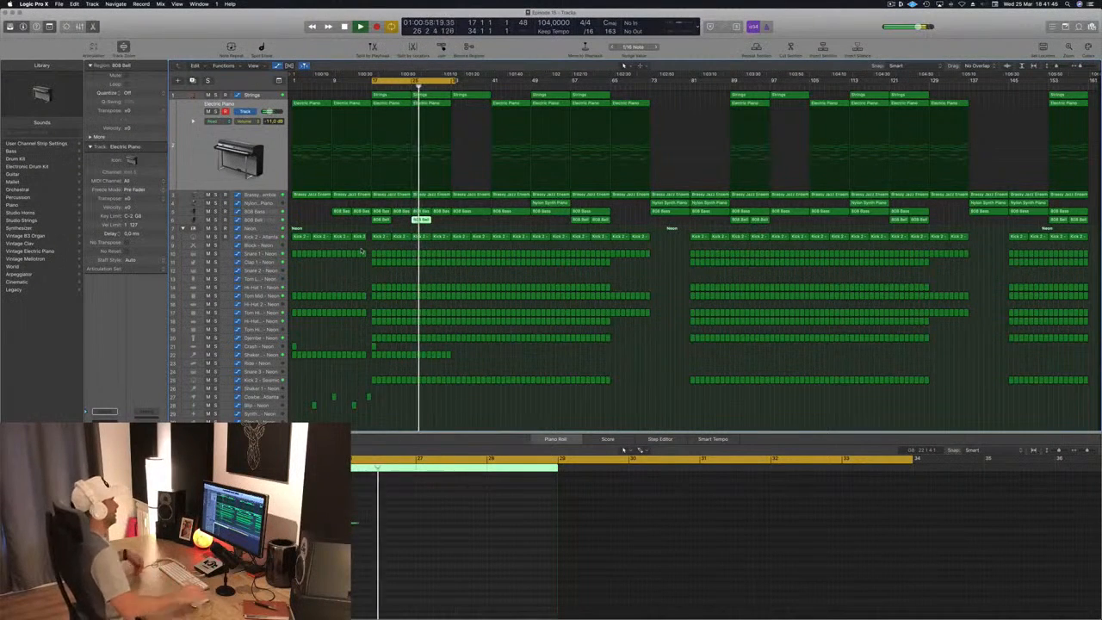
{"action": "left_click", "coordinate": [329, 281]}
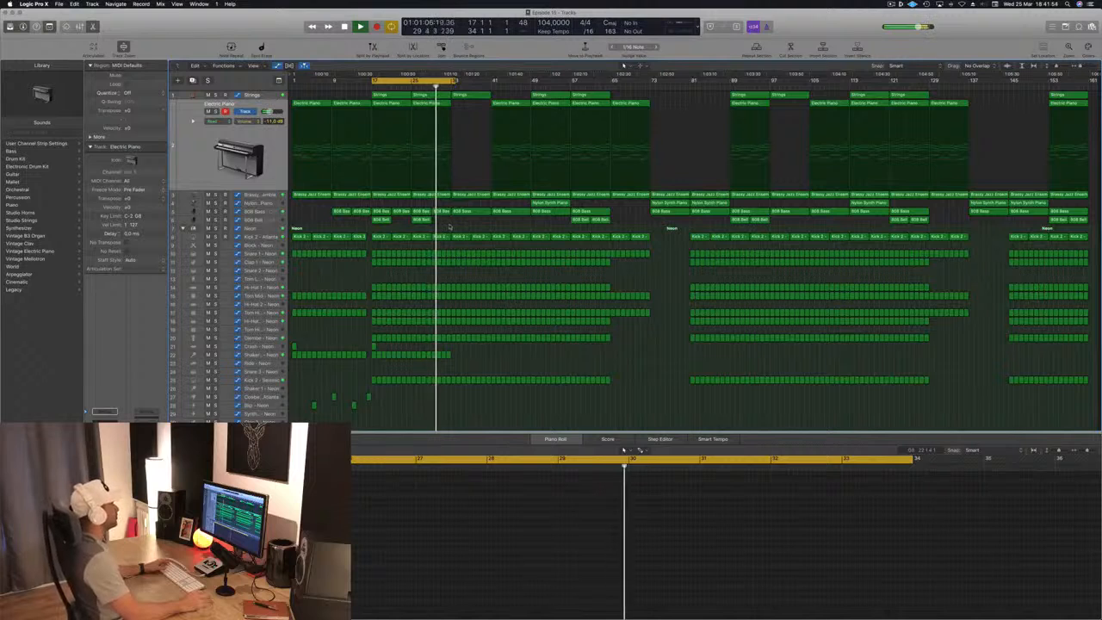
{"action": "key", "text": "Return"}
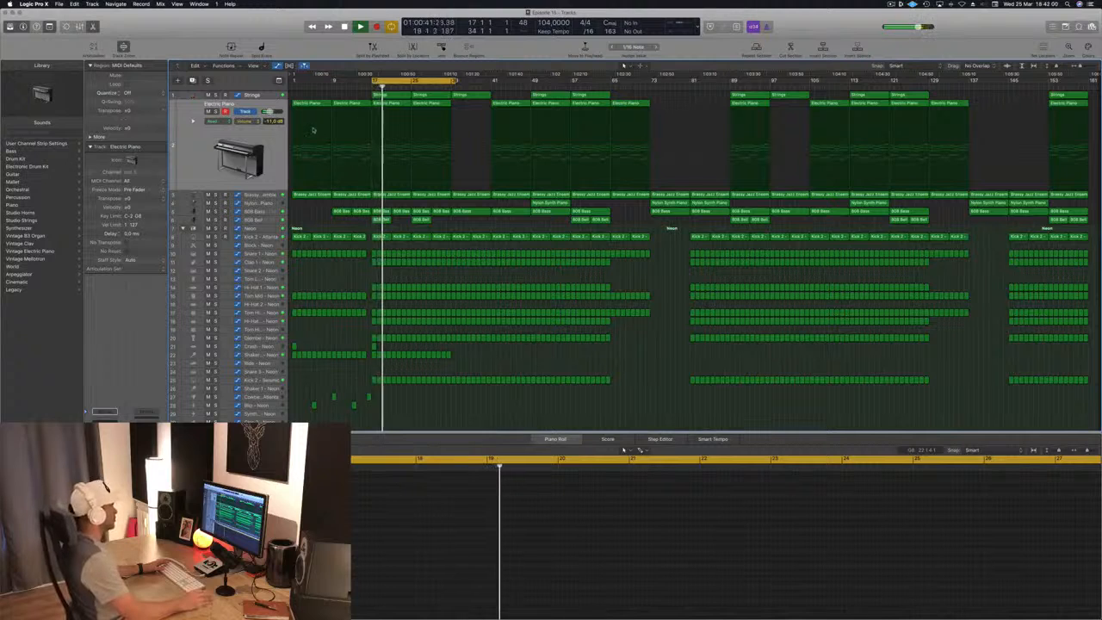
- Try a copy of the bar 49 Nylon Synth Piano region at bar 17 while the cycle plays
{"action": "left_click", "coordinate": [207, 150]}
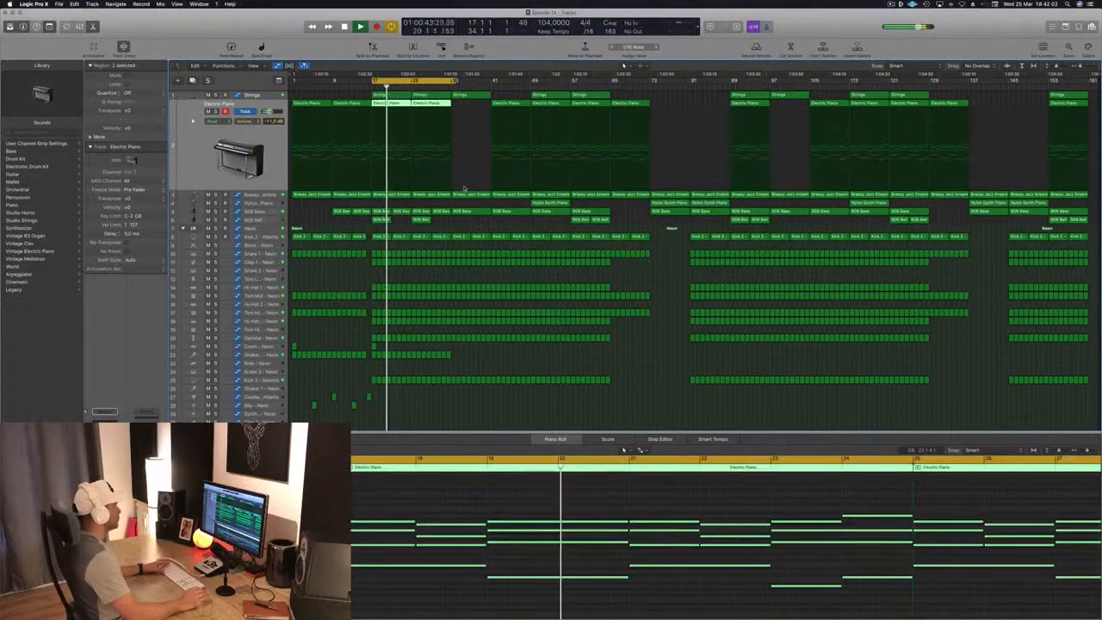
{"action": "left_click", "coordinate": [552, 203]}
{"action": "left_click_drag", "start_coordinate": [552, 203], "coordinate": [393, 210]}
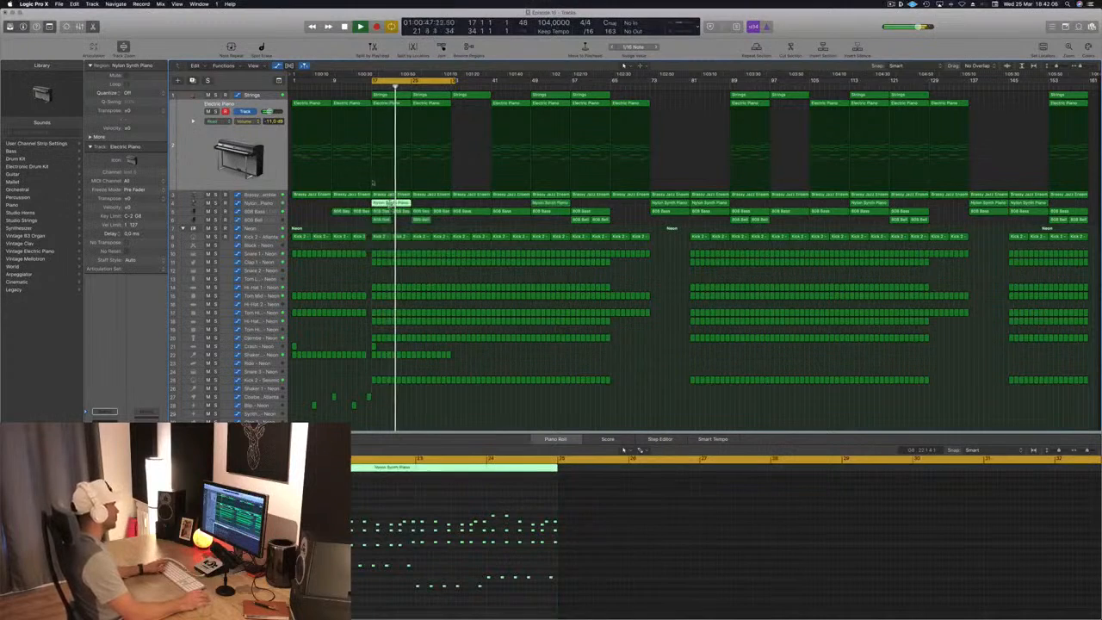
{"action": "key", "text": "space"}
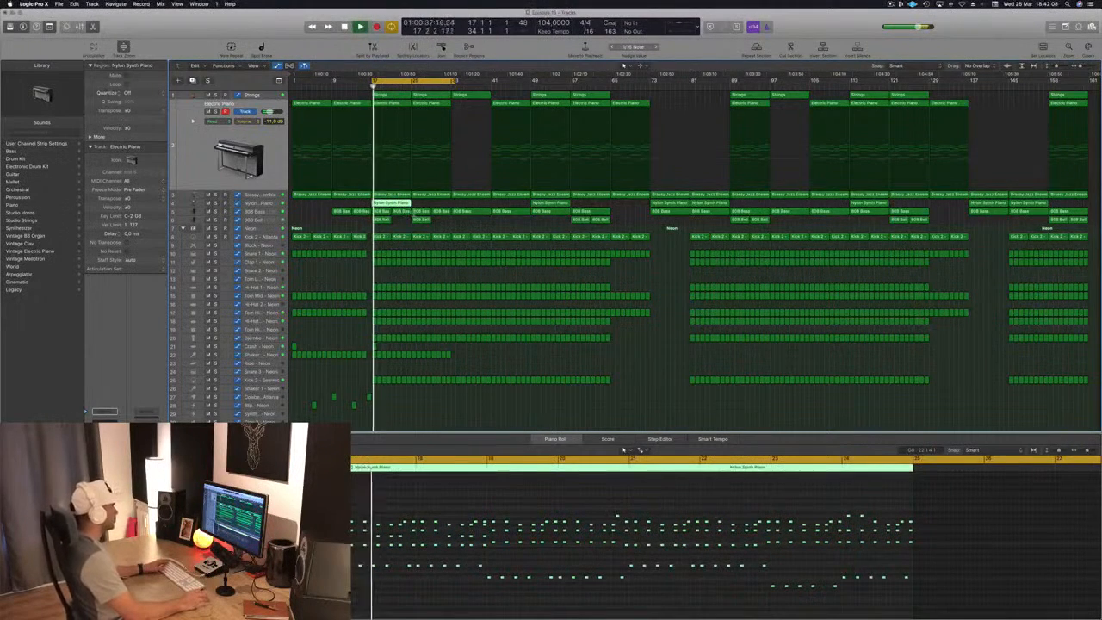
{"action": "left_click_drag", "start_coordinate": [392, 205], "coordinate": [551, 204]}
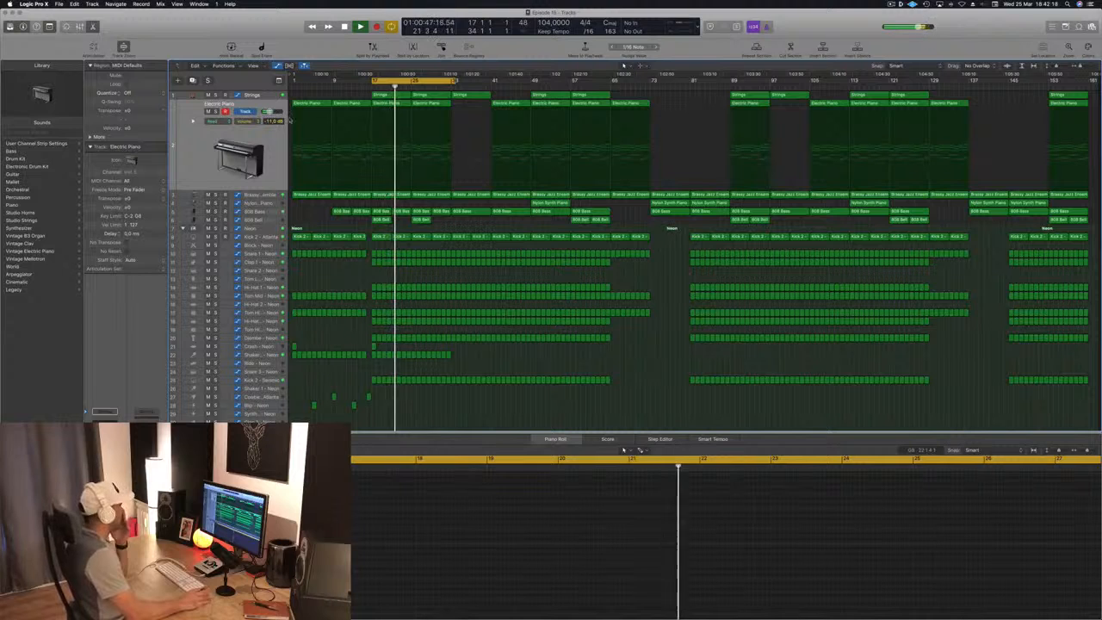
- Reshape the Brassy Jazz Ensemble's high-cut automation into separate rising sweeps starting at bars 17, 21 and 25
{"action": "left_click", "coordinate": [255, 196]}
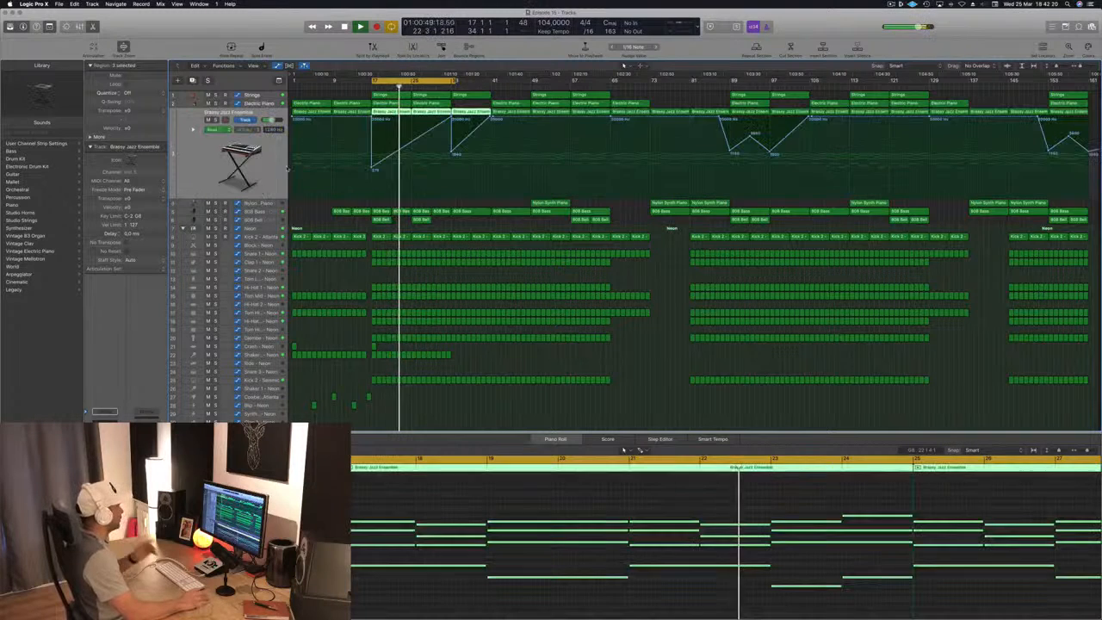
{"action": "left_click", "coordinate": [373, 168]}
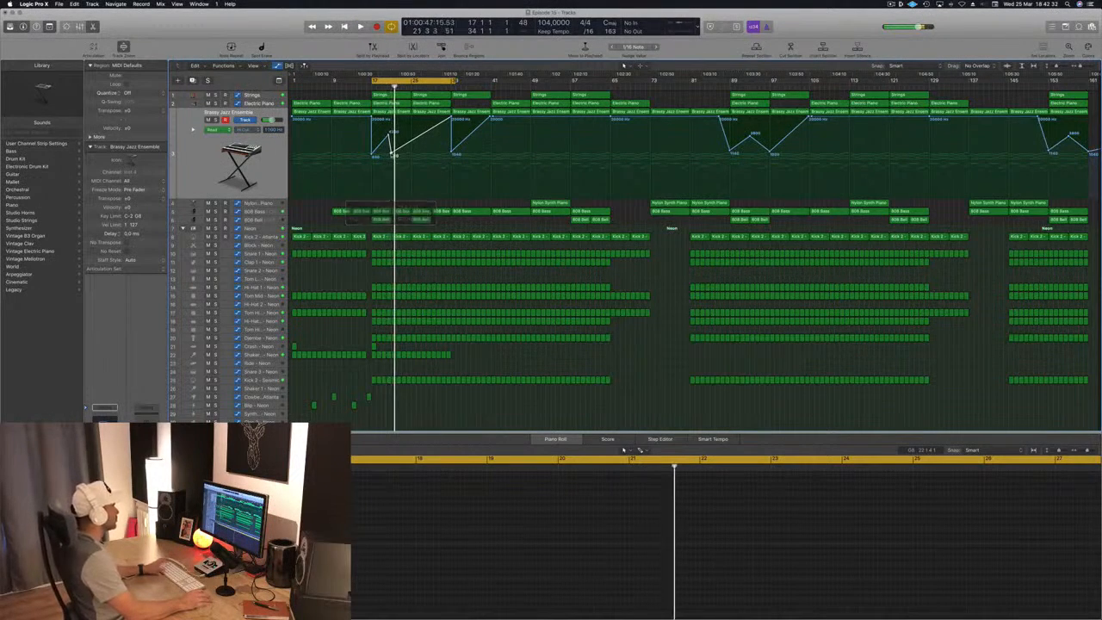
{"action": "key", "text": "super+Right"}
{"action": "key", "text": "super+Right"}
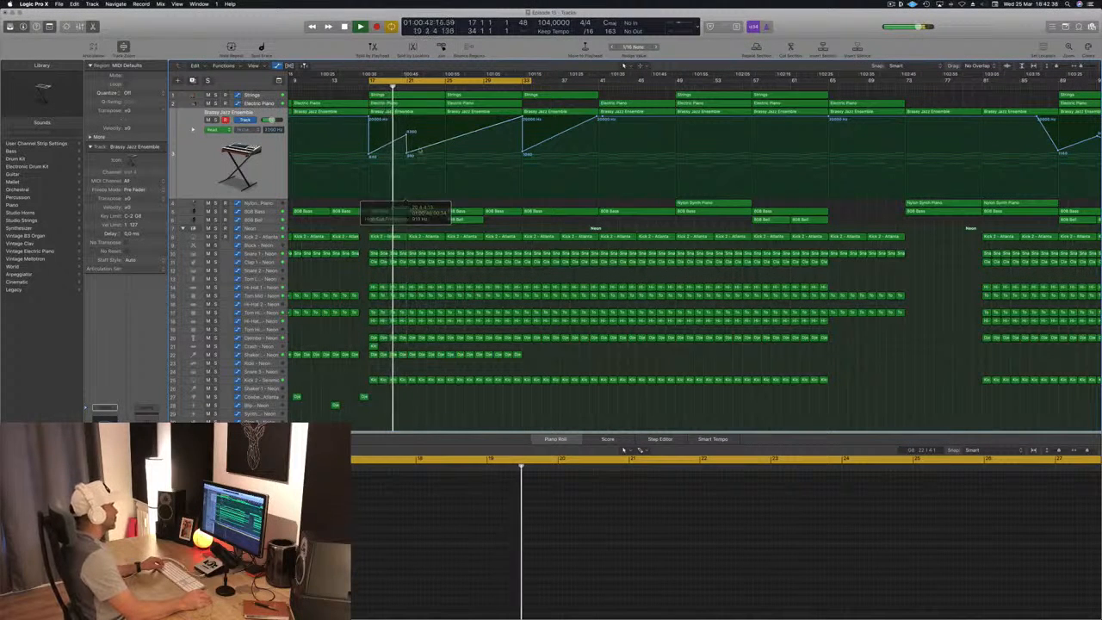
{"action": "left_click_drag", "start_coordinate": [445, 143], "coordinate": [449, 156]}
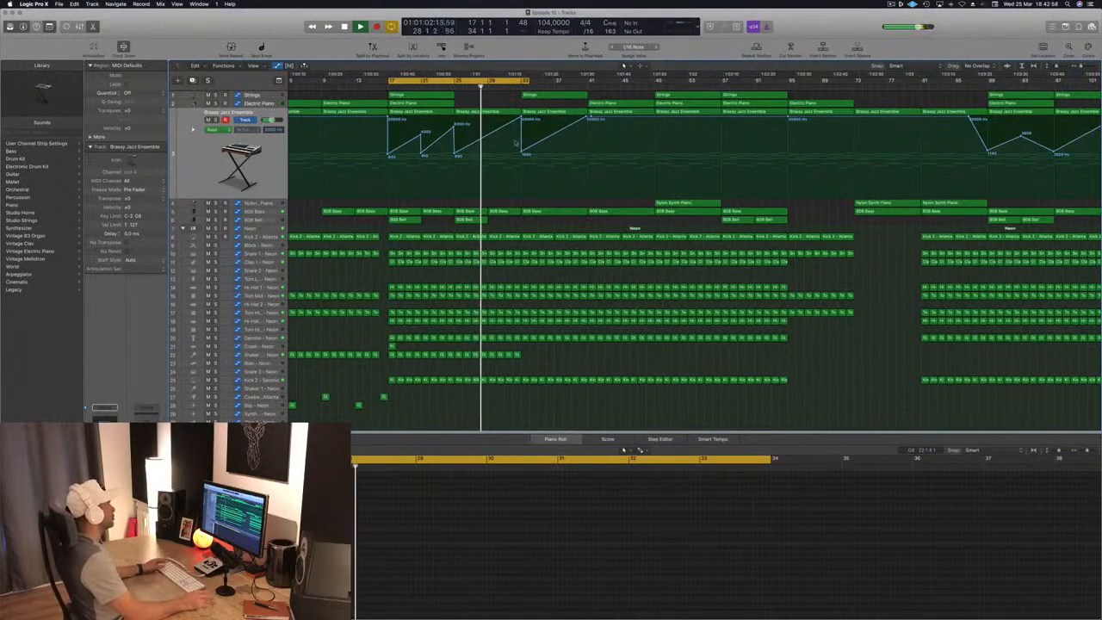
- Continue the shaker pattern by copying its one-bar regions into bars 33 to 49
{"action": "key", "text": "super+Left"}
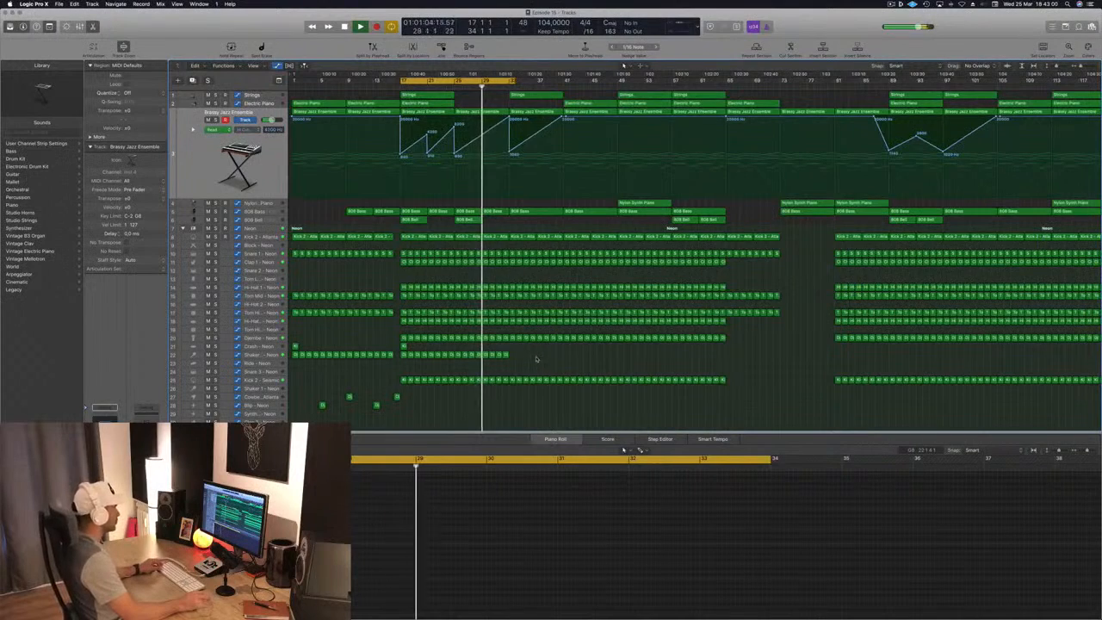
{"action": "left_click_drag", "start_coordinate": [536, 358], "coordinate": [512, 357]}
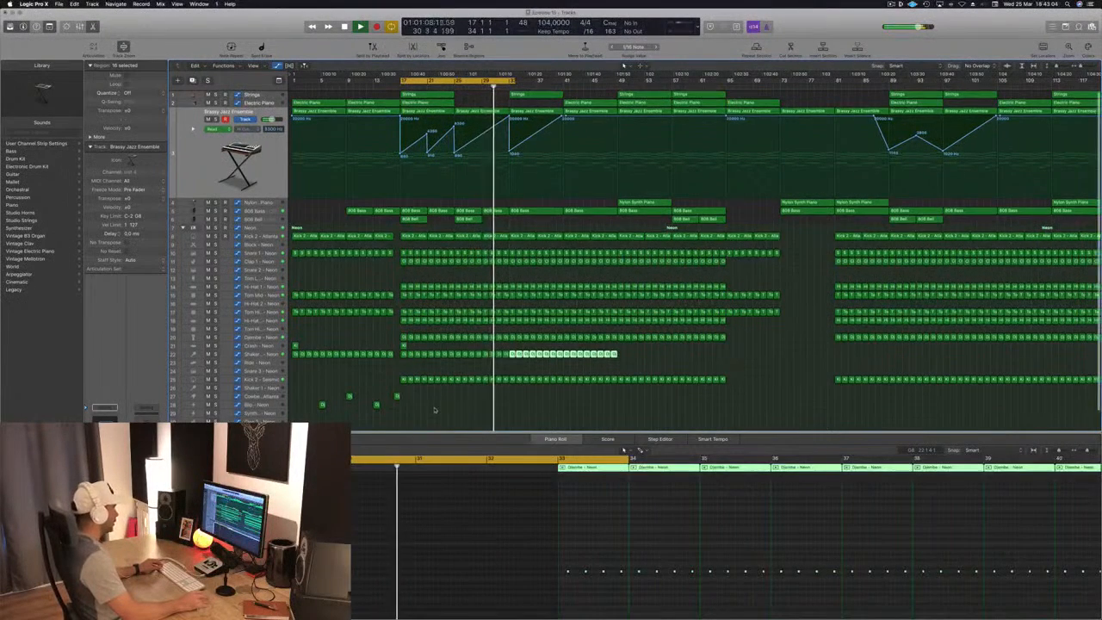
- Copy the four Cowbell and Blip regions from bars 5 to 16 into bars 21 to 32 and replay from bar 17
{"action": "key", "text": "super+Left"}
{"action": "left_click_drag", "start_coordinate": [293, 389], "coordinate": [443, 418]}
{"action": "left_click_drag", "start_coordinate": [318, 405], "coordinate": [412, 408]}
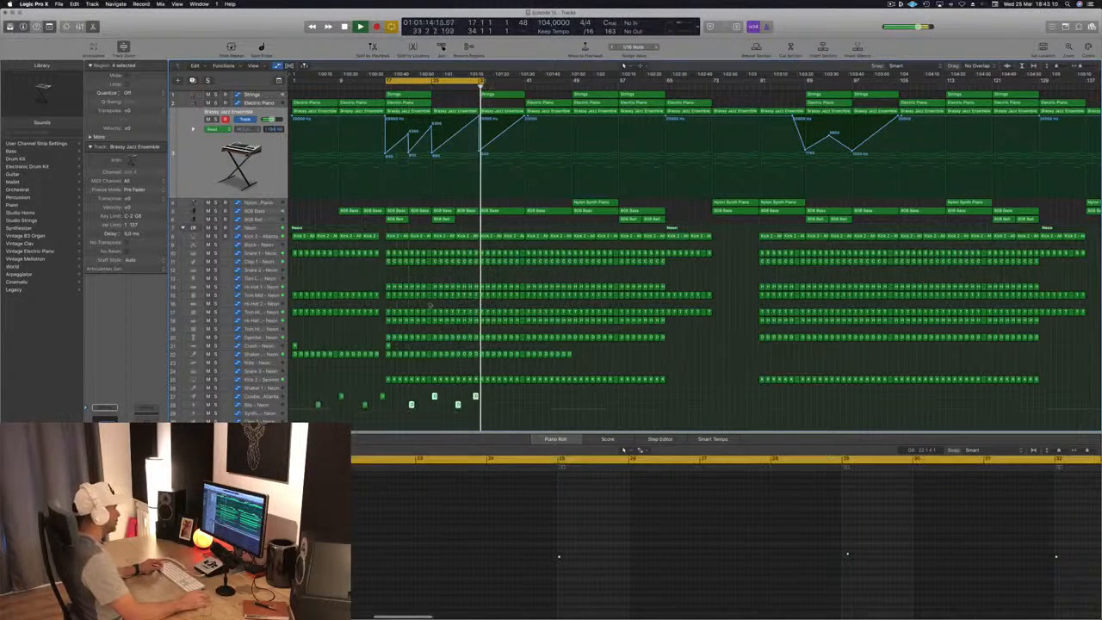
{"action": "key", "text": "shift+space"}
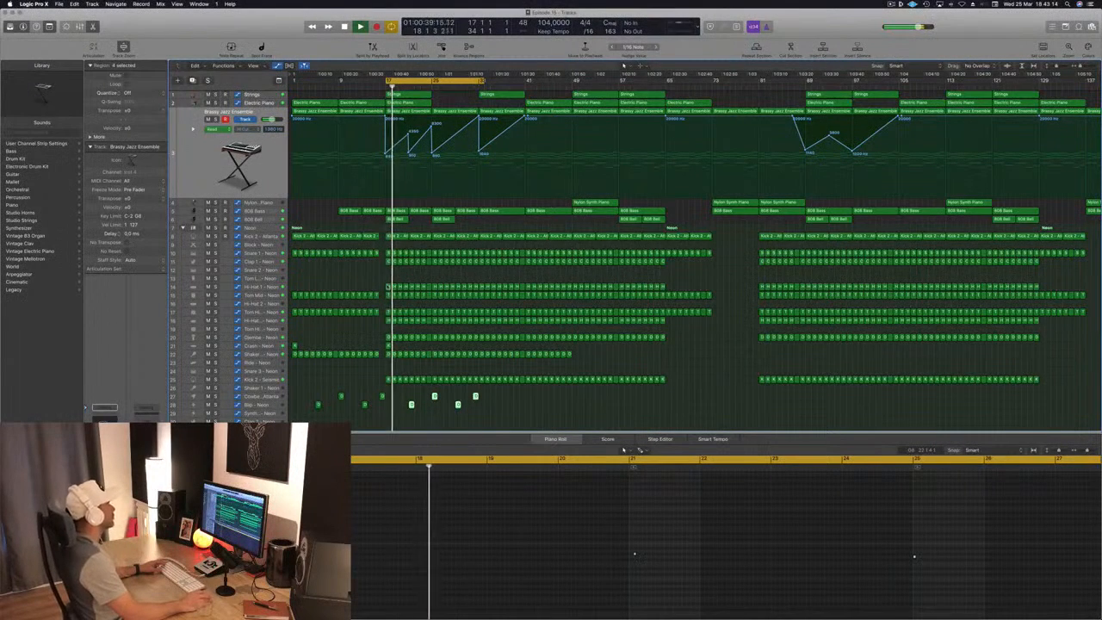
{"action": "left_click", "coordinate": [358, 274]}
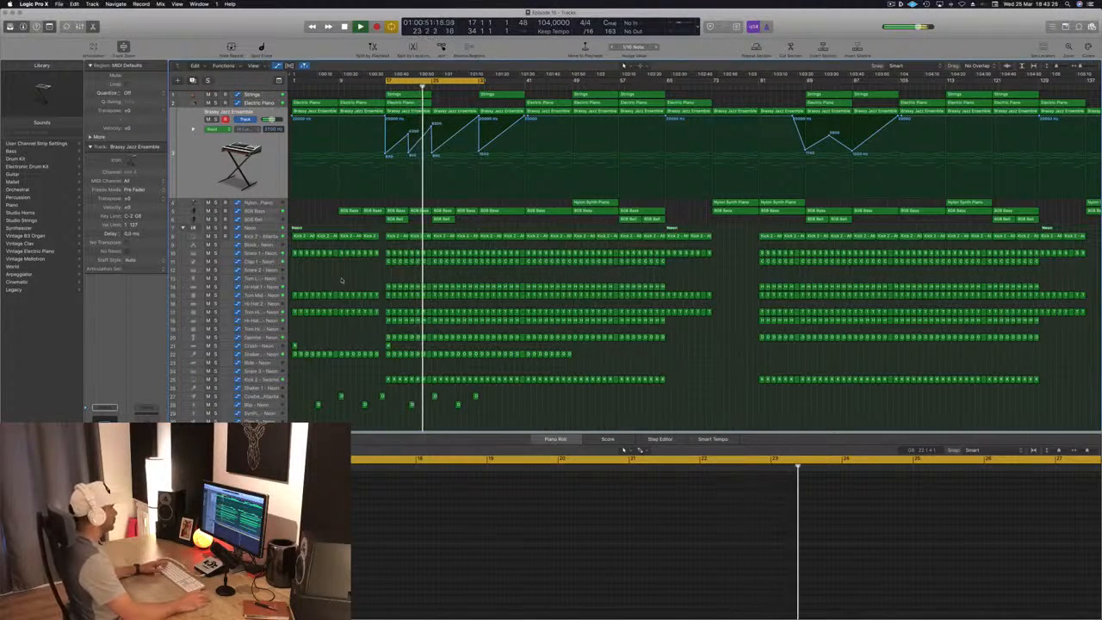
- Check the Clap 1, Blip and 808 Bell tracks while the section from bar 17 plays
{"action": "scroll", "coordinate": [345, 284], "scroll_direction": "down", "scroll_amount": 2}
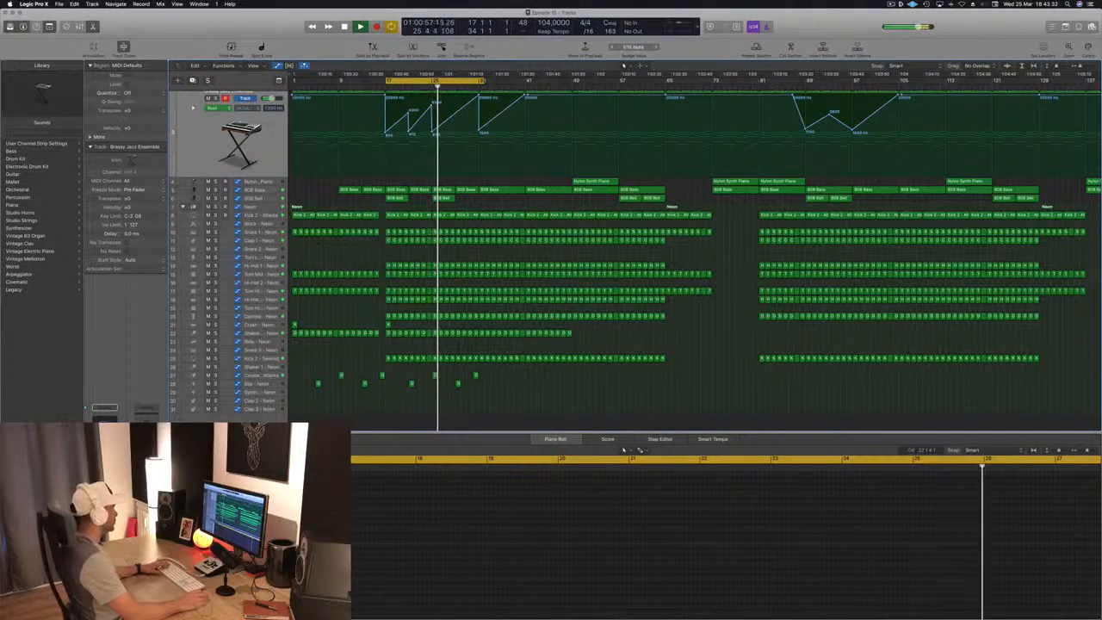
{"action": "left_click", "coordinate": [273, 239]}
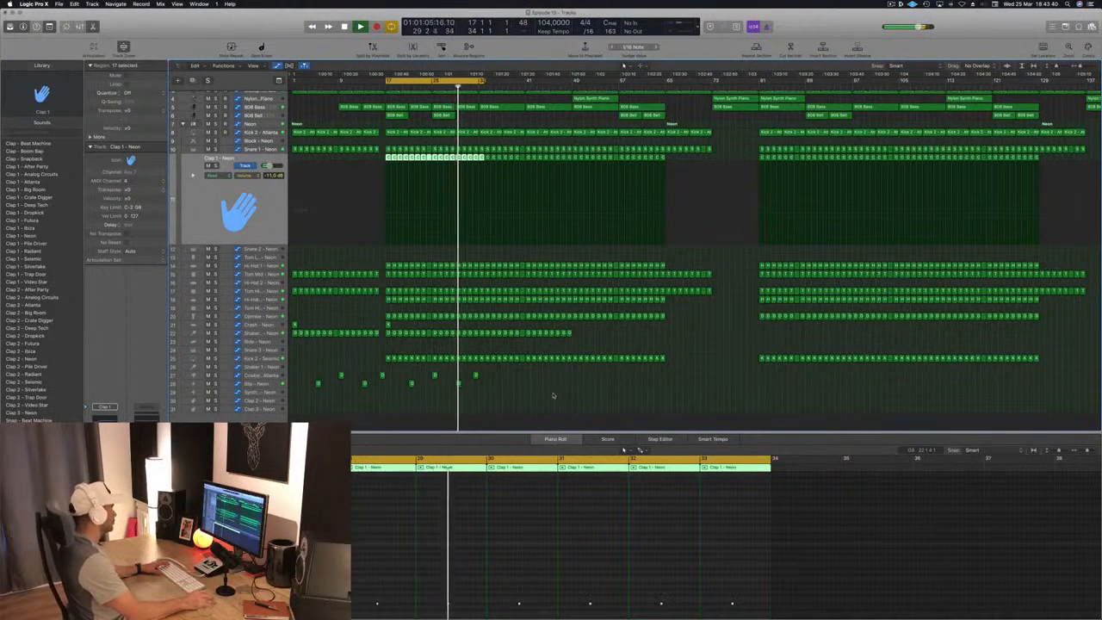
{"action": "left_click", "coordinate": [249, 386]}
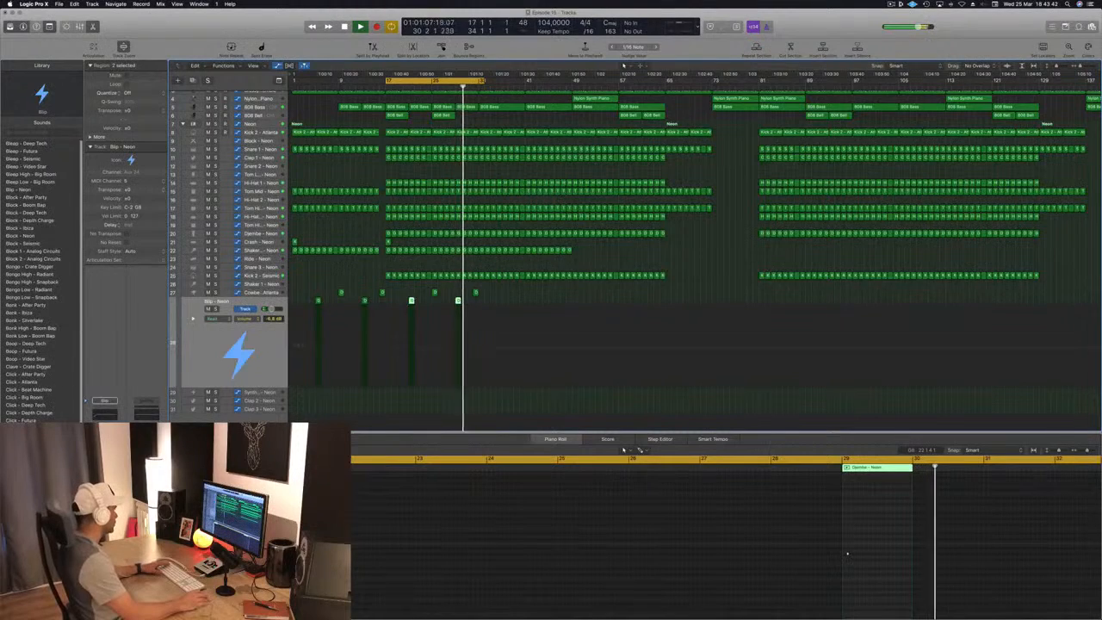
{"action": "left_click", "coordinate": [560, 394]}
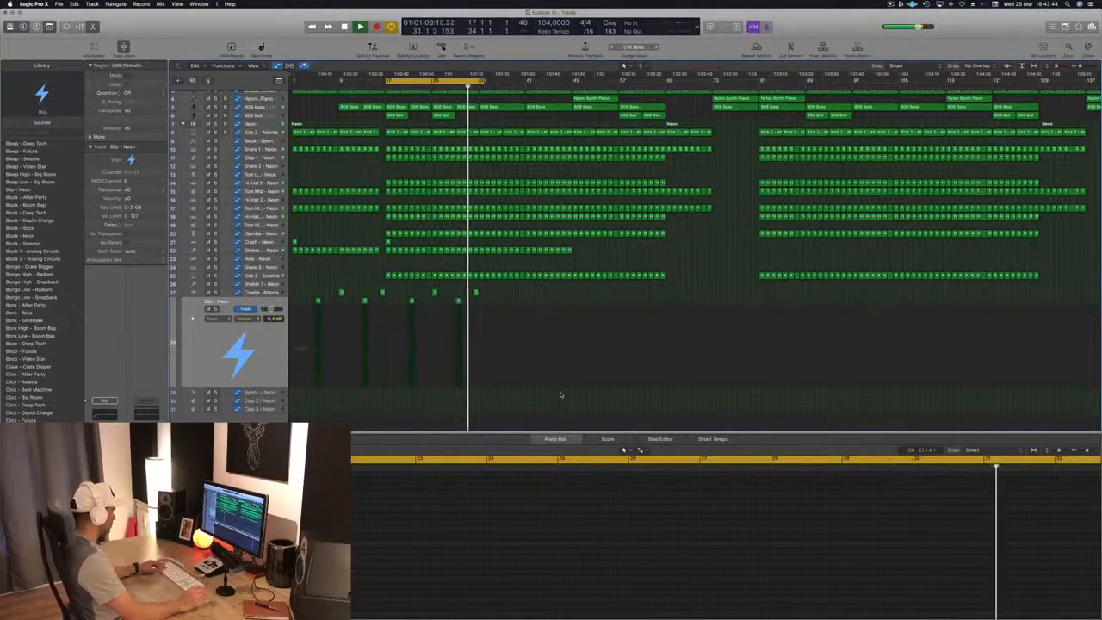
{"action": "scroll", "coordinate": [529, 268], "scroll_direction": "up", "scroll_amount": 3}
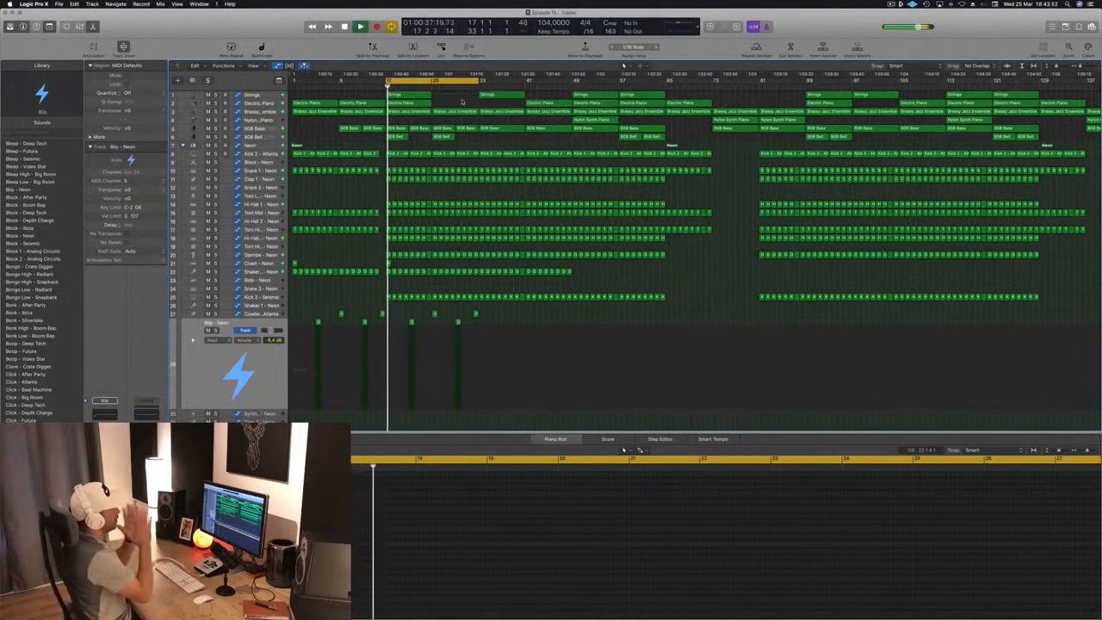
{"action": "key", "text": "super+Left"}
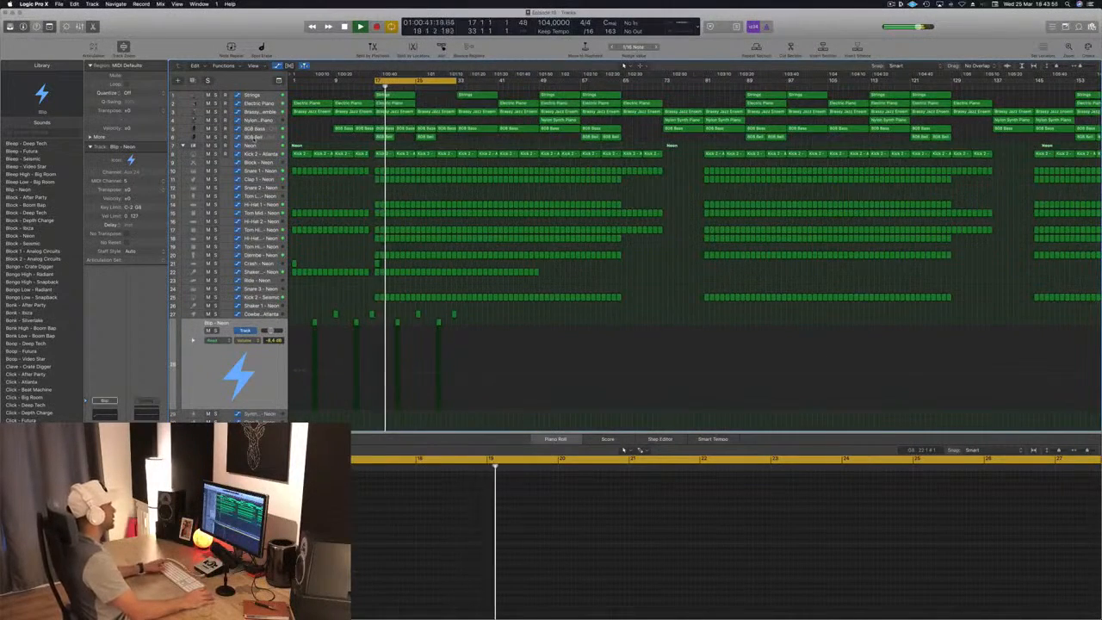
{"action": "left_click", "coordinate": [254, 138]}
{"action": "key", "text": "Return"}
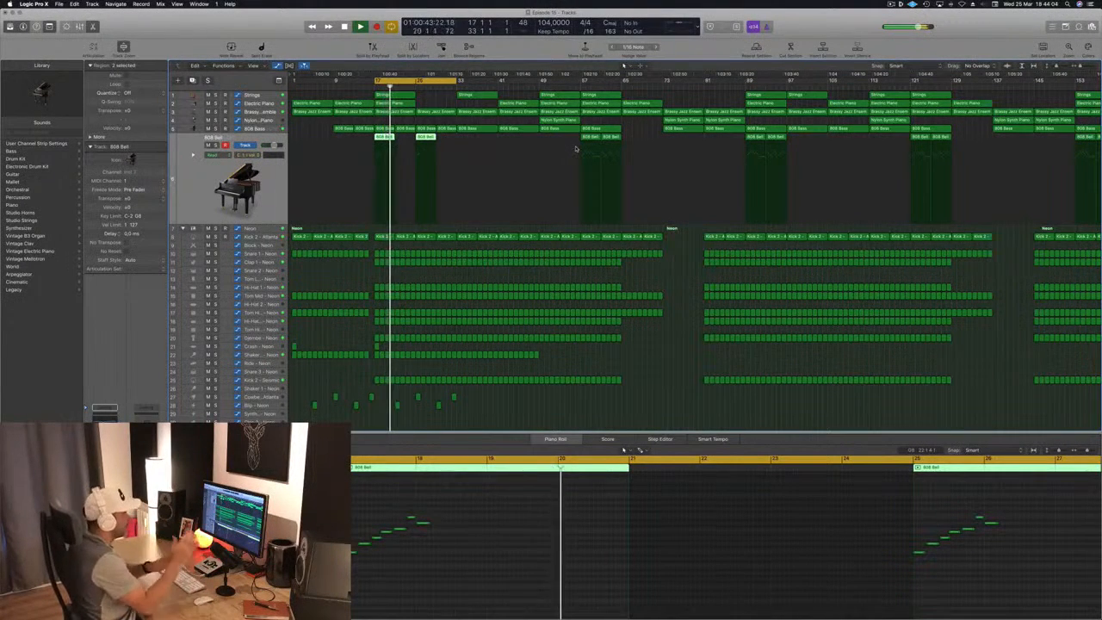
- Delete every region from bar 129 onward on all tracks and shorten the project end to bar 130
{"action": "scroll", "coordinate": [625, 192], "scroll_direction": "down", "scroll_amount": 2}
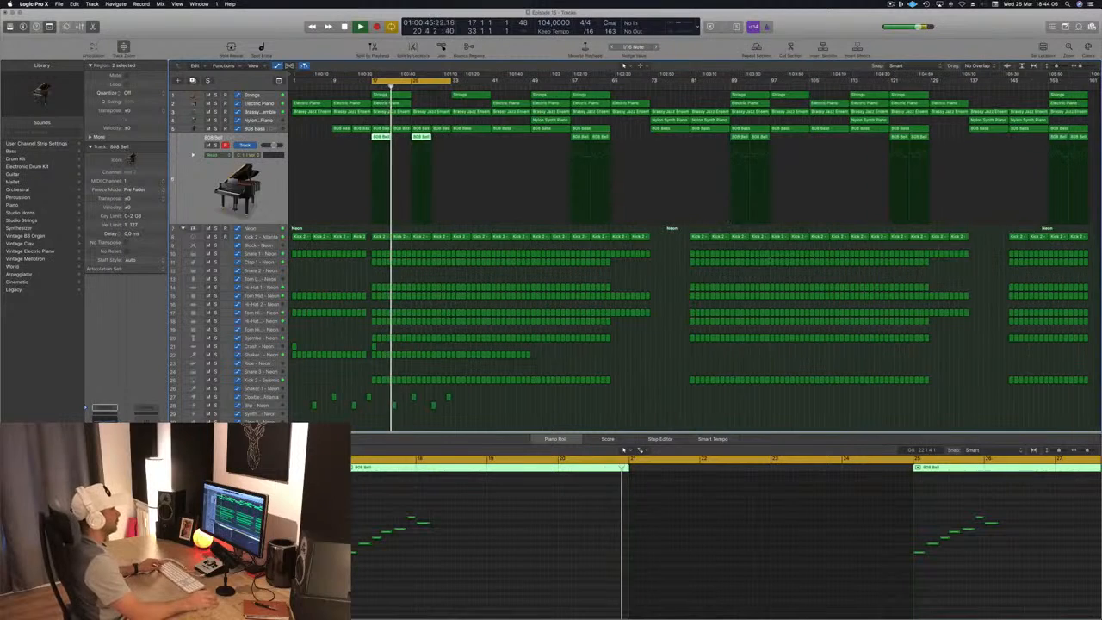
{"action": "left_click_drag", "start_coordinate": [933, 393], "coordinate": [1090, 86]}
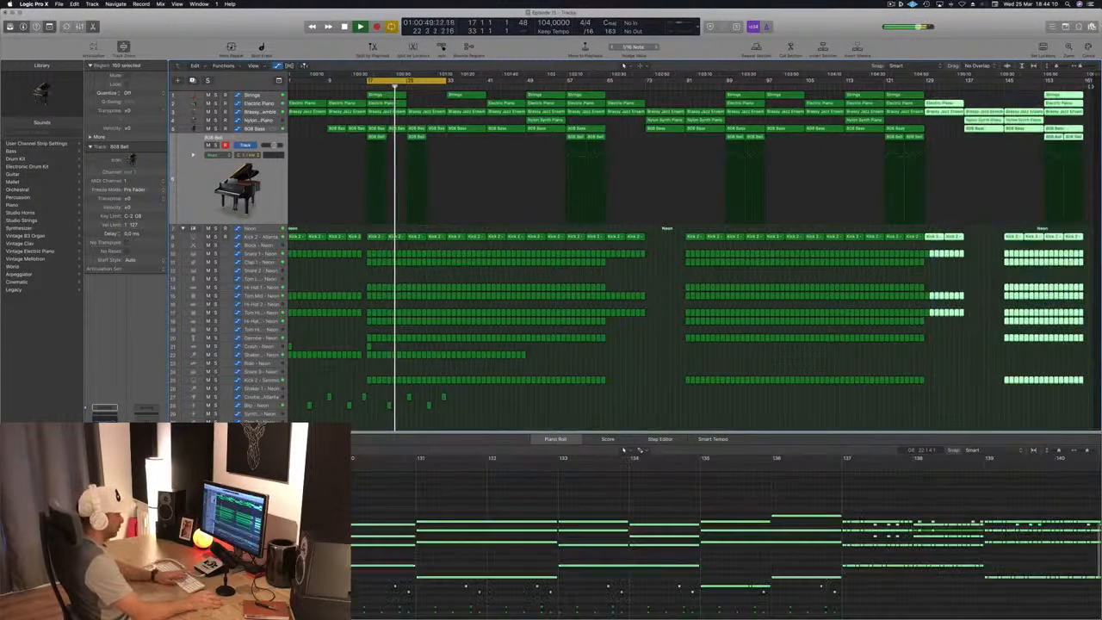
{"action": "key", "text": "Delete"}
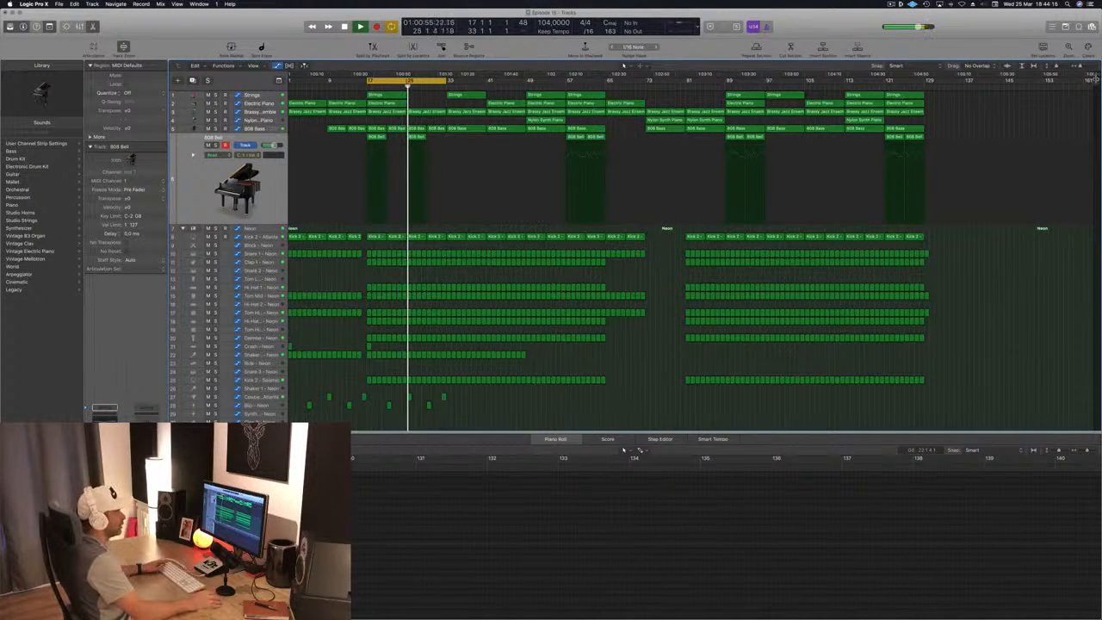
{"action": "left_click_drag", "start_coordinate": [1096, 80], "coordinate": [932, 103]}
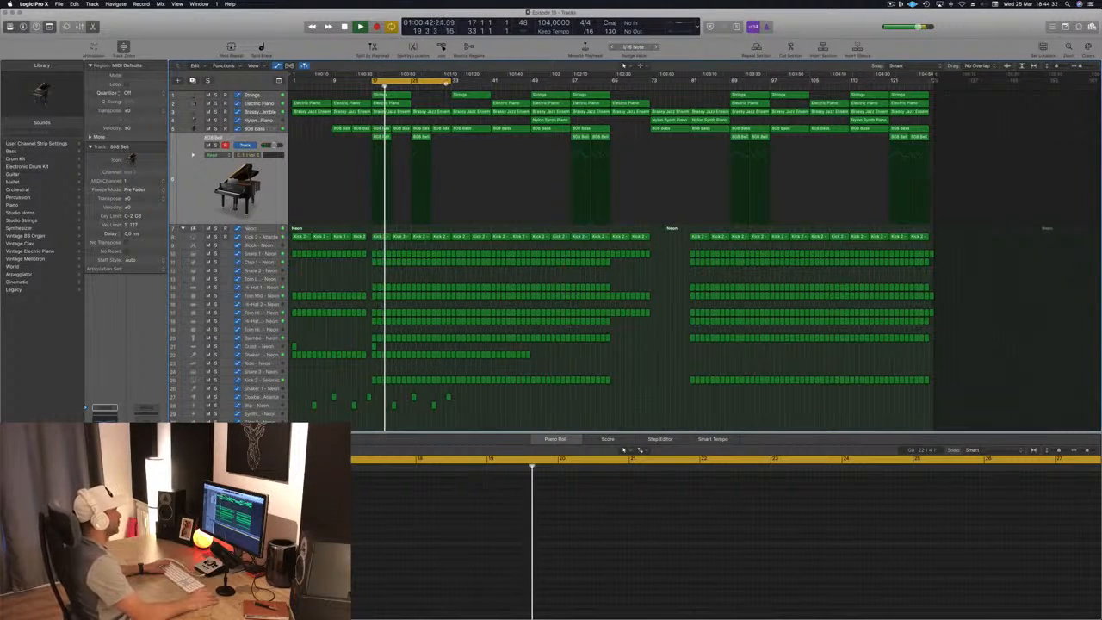
- Extend the cycle range past bar 41 and adjust the Brassy Jazz Ensemble's low high-cut automation point at bar 33
{"action": "left_click_drag", "start_coordinate": [448, 82], "coordinate": [475, 90]}
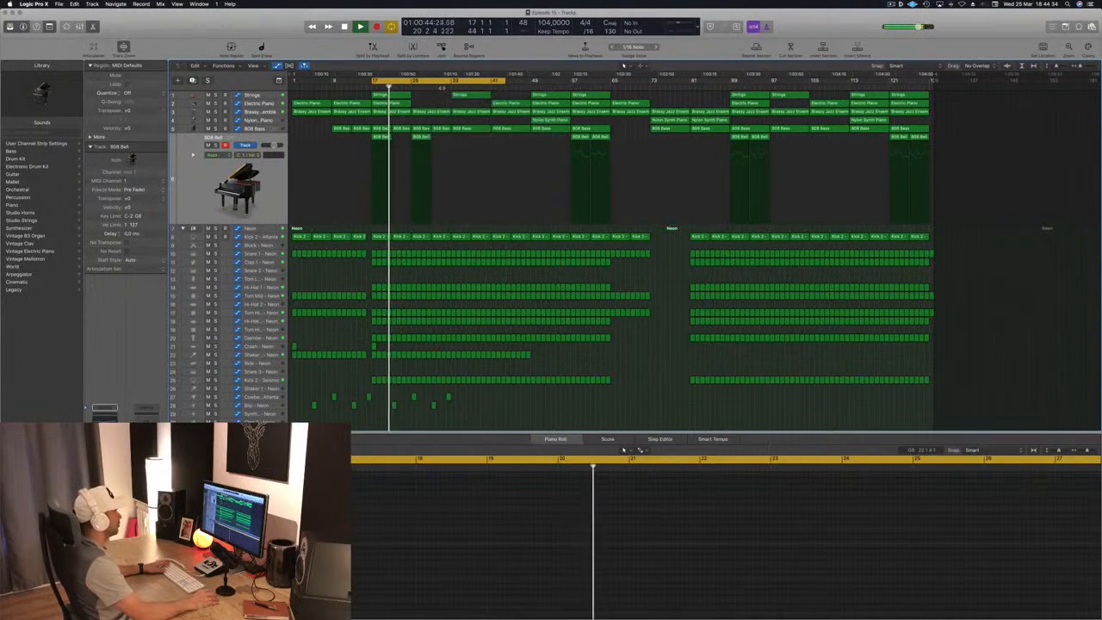
{"action": "left_click", "coordinate": [441, 86]}
{"action": "left_click", "coordinate": [258, 112]}
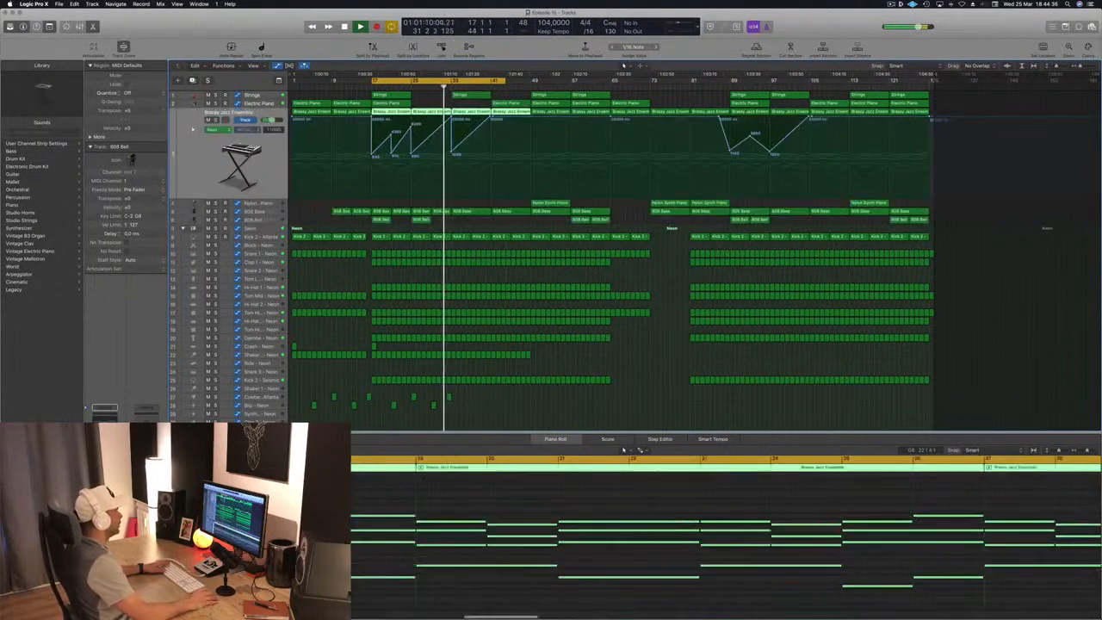
{"action": "left_click", "coordinate": [451, 154]}
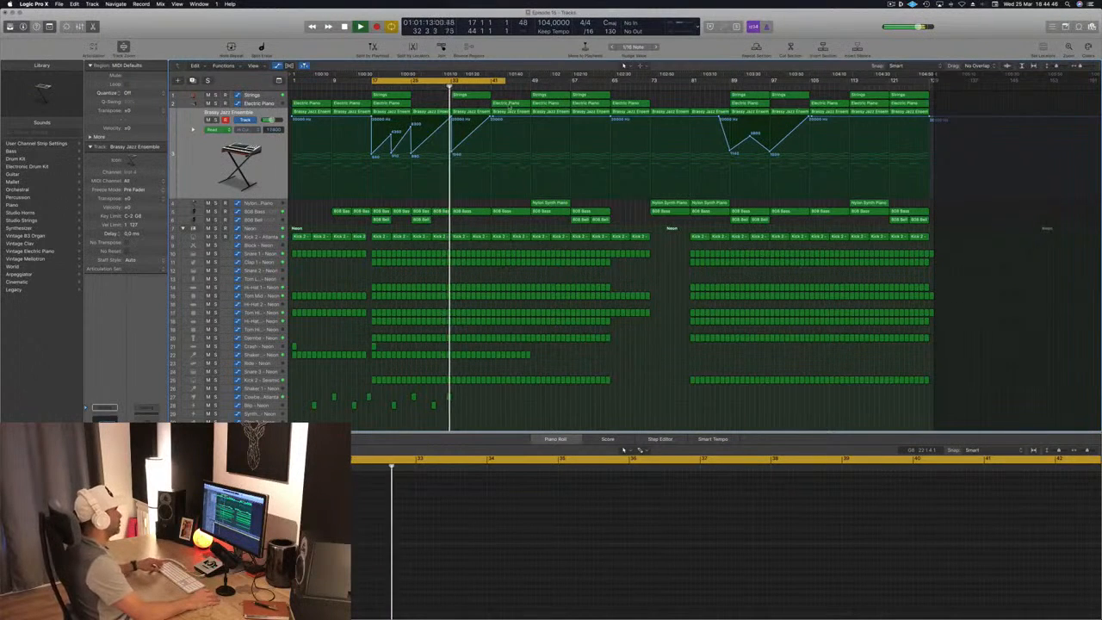
- Copy the bar 41 Electric Piano region to bar 33 and replay from just before it
{"action": "left_click", "coordinate": [513, 104]}
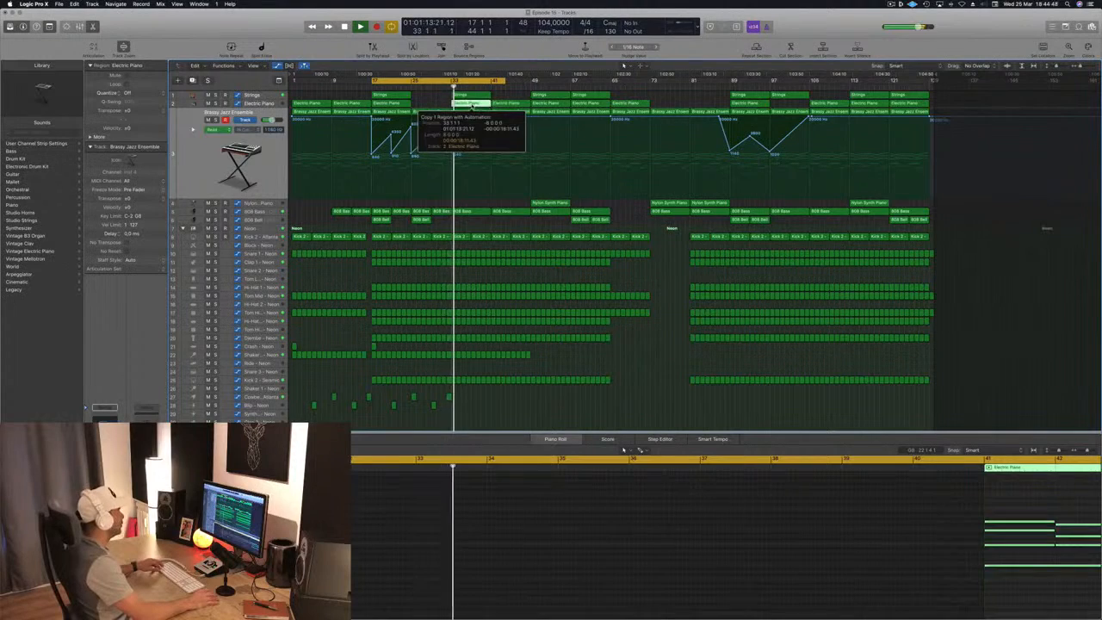
{"action": "left_click", "coordinate": [465, 105]}
{"action": "left_click", "coordinate": [446, 86]}
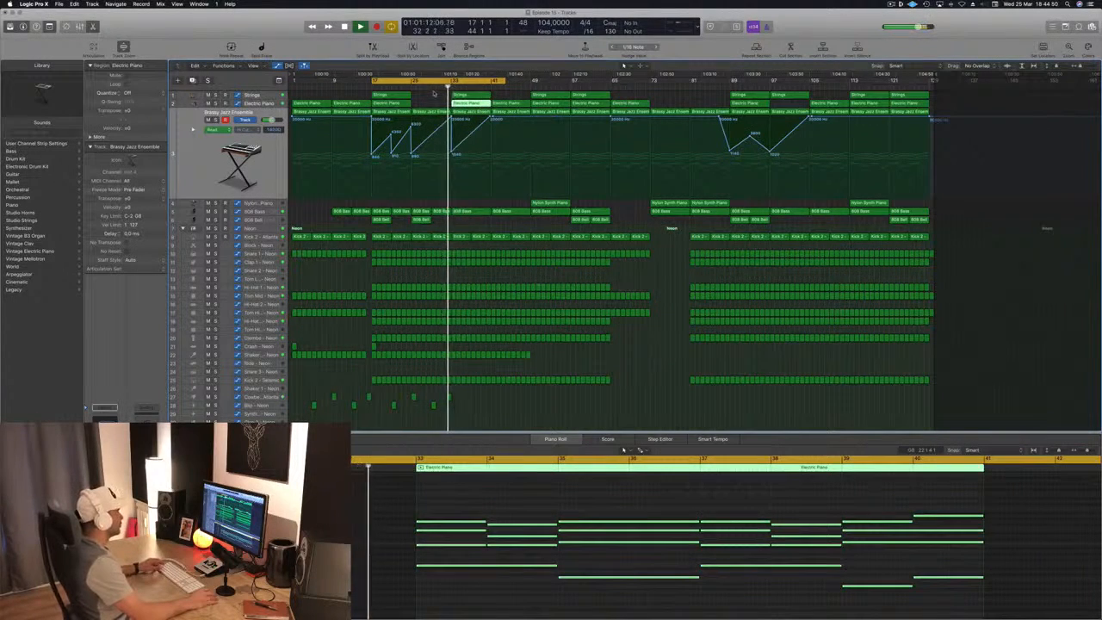
- Move the bar 49 Nylon Synth Piano region to start exactly at bar 33, replay the transition and select its track
{"action": "scroll", "coordinate": [433, 92], "scroll_direction": "up", "scroll_amount": 3}
{"action": "scroll", "coordinate": [508, 168], "scroll_direction": "up", "scroll_amount": 1}
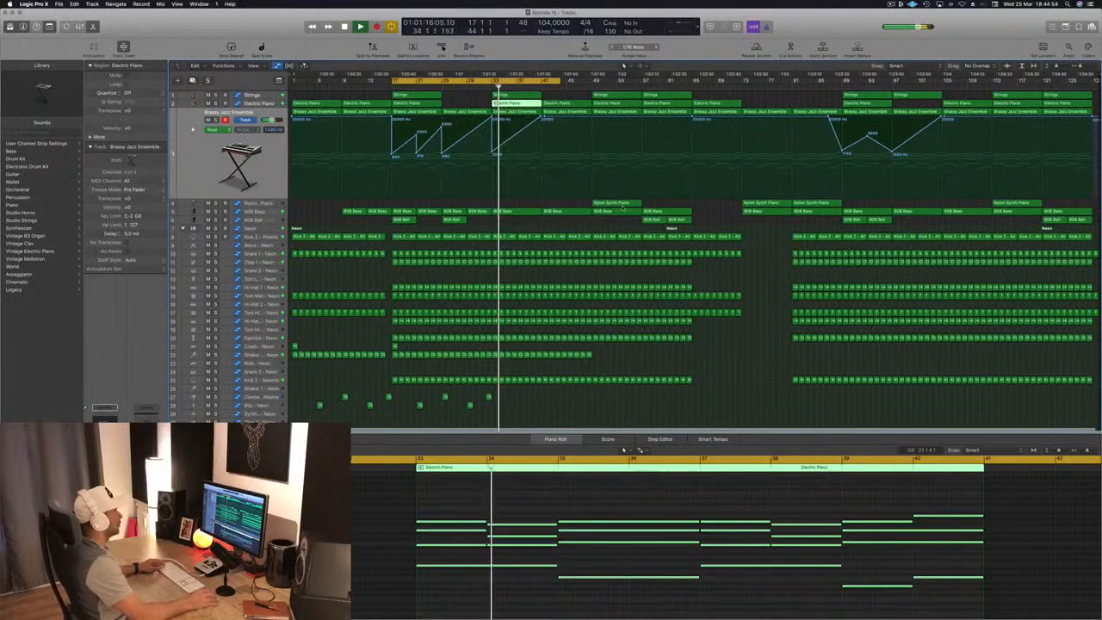
{"action": "left_click_drag", "start_coordinate": [623, 203], "coordinate": [519, 208]}
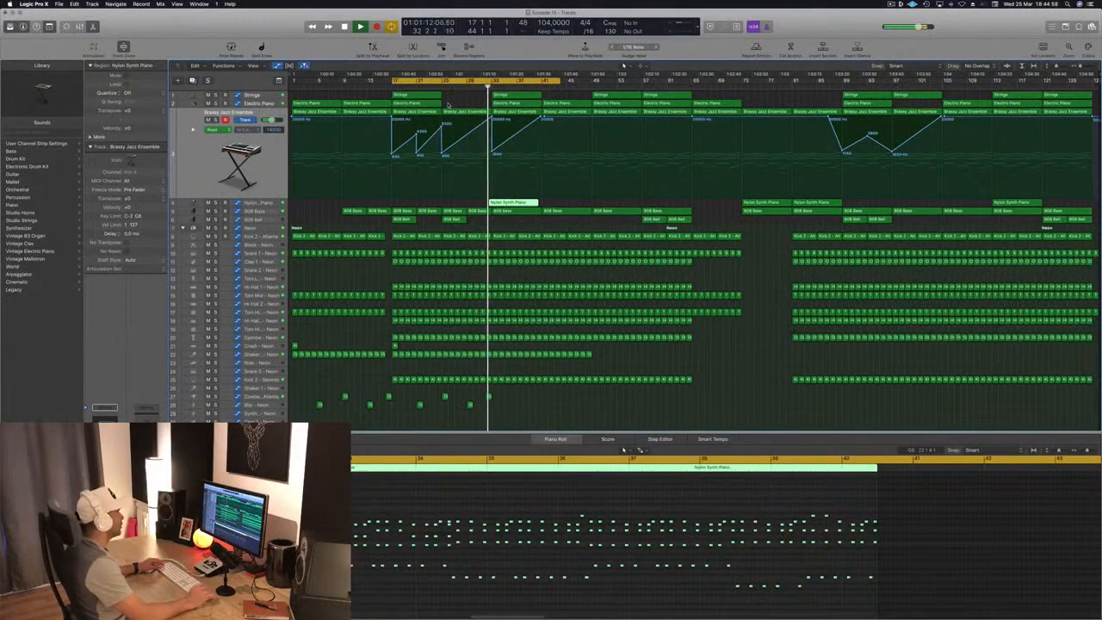
{"action": "scroll", "coordinate": [448, 104], "scroll_direction": "up", "scroll_amount": 5}
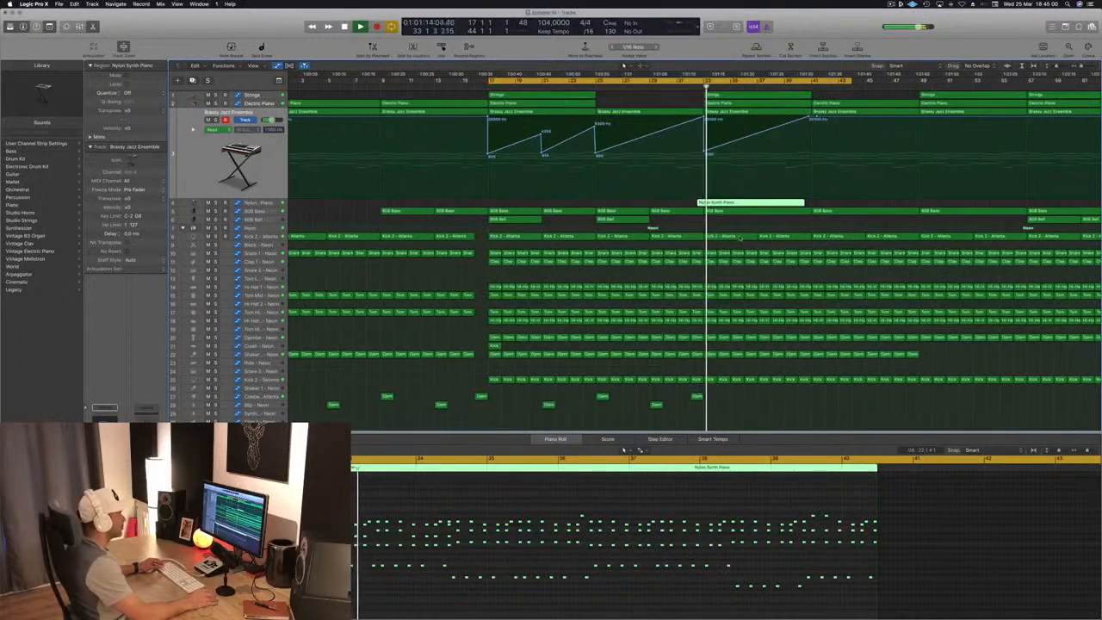
{"action": "left_click_drag", "start_coordinate": [730, 201], "coordinate": [738, 202]}
{"action": "scroll", "coordinate": [694, 202], "scroll_direction": "down", "scroll_amount": 4}
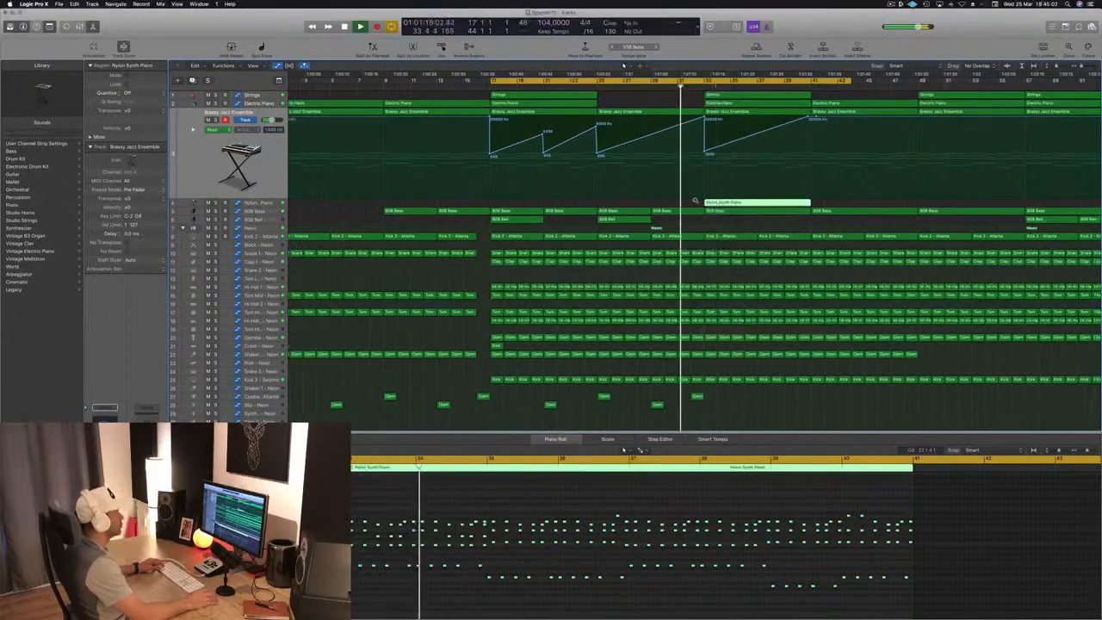
{"action": "scroll", "coordinate": [686, 202], "scroll_direction": "down", "scroll_amount": 3}
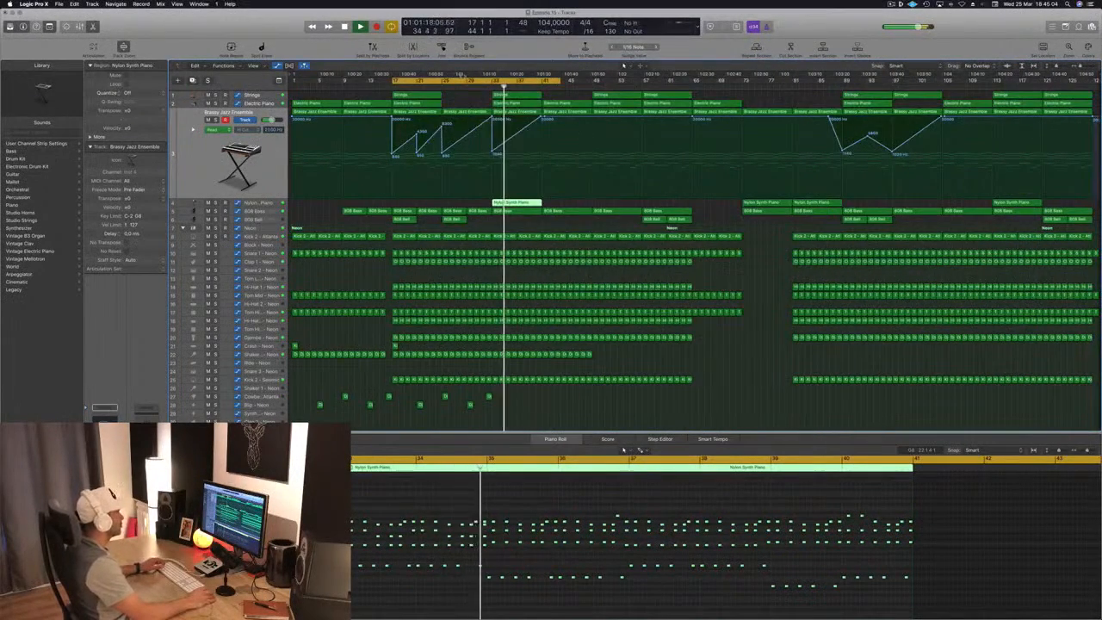
{"action": "left_click", "coordinate": [484, 89]}
{"action": "left_click", "coordinate": [267, 204]}
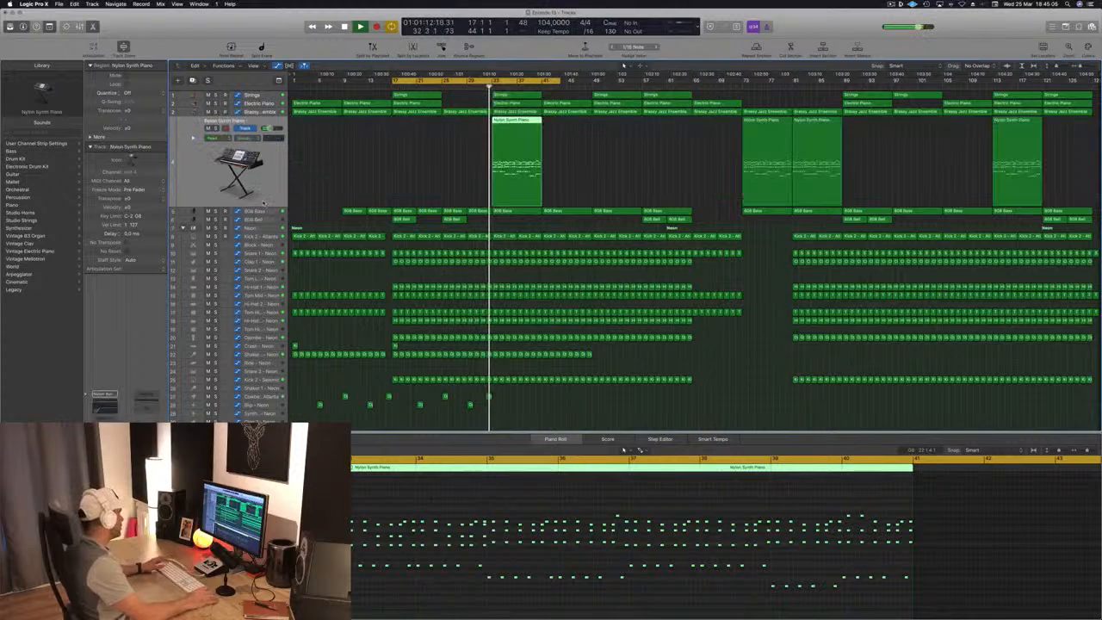
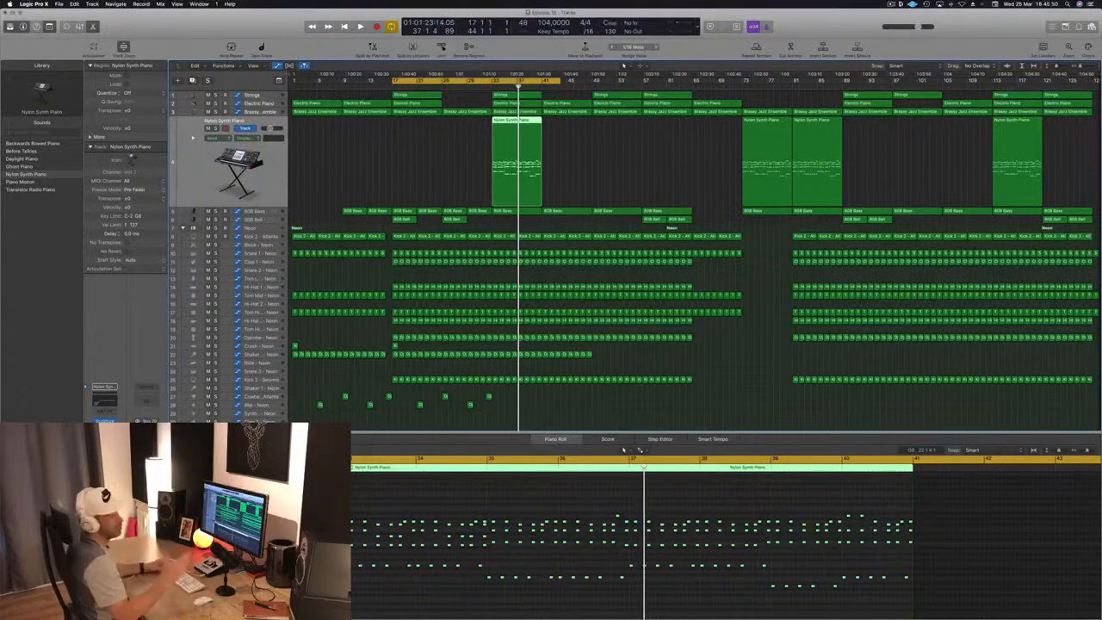
- Move the cycle range to start at bar 33 and extend past bar 57, playing the section back
{"action": "key", "text": "space"}
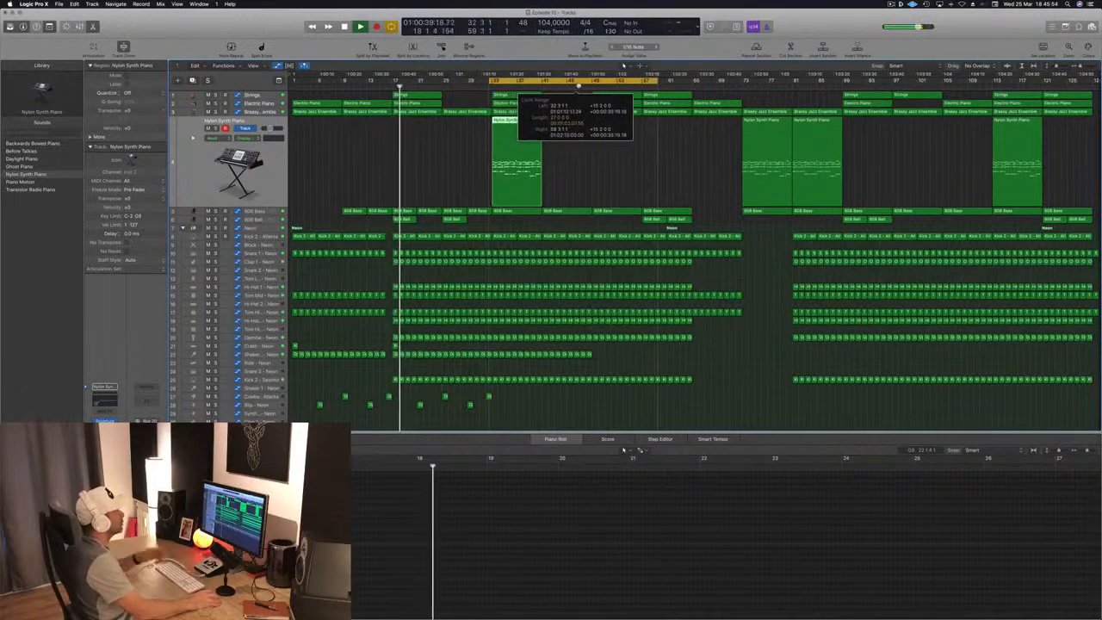
{"action": "key", "text": "space"}
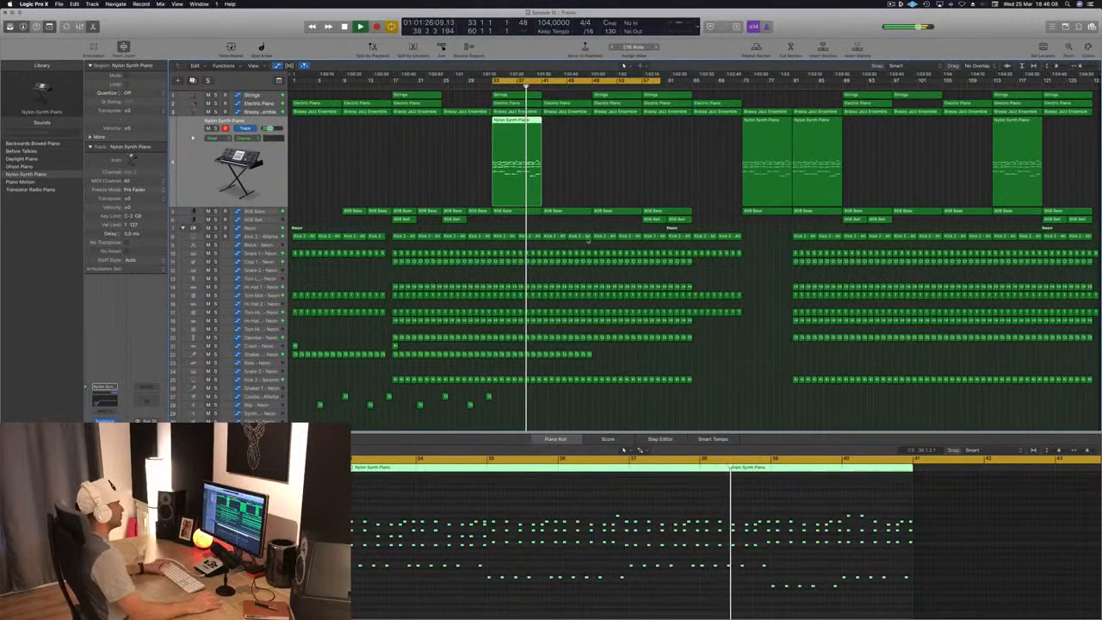
{"action": "left_click", "coordinate": [580, 159]}
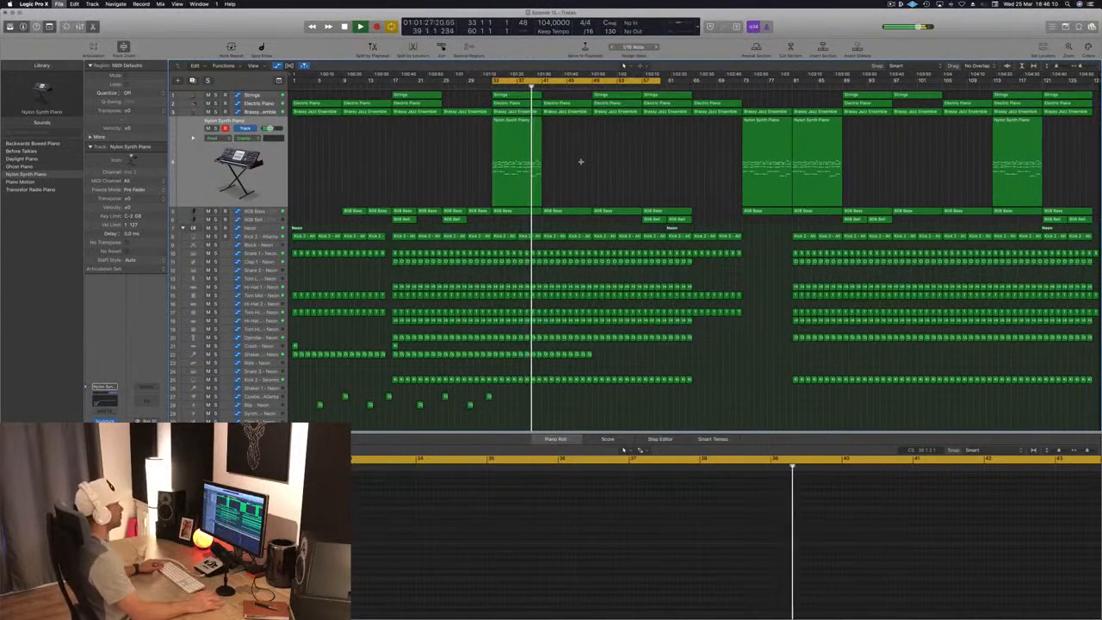
{"action": "scroll", "coordinate": [588, 162], "scroll_direction": "up", "scroll_amount": 2}
{"action": "scroll", "coordinate": [588, 164], "scroll_direction": "down", "scroll_amount": 2}
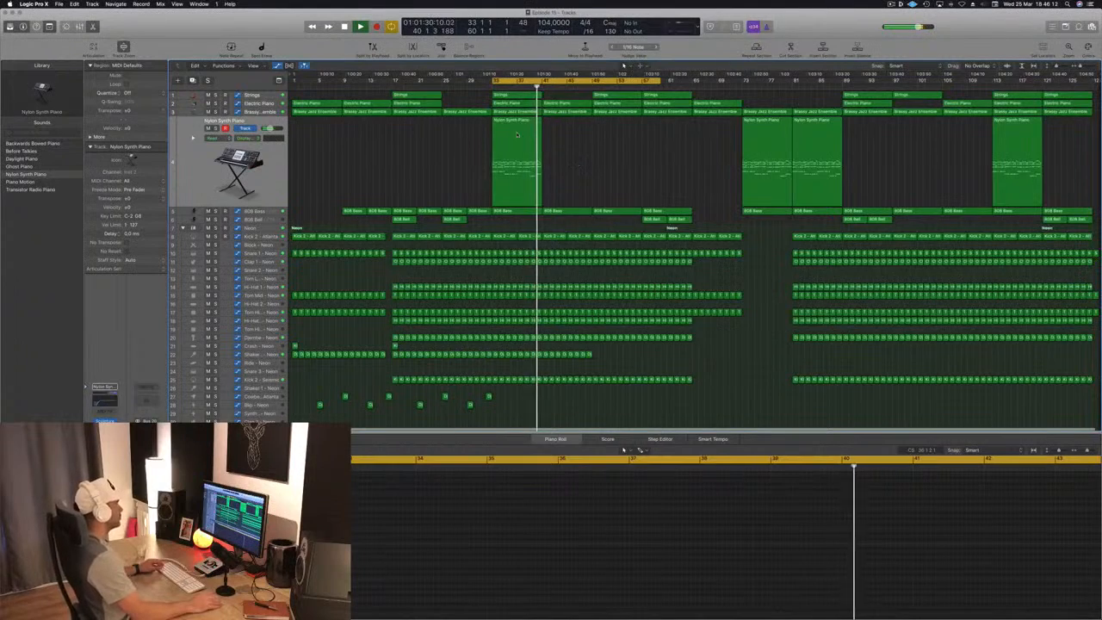
- Copy the bar 33 Nylon Synth Piano region to bar 41 and replay from bar 33
{"action": "left_click", "coordinate": [529, 169]}
{"action": "left_click_drag", "start_coordinate": [511, 127], "coordinate": [559, 127]}
{"action": "key", "text": "Return"}
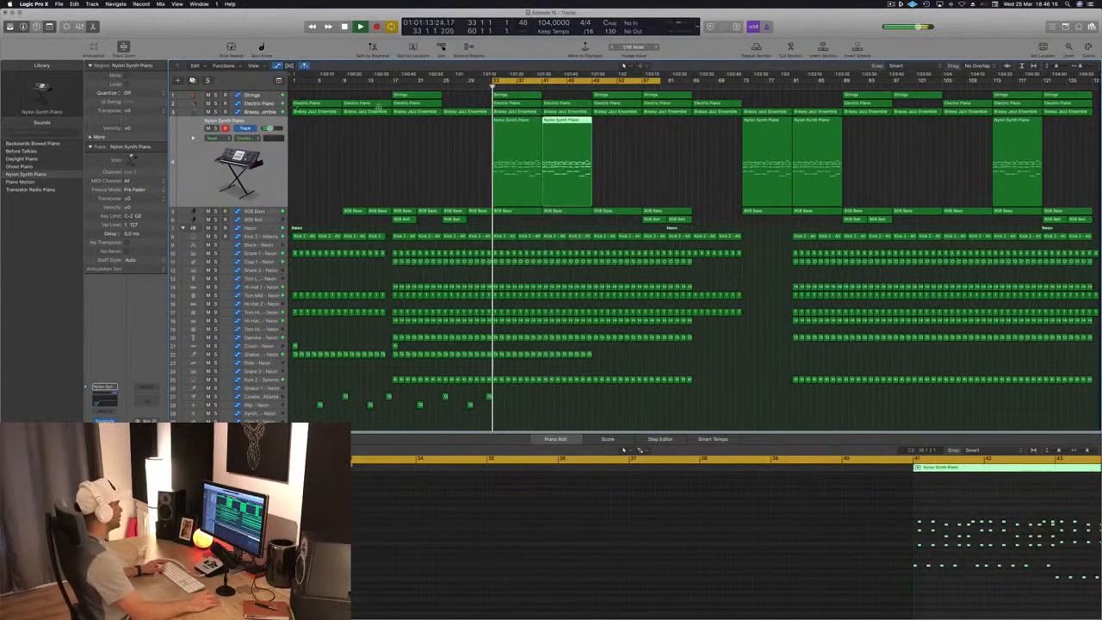
- Pull the Brassy Jazz Ensemble's cutoff automation point at bar 41 down to a deep low and replay the cycle
{"action": "left_click", "coordinate": [537, 112]}
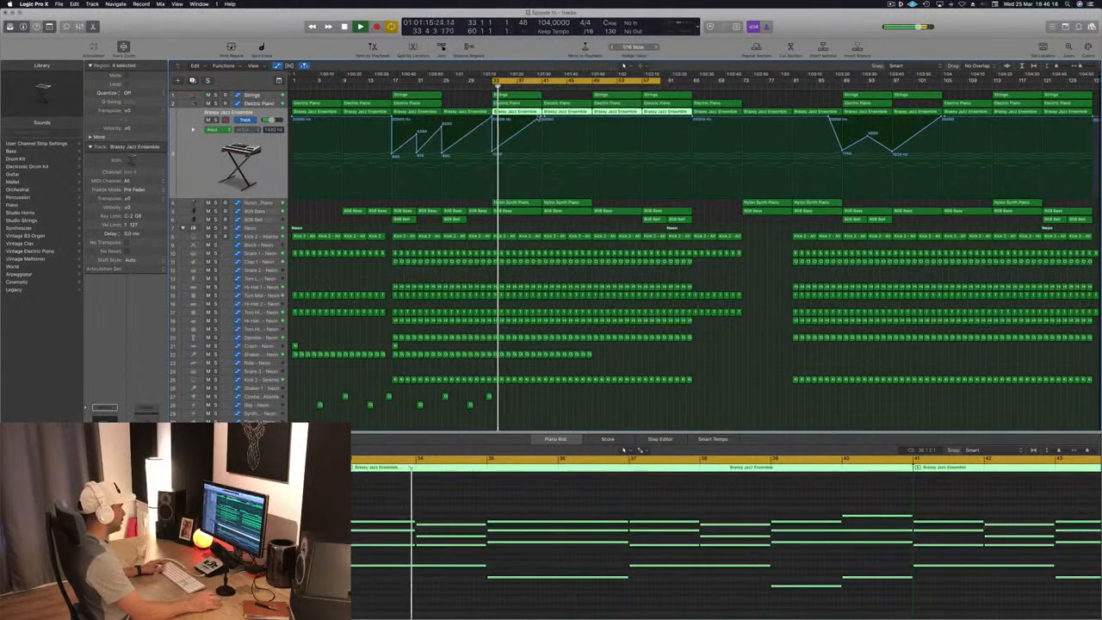
{"action": "left_click", "coordinate": [535, 87]}
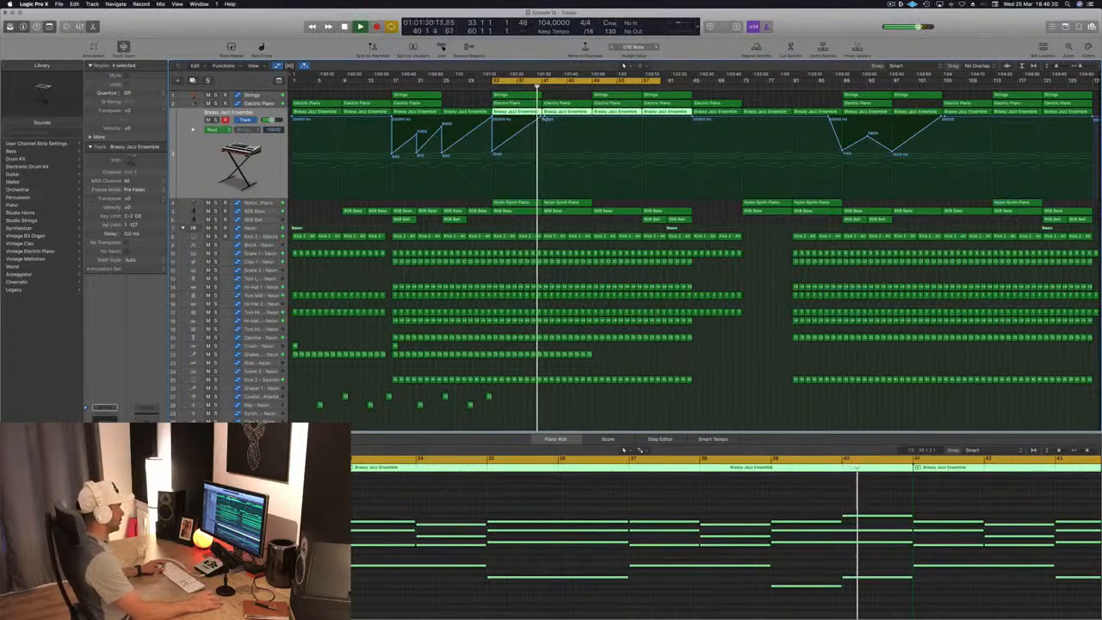
{"action": "left_click_drag", "start_coordinate": [545, 118], "coordinate": [545, 172]}
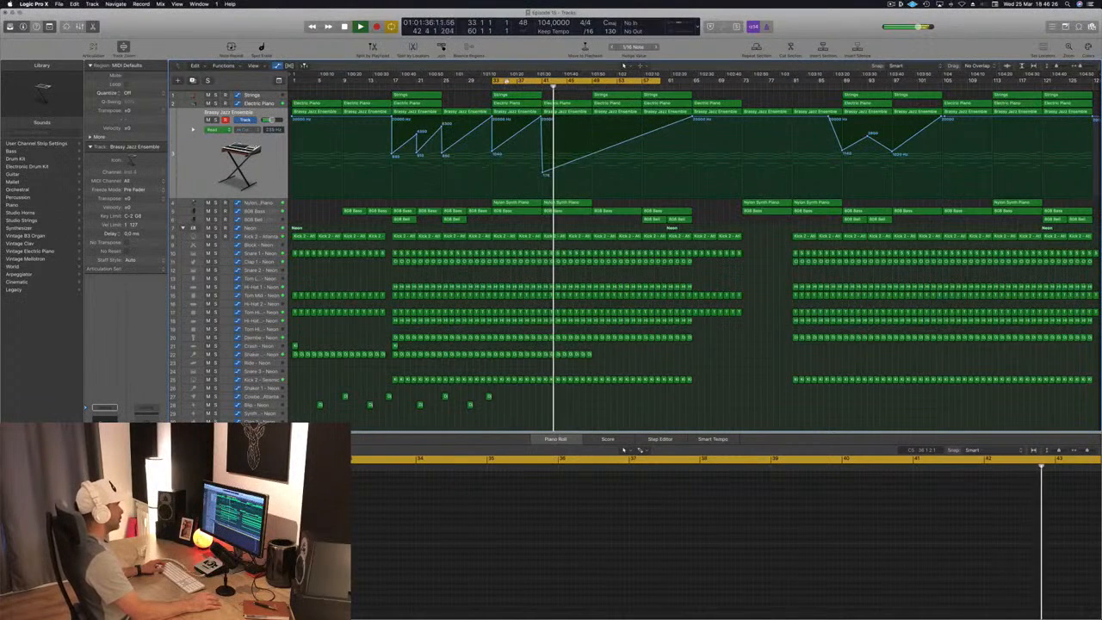
{"action": "key", "text": "space"}
{"action": "key", "text": "space"}
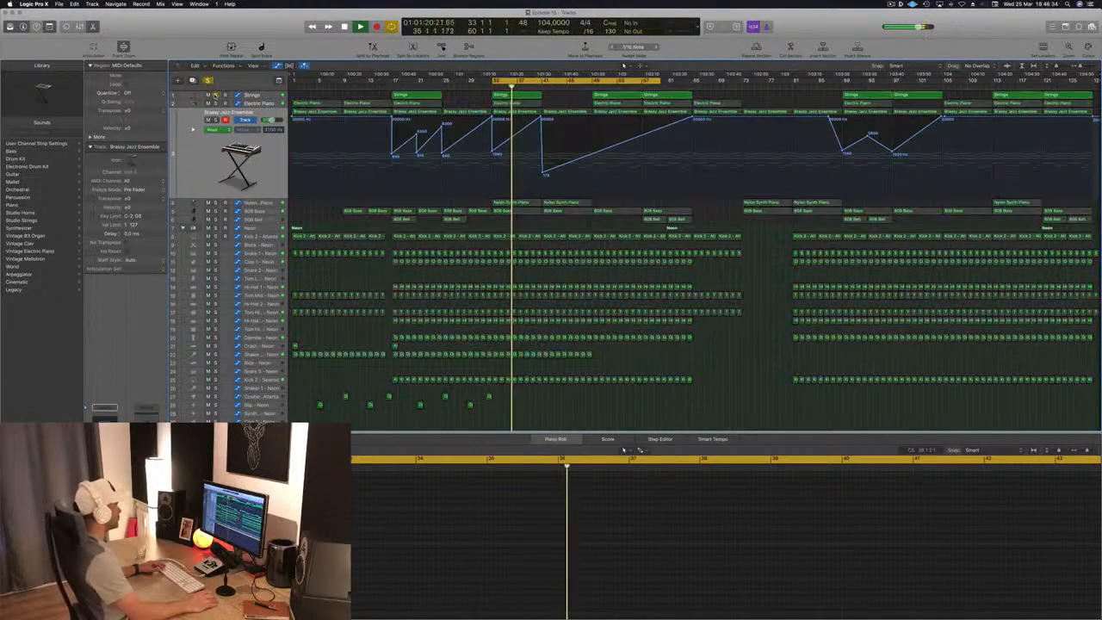
- Copy the bar 33 Strings region to bar 41 and the Shaker track's bar 41–48 regions to bar 49
{"action": "left_click_drag", "start_coordinate": [518, 96], "coordinate": [571, 102]}
{"action": "left_click", "coordinate": [470, 94]}
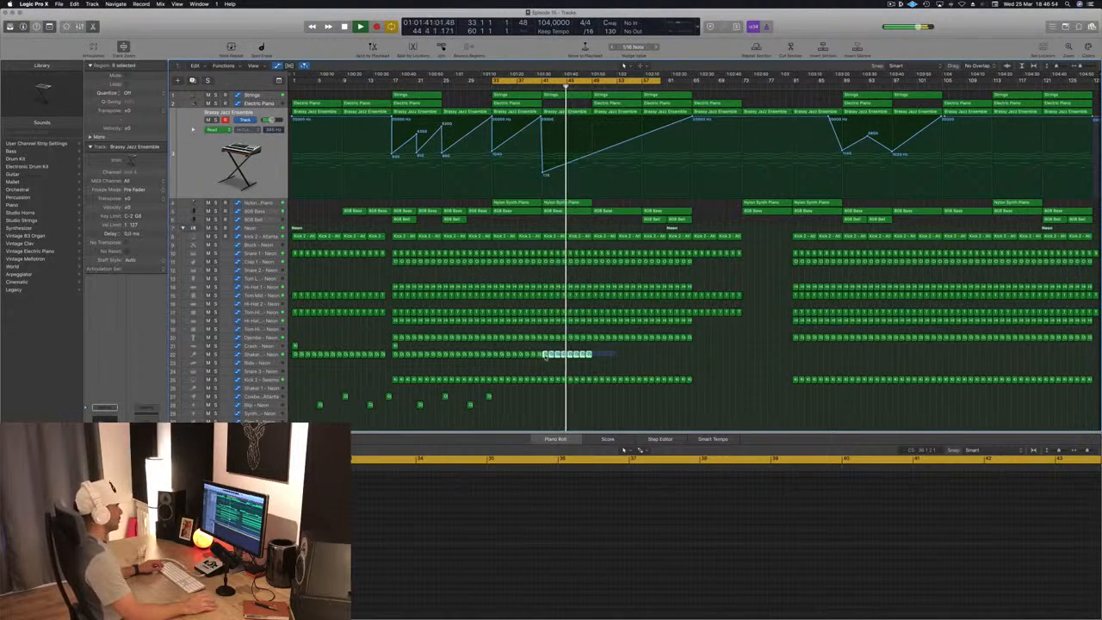
{"action": "left_click_drag", "start_coordinate": [545, 356], "coordinate": [593, 356]}
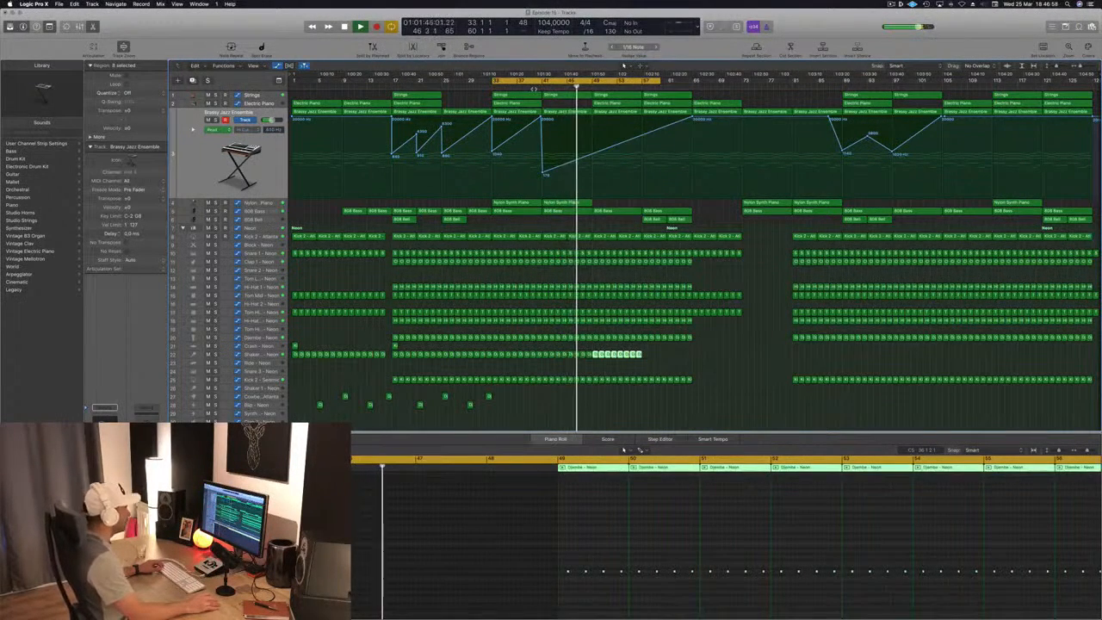
- Copy the bar 41 Nylon Synth Piano region to bar 49 and add Brassy Jazz Ensemble automation points at bar 49
{"action": "left_click", "coordinate": [533, 88]}
{"action": "left_click", "coordinate": [591, 157]}
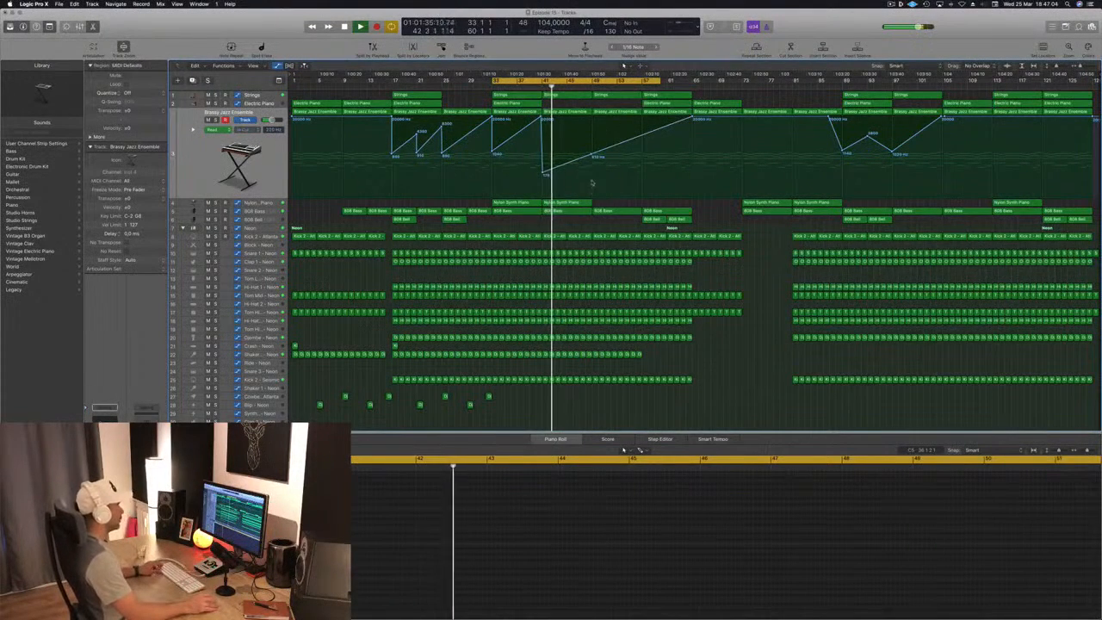
{"action": "left_click_drag", "start_coordinate": [574, 202], "coordinate": [624, 202]}
{"action": "left_click_drag", "start_coordinate": [594, 155], "coordinate": [594, 165]}
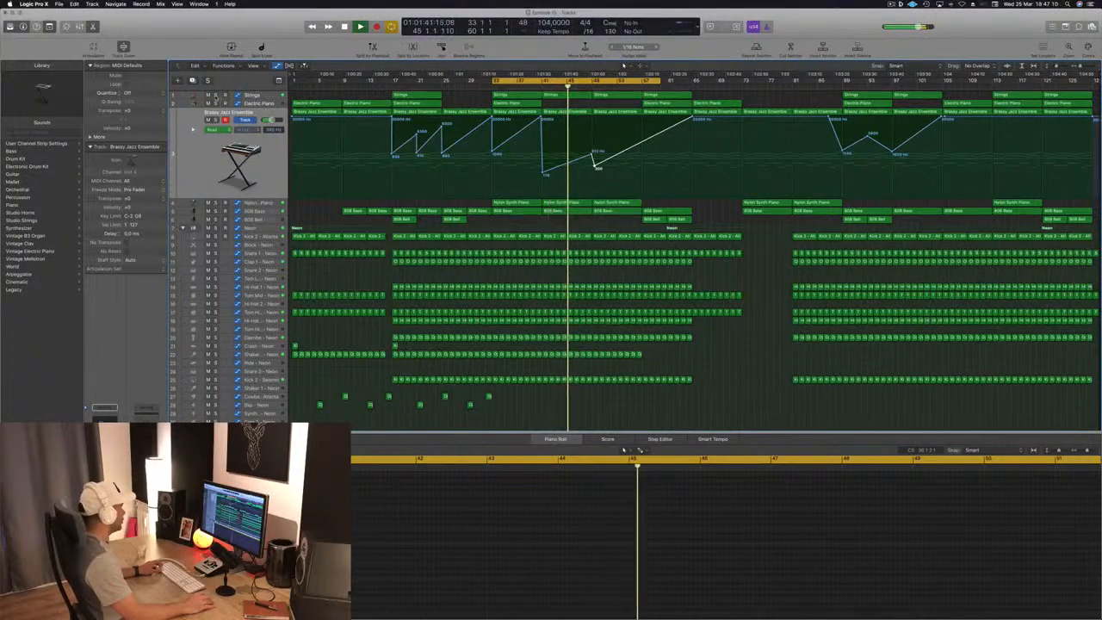
- Shift the lower Brassy Jazz Ensemble automation point from bar 49 to bar 57 and set it to 840 Hz
{"action": "key", "text": "ctrl+s"}
{"action": "key", "text": "ctrl+s"}
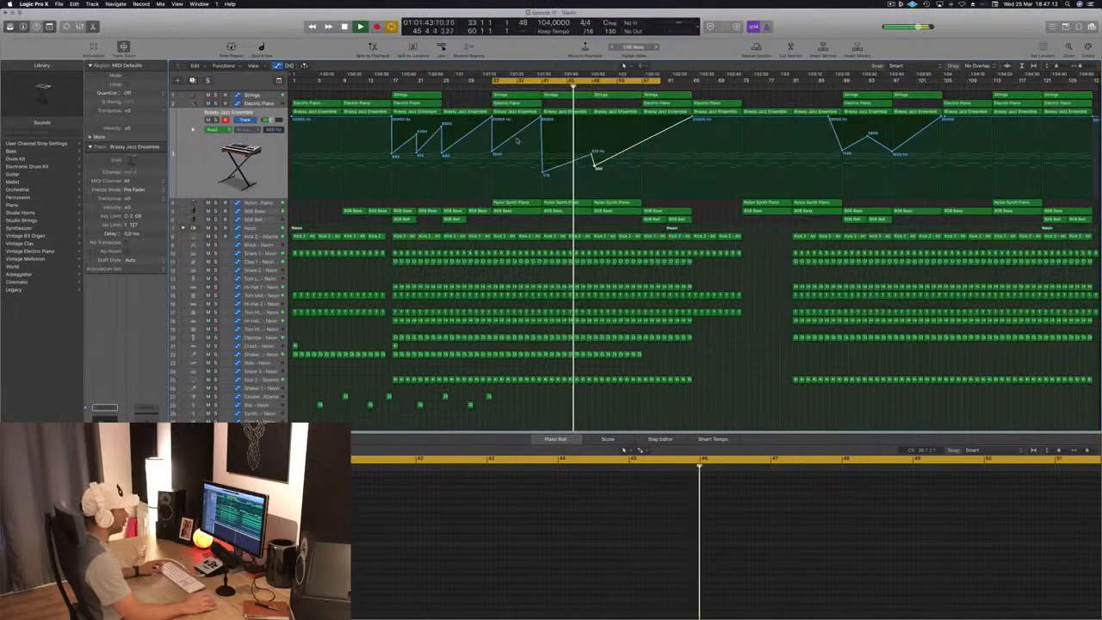
{"action": "left_click_drag", "start_coordinate": [595, 166], "coordinate": [643, 155]}
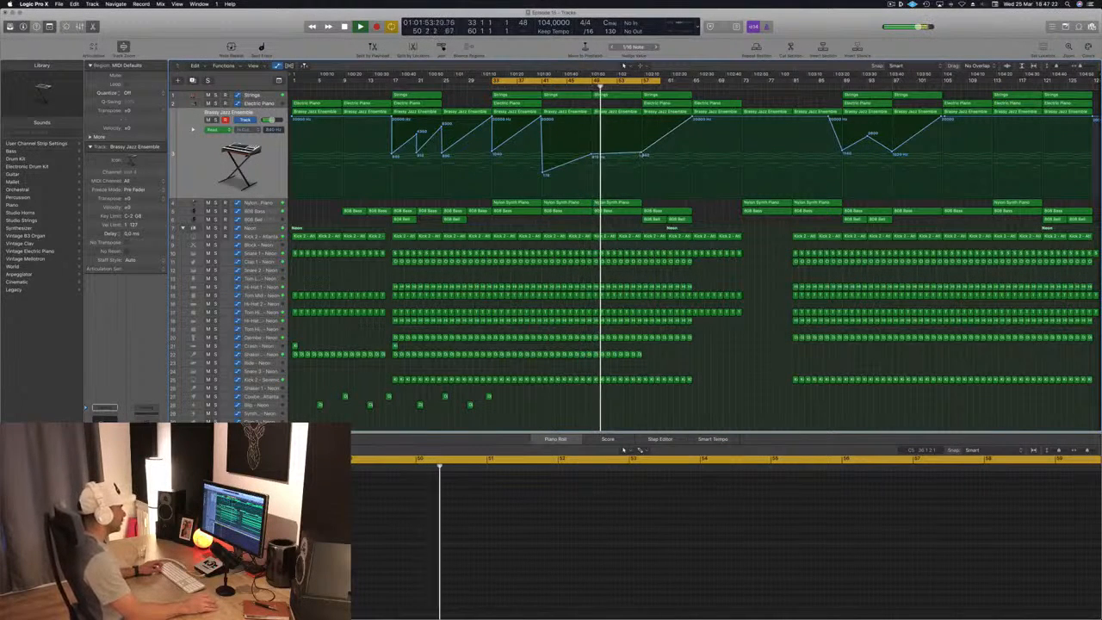
{"action": "left_click_drag", "start_coordinate": [643, 155], "coordinate": [640, 156]}
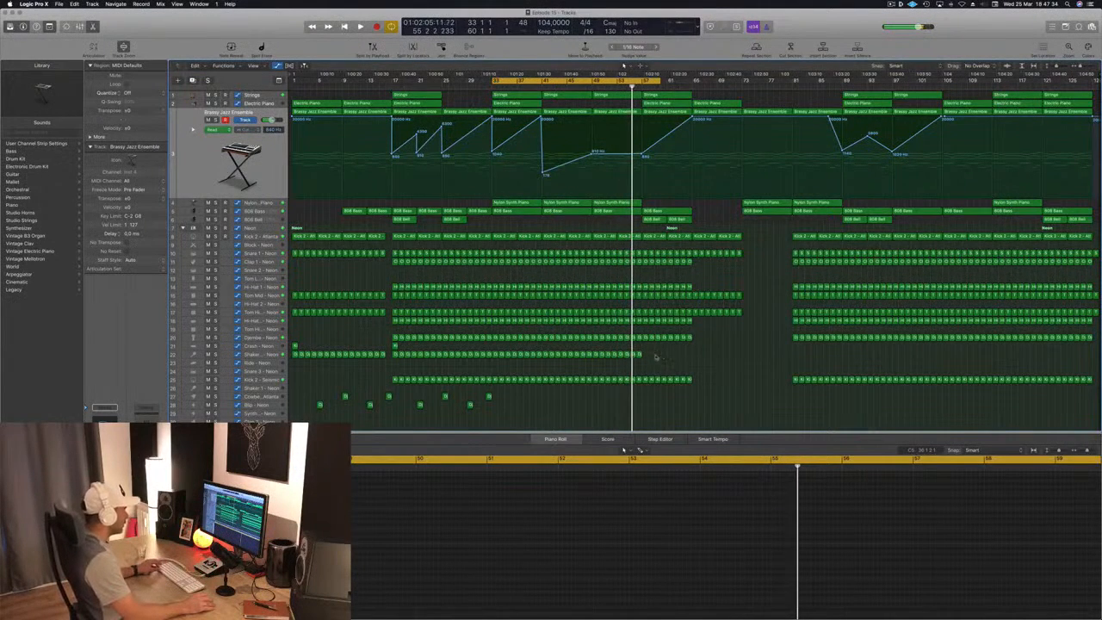
- Repeat the Shaker track's bar 53–56 regions so the part continues up to bar 65
{"action": "left_click_drag", "start_coordinate": [619, 360], "coordinate": [618, 360]}
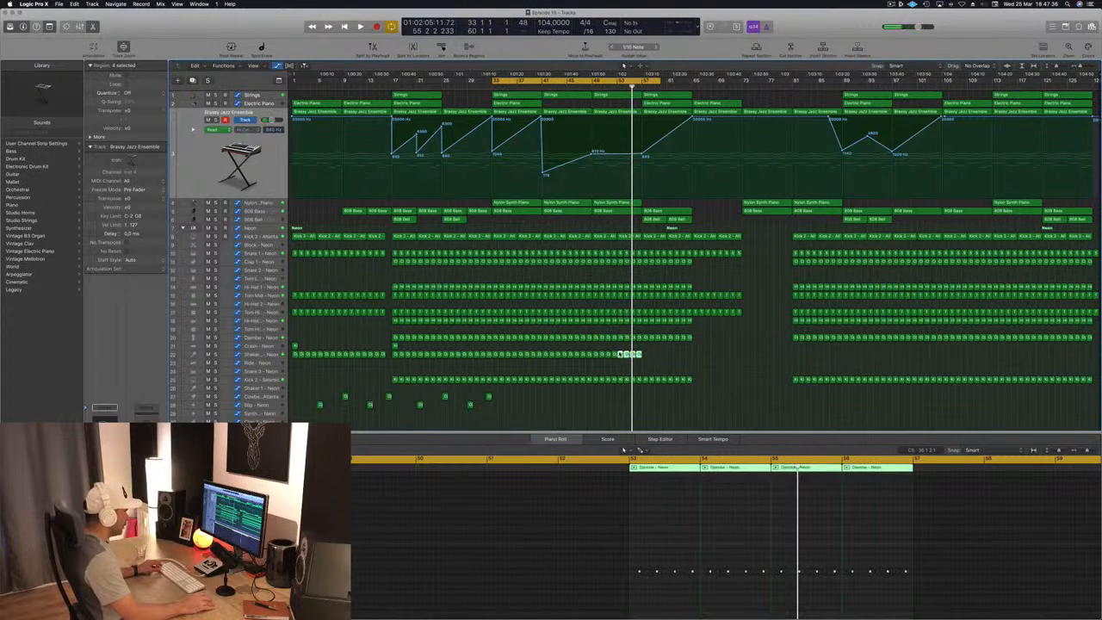
{"action": "key", "text": "super+r"}
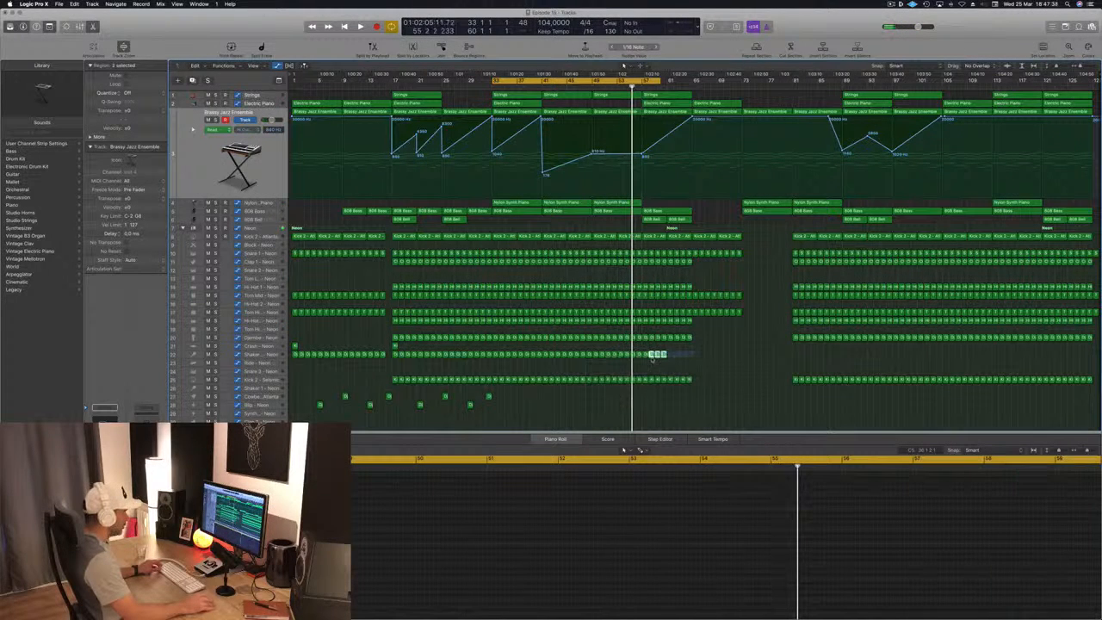
{"action": "left_click_drag", "start_coordinate": [645, 355], "coordinate": [672, 360]}
{"action": "left_click", "coordinate": [716, 360]}
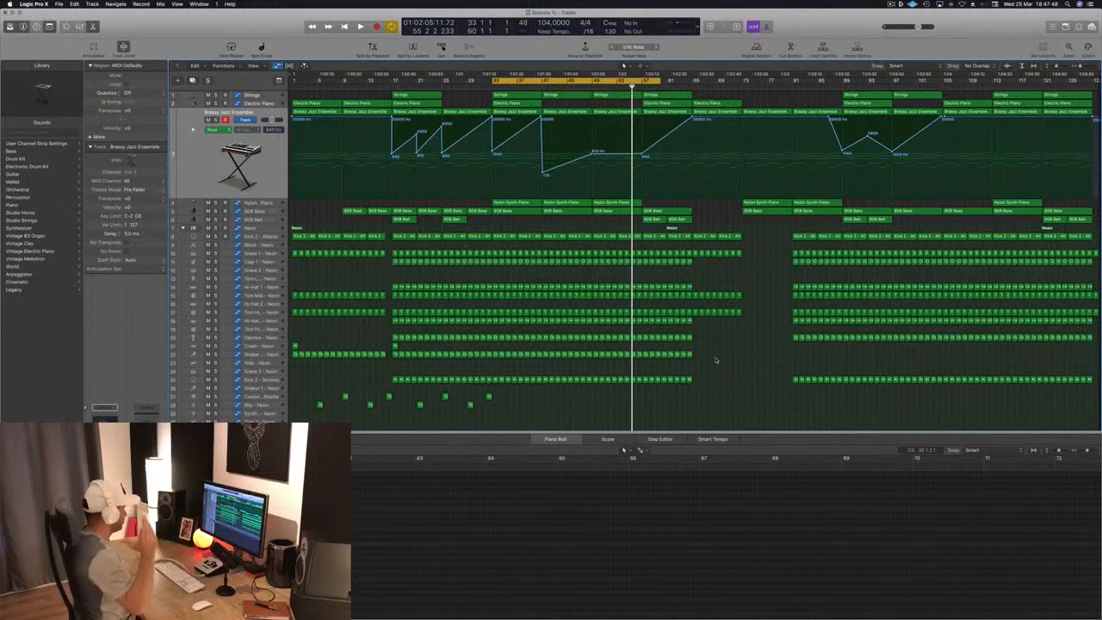
- Play the section from bar 33, jump ahead to bar 49 and save the project
{"action": "key", "text": "space"}
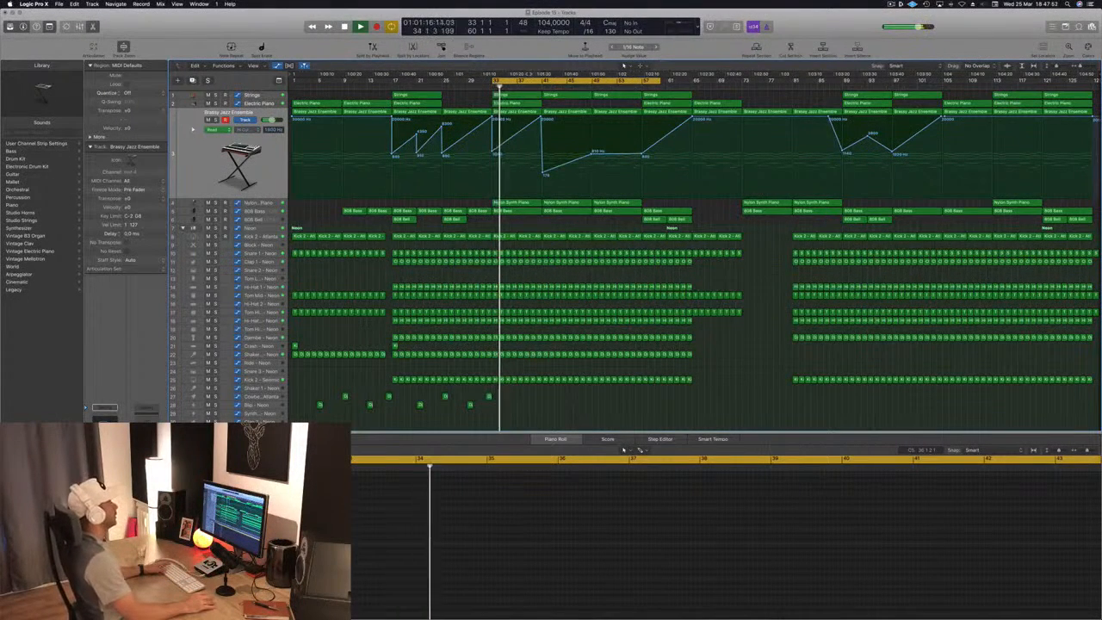
{"action": "left_click", "coordinate": [591, 86]}
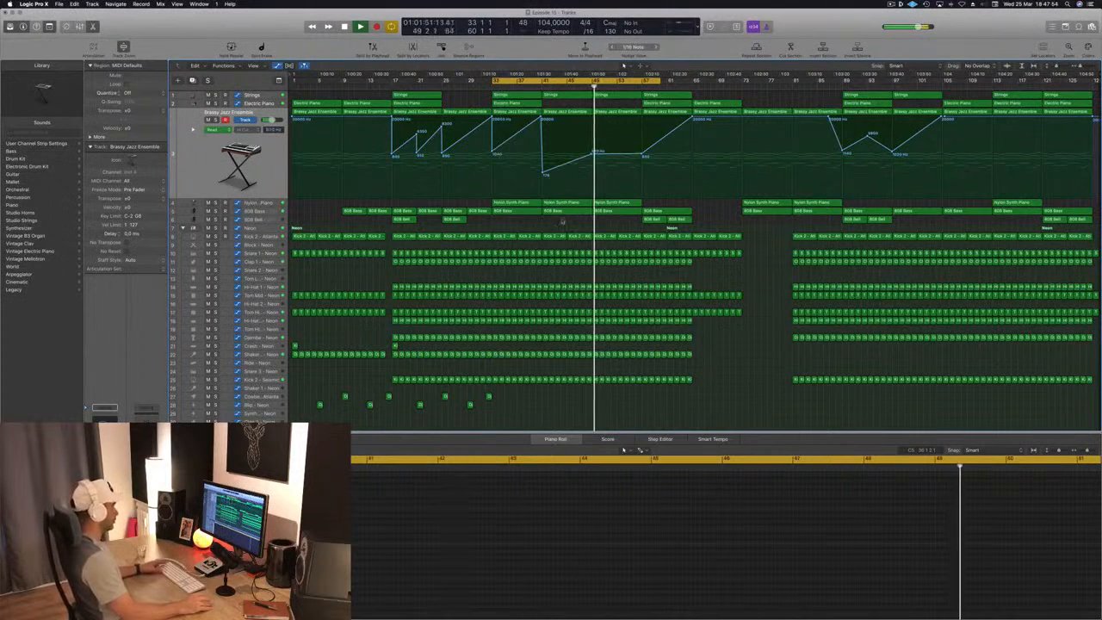
{"action": "key", "text": "super+s"}
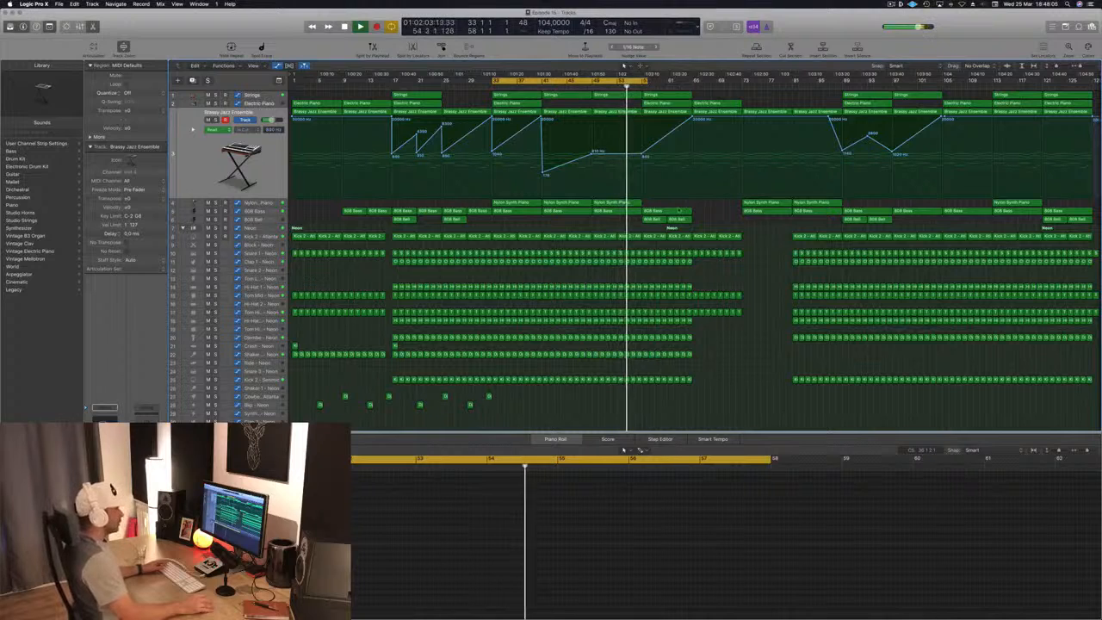
{"action": "key", "text": "space"}
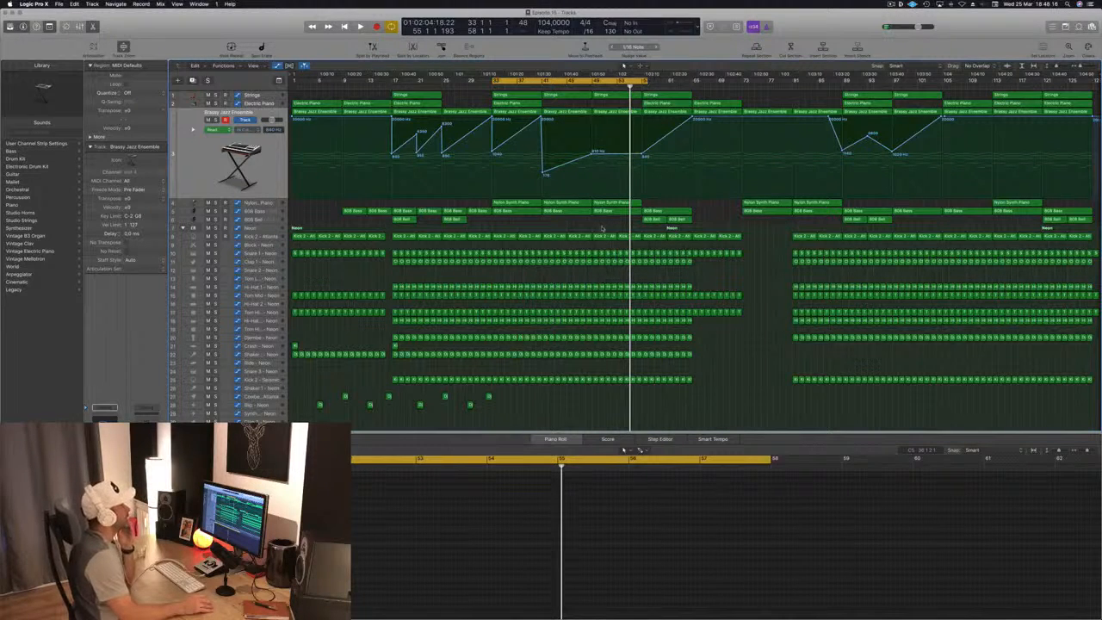
- Replay from bar 49 and extend the cycle range's end to bar 65
{"action": "key", "text": "space"}
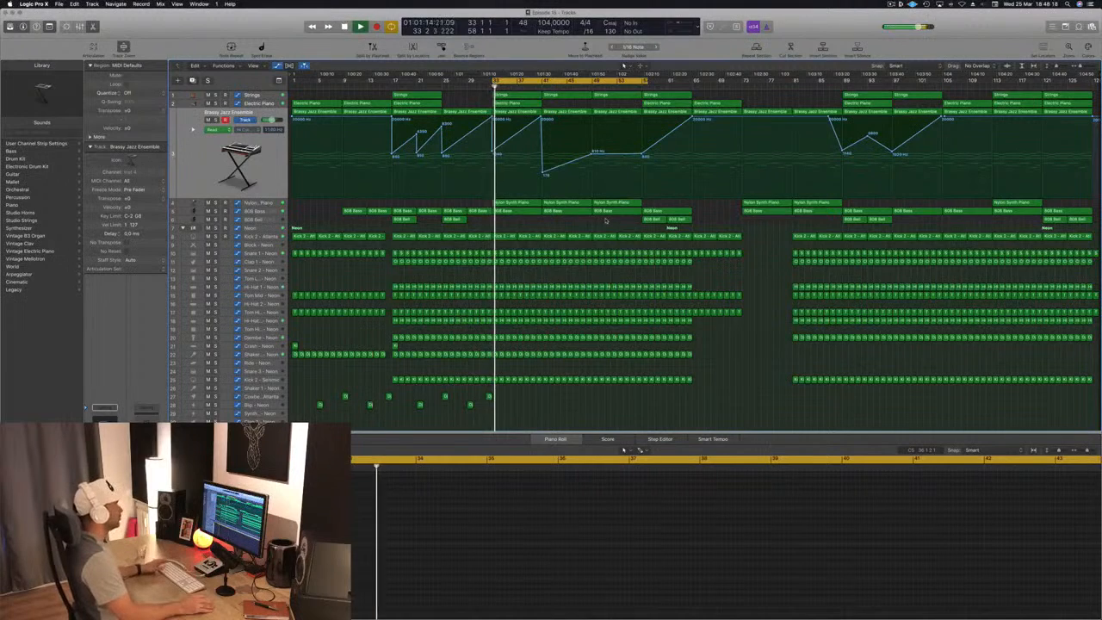
{"action": "left_click", "coordinate": [593, 86]}
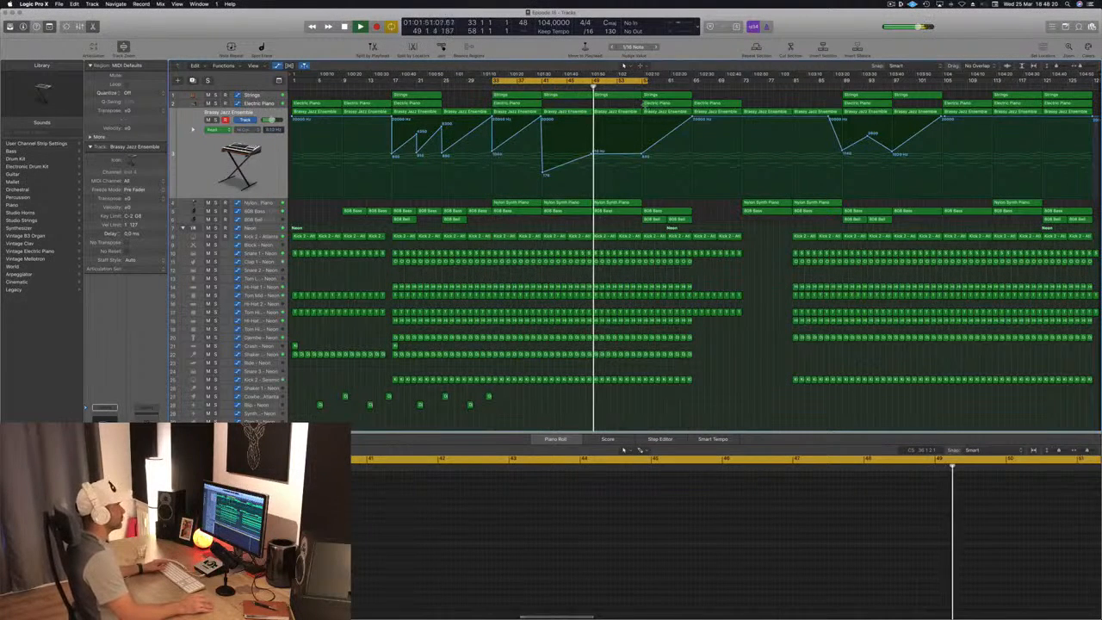
{"action": "left_click", "coordinate": [659, 111]}
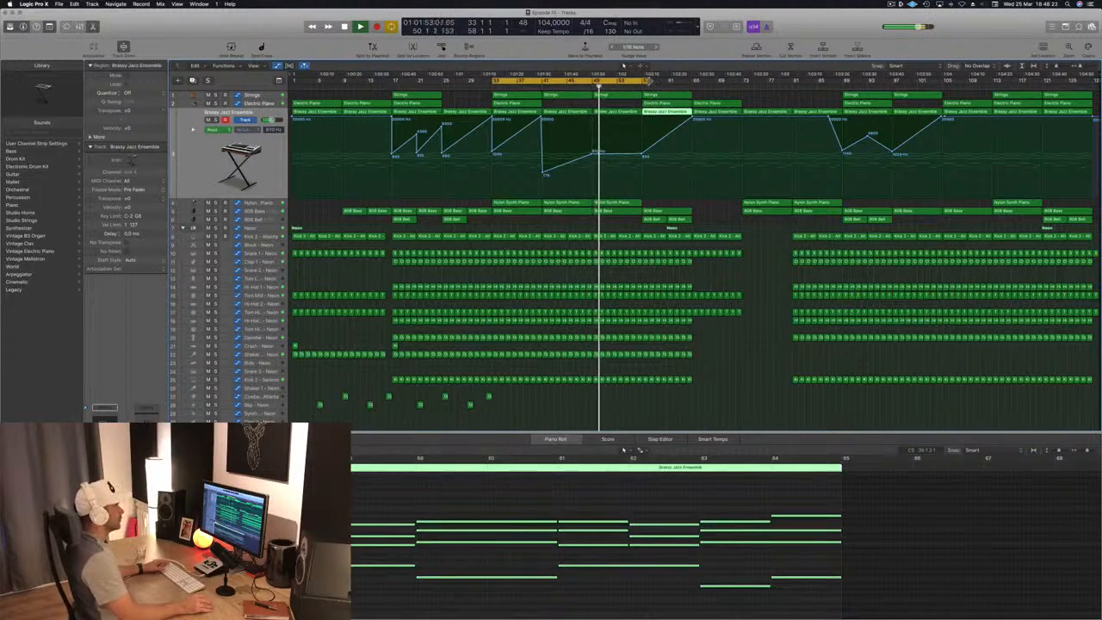
{"action": "left_click_drag", "start_coordinate": [649, 81], "coordinate": [690, 90]}
{"action": "left_click", "coordinate": [709, 212]}
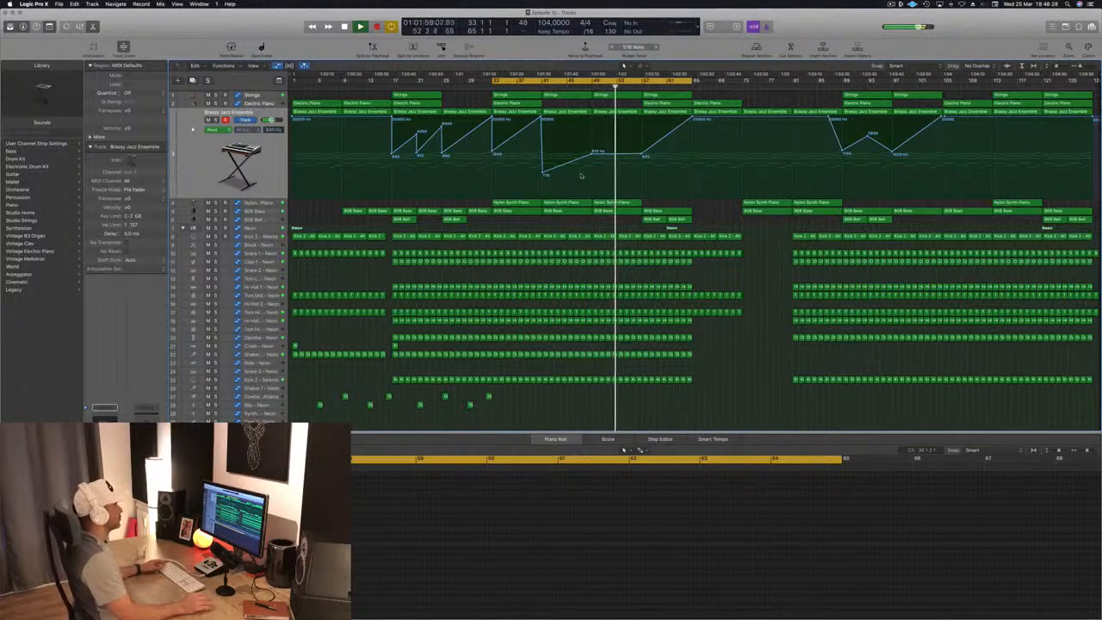
- Delete the Electric Piano region at bar 57
{"action": "left_click", "coordinate": [672, 105]}
{"action": "key", "text": "Delete"}
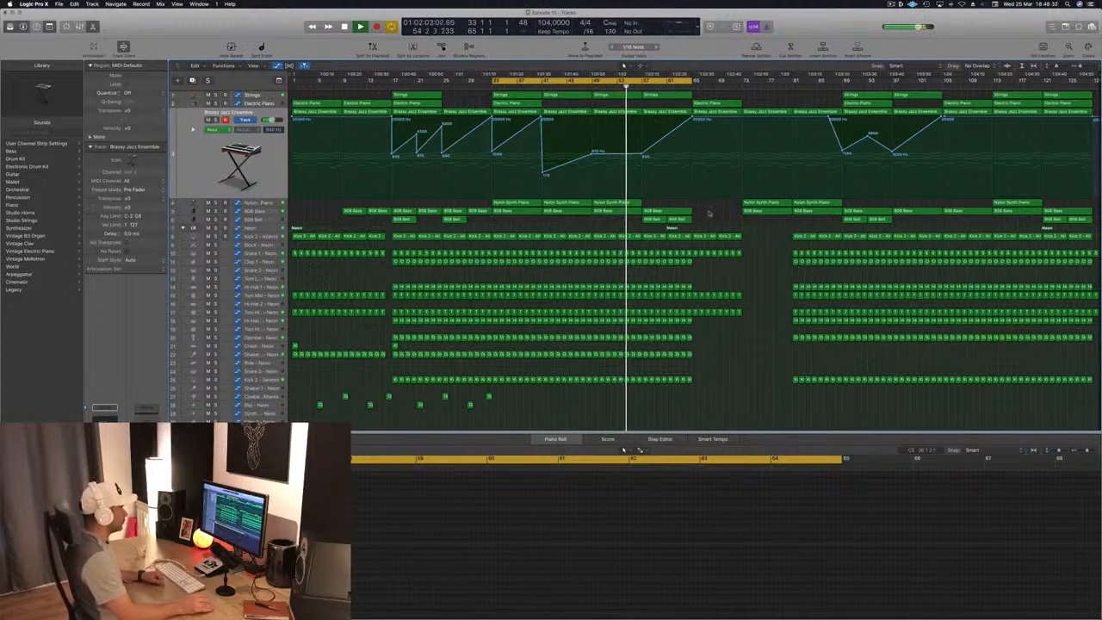
{"action": "left_click", "coordinate": [613, 203]}
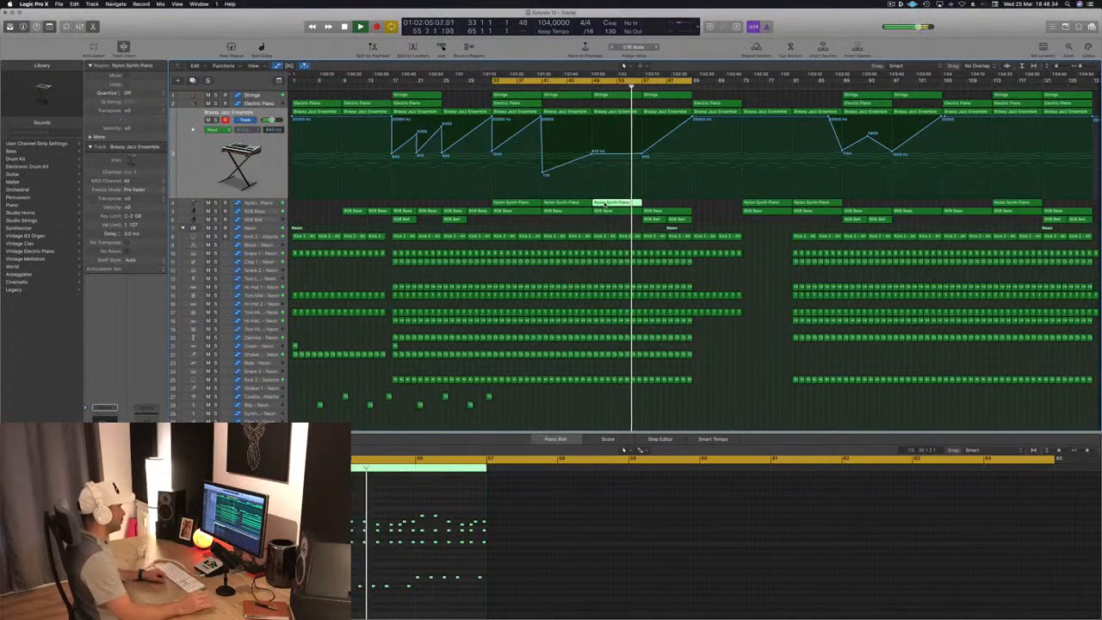
{"action": "left_click", "coordinate": [394, 346]}
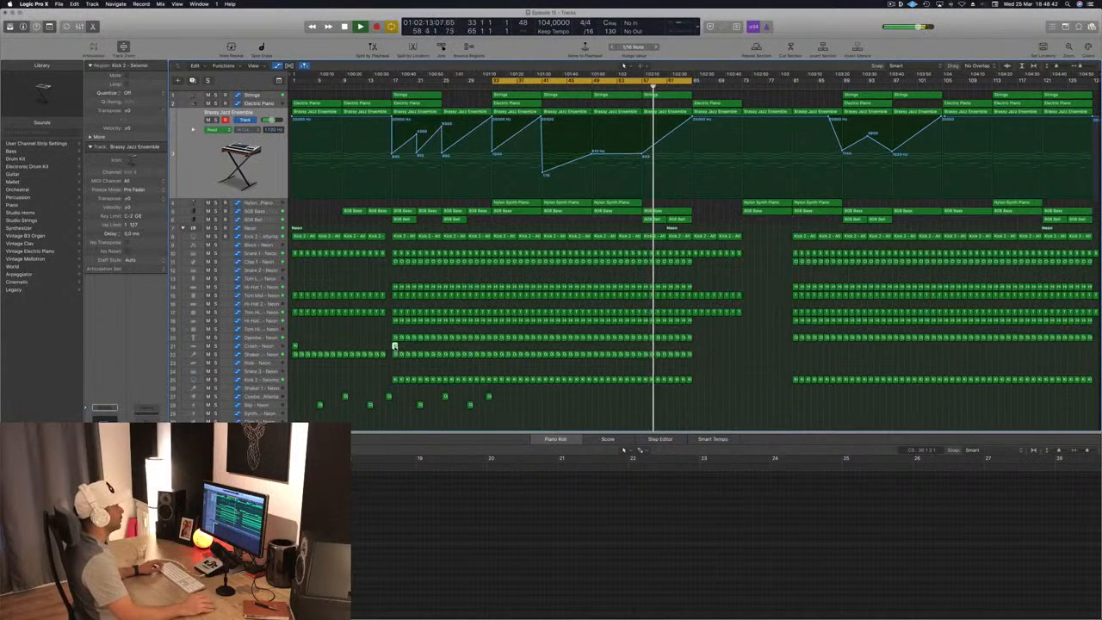
- Add a Brassy Jazz Ensemble automation point at bar 61 and extend the cycle range's end to bar 73
{"action": "left_click", "coordinate": [717, 214]}
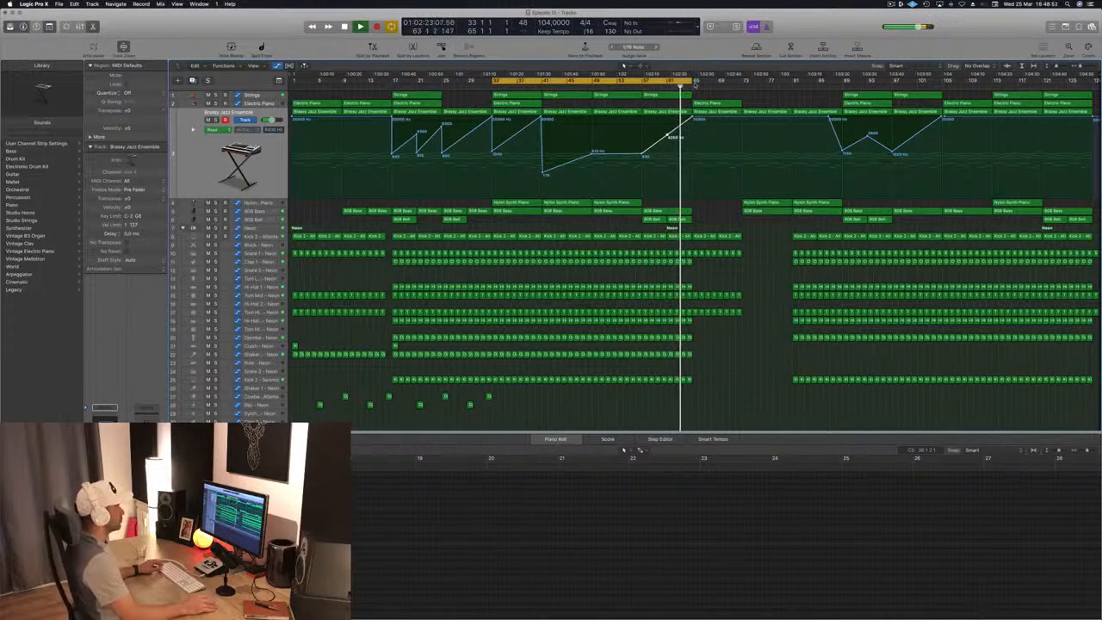
{"action": "left_click_drag", "start_coordinate": [690, 80], "coordinate": [741, 81]}
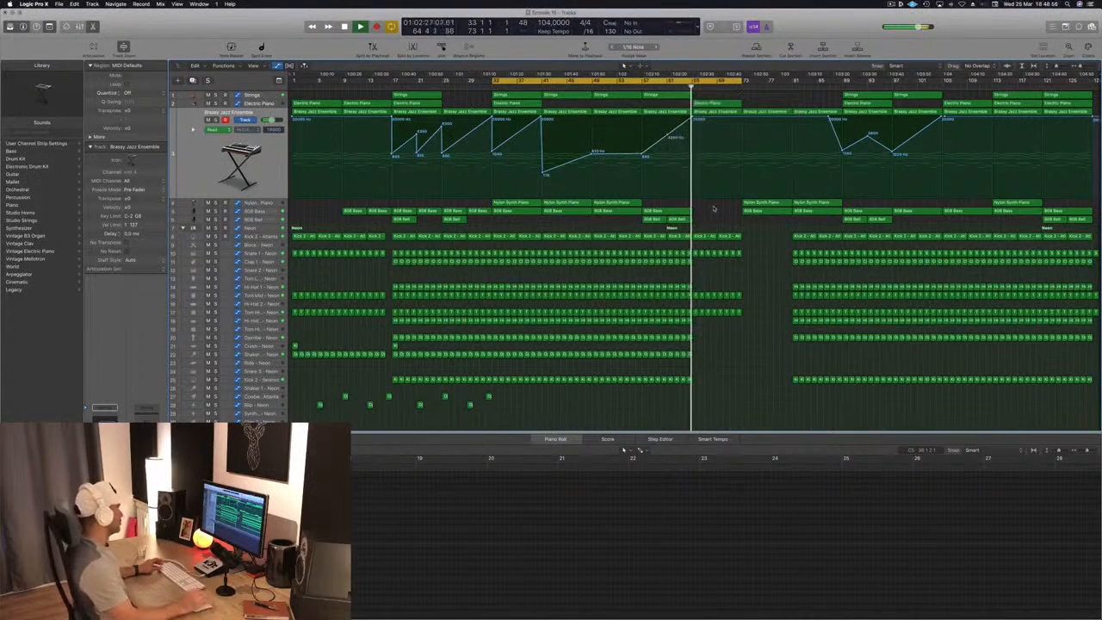
{"action": "left_click", "coordinate": [721, 102]}
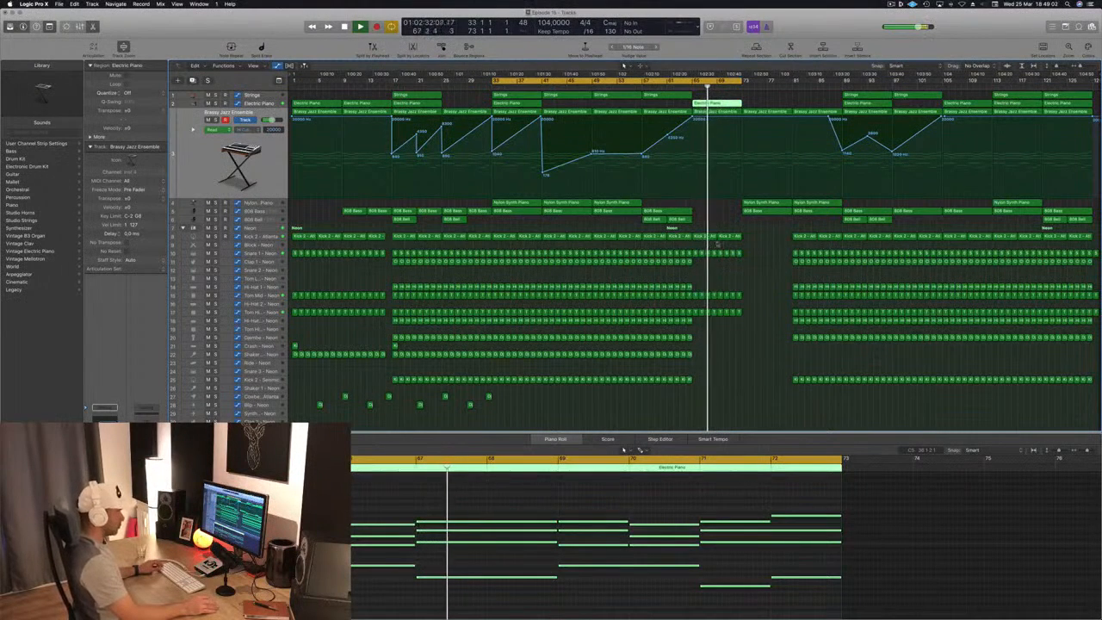
- Save the project and replay the arrangement from around bar 57
{"action": "key", "text": "space"}
{"action": "key", "text": "space"}
{"action": "key", "text": "super+s"}
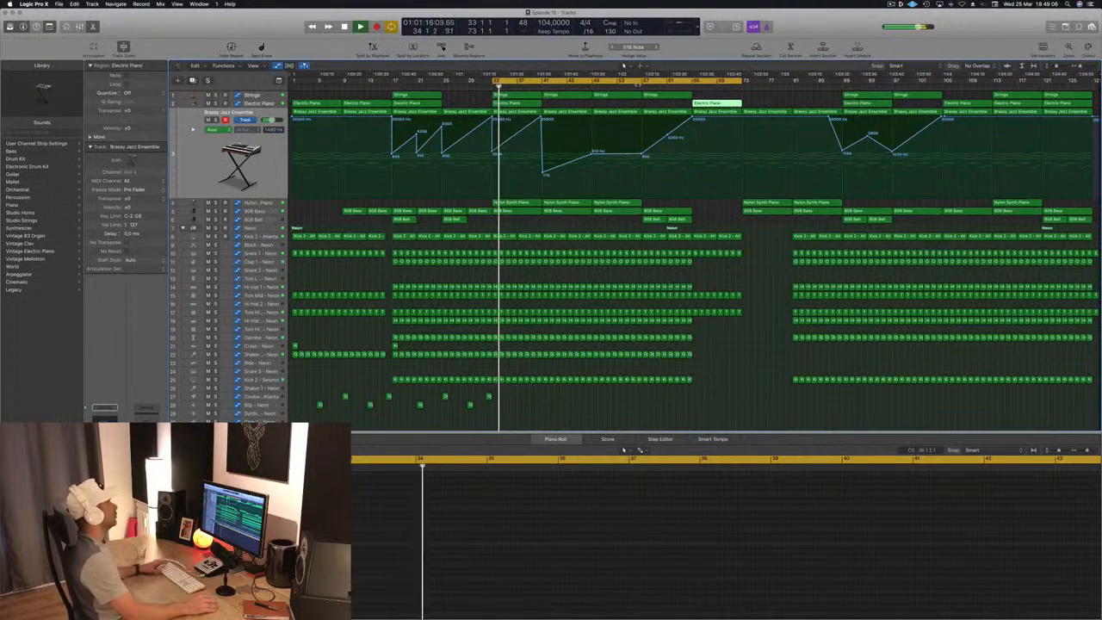
{"action": "left_click", "coordinate": [636, 86]}
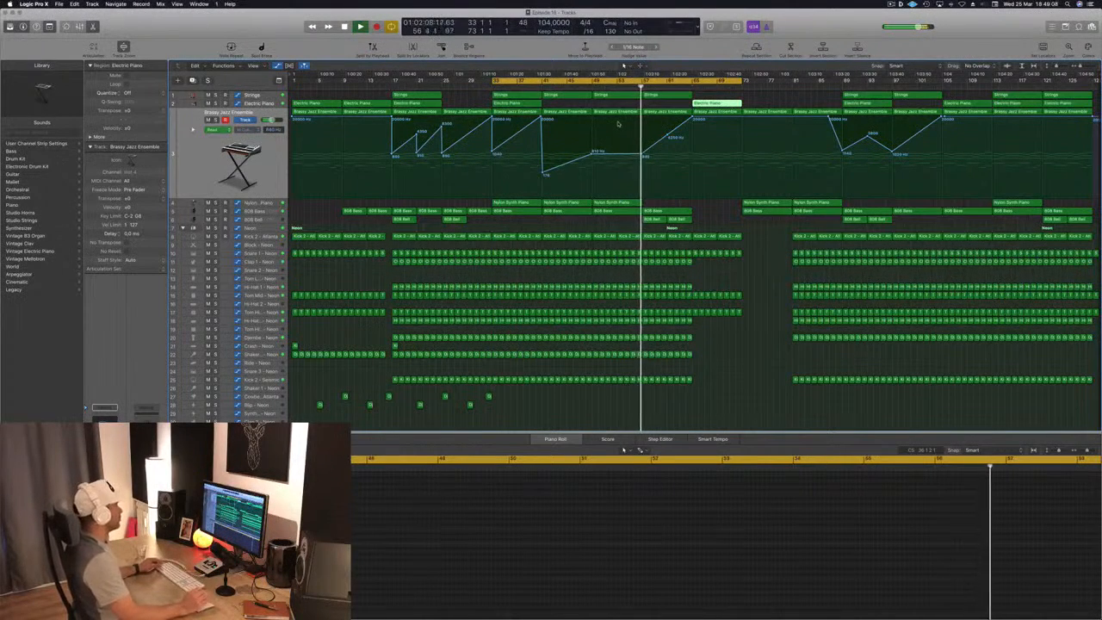
- Try a sharp filter drop at bar 65 in the Brassy Jazz Ensemble automation
{"action": "left_click", "coordinate": [719, 222]}
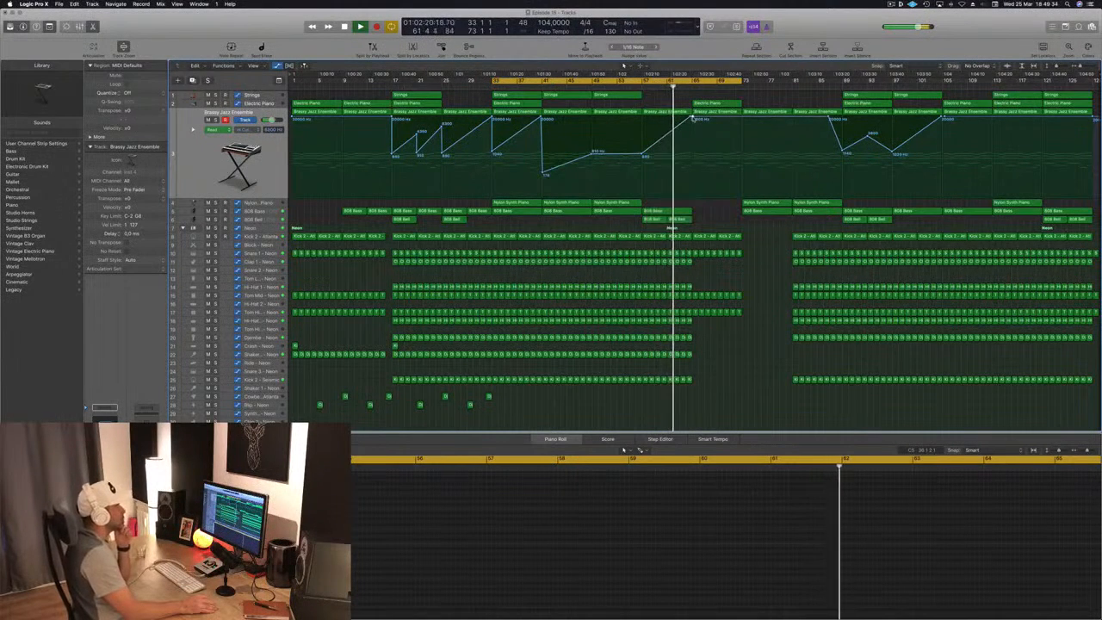
{"action": "left_click_drag", "start_coordinate": [692, 119], "coordinate": [693, 181]}
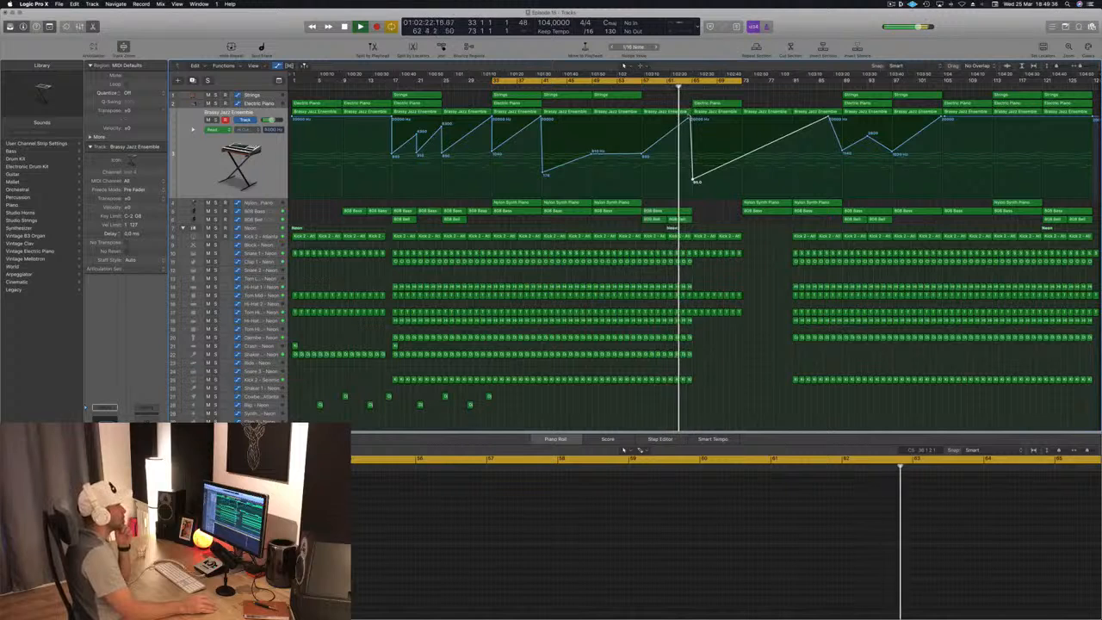
{"action": "left_click_drag", "start_coordinate": [690, 117], "coordinate": [689, 116]}
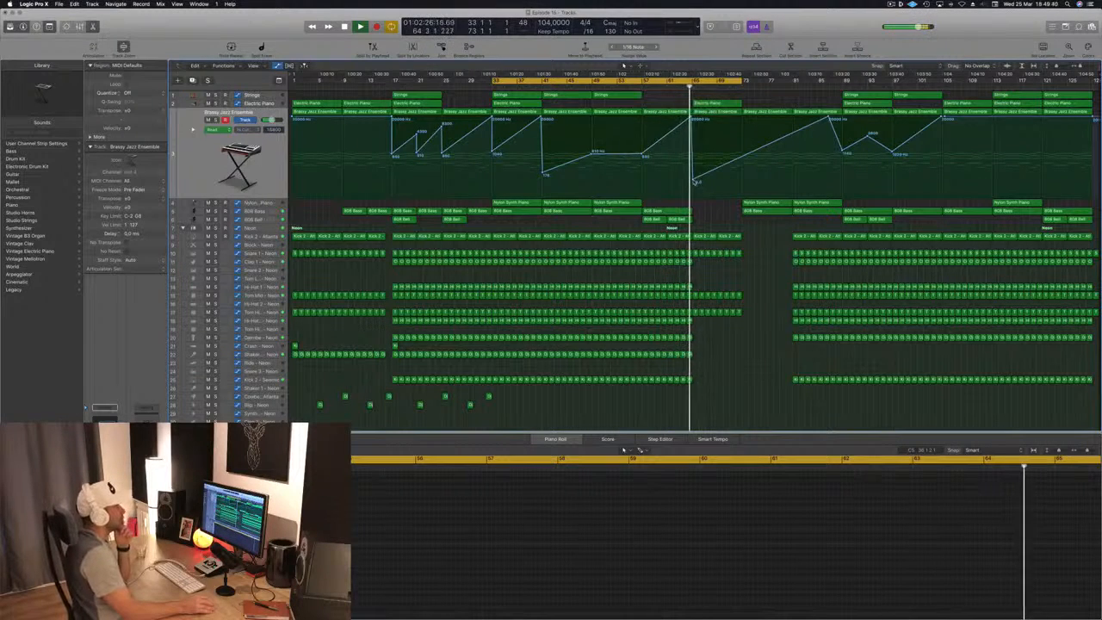
{"action": "left_click_drag", "start_coordinate": [695, 181], "coordinate": [694, 182]}
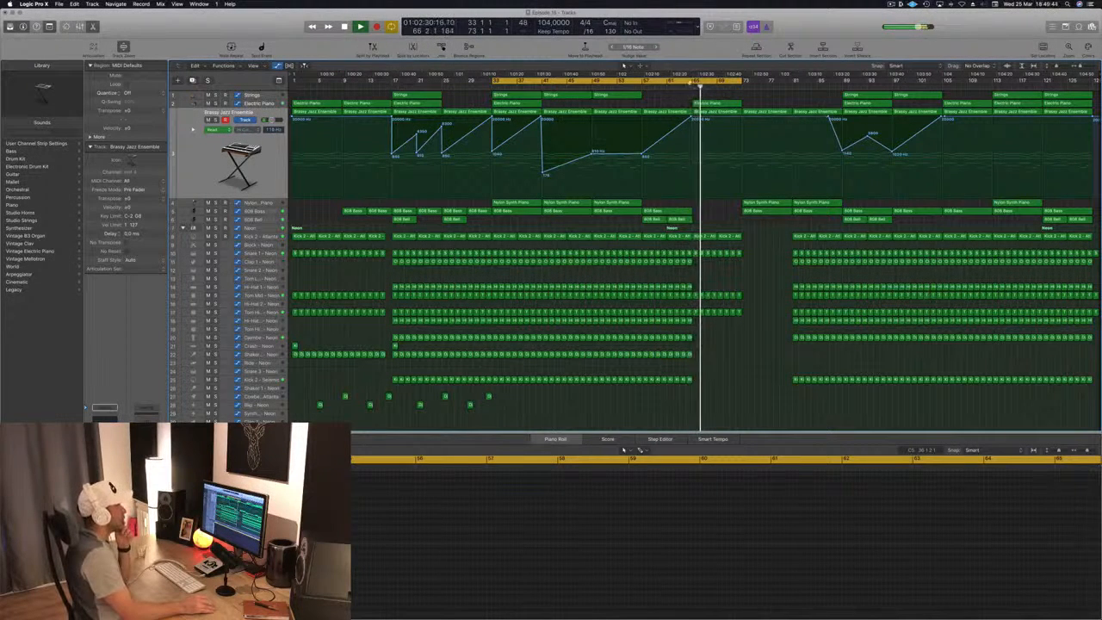
- Replay from around bar 65, add a low Brassy Jazz Ensemble automation point at bar 73, and extend the cycle range's end to bar 89
{"action": "left_click", "coordinate": [687, 86]}
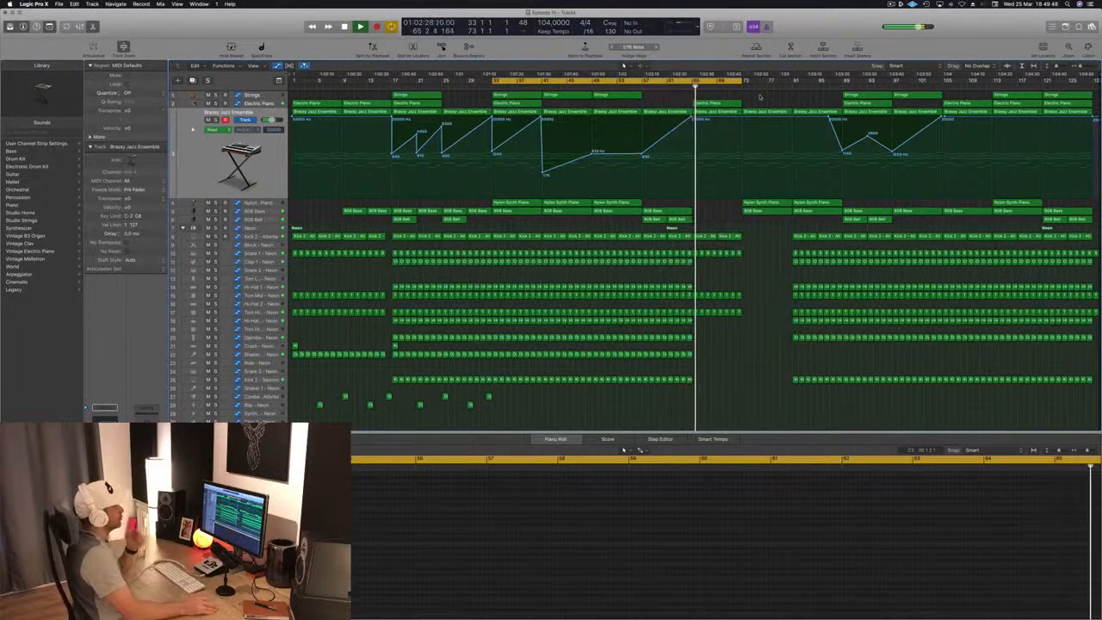
{"action": "left_click_drag", "start_coordinate": [746, 120], "coordinate": [749, 147]}
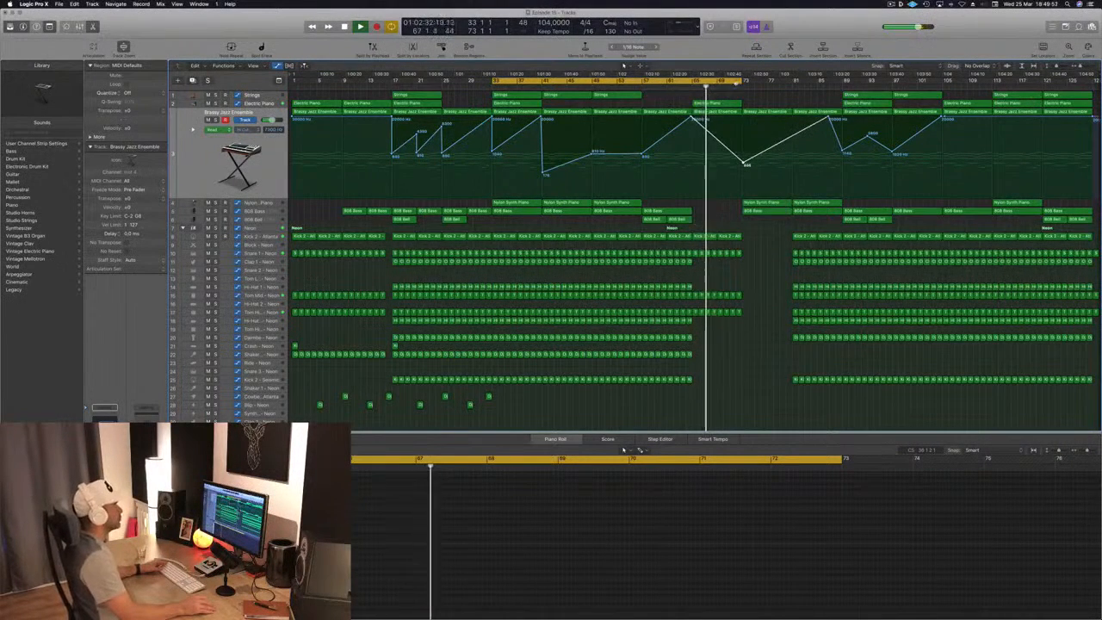
{"action": "left_click_drag", "start_coordinate": [741, 80], "coordinate": [843, 87]}
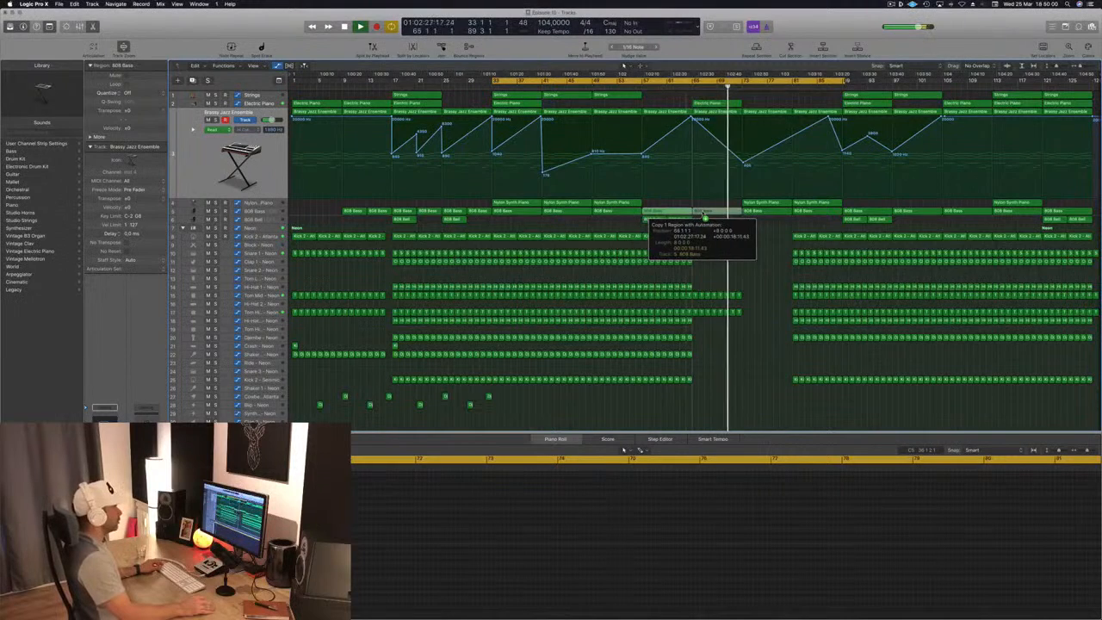
- Copy the 808 Bass region from bar 57 to bar 65
{"action": "left_click_drag", "start_coordinate": [705, 217], "coordinate": [705, 215]}
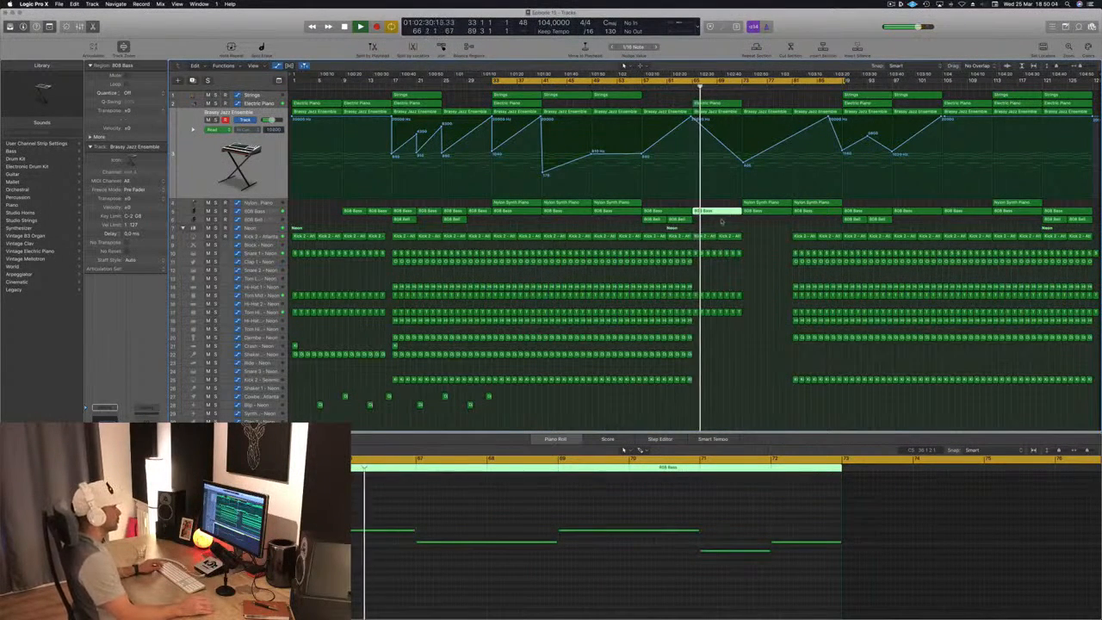
{"action": "left_click", "coordinate": [721, 221]}
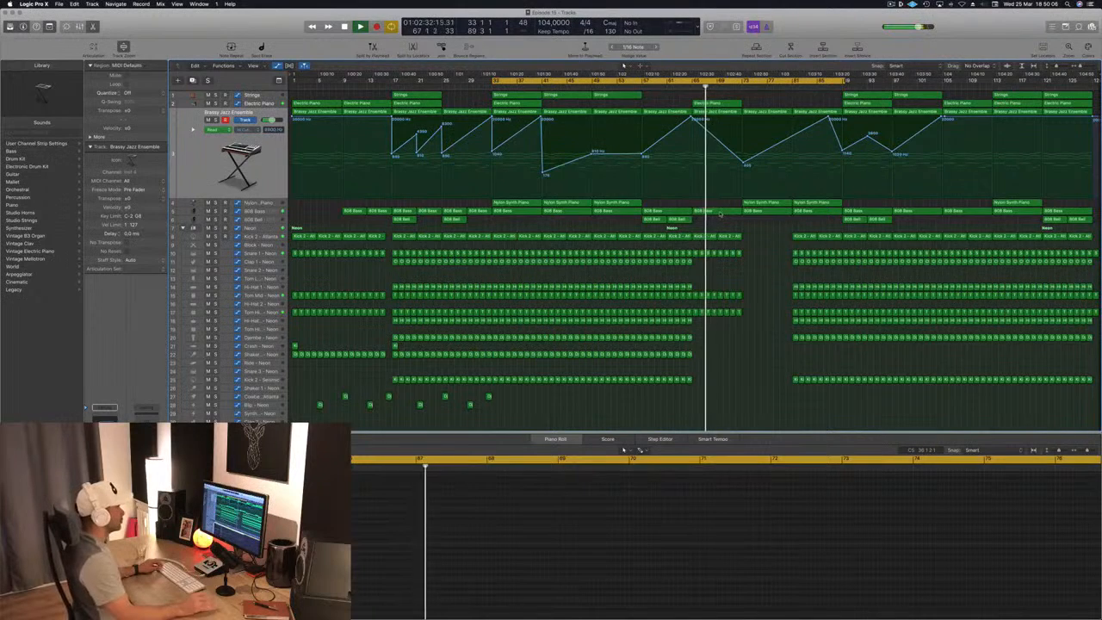
{"action": "left_click", "coordinate": [720, 212]}
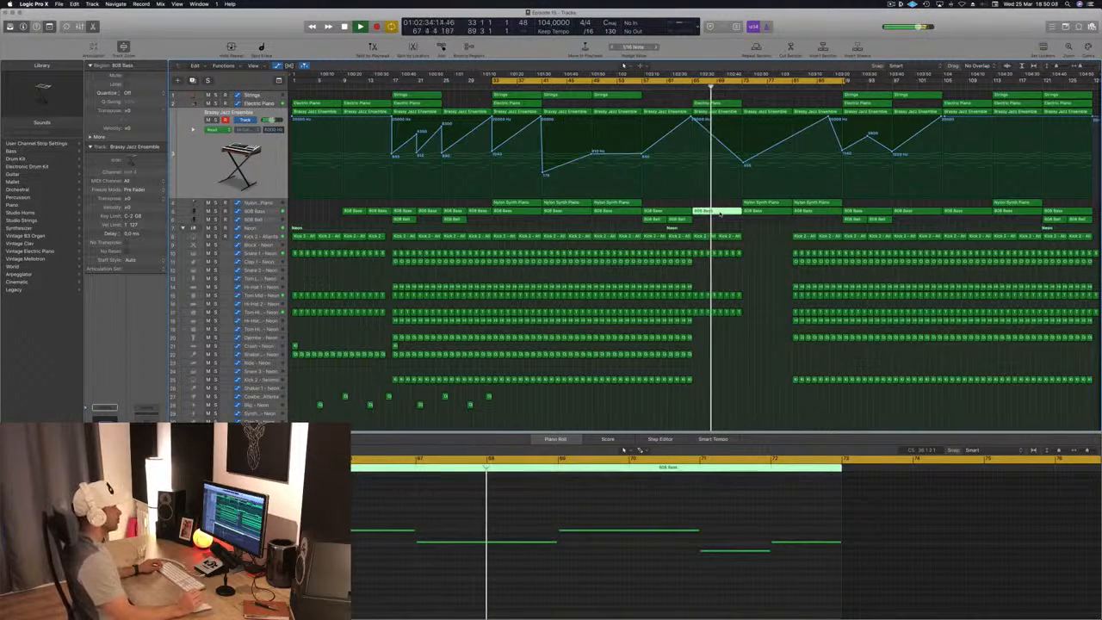
{"action": "left_click", "coordinate": [773, 257]}
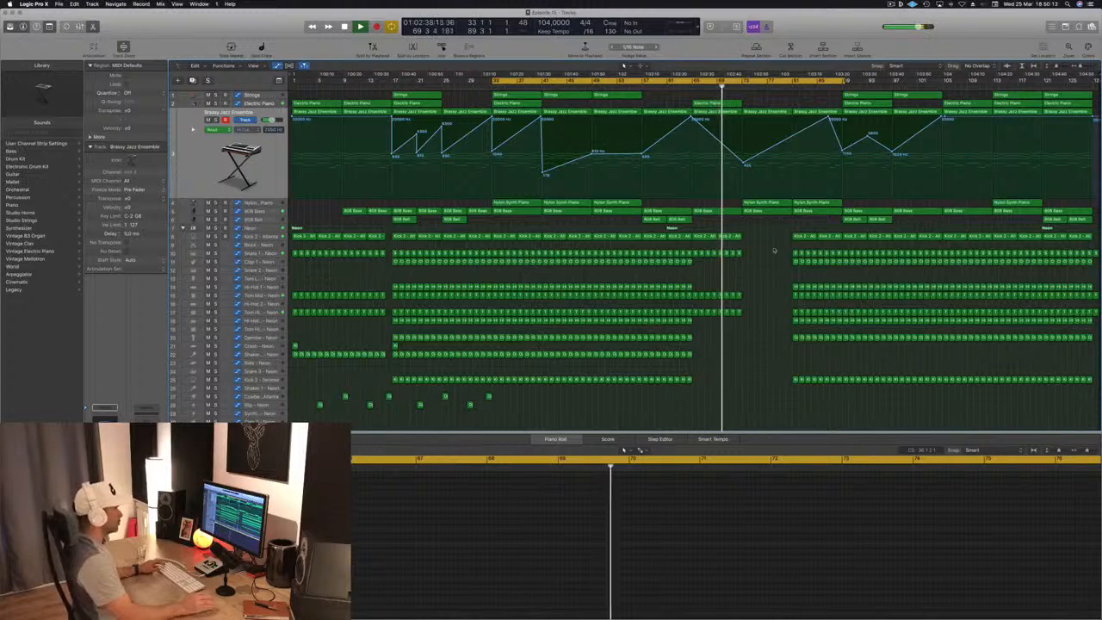
- Delete the drum regions between bars 81 and 89 and restart playback from bar 33
{"action": "left_click_drag", "start_coordinate": [787, 230], "coordinate": [843, 421]}
{"action": "key", "text": "Delete"}
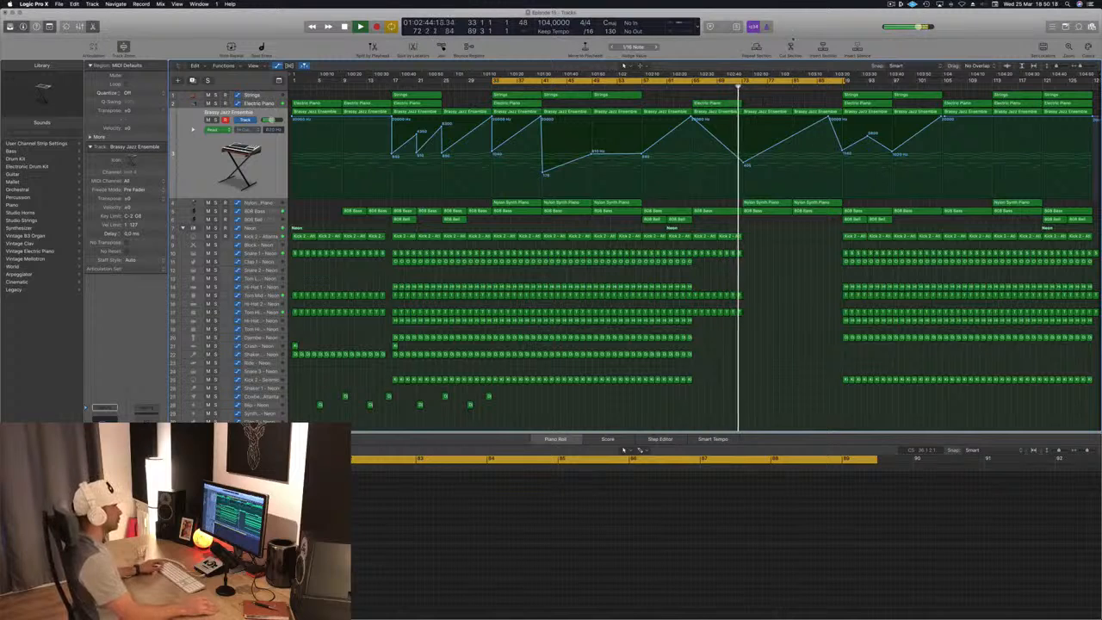
{"action": "key", "text": "space"}
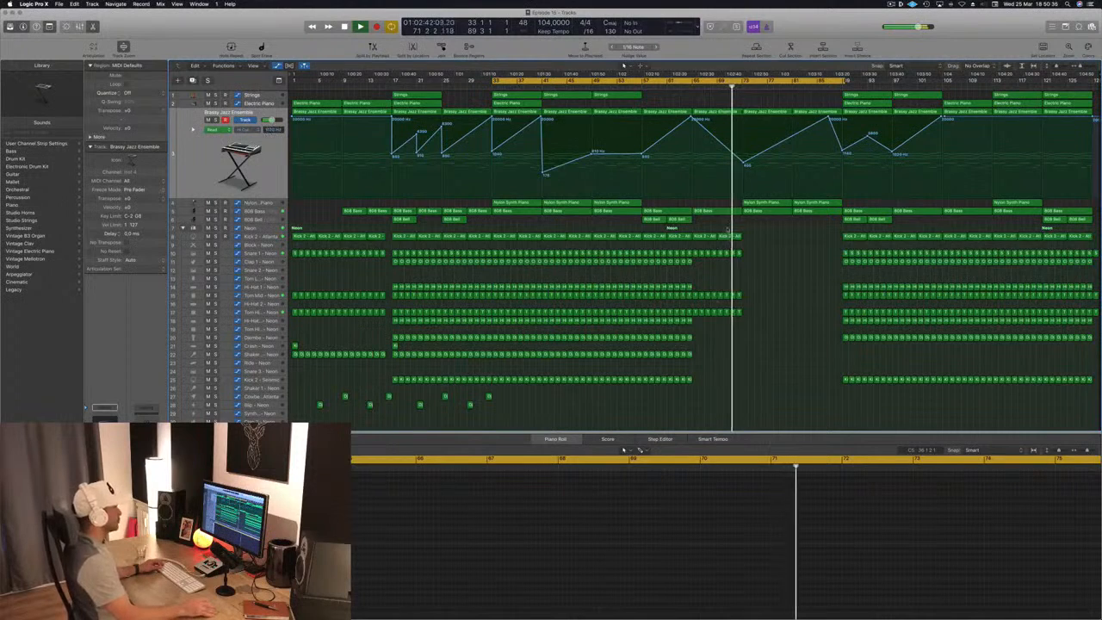
{"action": "key", "text": "space"}
{"action": "key", "text": "space"}
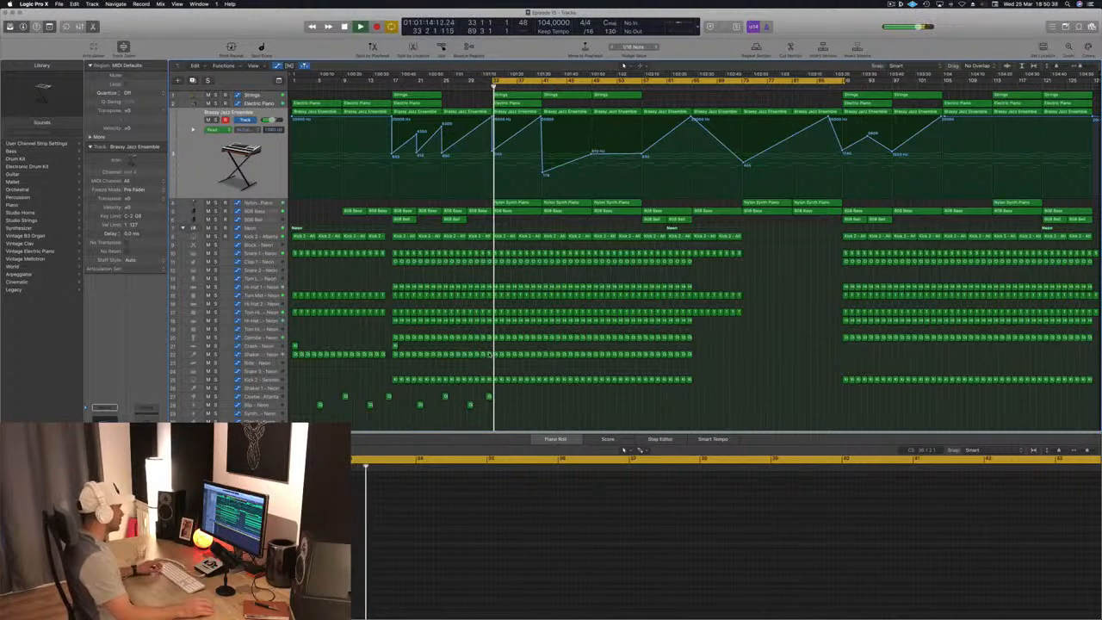
- Copy a one-bar Shaker track region onto the Ride - Neon track at bar 33 and play it back
{"action": "left_click_drag", "start_coordinate": [489, 353], "coordinate": [495, 363]}
{"action": "left_click_drag", "start_coordinate": [353, 565], "coordinate": [411, 581]}
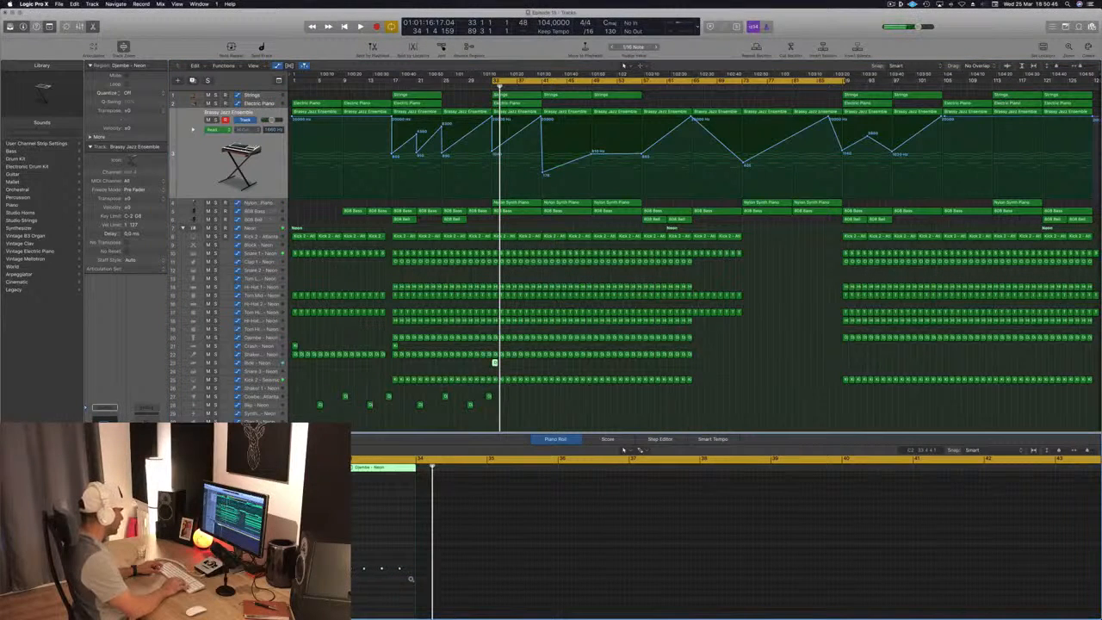
{"action": "key", "text": "space"}
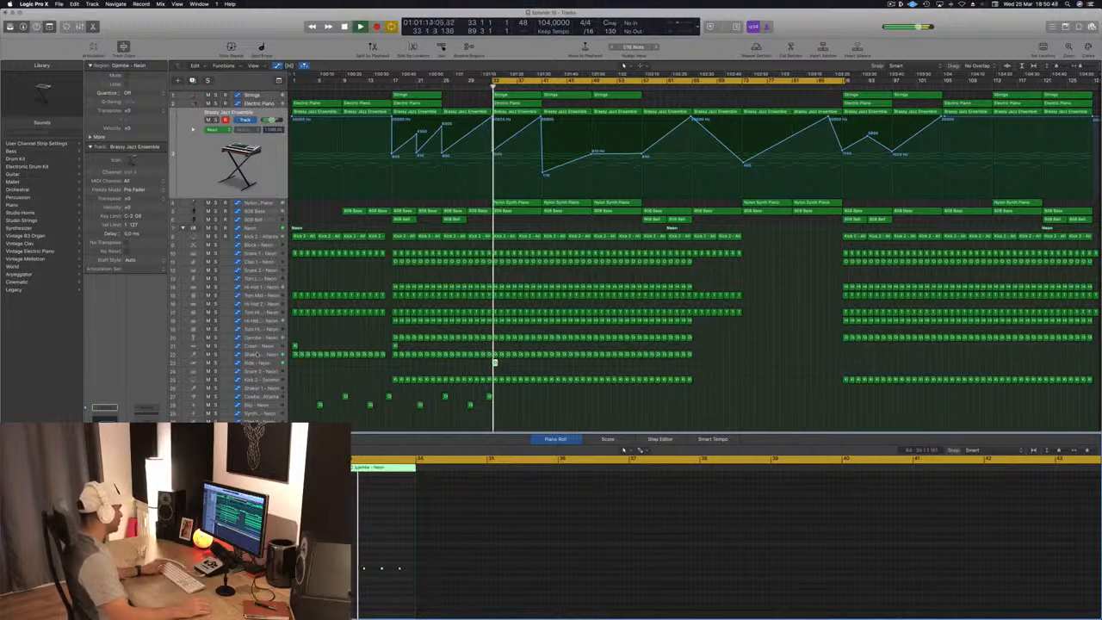
- Lower the Ride - Neon track's volume to -17.0 dB, checking the level by replaying from bar 33
{"action": "left_click", "coordinate": [261, 362]}
{"action": "key", "text": "space"}
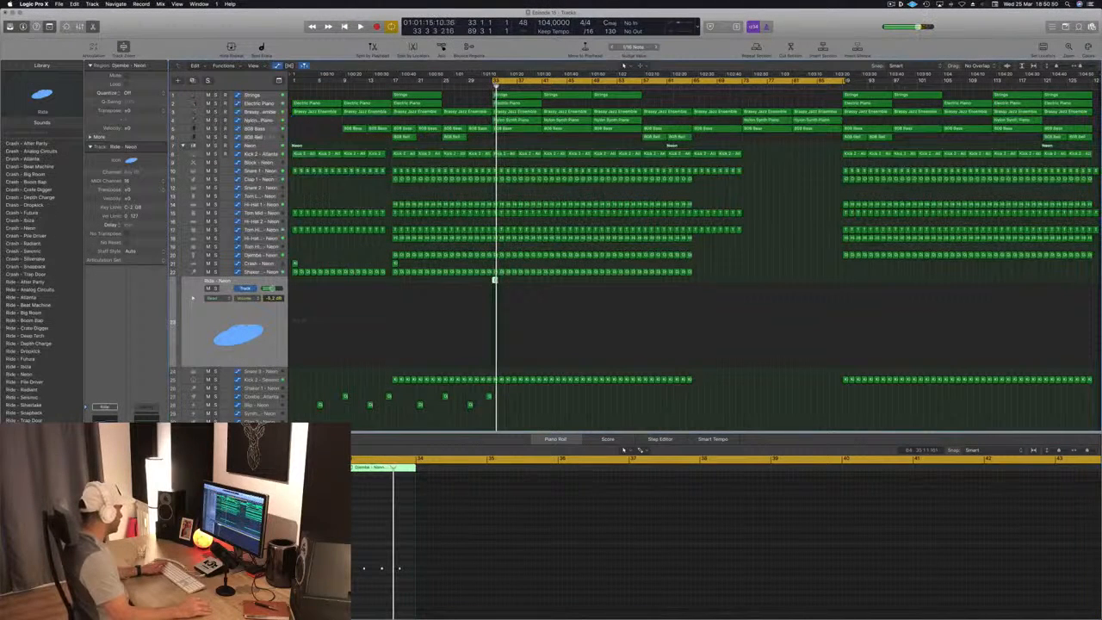
{"action": "key", "text": "space"}
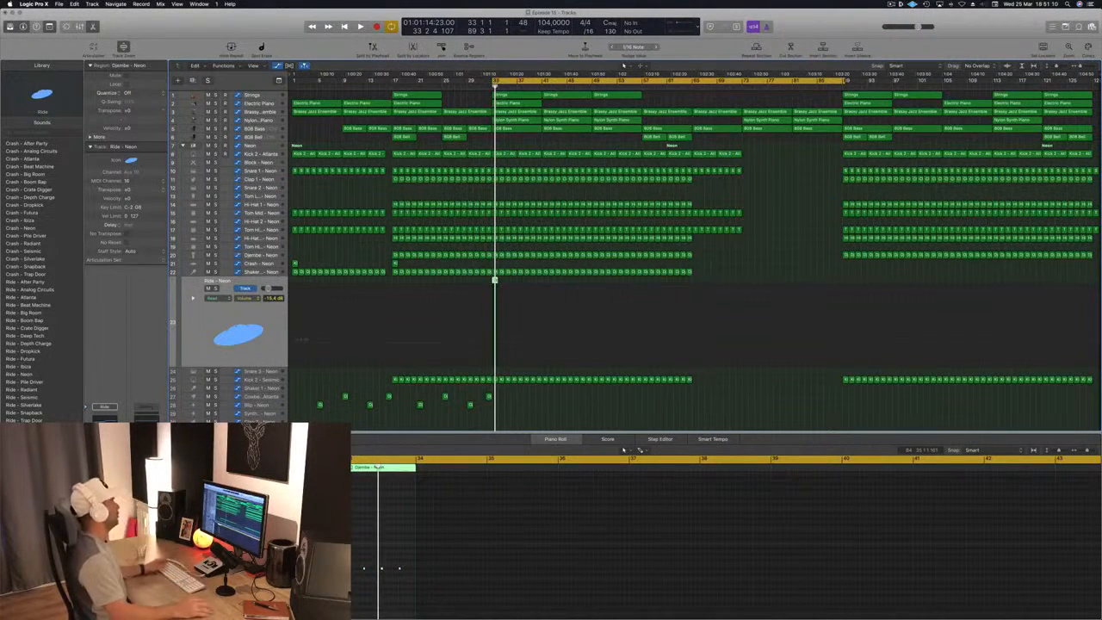
{"action": "key", "text": "space"}
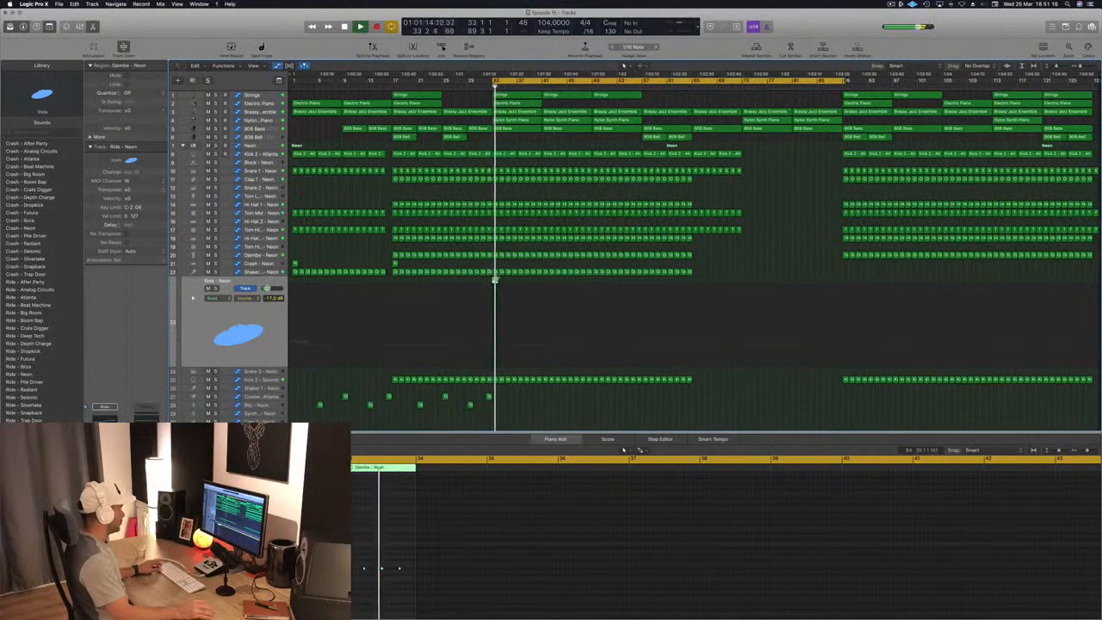
- Duplicate the one-bar Ride - Neon region to fill bars 33 to 65
{"action": "left_click_drag", "start_coordinate": [496, 279], "coordinate": [591, 281]}
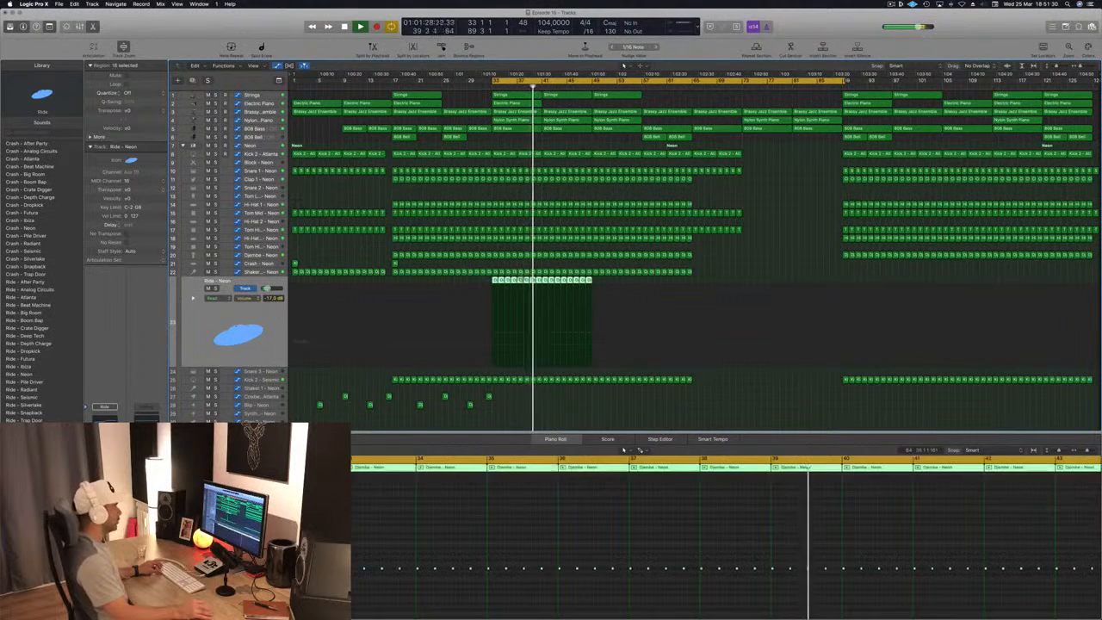
{"action": "left_click_drag", "start_coordinate": [495, 286], "coordinate": [594, 287]}
- Audition the alternative ride sounds from After Party onward during playback and settle on Ride - Neon
{"action": "left_click", "coordinate": [220, 337]}
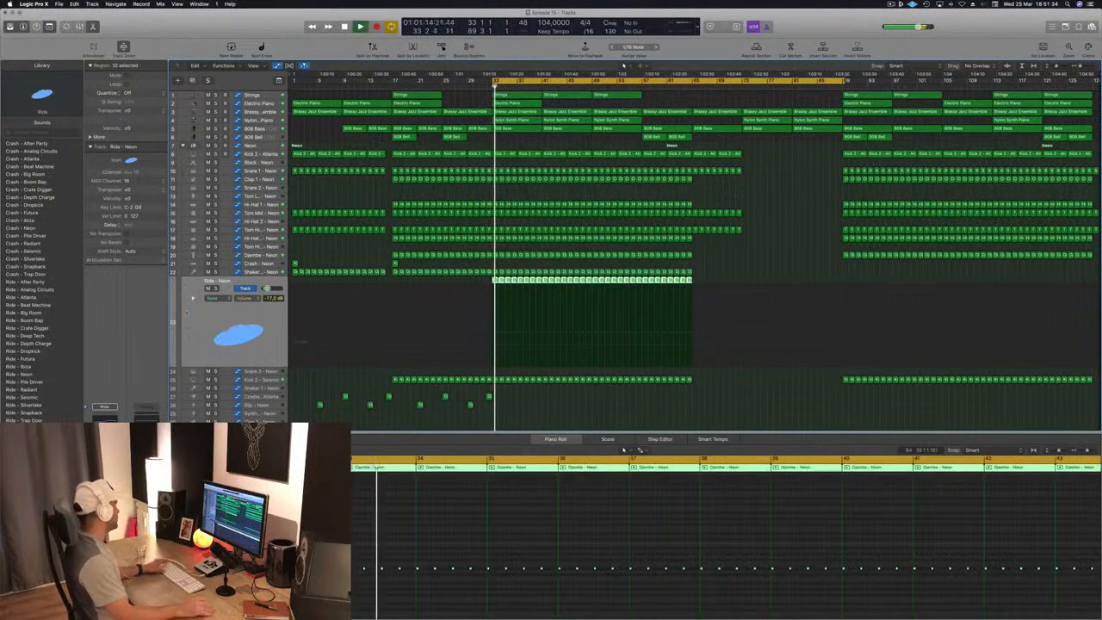
{"action": "left_click", "coordinate": [26, 281]}
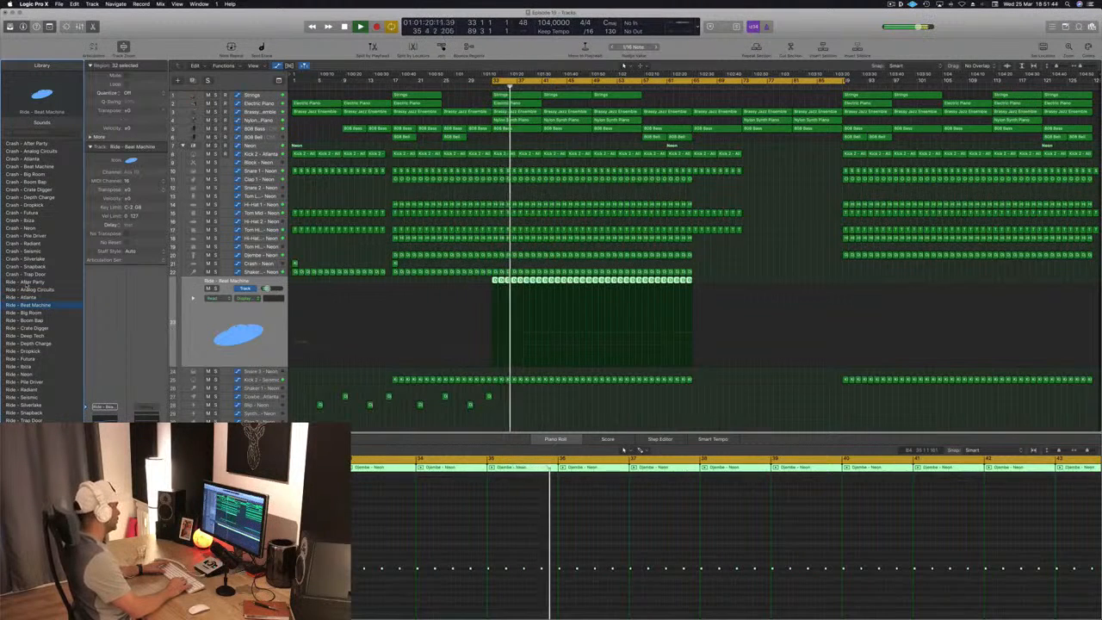
{"action": "key", "text": "Down"}
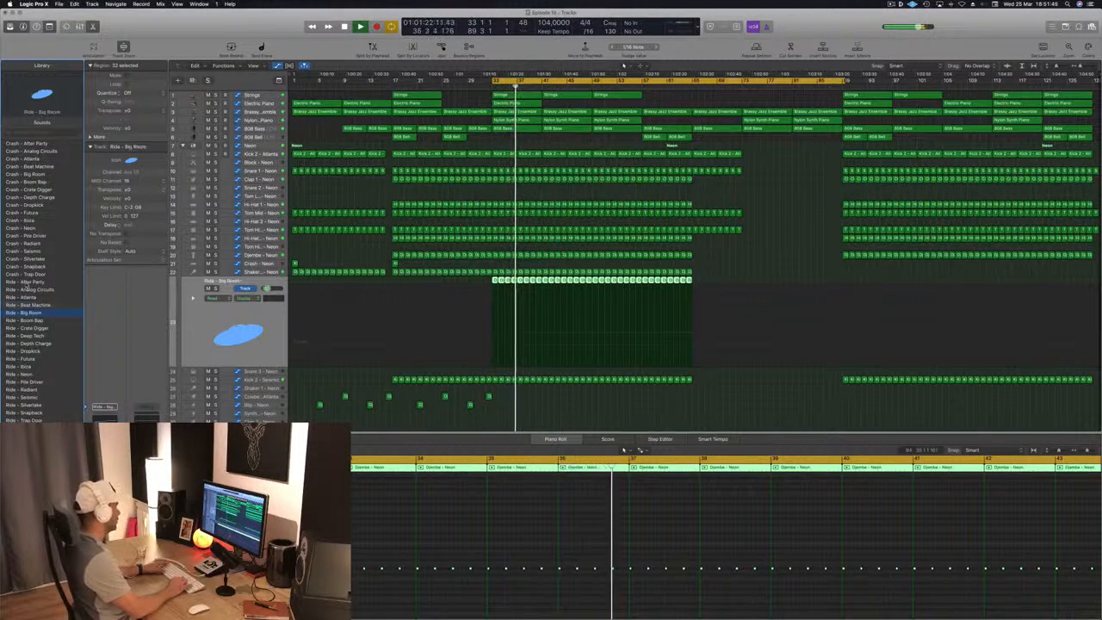
{"action": "key", "text": "Down"}
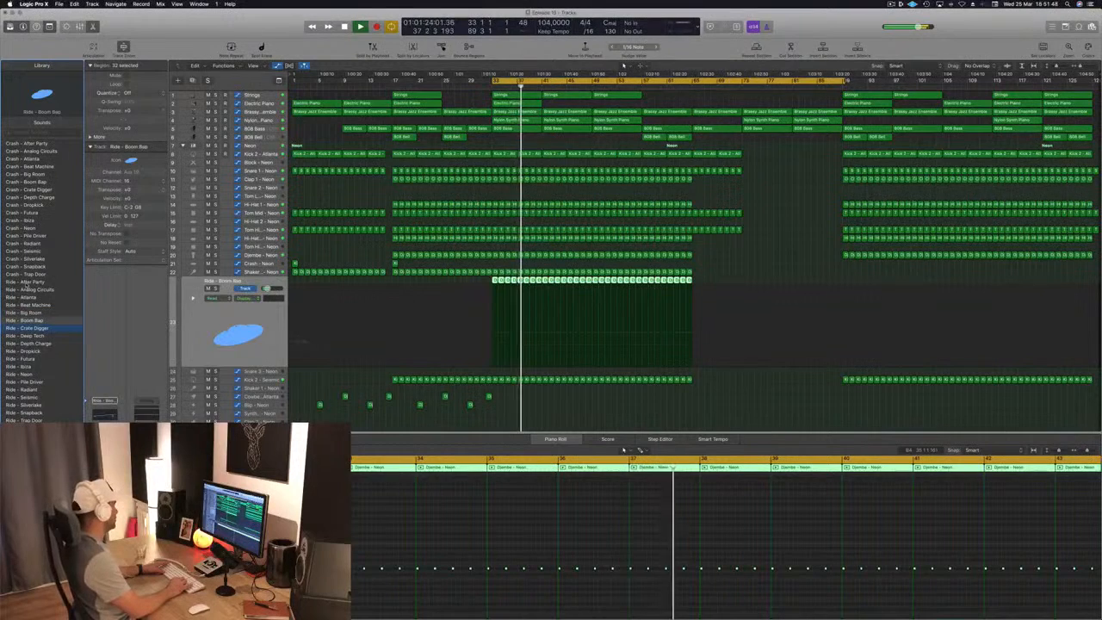
{"action": "key", "text": "Down"}
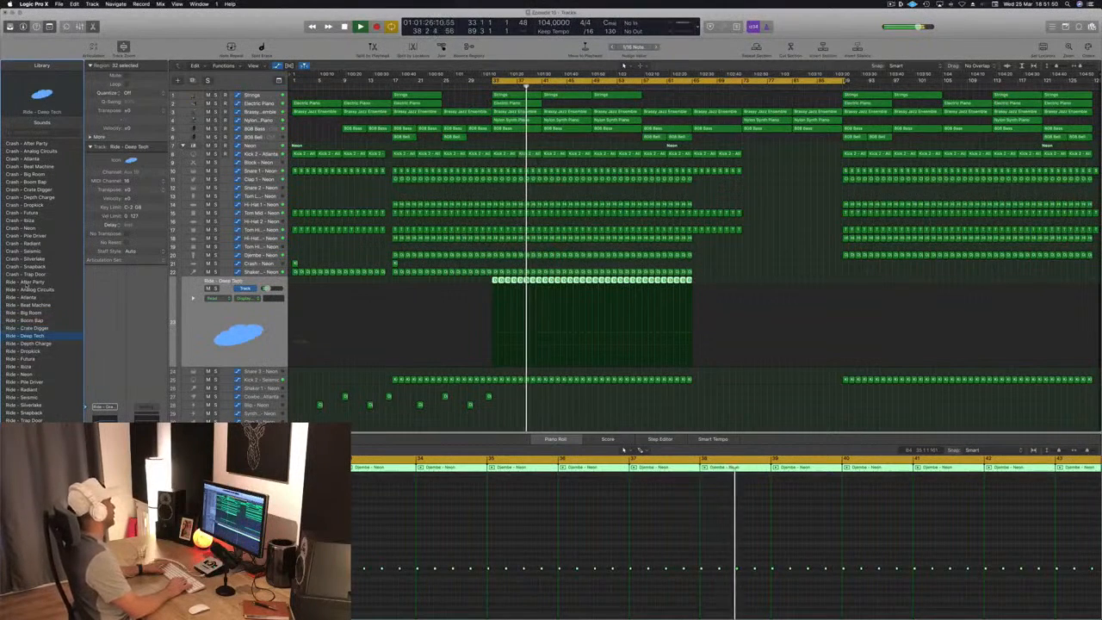
{"action": "key", "text": "Down"}
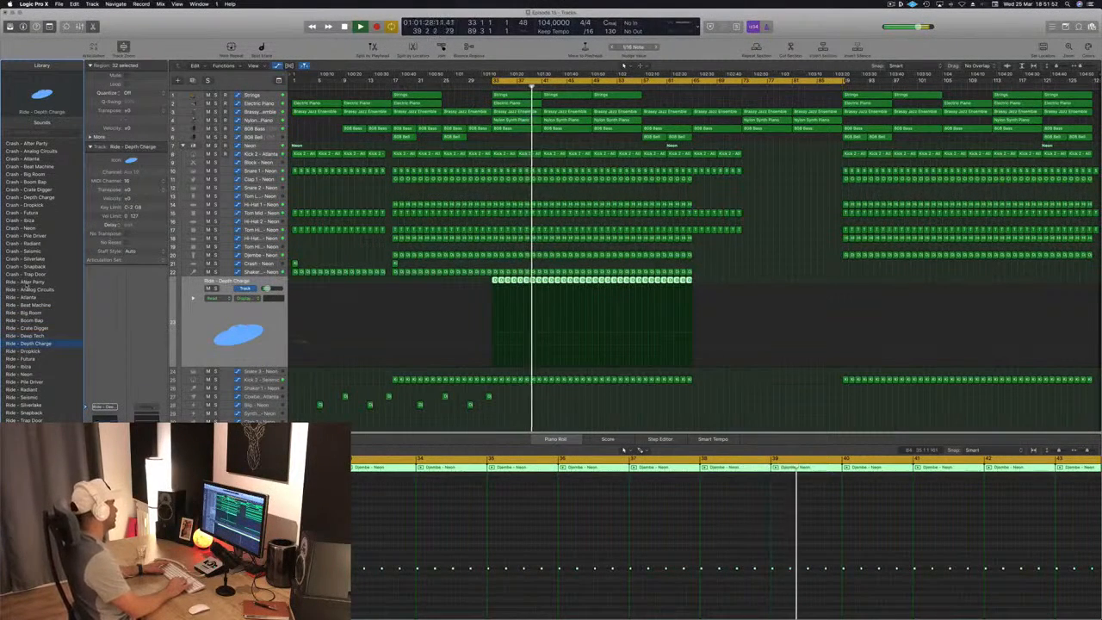
{"action": "key", "text": "Down"}
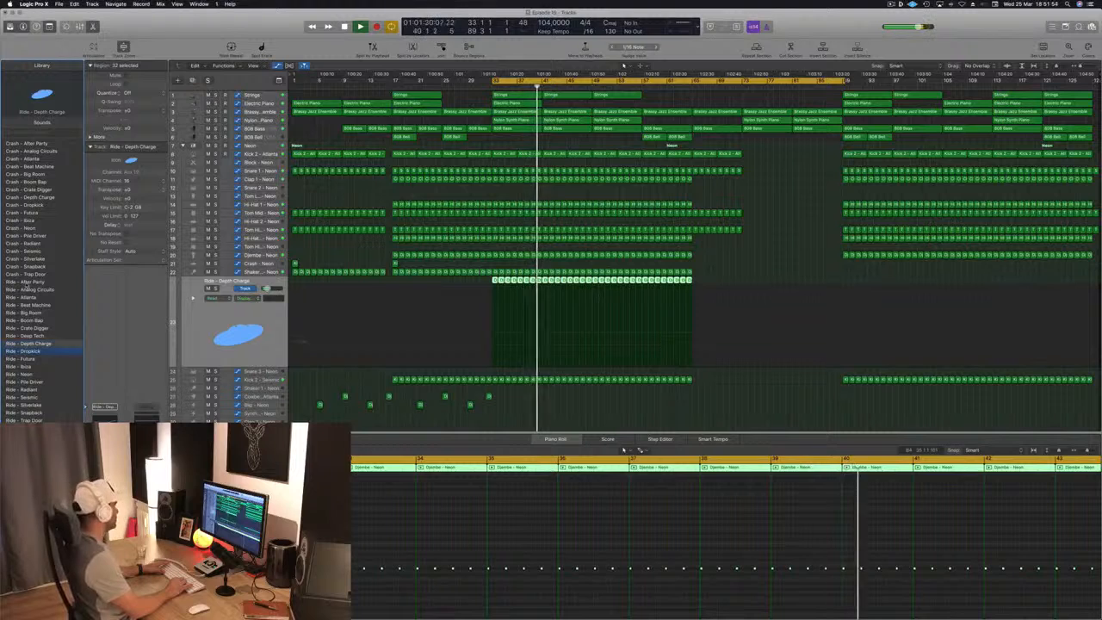
{"action": "key", "text": "Down"}
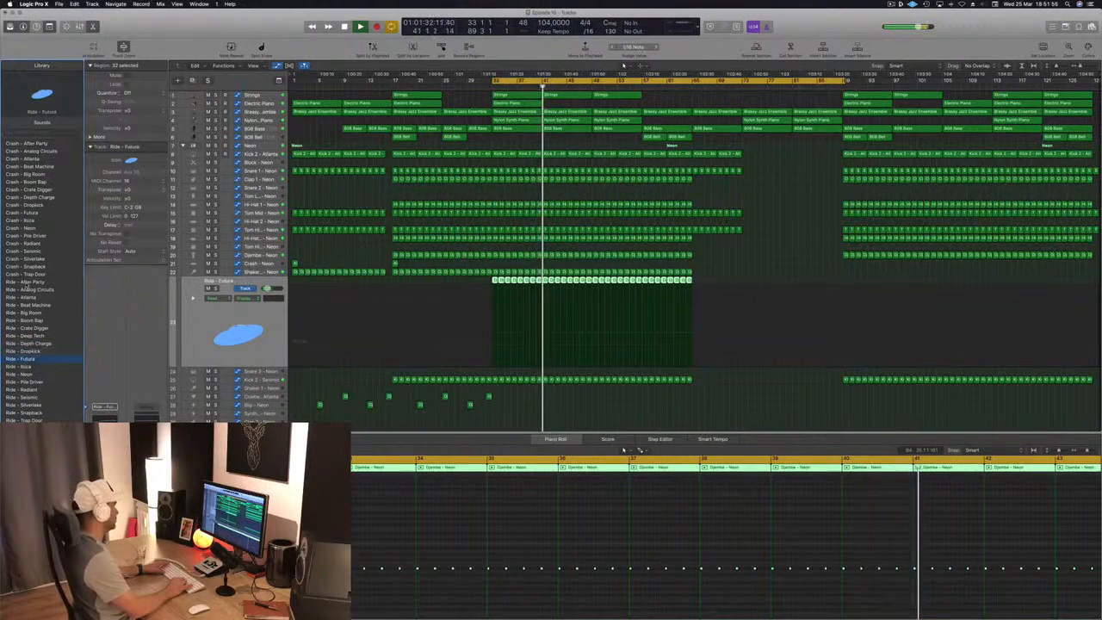
{"action": "key", "text": "Down"}
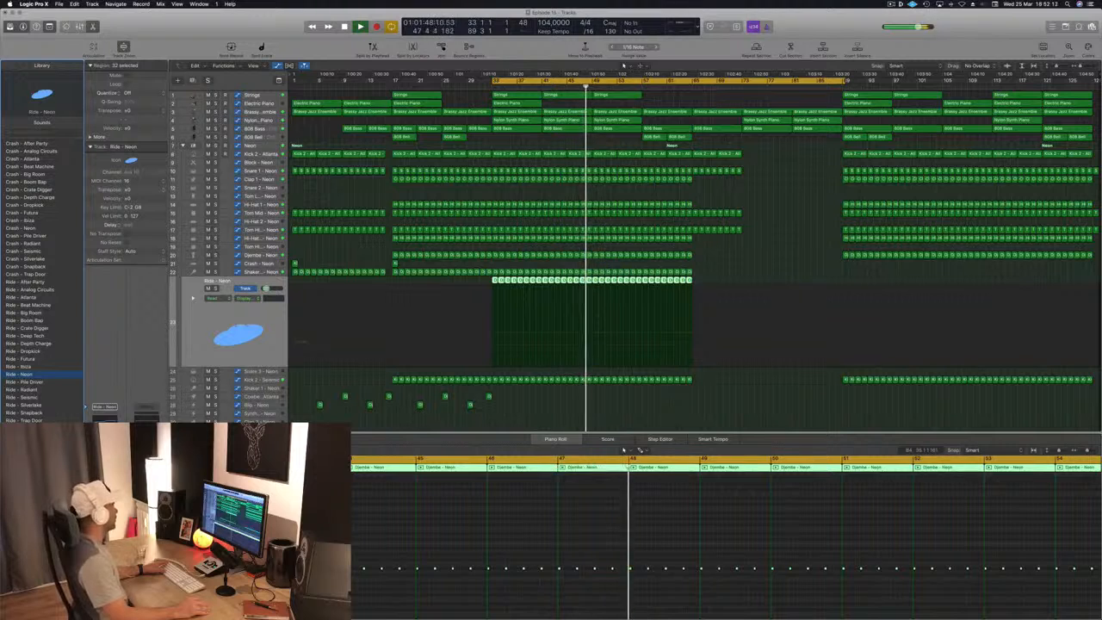
- Replay the arrangement from bar 33, jump playback to bar 56, and save the project
{"action": "left_click", "coordinate": [691, 406]}
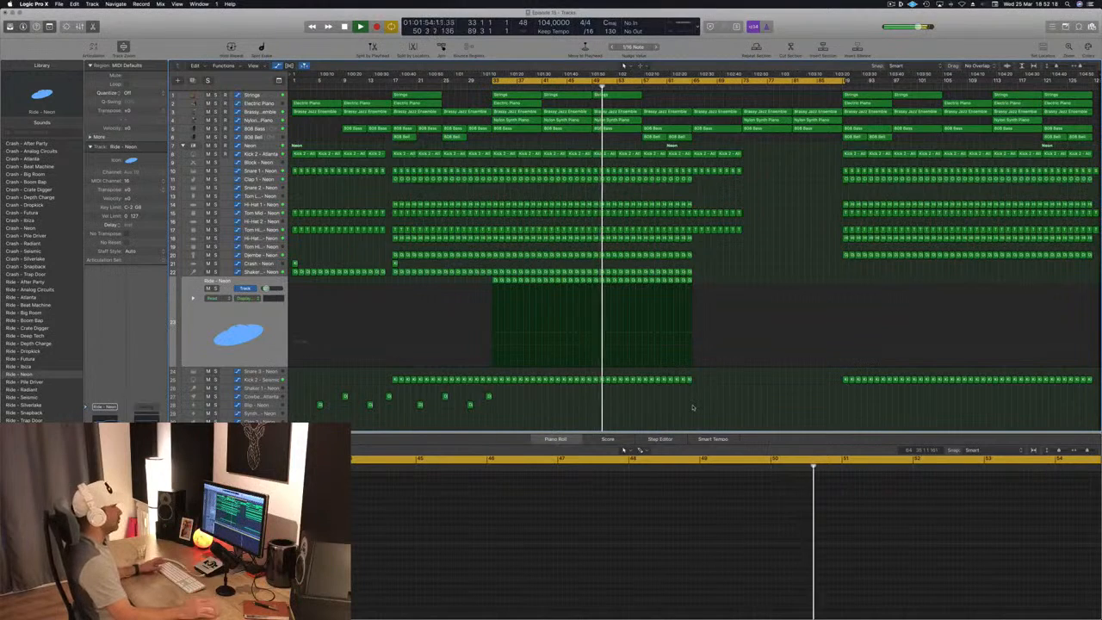
{"action": "key", "text": "space"}
{"action": "key", "text": "space"}
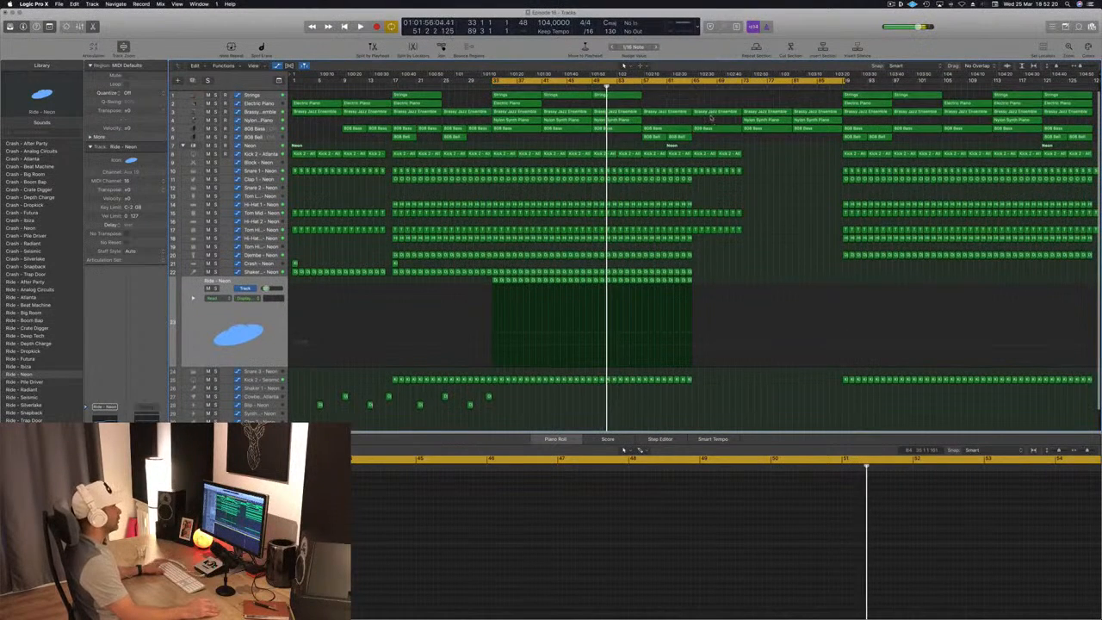
{"action": "left_click", "coordinate": [634, 85]}
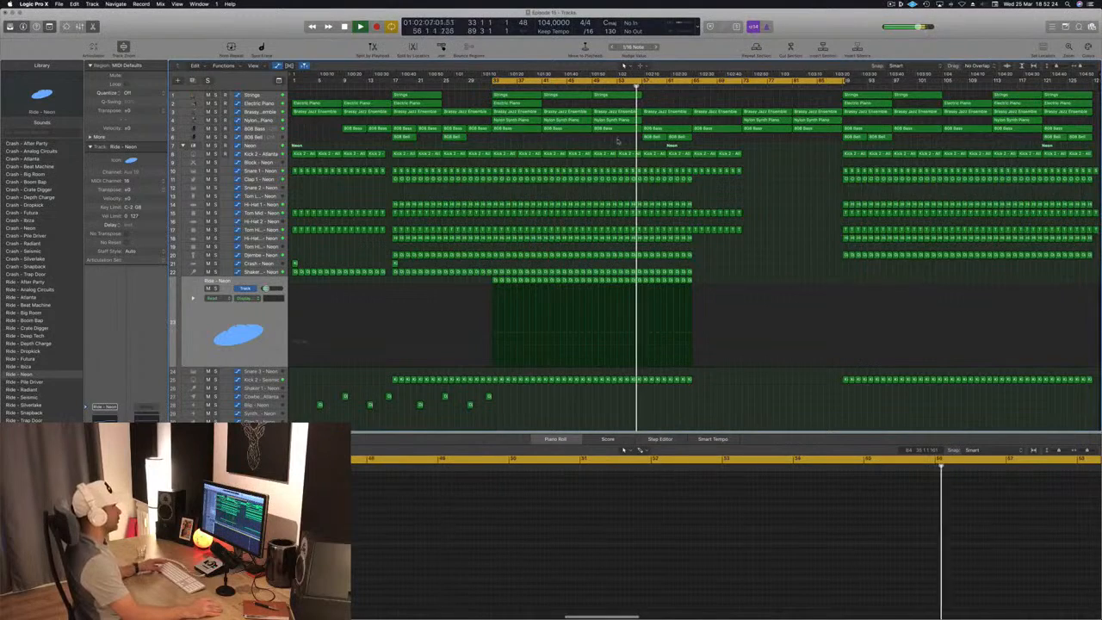
{"action": "key", "text": "super+s"}
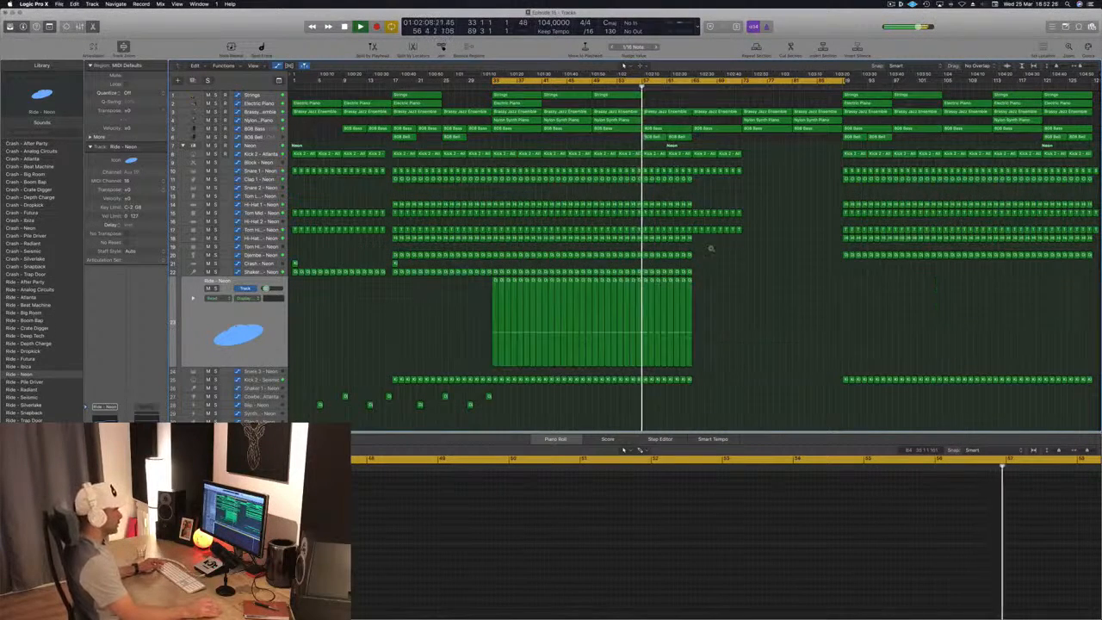
- Delete the Shaker and Ride - Neon regions from bar 57 to bar 65
{"action": "scroll", "coordinate": [713, 244], "scroll_direction": "down", "scroll_amount": 3}
{"action": "scroll", "coordinate": [756, 211], "scroll_direction": "down", "scroll_amount": 3}
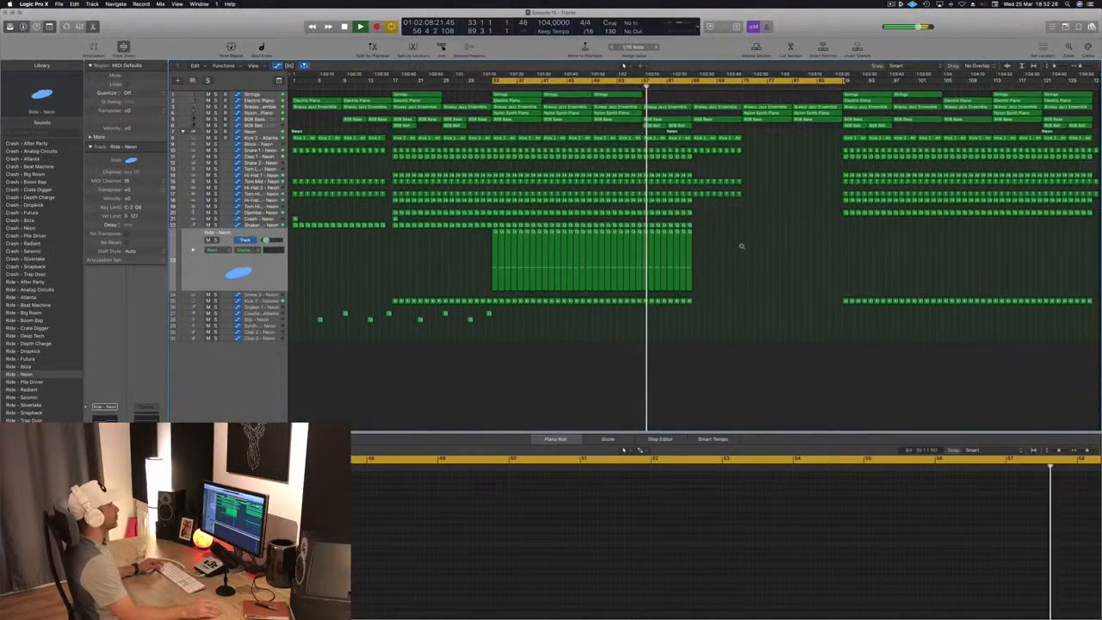
{"action": "scroll", "coordinate": [741, 246], "scroll_direction": "up", "scroll_amount": 3}
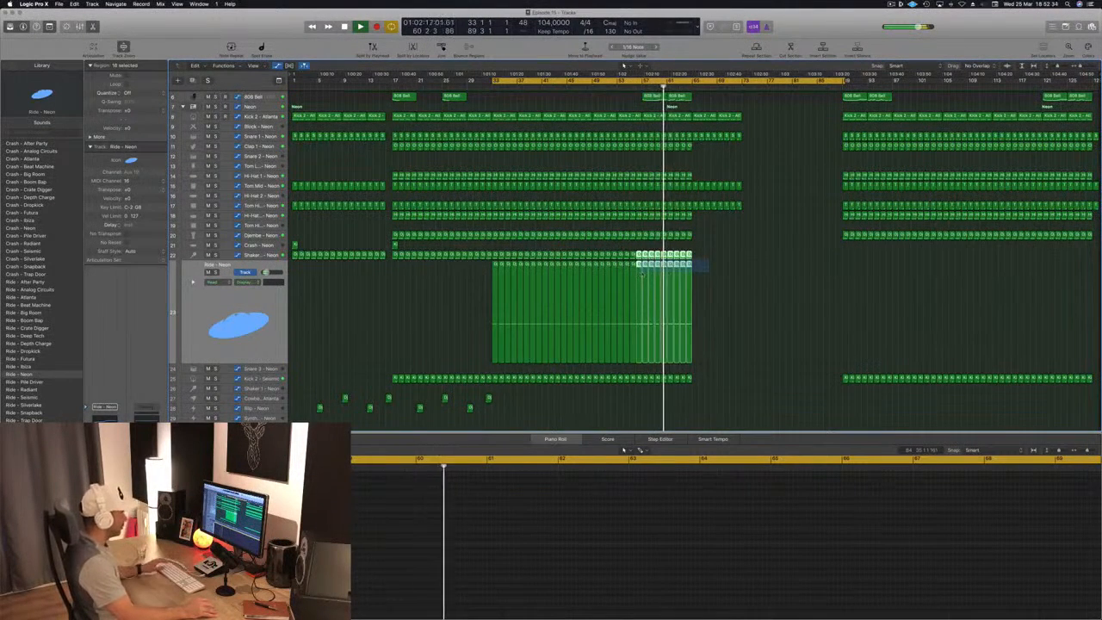
{"action": "left_click", "coordinate": [713, 265]}
{"action": "left_click_drag", "start_coordinate": [697, 259], "coordinate": [659, 271]}
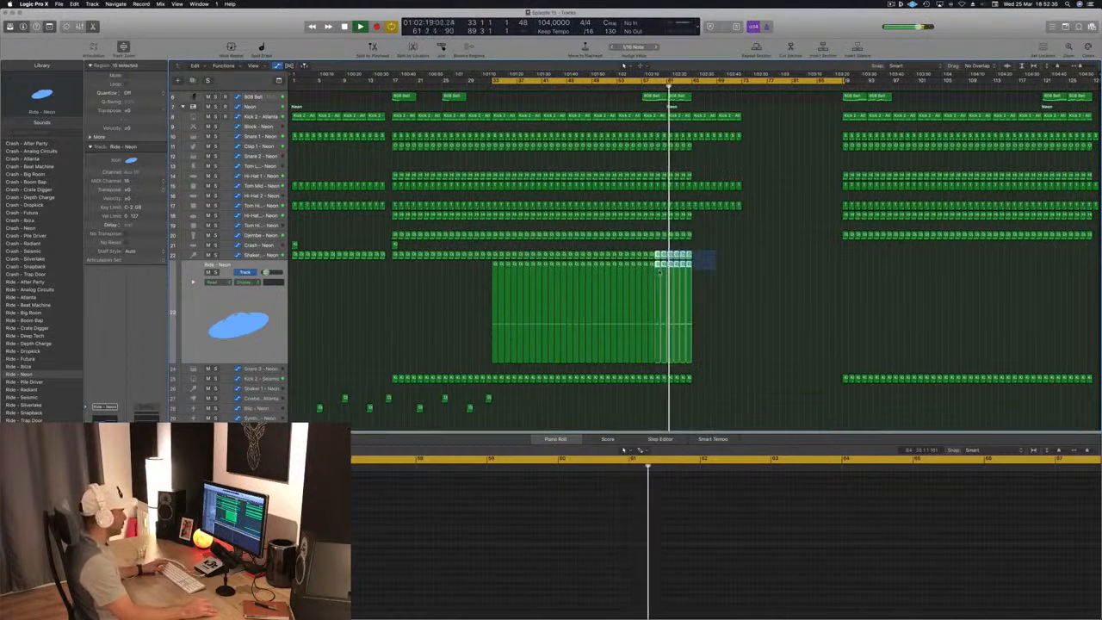
{"action": "key", "text": "Delete"}
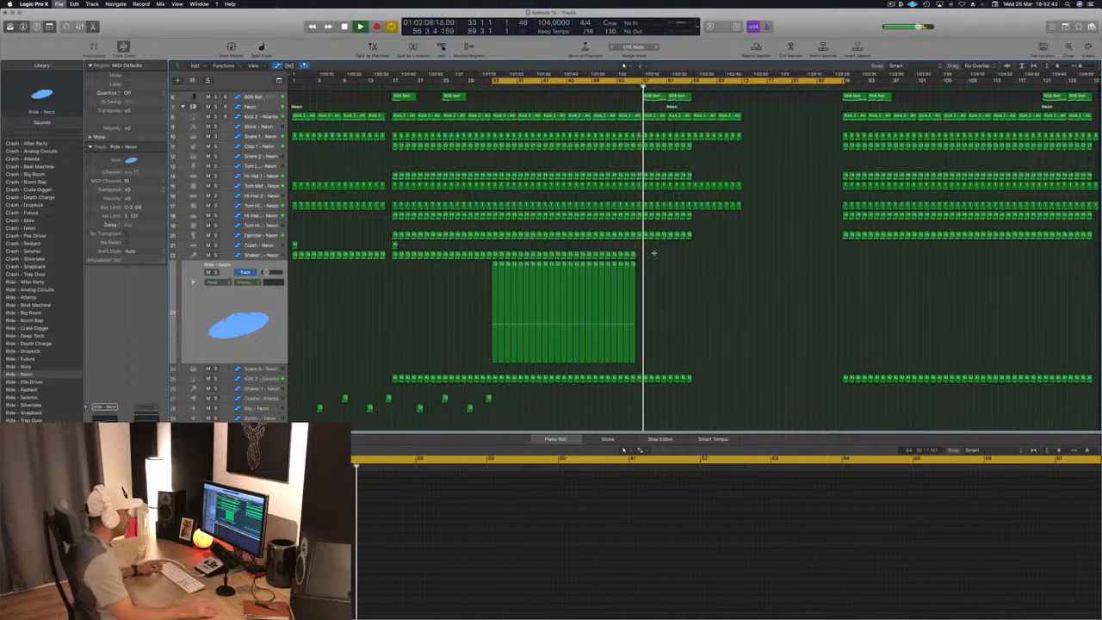
{"action": "key", "text": "super+z"}
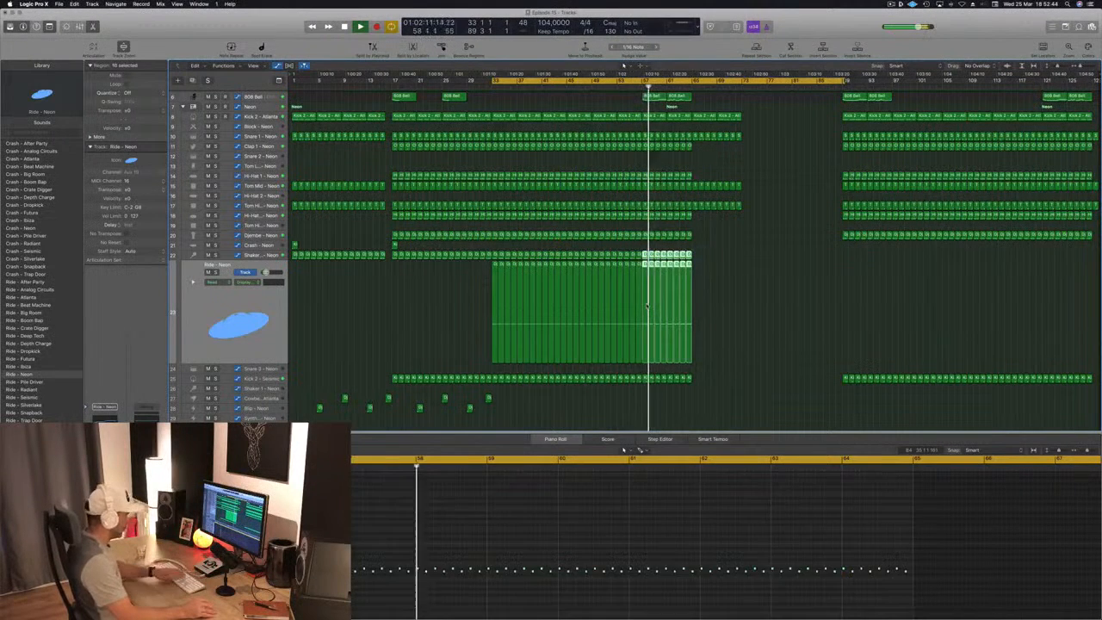
{"action": "key", "text": "Delete"}
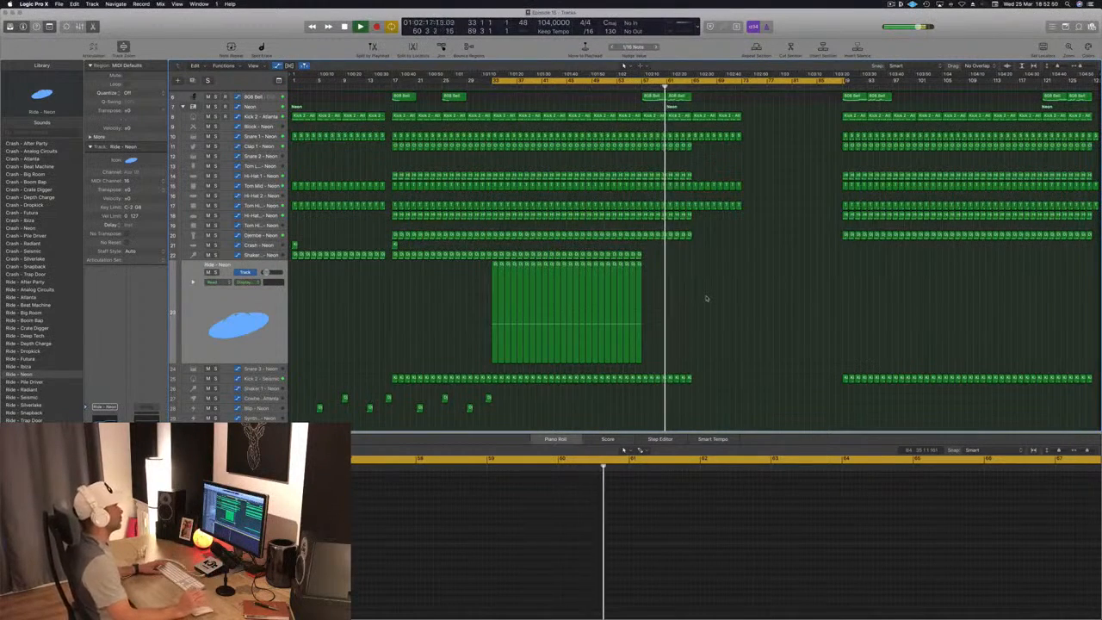
- Remove the 808 Bass region at bar 81 and reshape the Brassy Jazz Ensemble filter automation to peak at 1720 Hz there
{"action": "scroll", "coordinate": [705, 298], "scroll_direction": "up", "scroll_amount": 5}
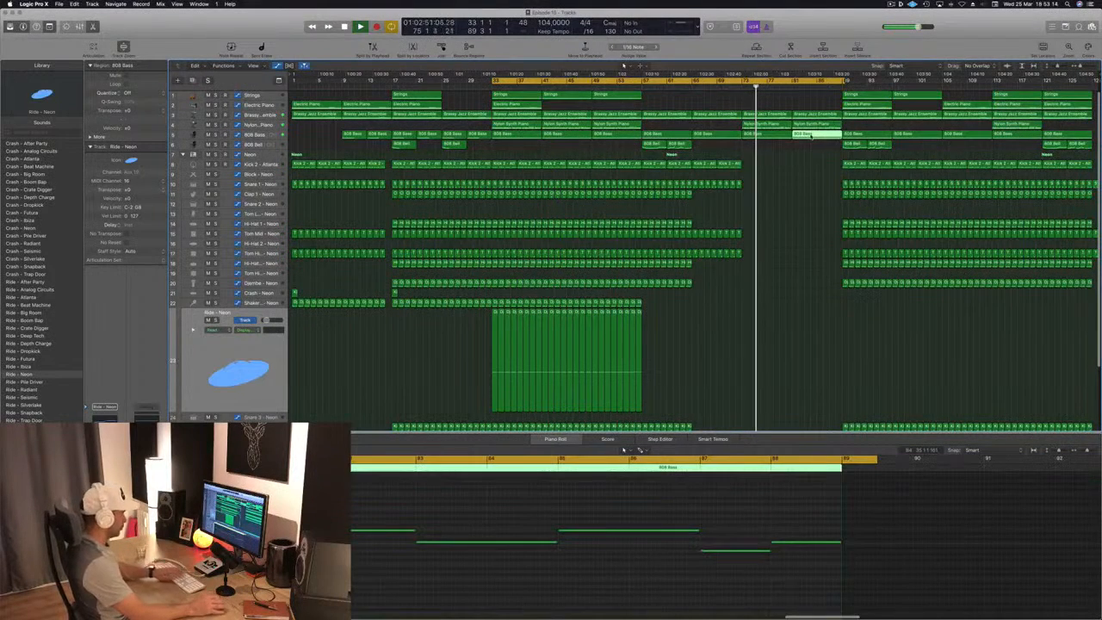
{"action": "left_click", "coordinate": [271, 115]}
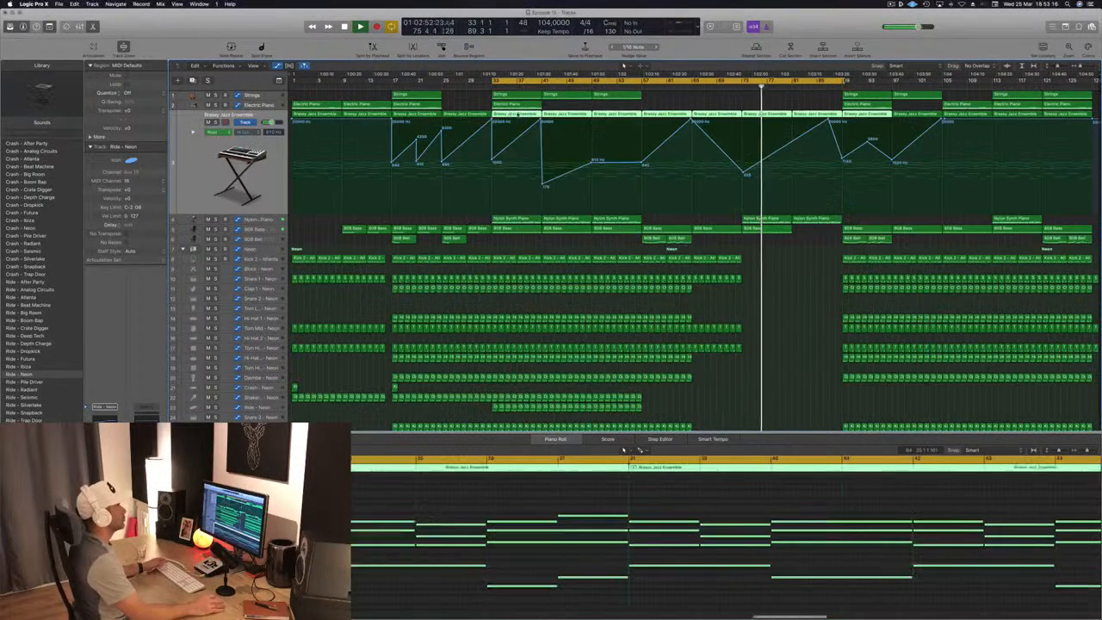
{"action": "left_click", "coordinate": [792, 142]}
{"action": "left_click_drag", "start_coordinate": [792, 142], "coordinate": [842, 160]}
{"action": "left_click", "coordinate": [828, 120]}
- Copy the four Cowbell and Blip percussion regions between bars 21 and 33 so they start at bar 81
{"action": "scroll", "coordinate": [684, 274], "scroll_direction": "down", "scroll_amount": 5}
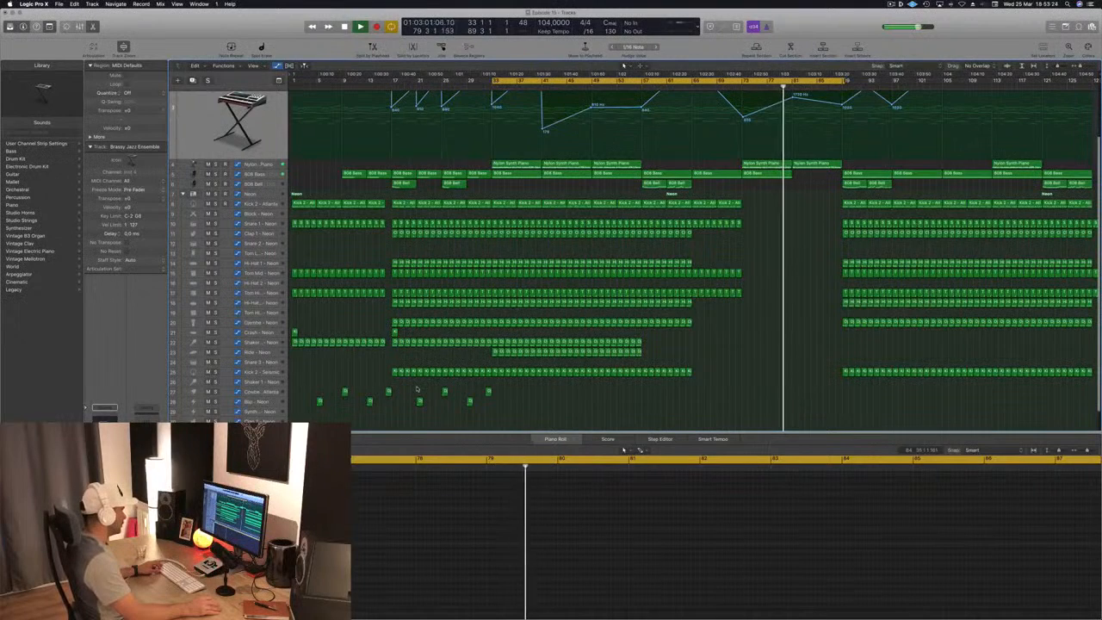
{"action": "left_click_drag", "start_coordinate": [418, 389], "coordinate": [497, 408]}
{"action": "left_click_drag", "start_coordinate": [420, 401], "coordinate": [800, 403]}
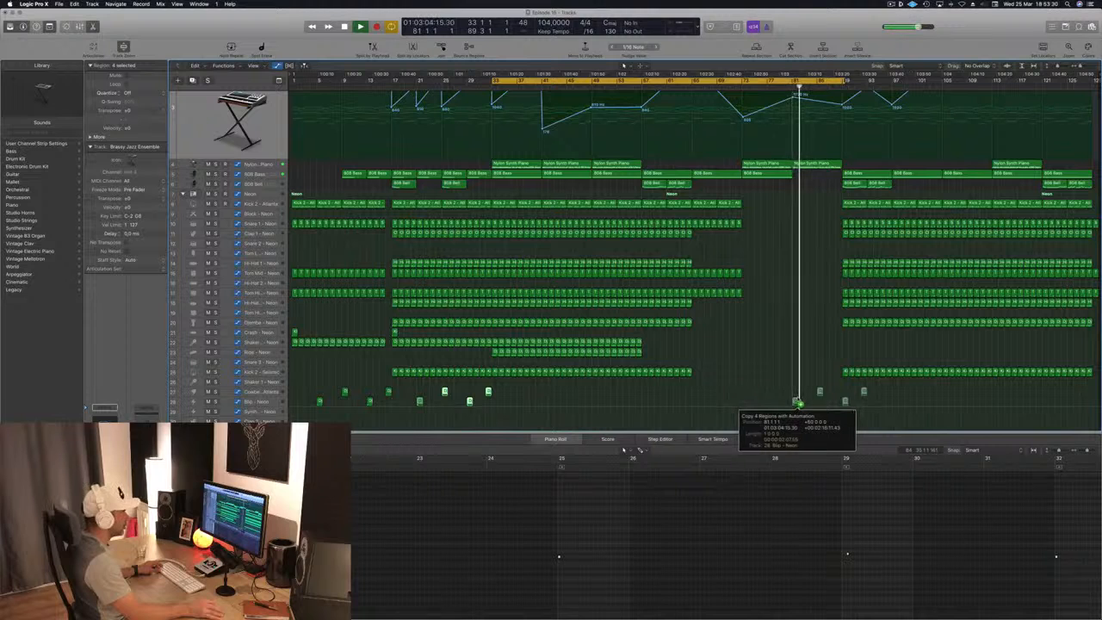
{"action": "left_click_drag", "start_coordinate": [800, 403], "coordinate": [799, 403]}
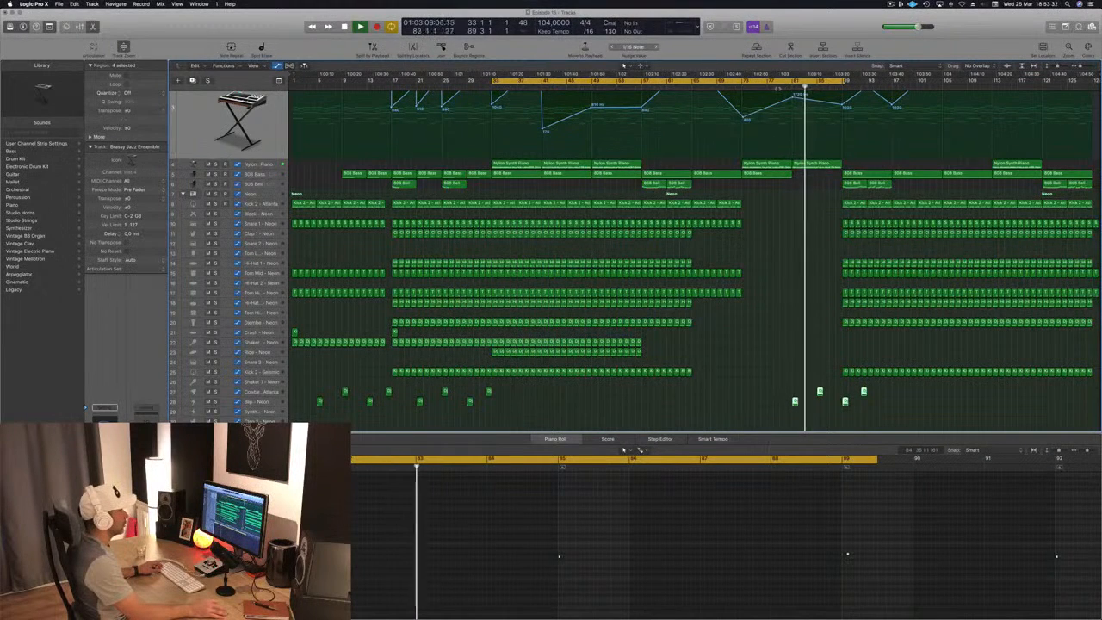
- Replace the copied Blip region at bar 81 with the copied Cowbell region and delete the remaining percussion copies around bar 89
{"action": "key", "text": "space"}
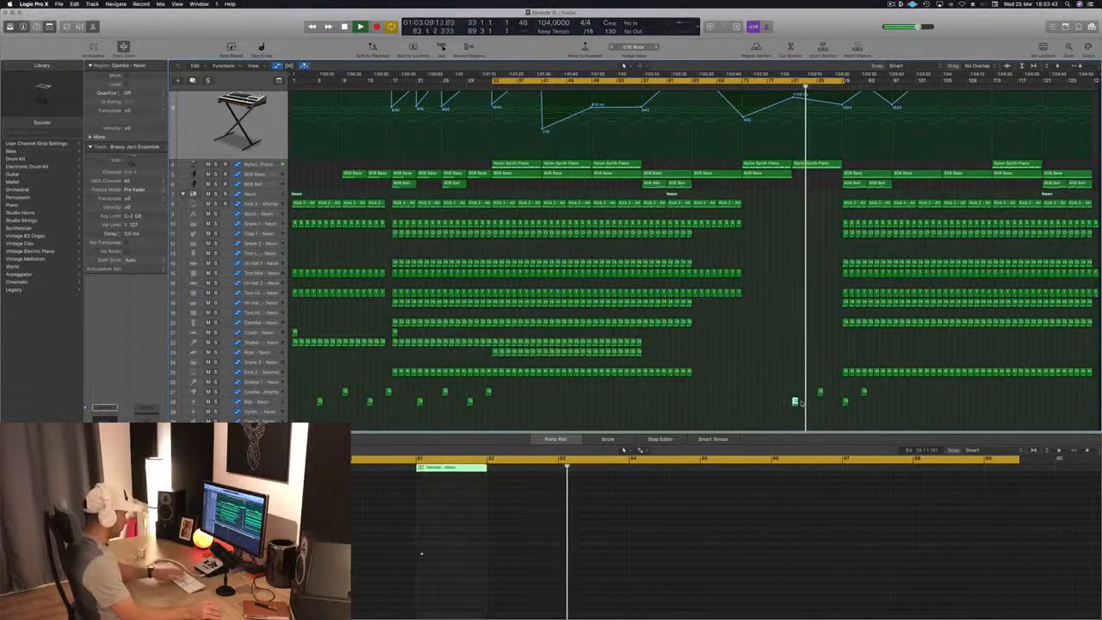
{"action": "left_click_drag", "start_coordinate": [820, 394], "coordinate": [804, 389]}
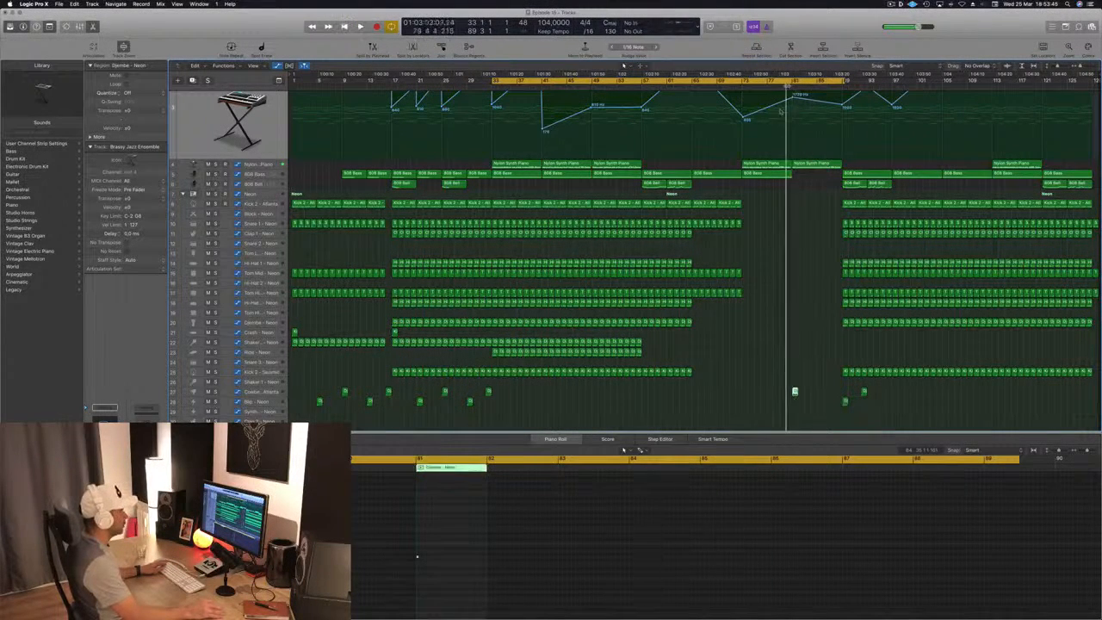
{"action": "left_click", "coordinate": [752, 328]}
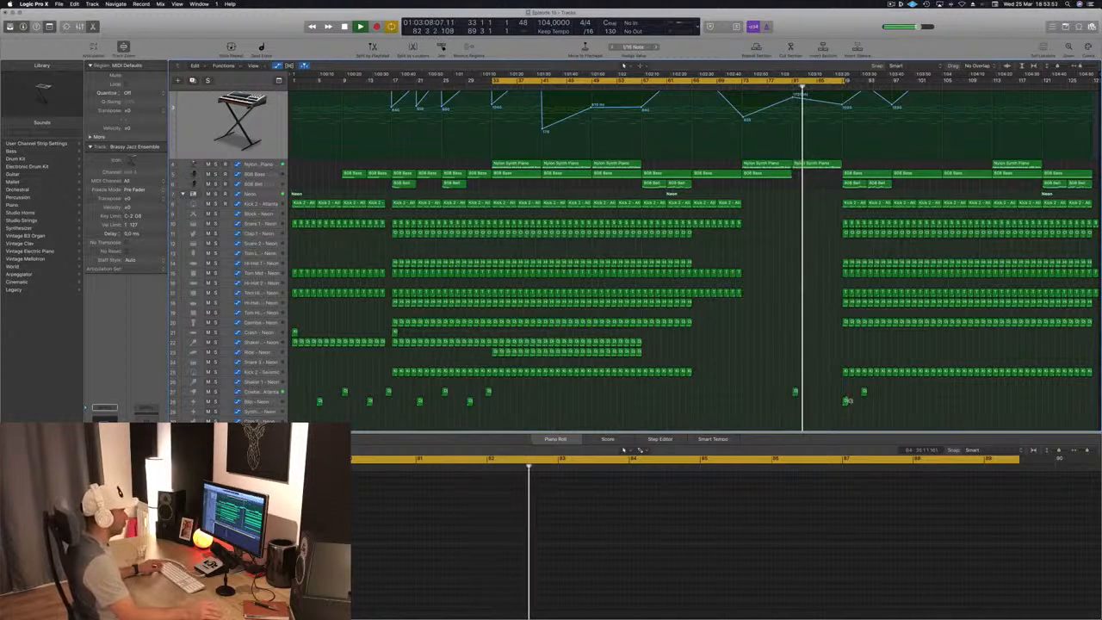
{"action": "left_click_drag", "start_coordinate": [837, 390], "coordinate": [871, 408]}
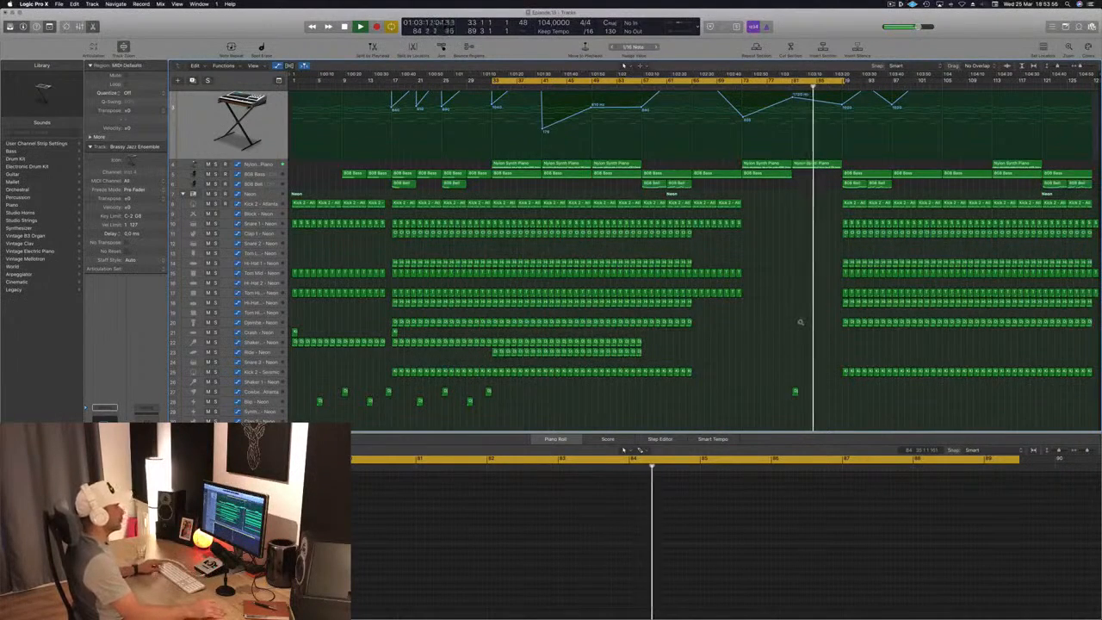
{"action": "key", "text": "Delete"}
- Restart playback at bar 73 and delete all drum regions between bars 89 and 105
{"action": "scroll", "coordinate": [789, 209], "scroll_direction": "up", "scroll_amount": 3}
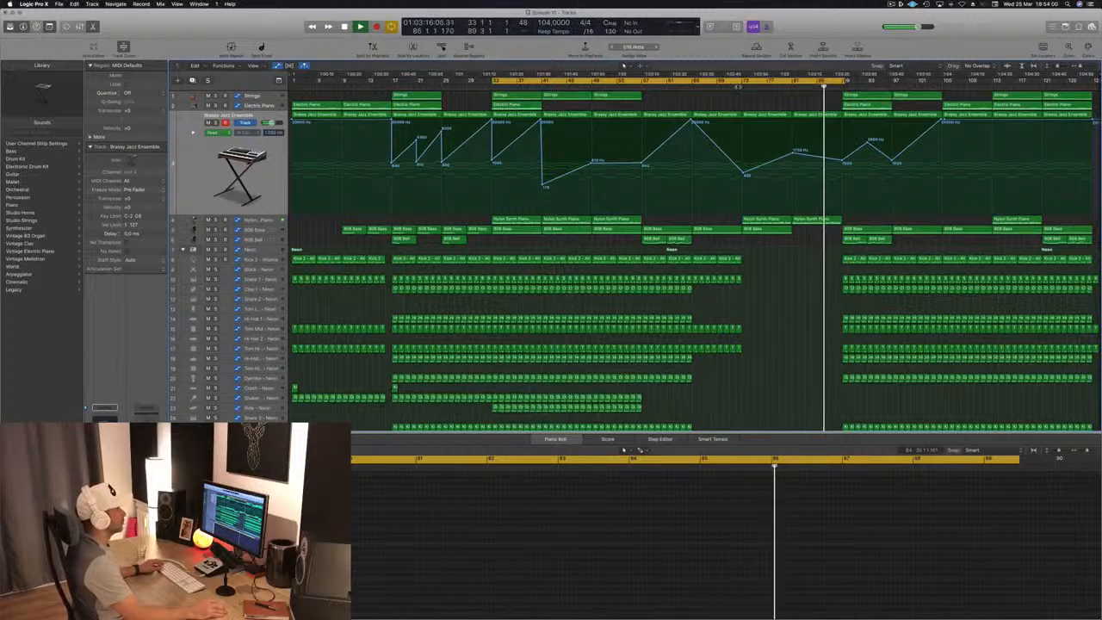
{"action": "left_click", "coordinate": [742, 101], "text": "shift"}
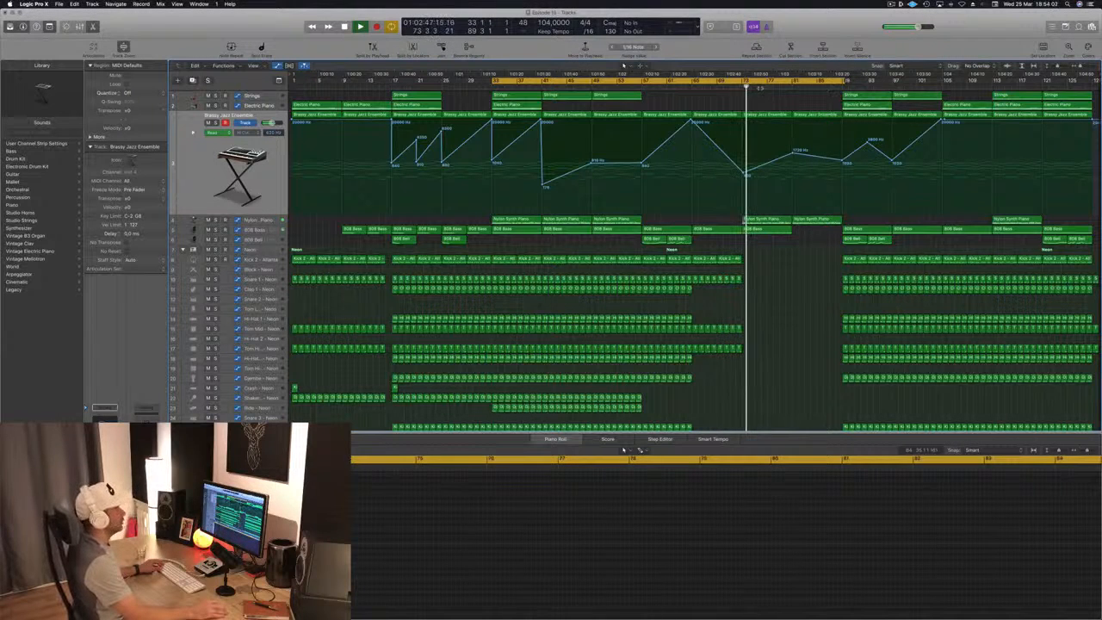
{"action": "scroll", "coordinate": [836, 237], "scroll_direction": "down", "scroll_amount": 3}
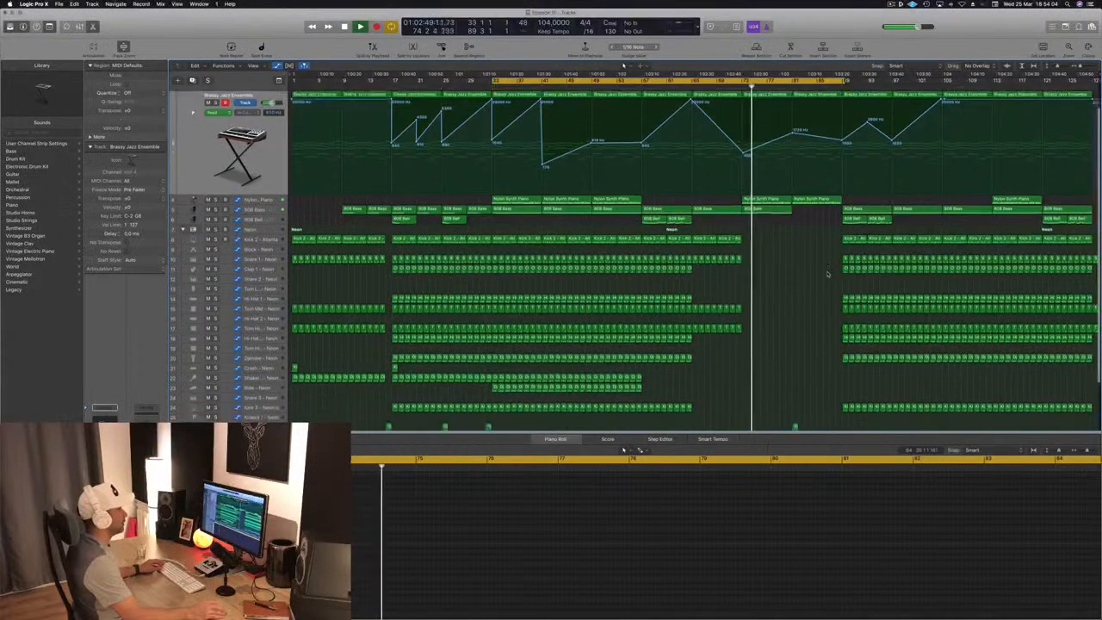
{"action": "left_click_drag", "start_coordinate": [831, 217], "coordinate": [939, 394]}
{"action": "key", "text": "Delete"}
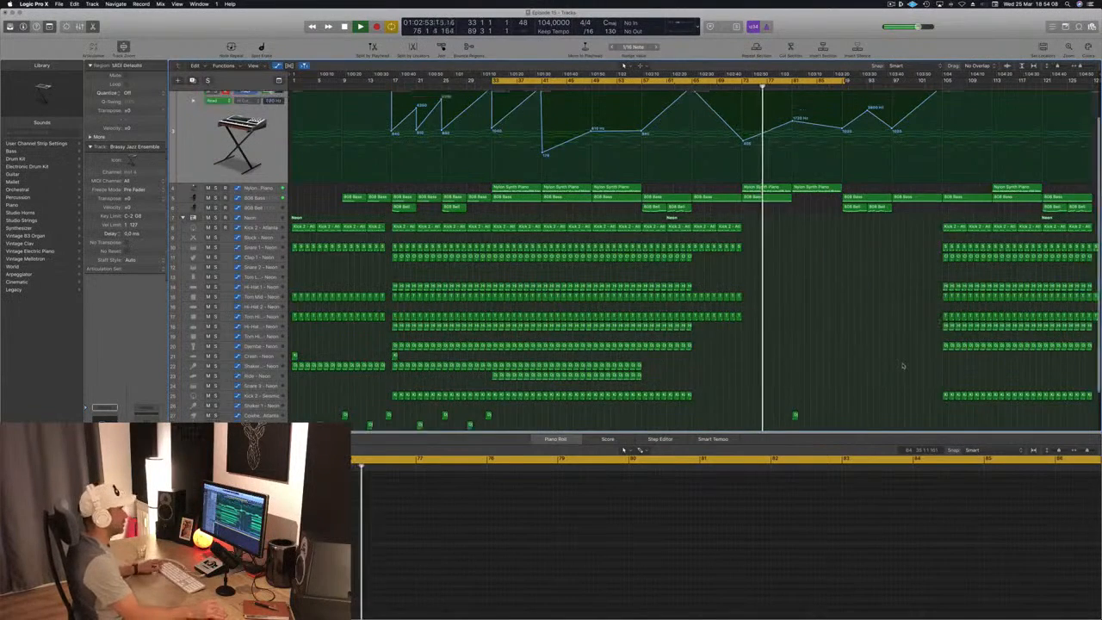
- Extend the cycle range to about bar 106 and clear the Strings, Electric Piano and 808 Bass regions starting at bar 89
{"action": "scroll", "coordinate": [896, 327], "scroll_direction": "up", "scroll_amount": 3}
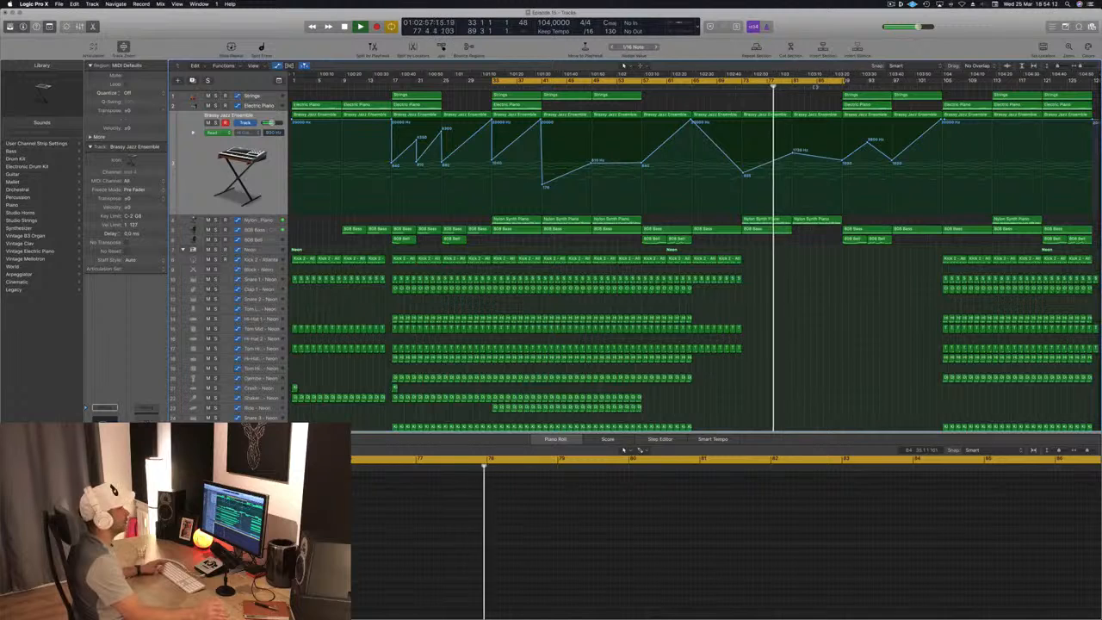
{"action": "left_click", "coordinate": [817, 85]}
{"action": "left_click_drag", "start_coordinate": [844, 80], "coordinate": [950, 80]}
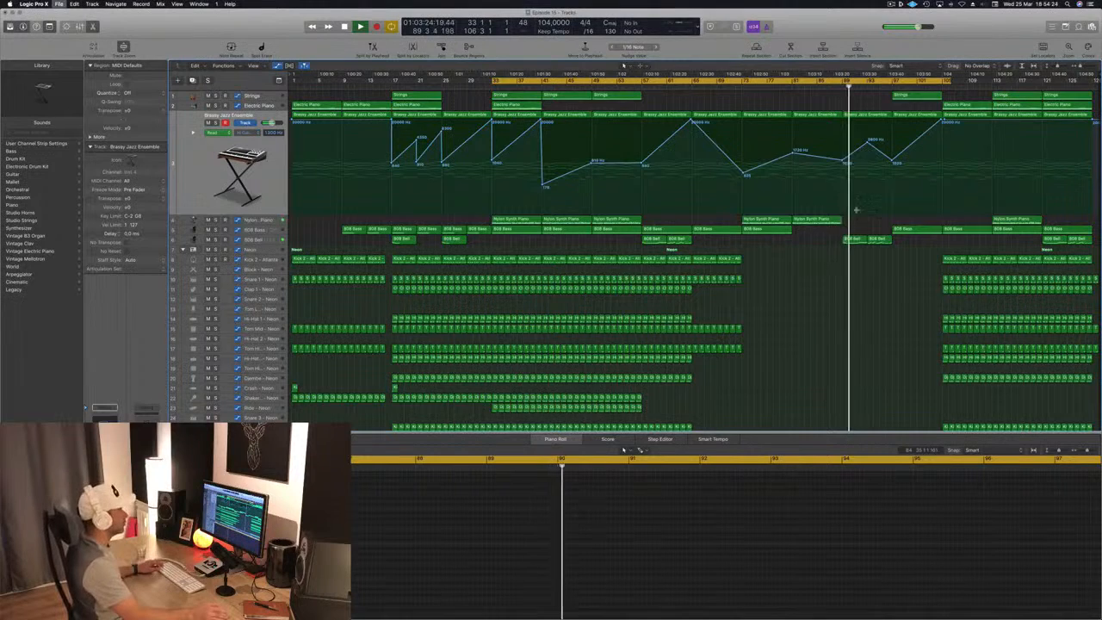
- Reshape the Brassy Jazz Ensemble filter automation into a continuous rise from bar 89 through bar 97 to bar 105
{"action": "left_click_drag", "start_coordinate": [867, 145], "coordinate": [867, 156]}
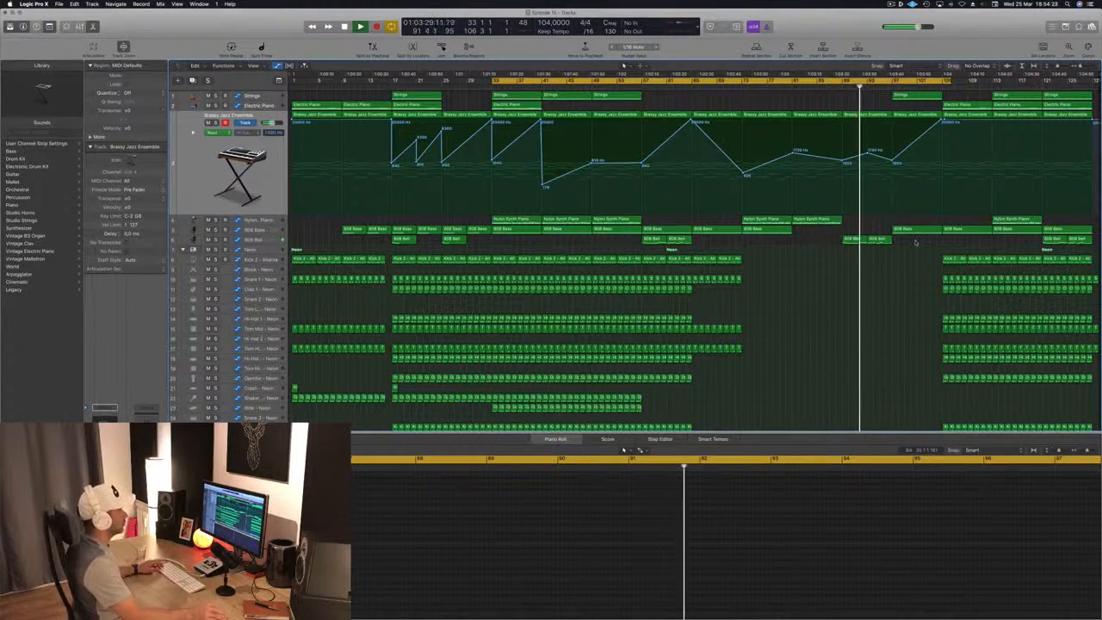
{"action": "left_click_drag", "start_coordinate": [881, 248], "coordinate": [838, 268]}
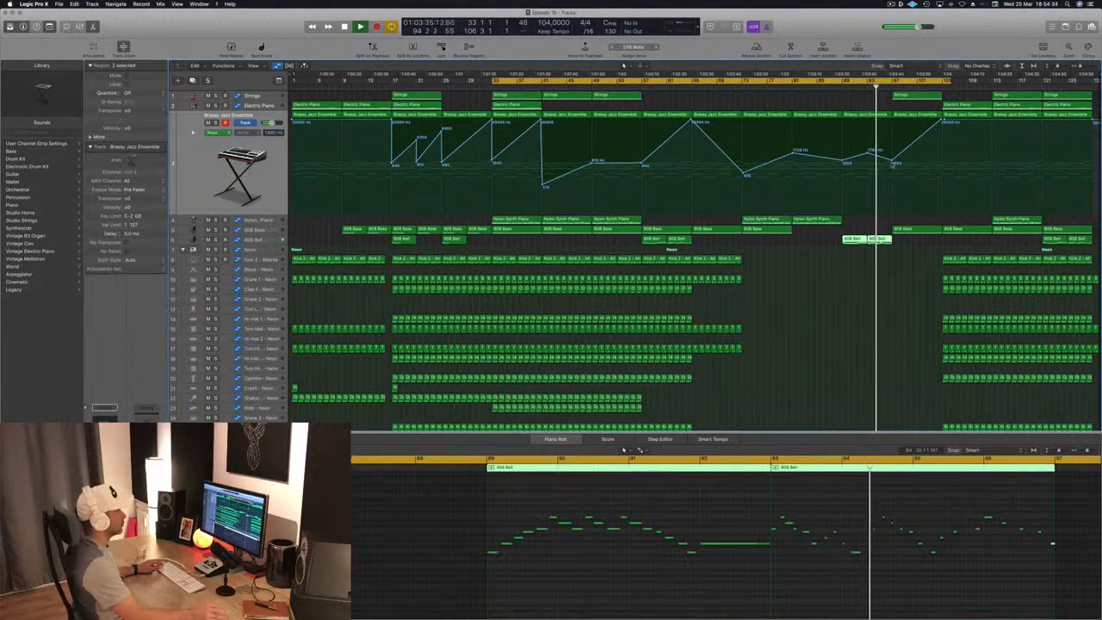
{"action": "left_click_drag", "start_coordinate": [892, 164], "coordinate": [892, 145]}
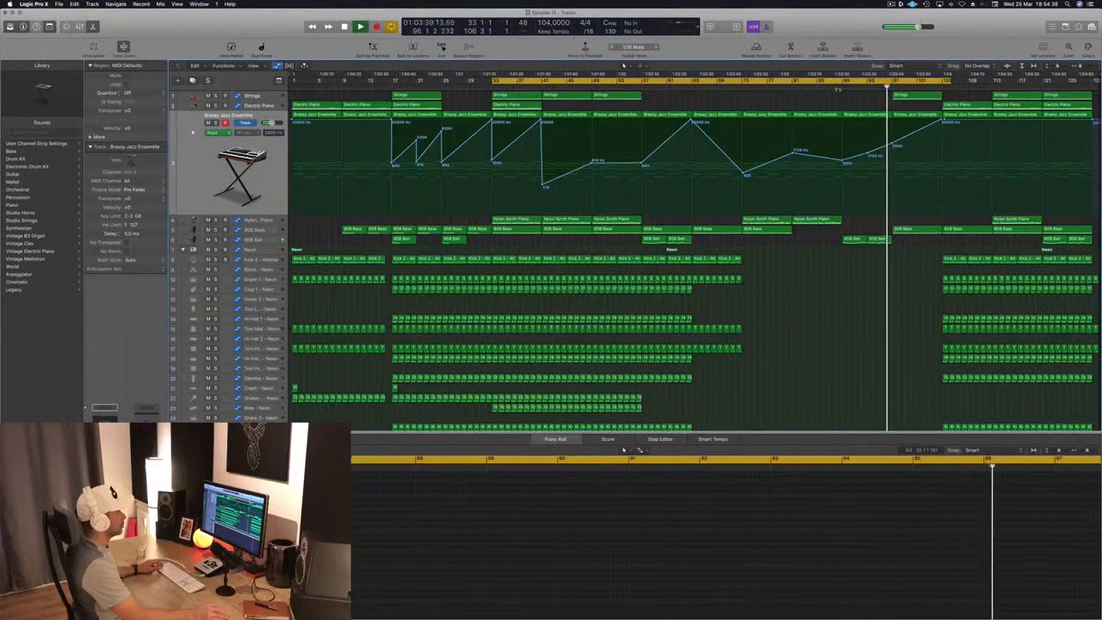
- Copy the 808 Bass region from bar 97 to bar 89 and replay the section
{"action": "left_click", "coordinate": [909, 228]}
{"action": "left_click_drag", "start_coordinate": [862, 231], "coordinate": [863, 230]}
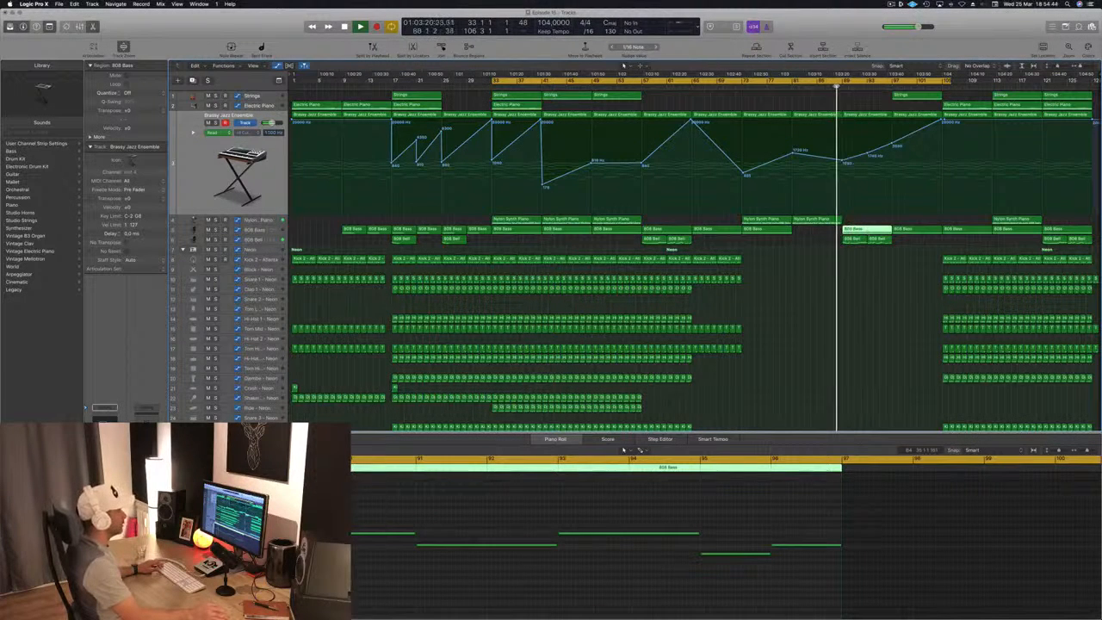
{"action": "left_click", "coordinate": [821, 349]}
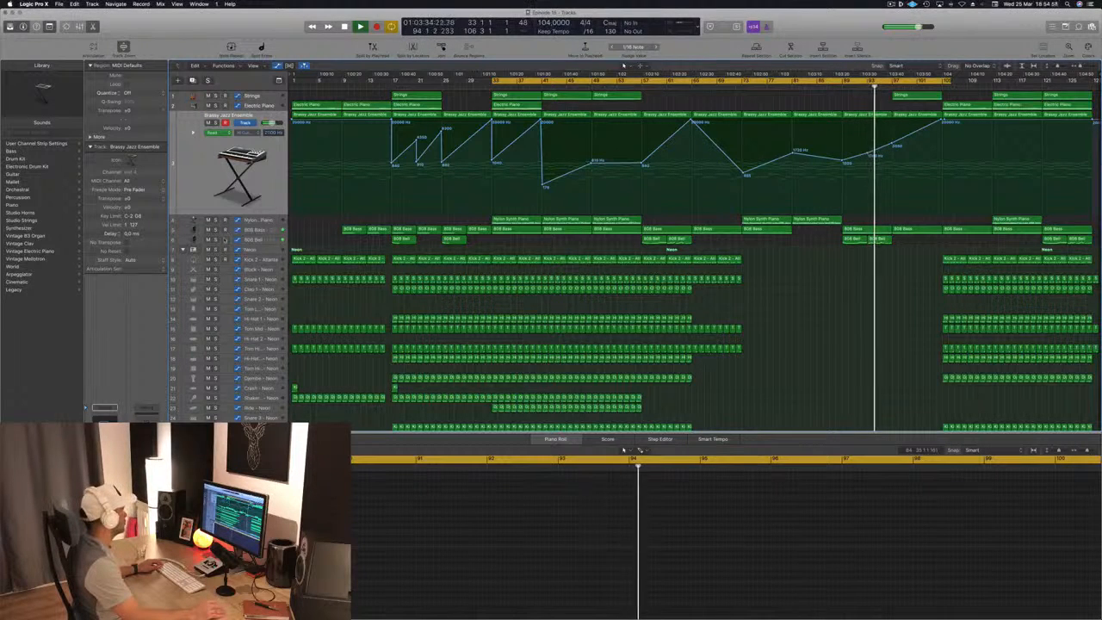
- Audition the 808 Bell track in solo, select its regions at bars 57 and 89, and release the solo
{"action": "key", "text": "s"}
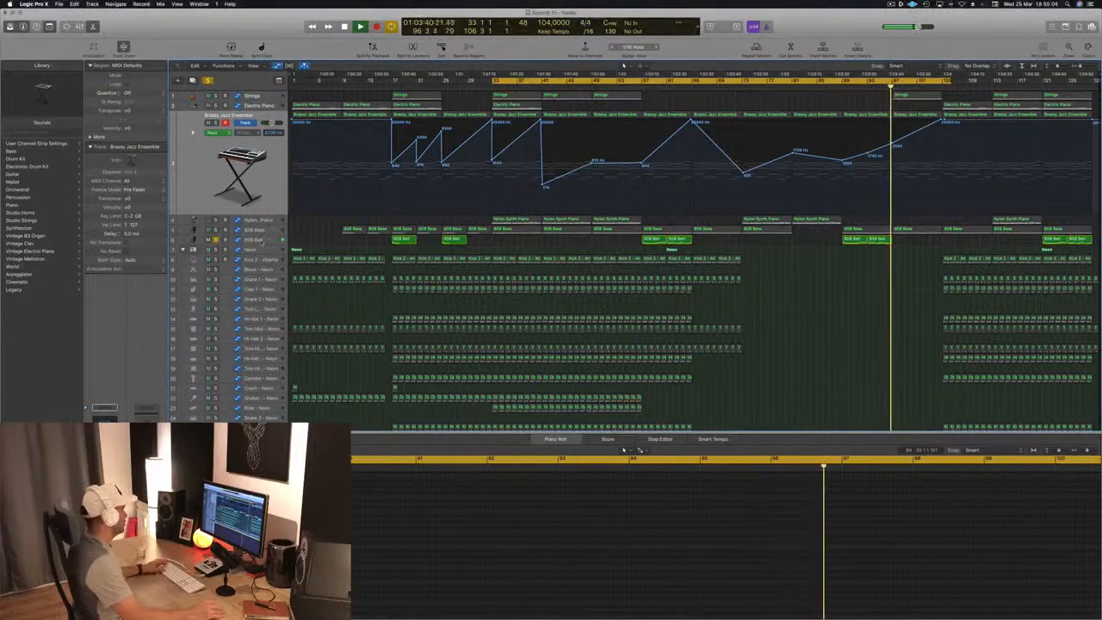
{"action": "left_click", "coordinate": [264, 242]}
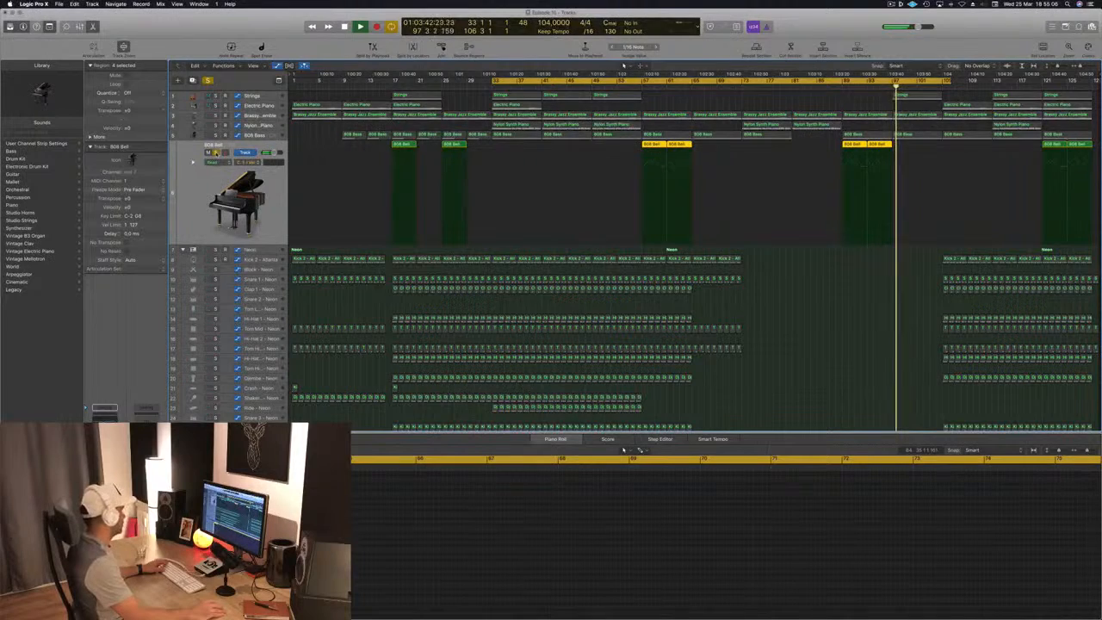
{"action": "key", "text": "s"}
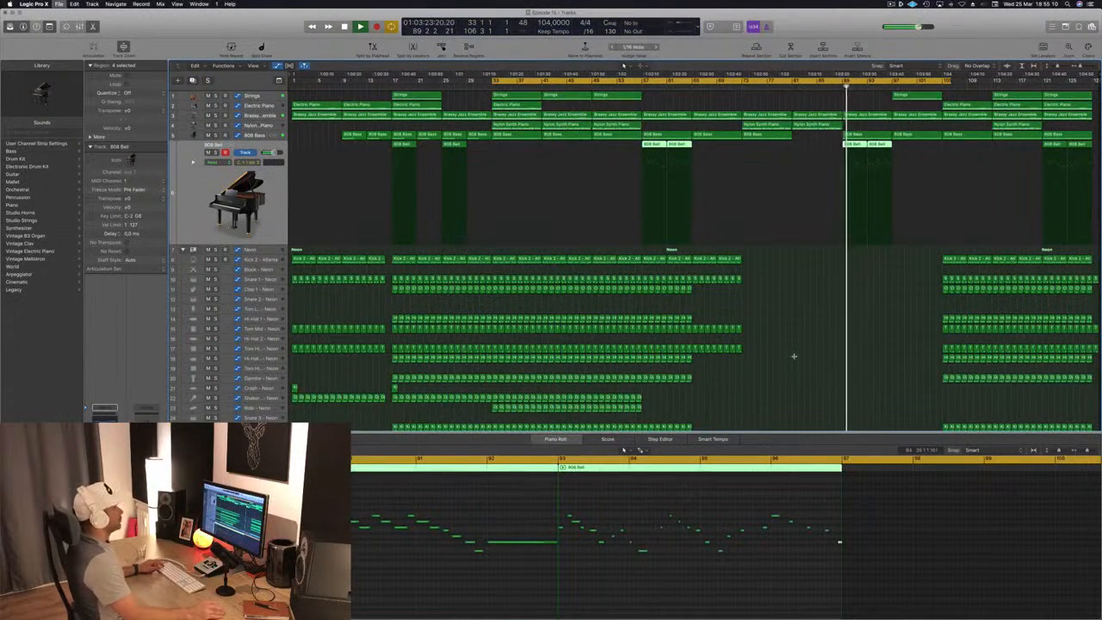
- Fit all tracks in view to examine the whole arrangement during playback, and close the lower editor area
{"action": "key", "text": "super+Up"}
{"action": "key", "text": "super+Up"}
{"action": "key", "text": "super+Up"}
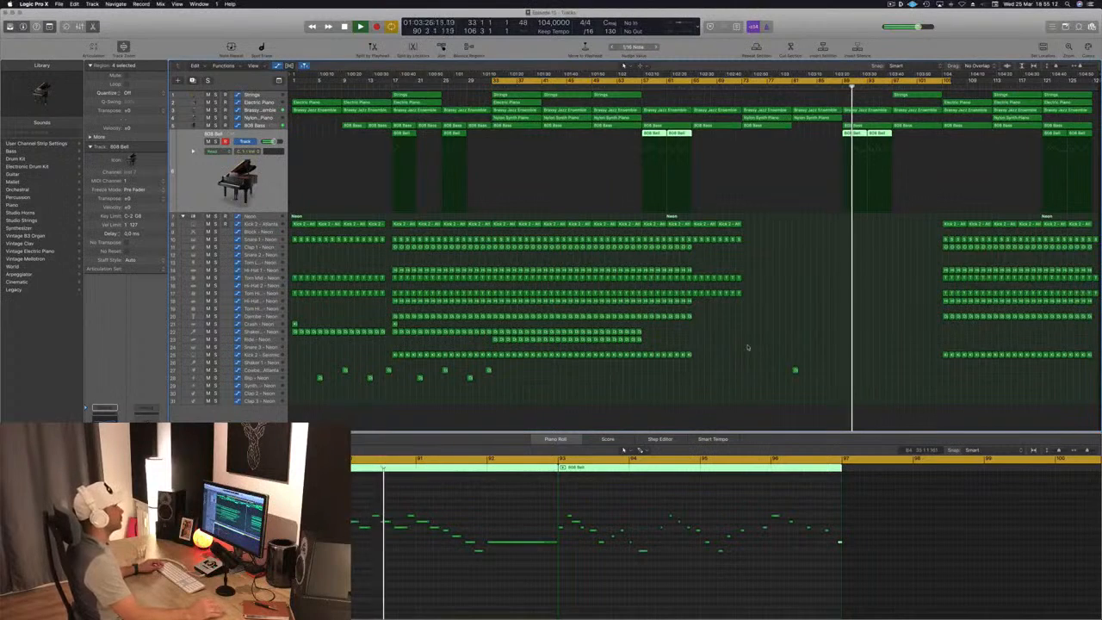
{"action": "key", "text": "super+Down"}
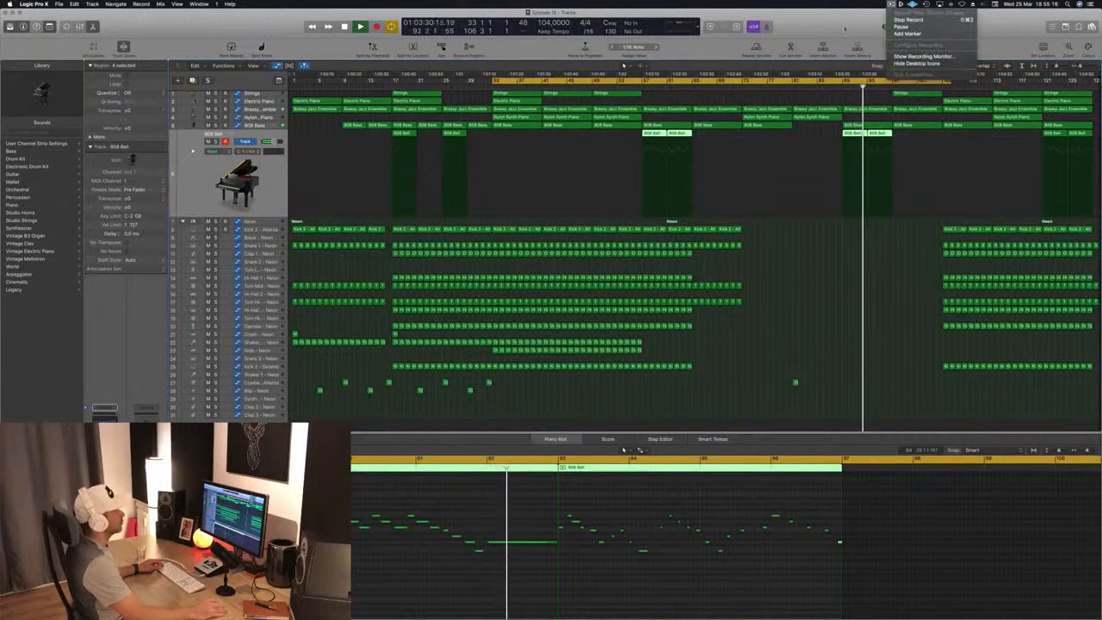
{"action": "left_click", "coordinate": [752, 355]}
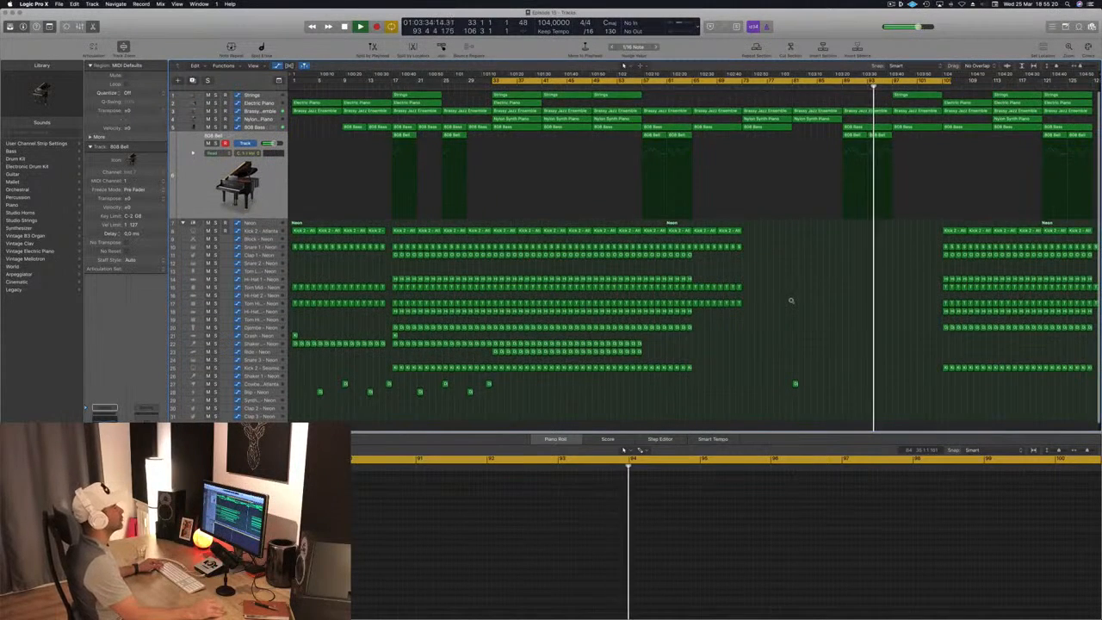
{"action": "scroll", "coordinate": [791, 301], "scroll_direction": "up", "scroll_amount": 2}
{"action": "scroll", "coordinate": [791, 301], "scroll_direction": "down", "scroll_amount": 3}
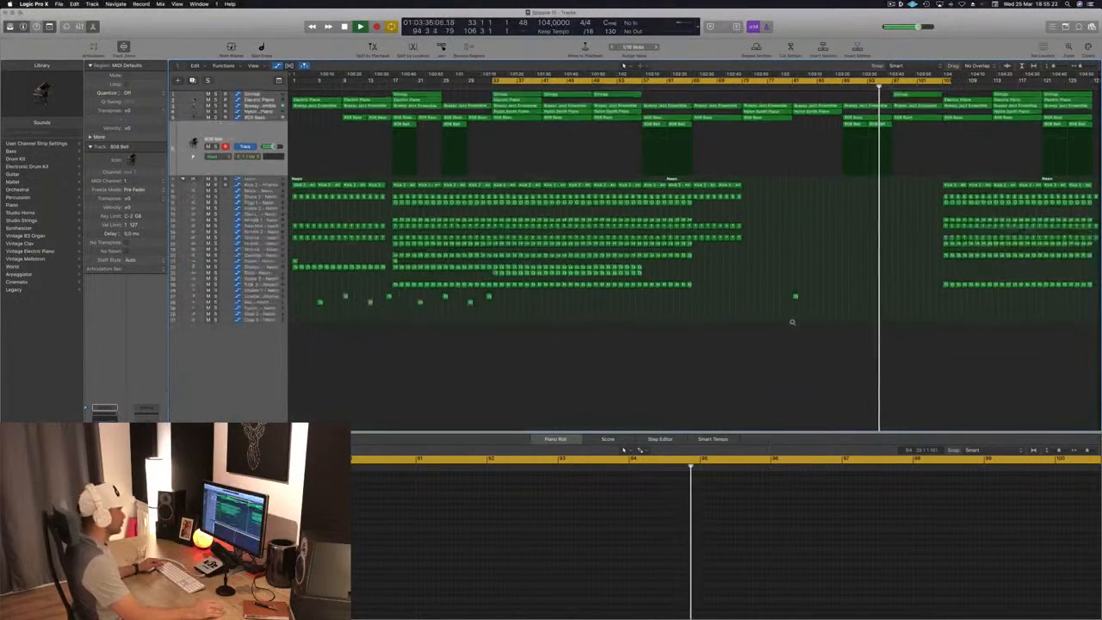
{"action": "scroll", "coordinate": [792, 321], "scroll_direction": "up", "scroll_amount": 2}
{"action": "key", "text": "x"}
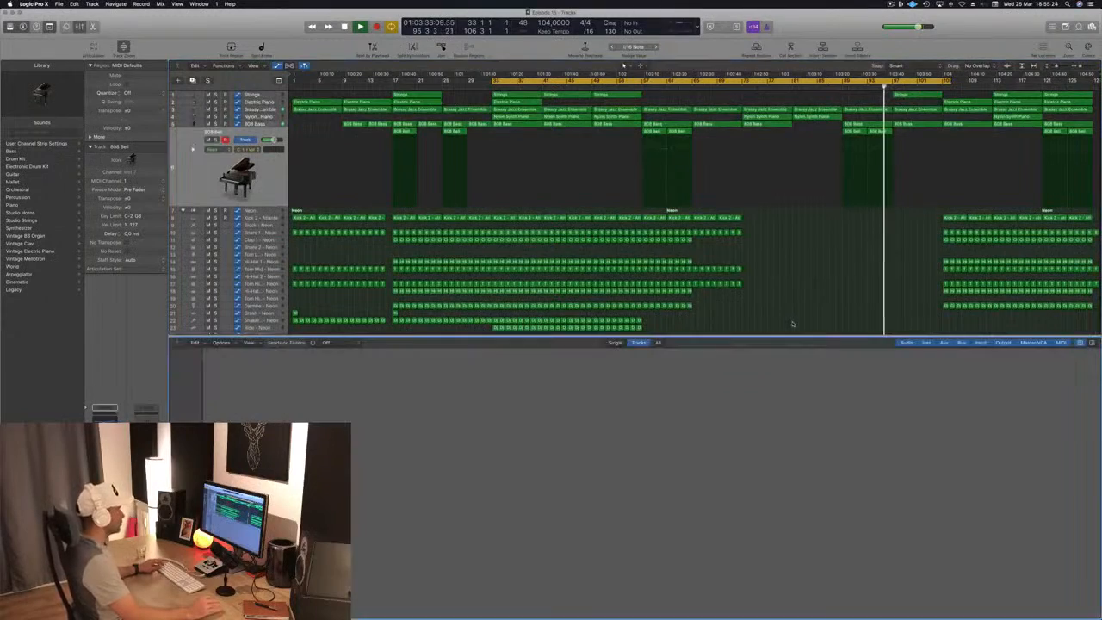
{"action": "key", "text": "x"}
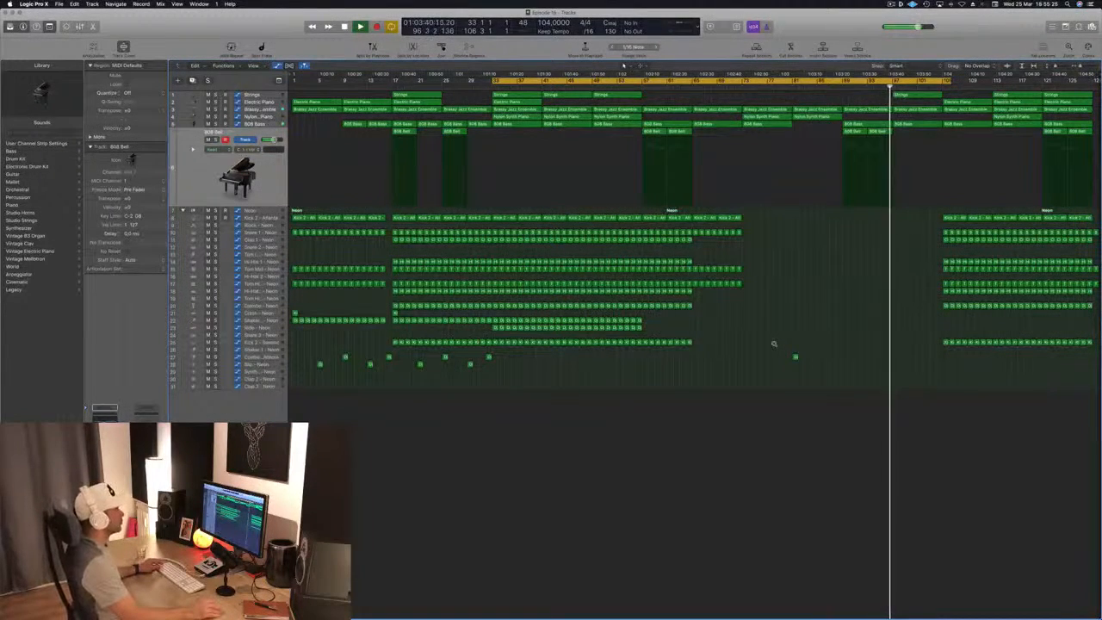
- Replace the Strings region at bar 97 with a copy of the Nylon Synth Piano region from bar 113, and save the project
{"action": "scroll", "coordinate": [787, 323], "scroll_direction": "down", "scroll_amount": 1}
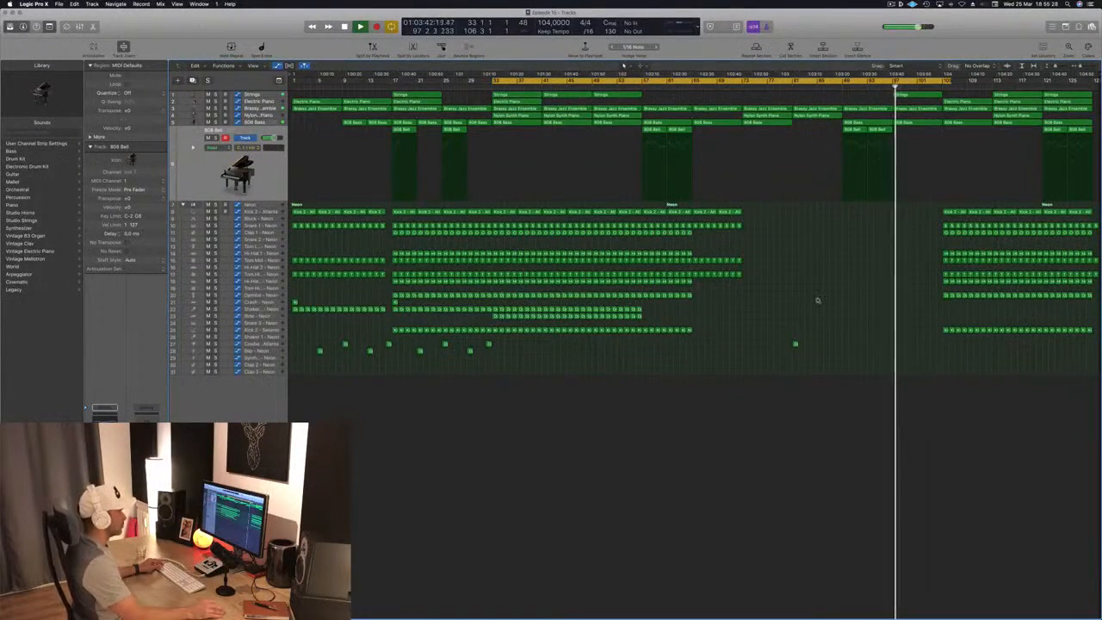
{"action": "scroll", "coordinate": [818, 300], "scroll_direction": "up", "scroll_amount": 4}
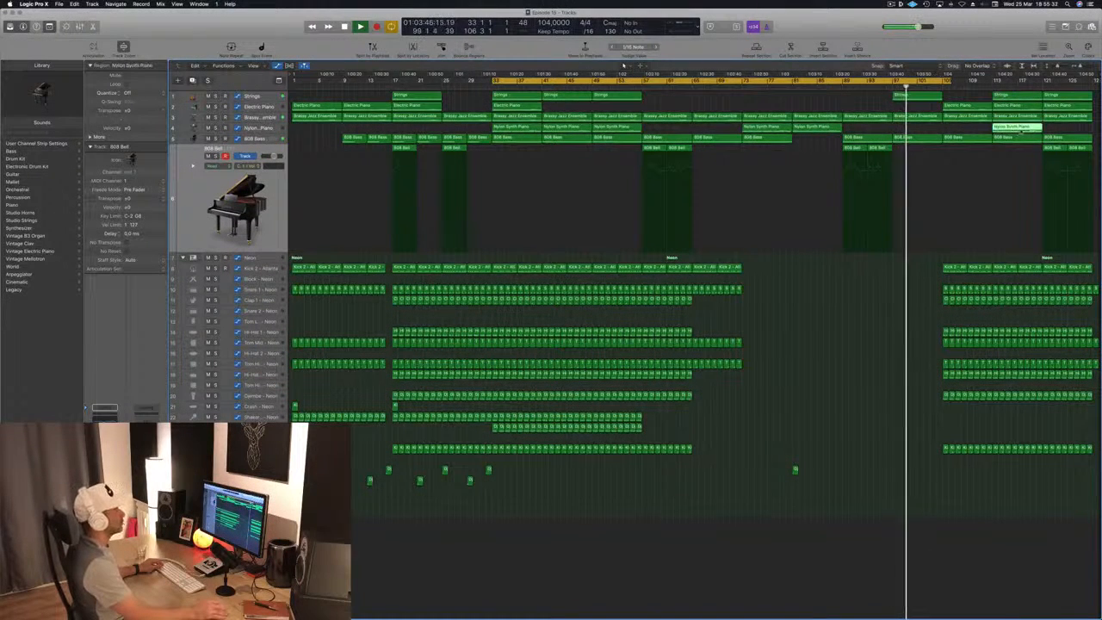
{"action": "left_click_drag", "start_coordinate": [1022, 129], "coordinate": [921, 134]}
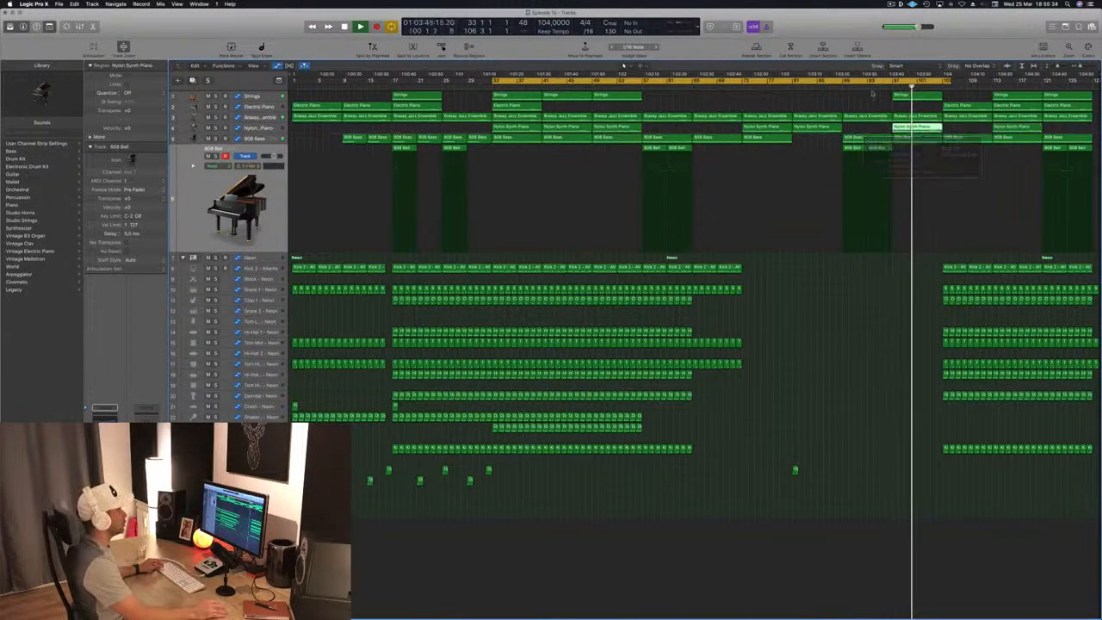
{"action": "left_click", "coordinate": [841, 87]}
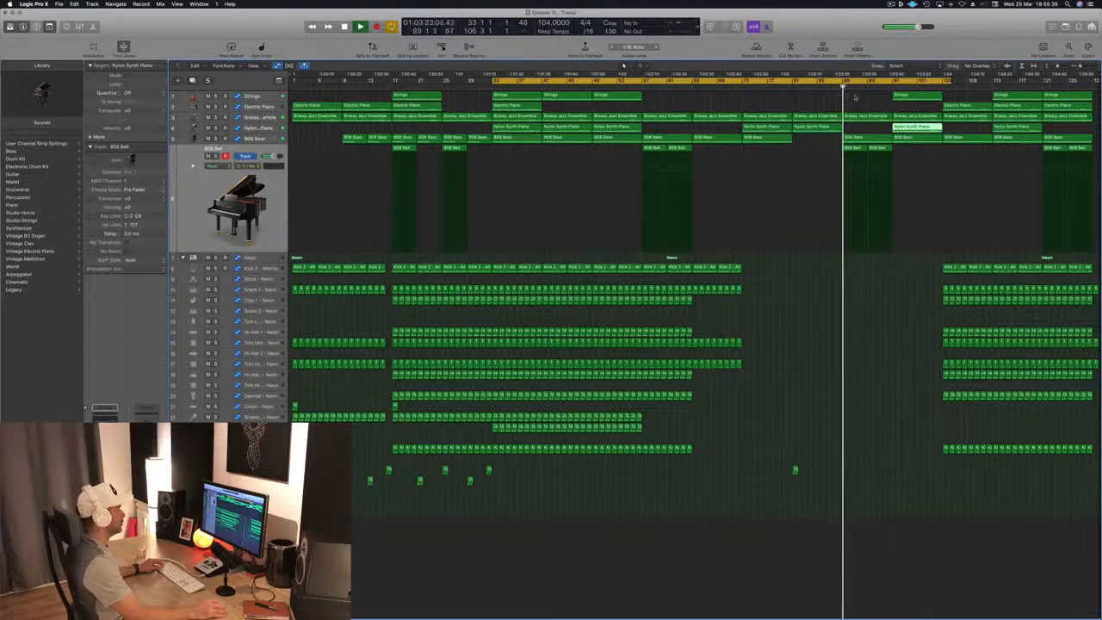
{"action": "key", "text": "super+s"}
{"action": "left_click", "coordinate": [885, 88]}
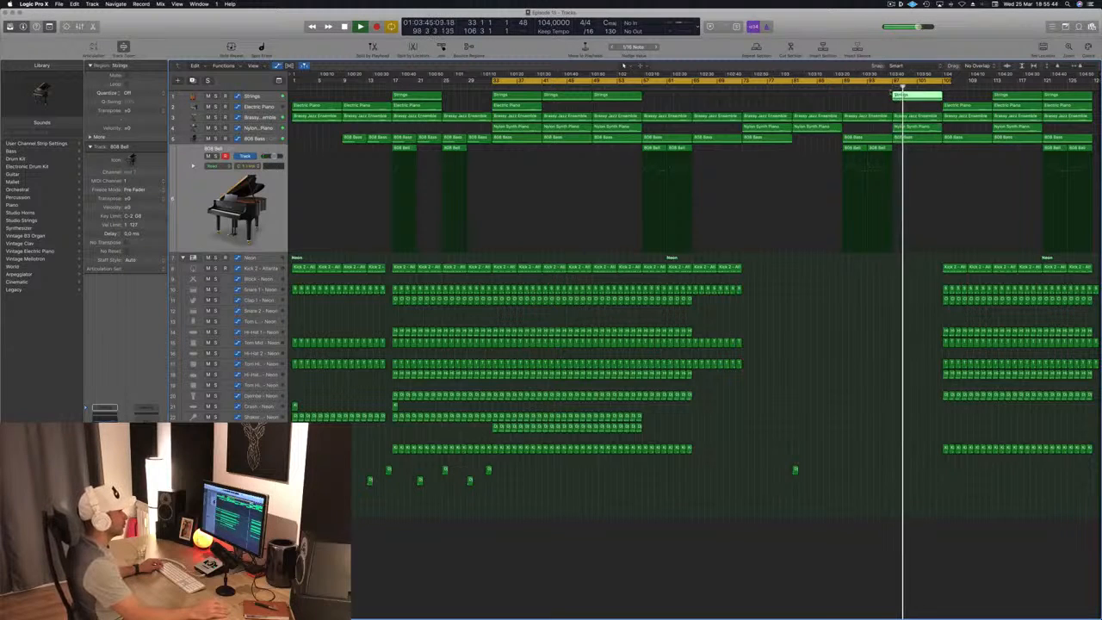
{"action": "left_click", "coordinate": [886, 87]}
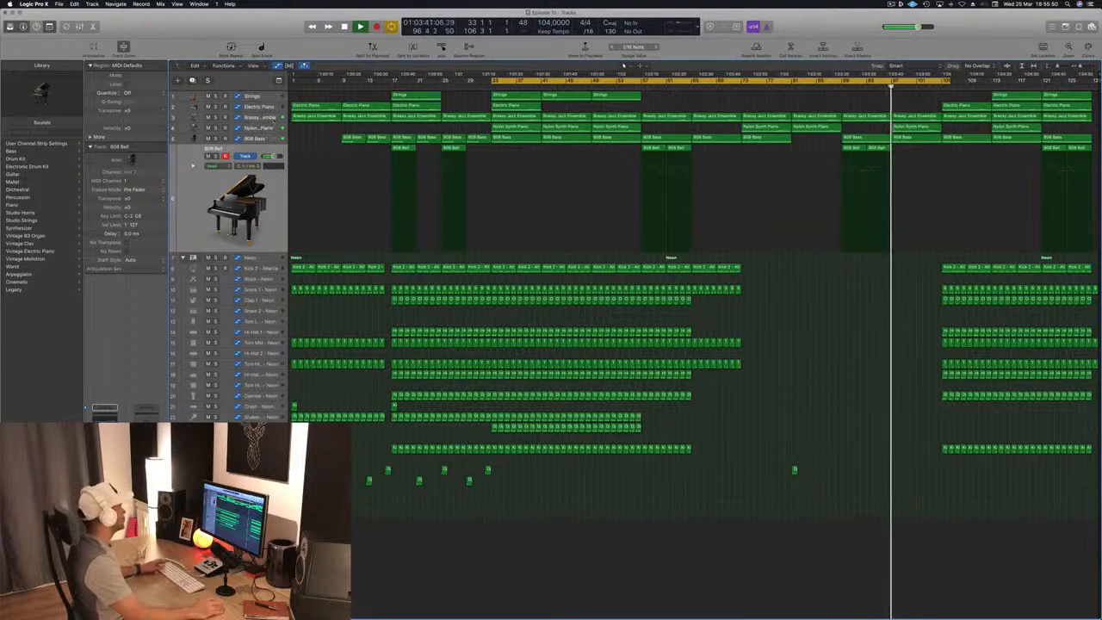
- Raise the Brassy Jazz Ensemble filter automation to 20000 Hz at bar 97 and remove the intermediate point near bar 93
{"action": "left_click", "coordinate": [274, 121]}
{"action": "left_click_drag", "start_coordinate": [895, 148], "coordinate": [894, 143]}
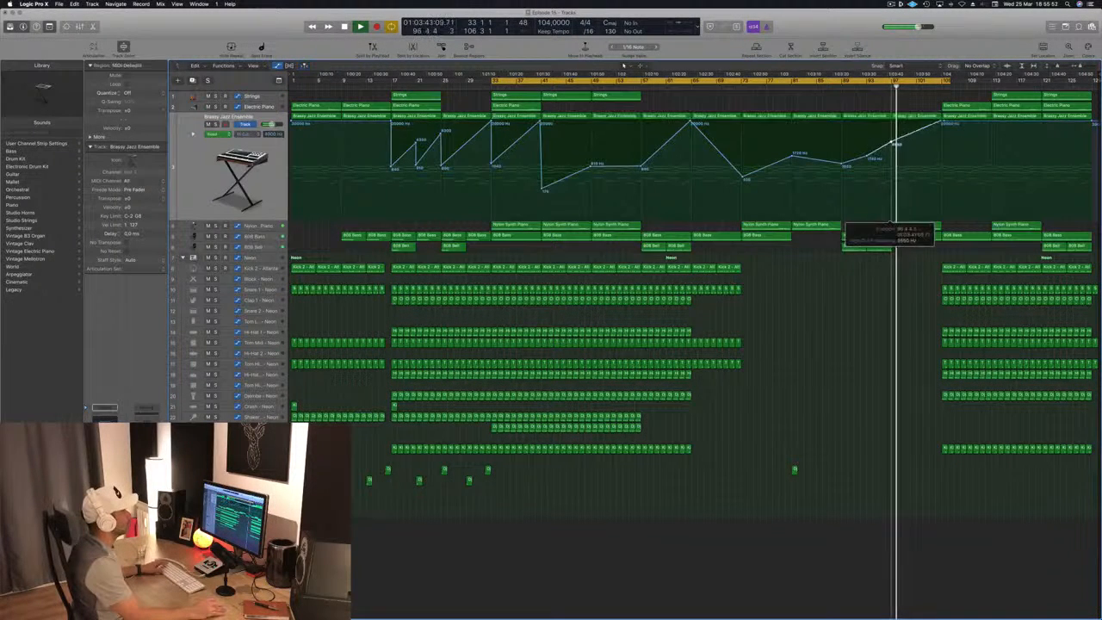
{"action": "left_click", "coordinate": [834, 89]}
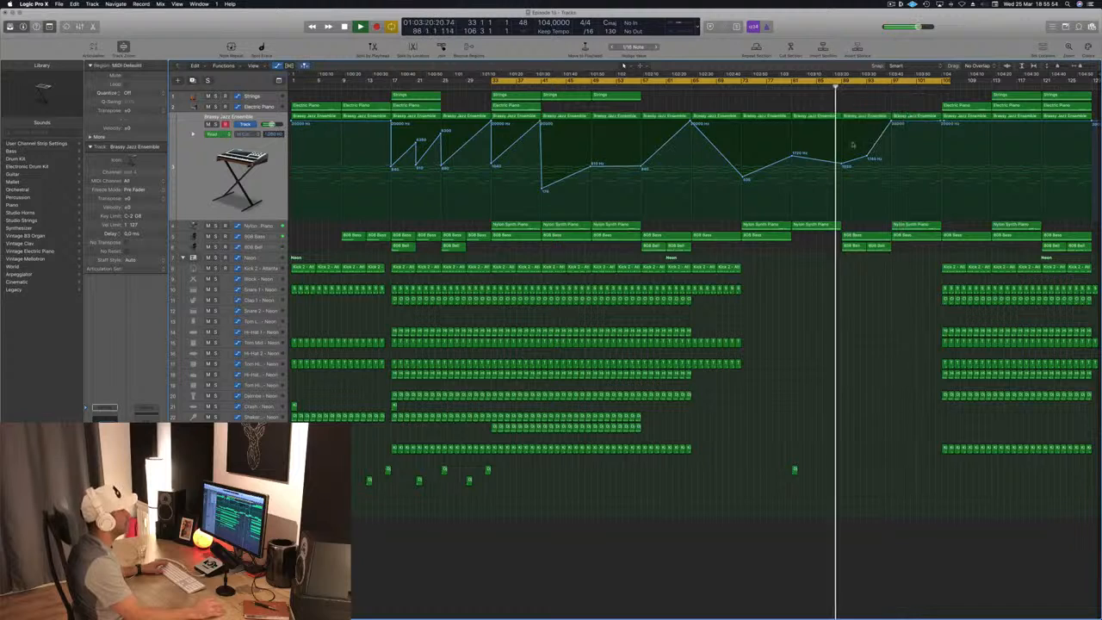
{"action": "left_click", "coordinate": [867, 156]}
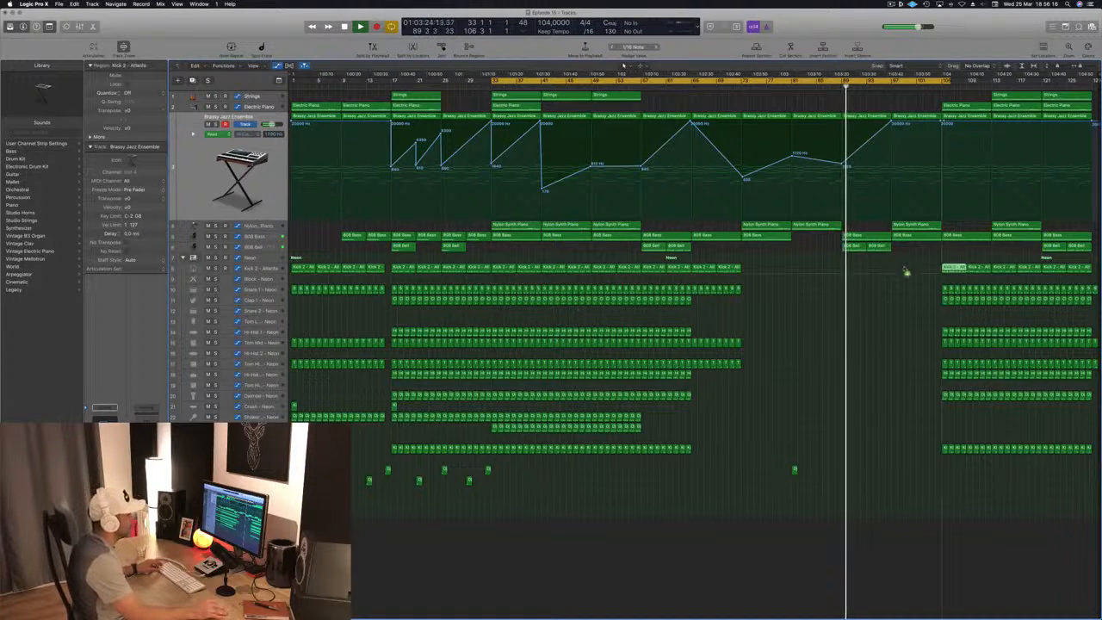
- Copy eight bars of the Kick 2 - Atlanta and Snare 1 regions to bar 97, and clear the last bar before bar 105
{"action": "left_click_drag", "start_coordinate": [906, 272], "coordinate": [854, 272]}
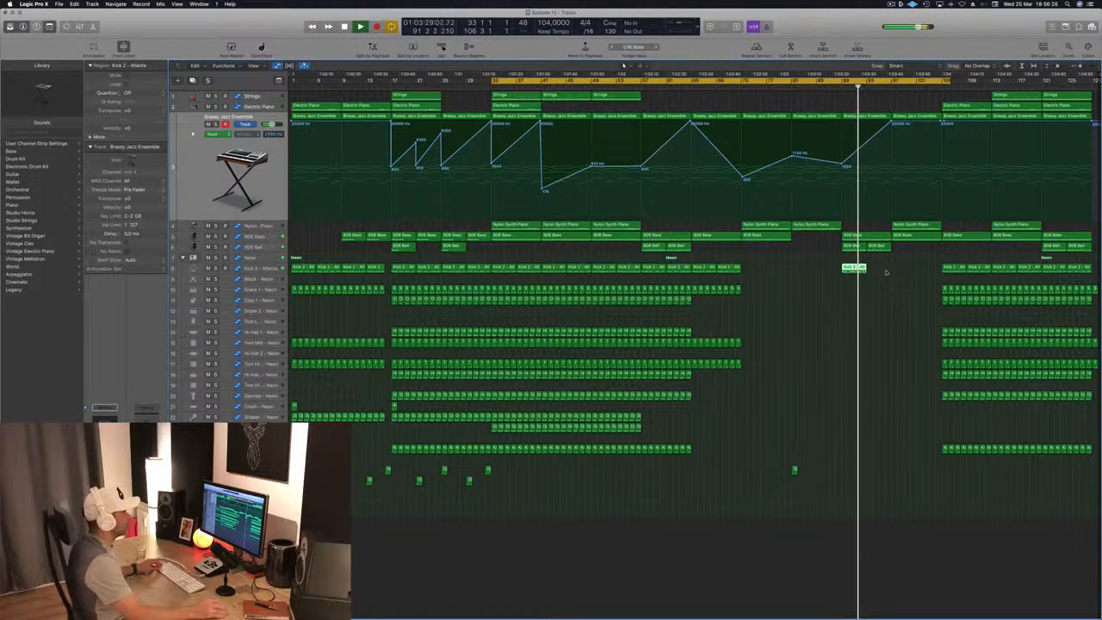
{"action": "key", "text": "Delete"}
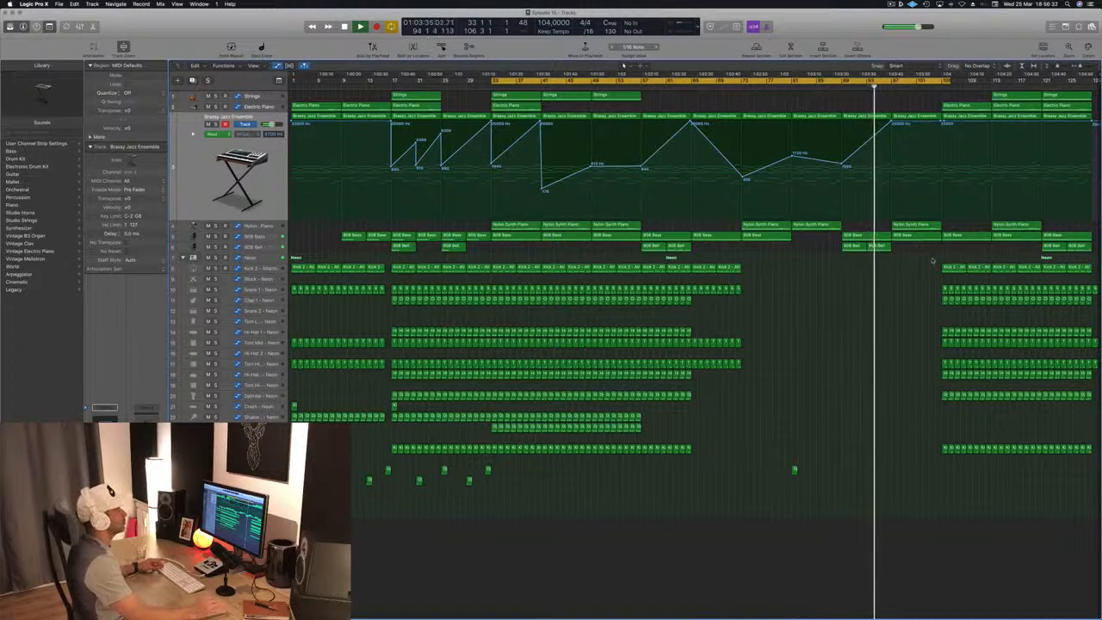
{"action": "left_click_drag", "start_coordinate": [932, 258], "coordinate": [912, 275]}
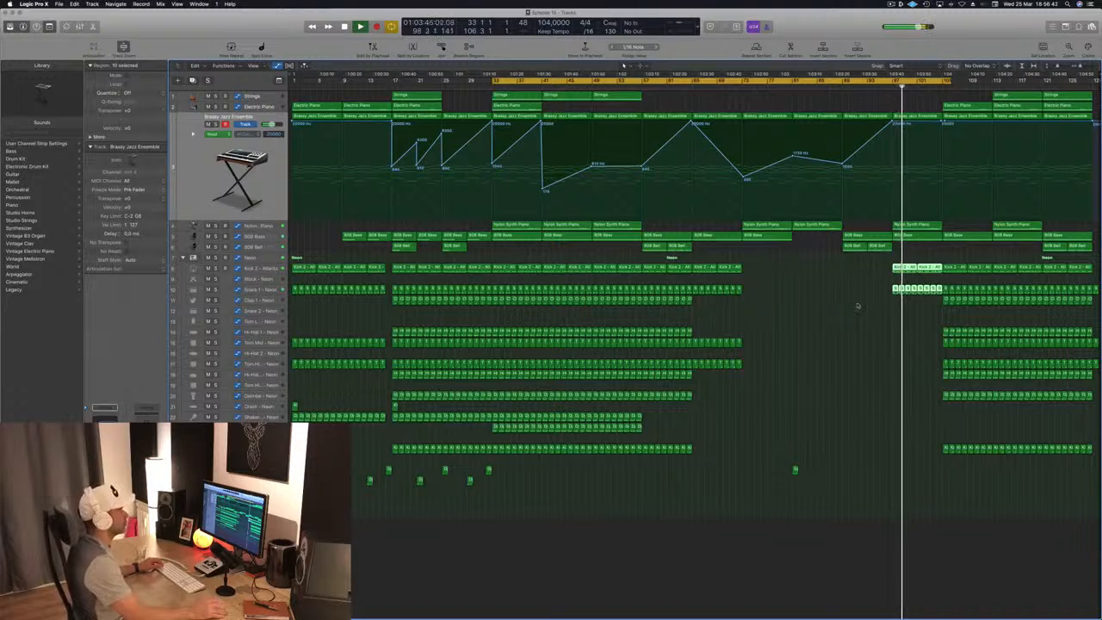
{"action": "key", "text": "super+Right"}
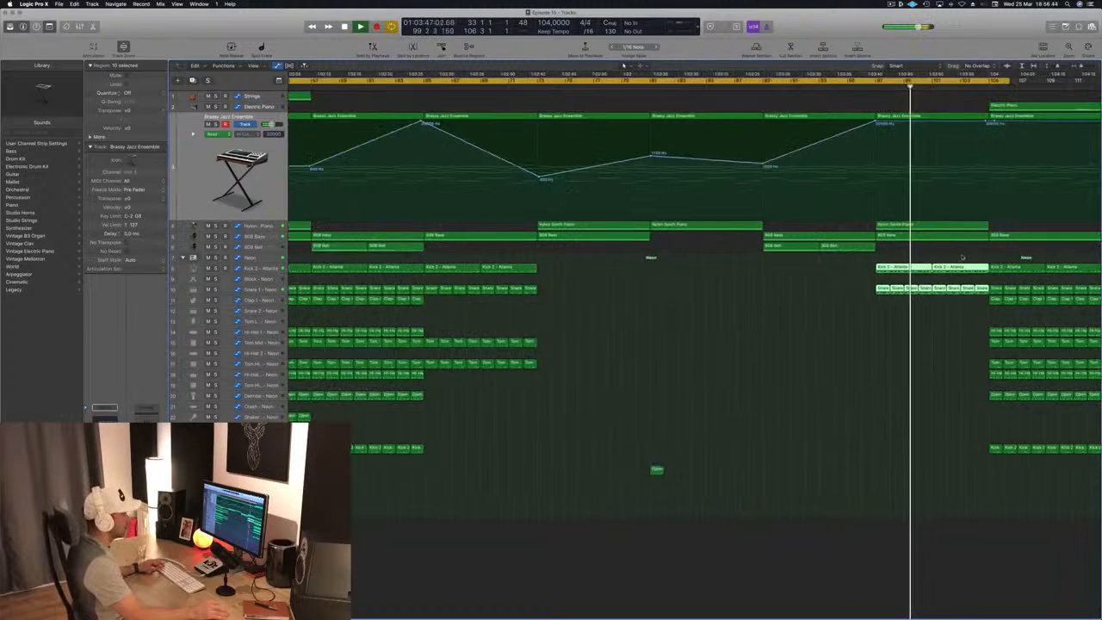
{"action": "left_click_drag", "start_coordinate": [974, 253], "coordinate": [987, 306]}
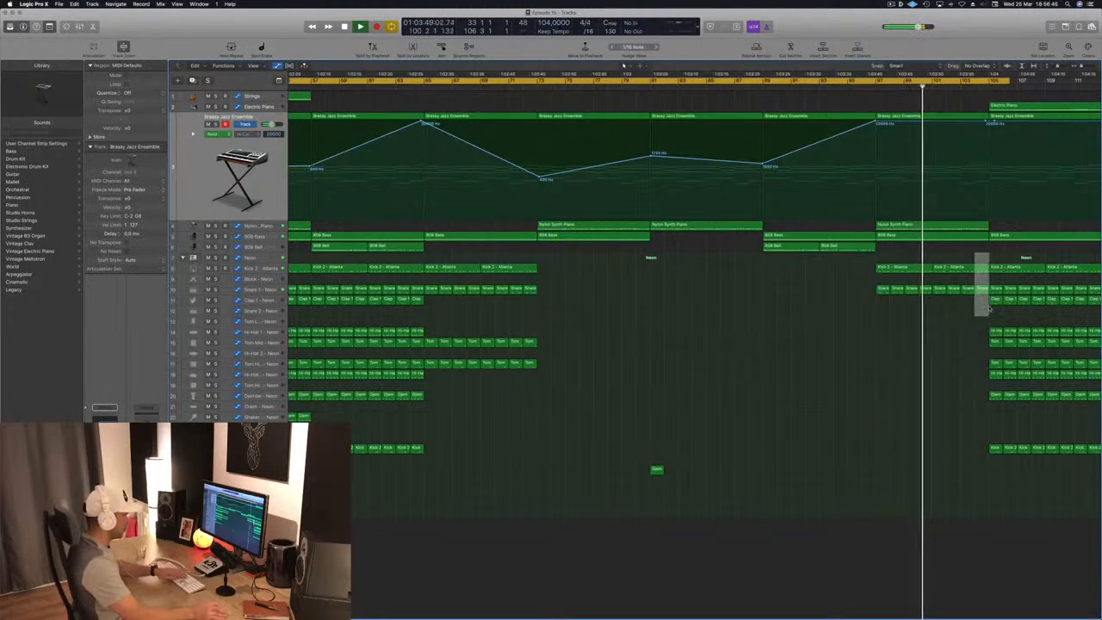
{"action": "left_click", "coordinate": [933, 299]}
{"action": "key", "text": "super+Left"}
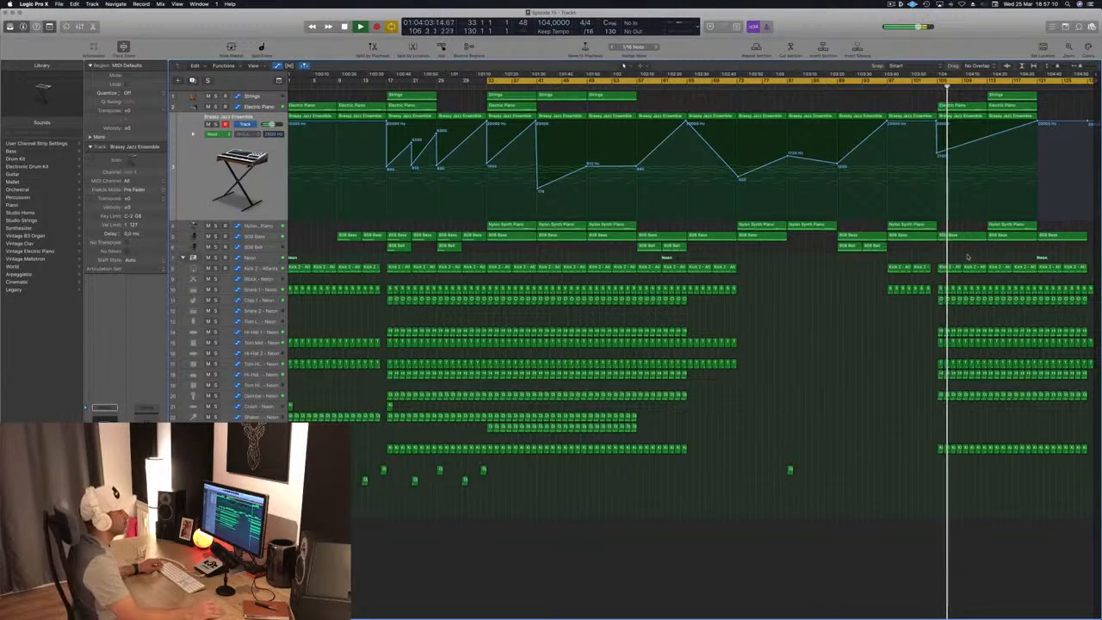
- Extend the cycle range to about bar 130 and delete the drum regions beyond bar 129
{"action": "left_click", "coordinate": [902, 289]}
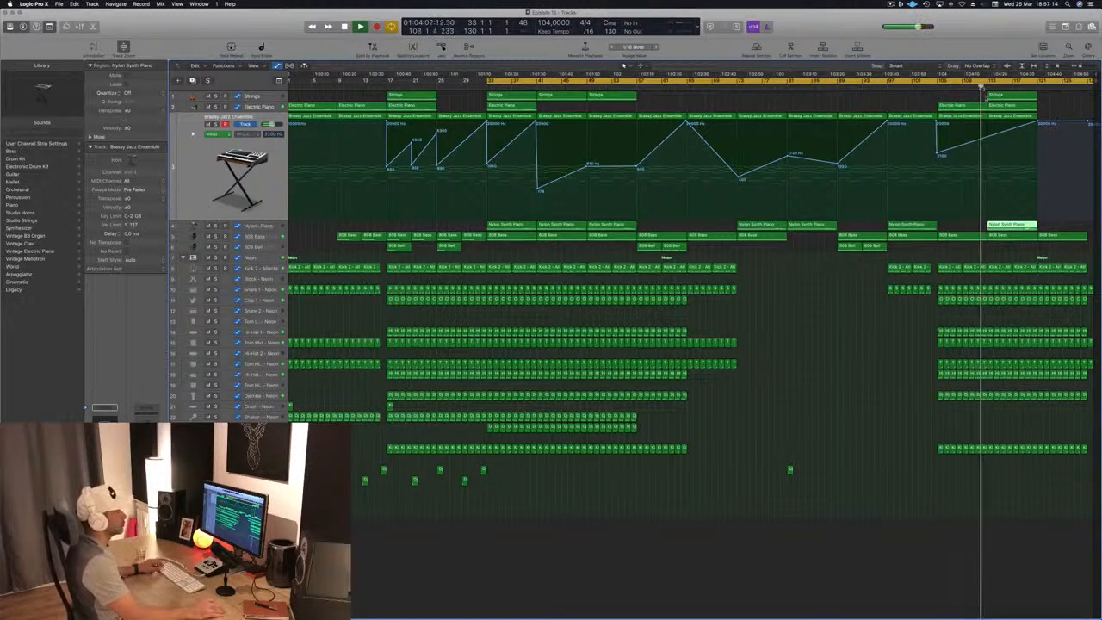
{"action": "left_click", "coordinate": [1007, 105]}
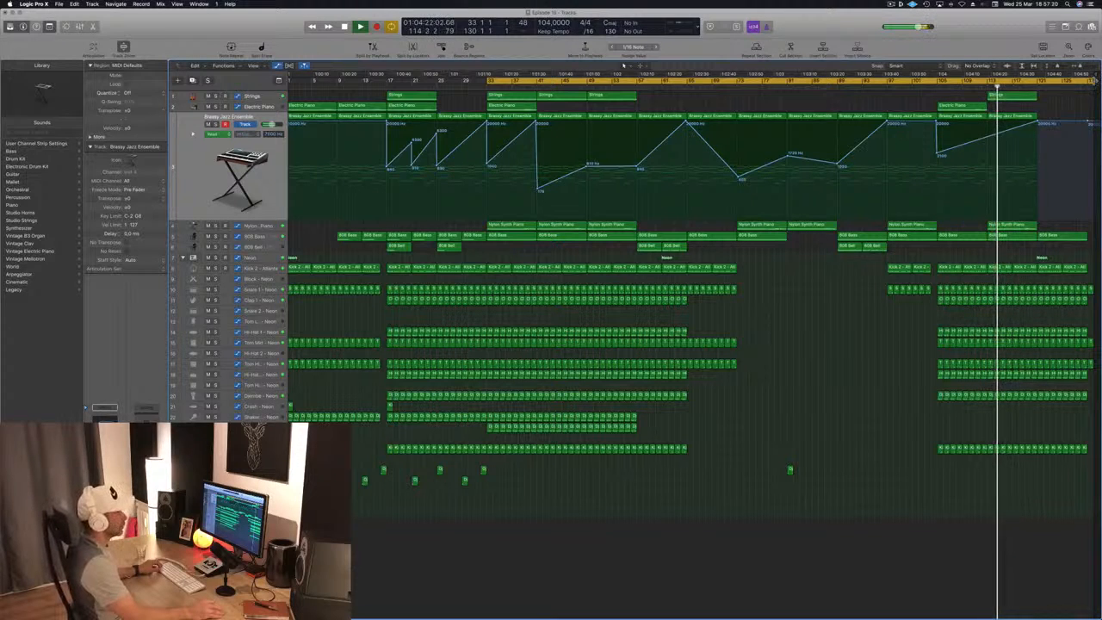
{"action": "left_click_drag", "start_coordinate": [1093, 80], "coordinate": [1097, 81]}
{"action": "mouse_move", "coordinate": [1069, 262]}
{"action": "left_mouse_down"}
{"action": "mouse_move", "coordinate": [1045, 417]}
{"action": "mouse_move", "coordinate": [1029, 435]}
{"action": "left_mouse_up"}
{"action": "key", "text": "Delete"}
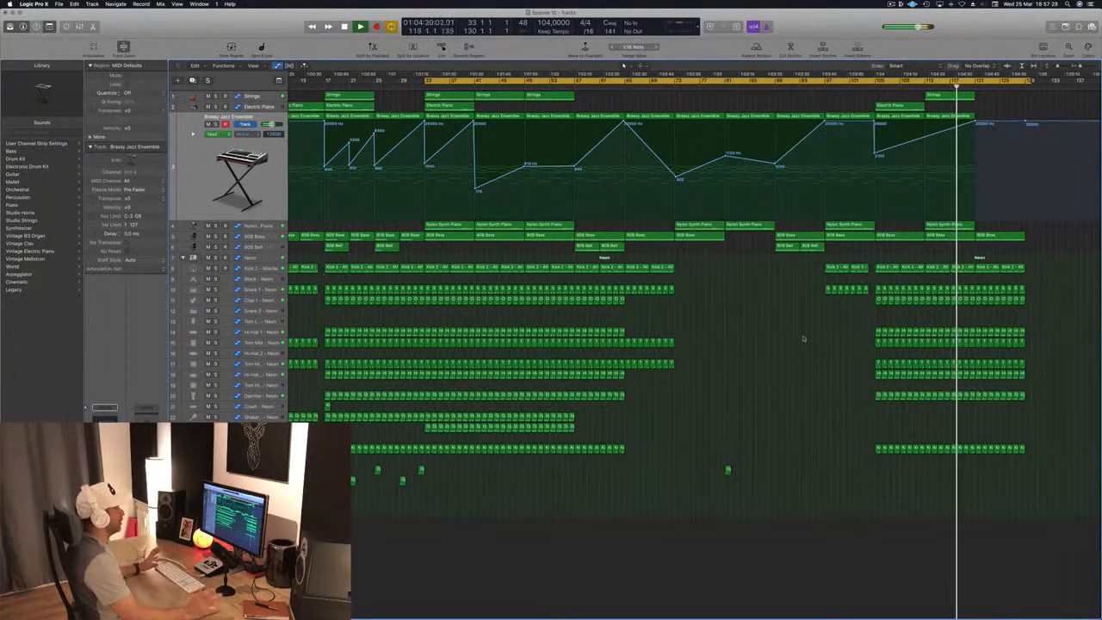
- Add a Brassy Jazz Ensemble filter automation point at bar 113 and dip the curve at bar 121, rising to 20000 Hz by bar 129
{"action": "scroll", "coordinate": [803, 338], "scroll_direction": "left", "scroll_amount": 1}
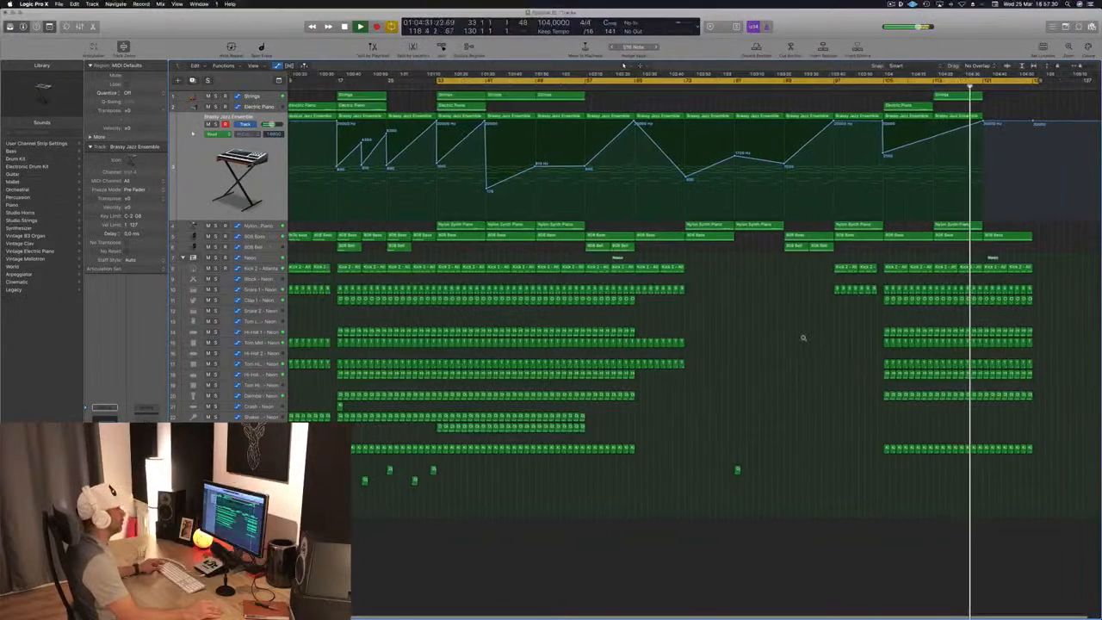
{"action": "scroll", "coordinate": [803, 338], "scroll_direction": "left", "scroll_amount": 3}
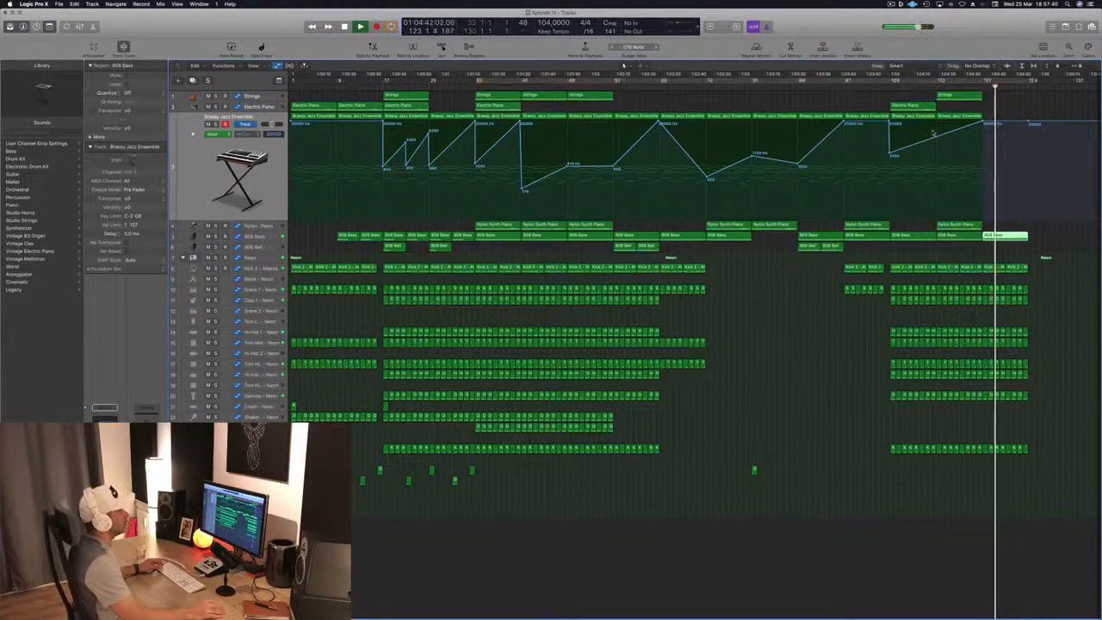
{"action": "left_click", "coordinate": [931, 85]}
{"action": "key", "text": "c"}
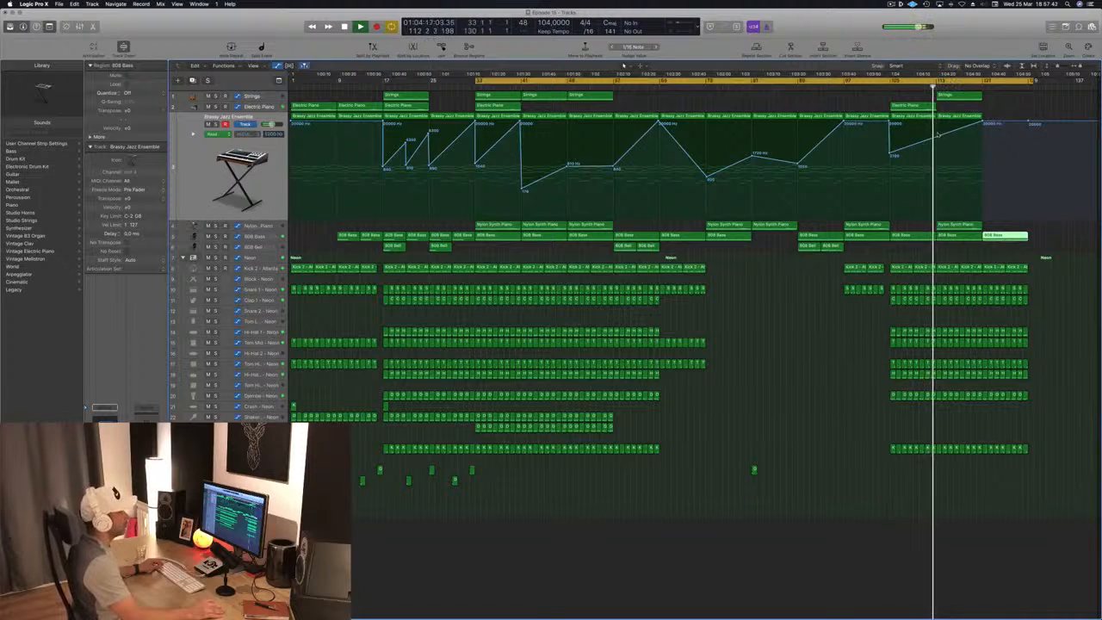
{"action": "left_click", "coordinate": [937, 138]}
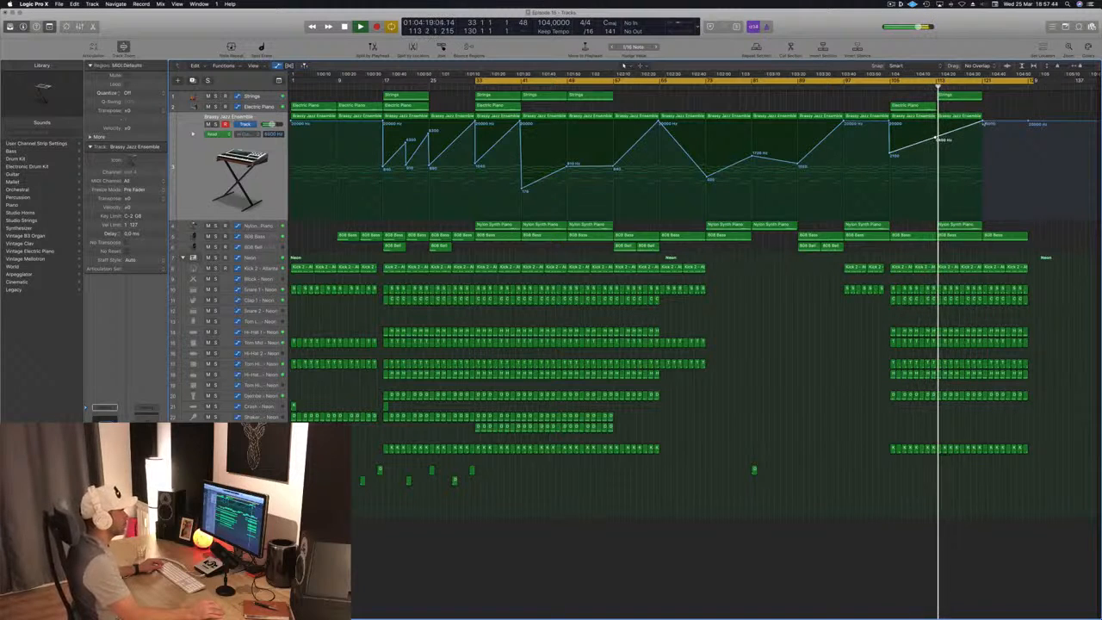
{"action": "left_click_drag", "start_coordinate": [984, 124], "coordinate": [986, 137]}
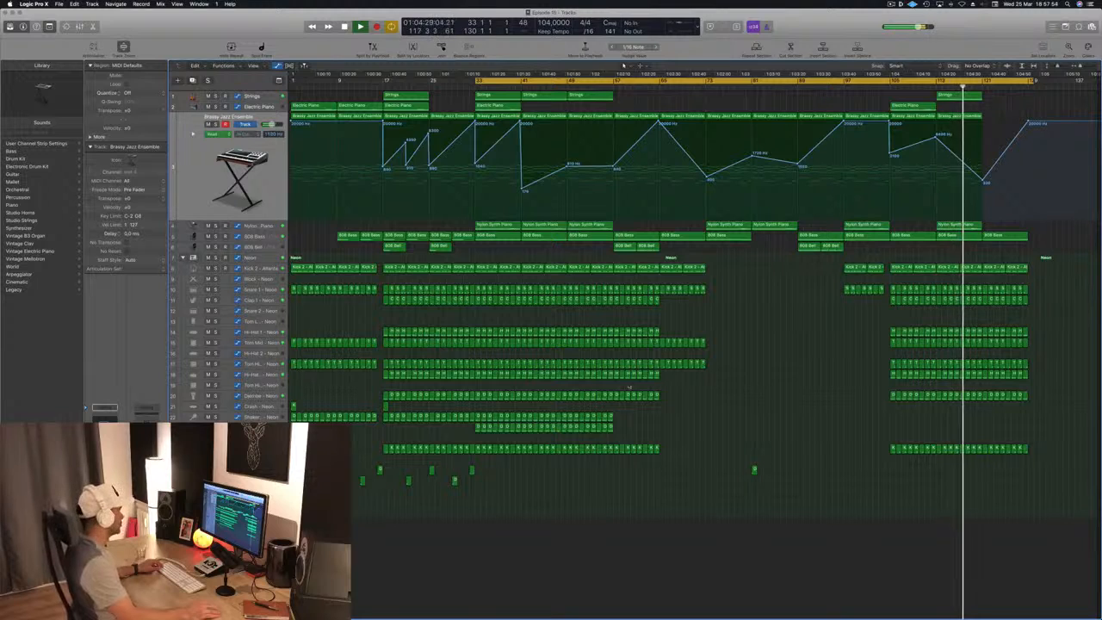
- Copy the Crash hit from bar 17 to bar 105, and fill bars 105 to 121 with copied Shaker and Ride regions
{"action": "left_click_drag", "start_coordinate": [385, 406], "coordinate": [895, 416]}
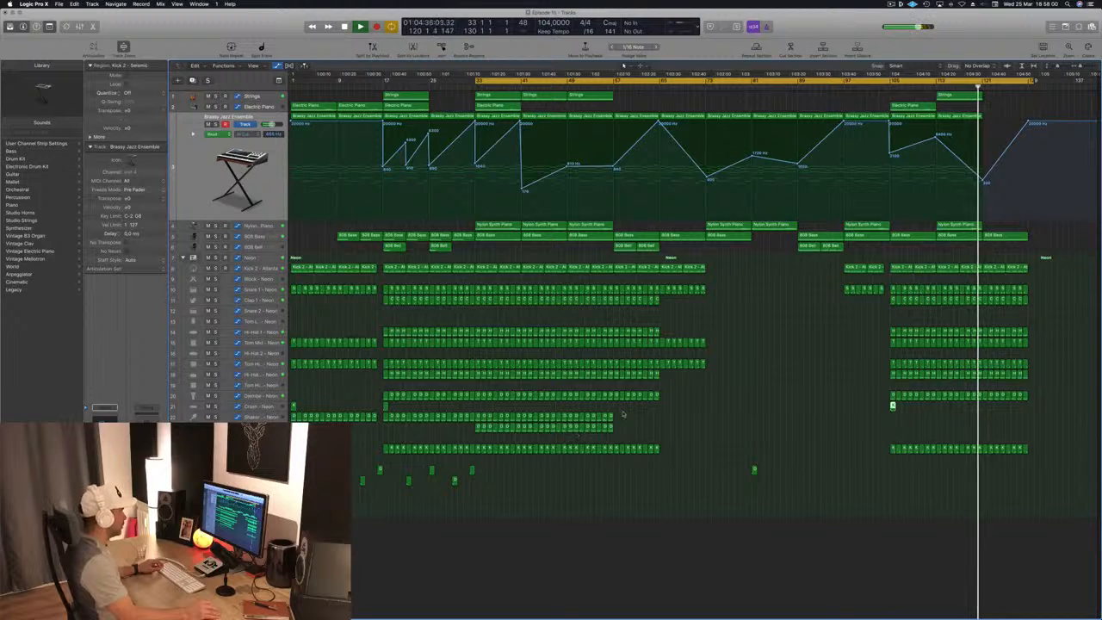
{"action": "left_click_drag", "start_coordinate": [623, 410], "coordinate": [892, 420]}
{"action": "key", "text": "shift+space"}
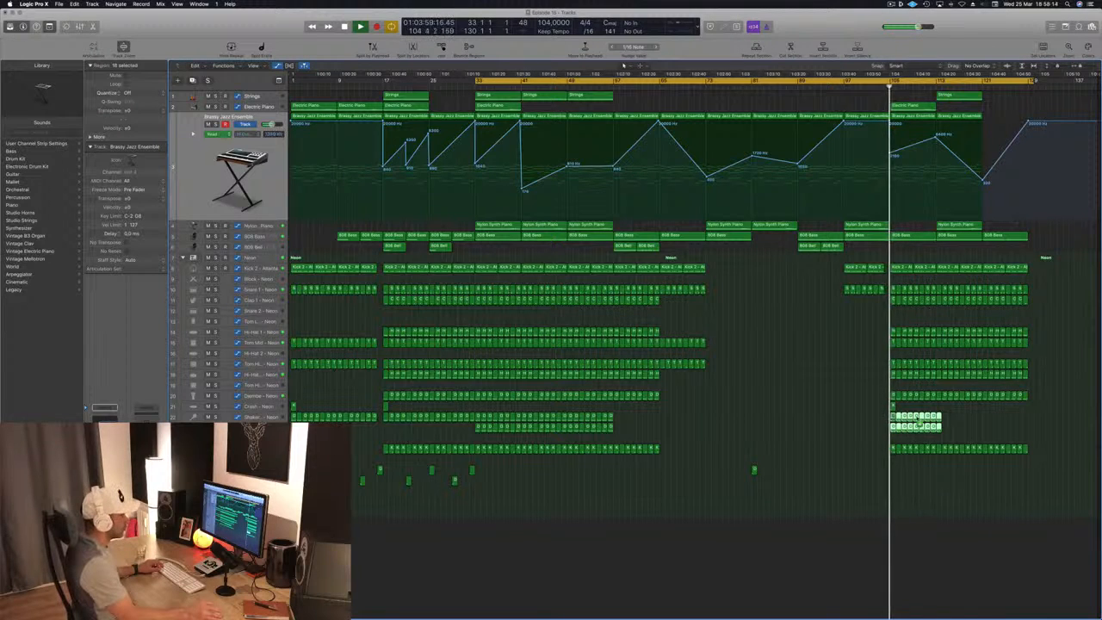
{"action": "left_click_drag", "start_coordinate": [891, 426], "coordinate": [949, 422]}
{"action": "left_click_drag", "start_coordinate": [1029, 408], "coordinate": [985, 430]}
{"action": "key", "text": "Delete"}
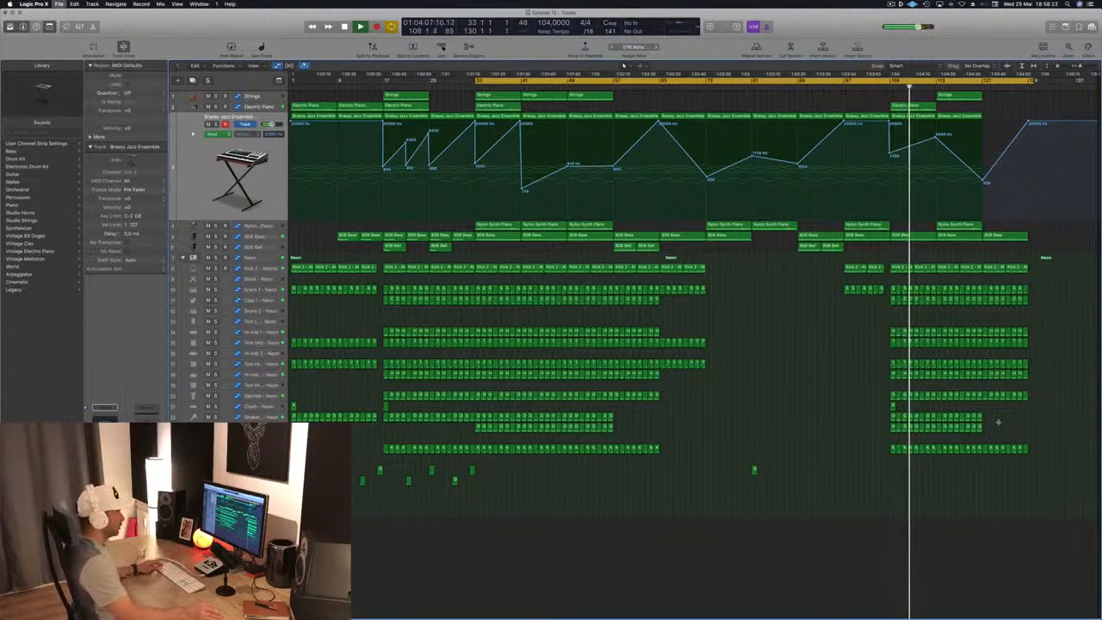
- Select the Strings track, shorten the cycle range to bars 33 through 41, and restart playback there
{"action": "key", "text": "super+Right"}
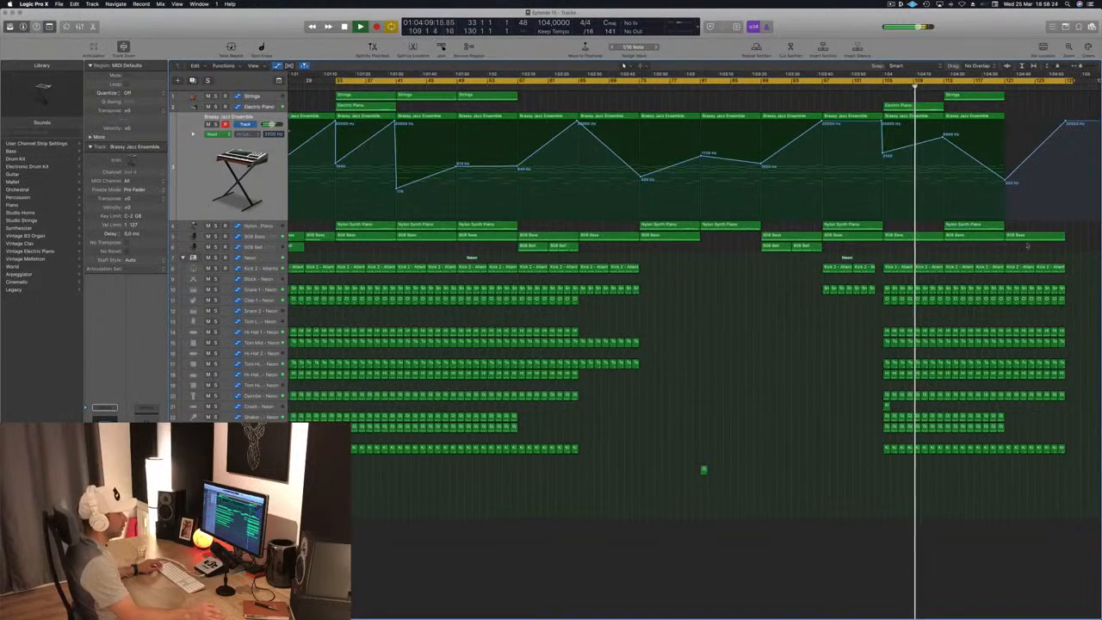
{"action": "key", "text": "super+Left"}
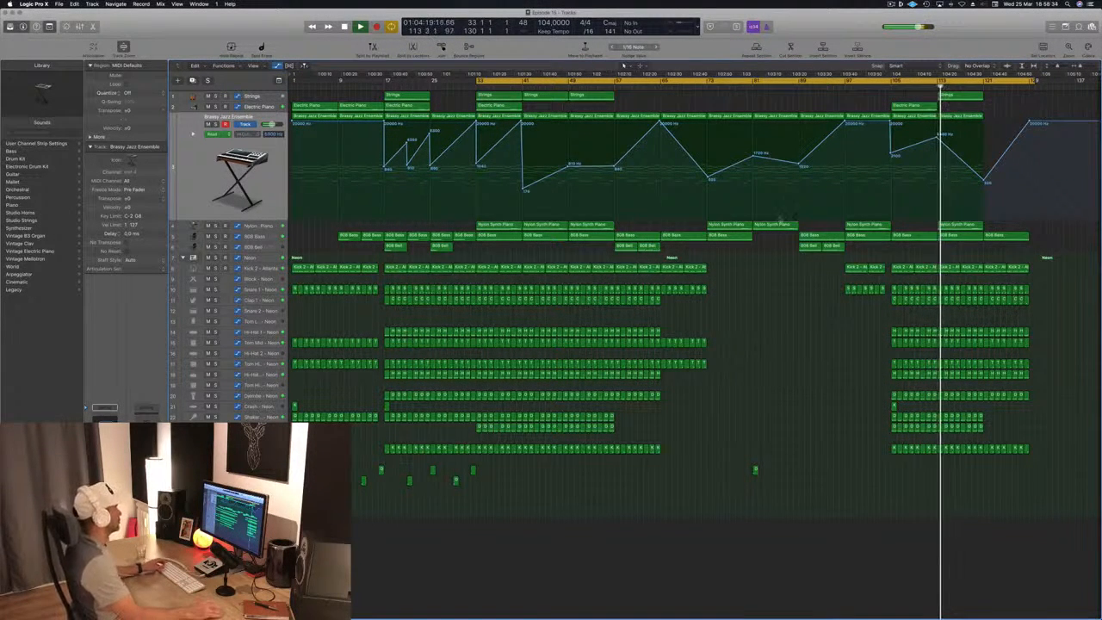
{"action": "key", "text": "space"}
{"action": "key", "text": "space"}
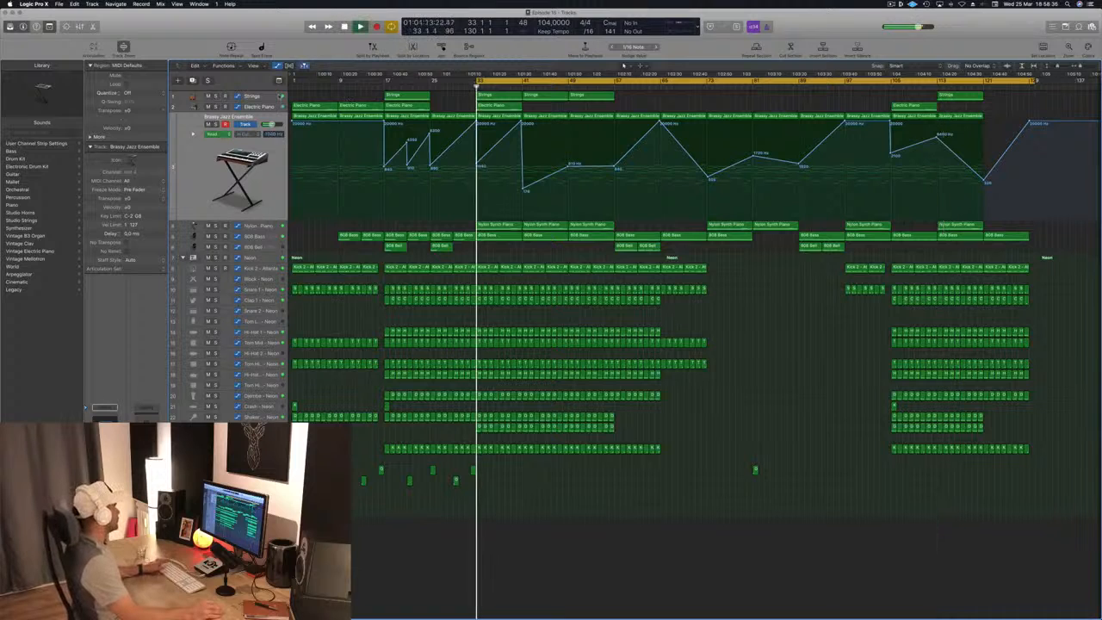
{"action": "left_click", "coordinate": [238, 96]}
{"action": "key", "text": "space"}
{"action": "key", "text": "space"}
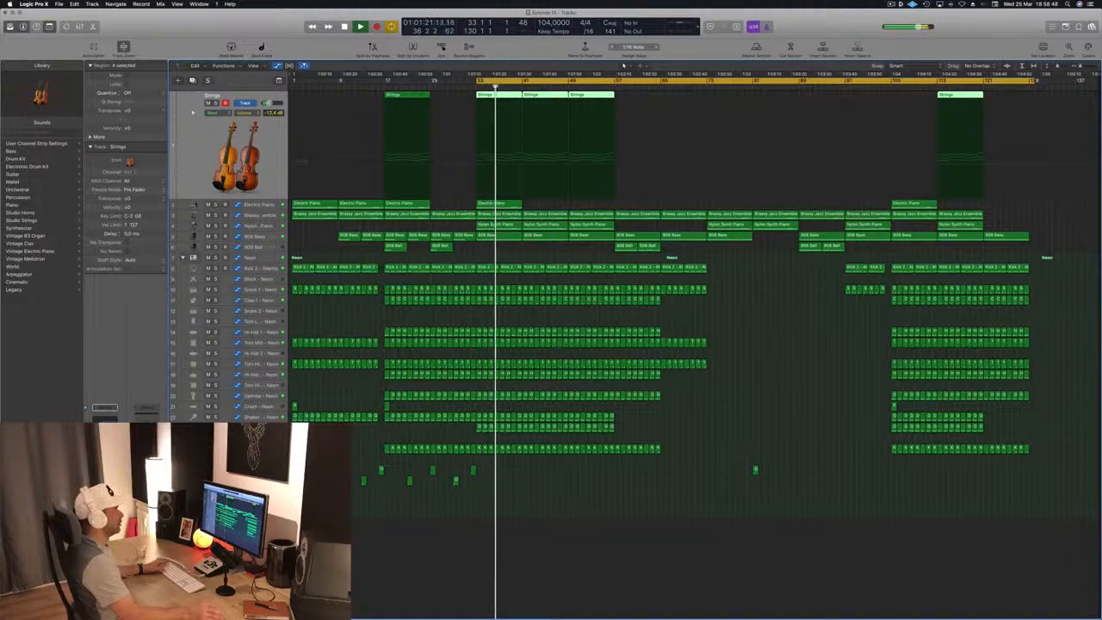
{"action": "left_click_drag", "start_coordinate": [1036, 81], "coordinate": [514, 119]}
{"action": "key", "text": "space"}
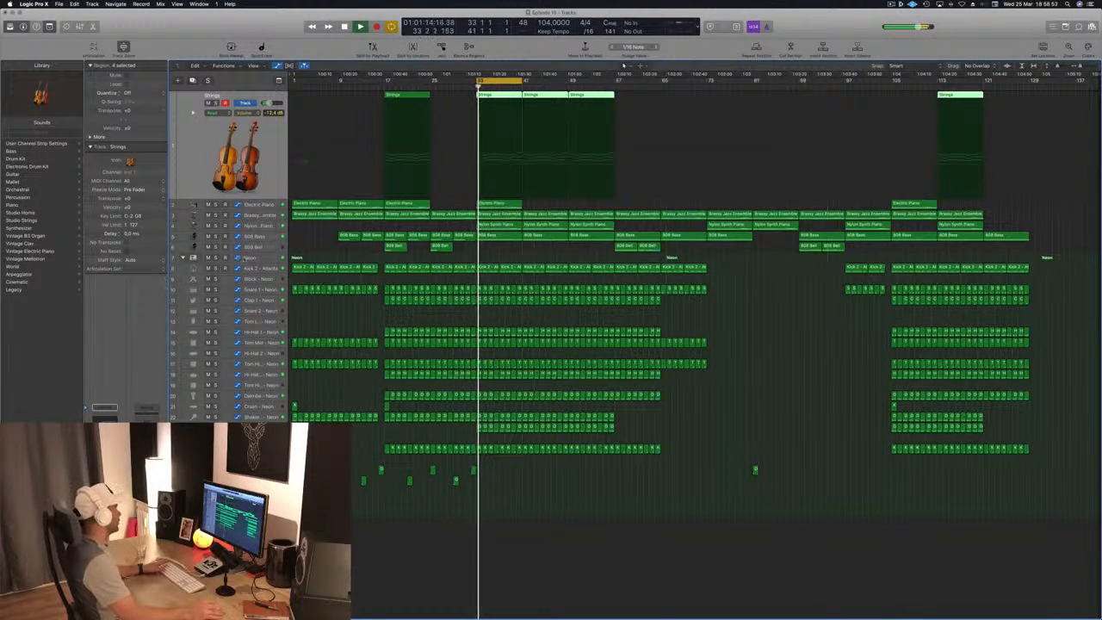
- Audition the drums by soloing the Neon kit, selecting the Kick 2 - Seismic track and soloing the Djembe track
{"action": "left_click", "coordinate": [247, 257]}
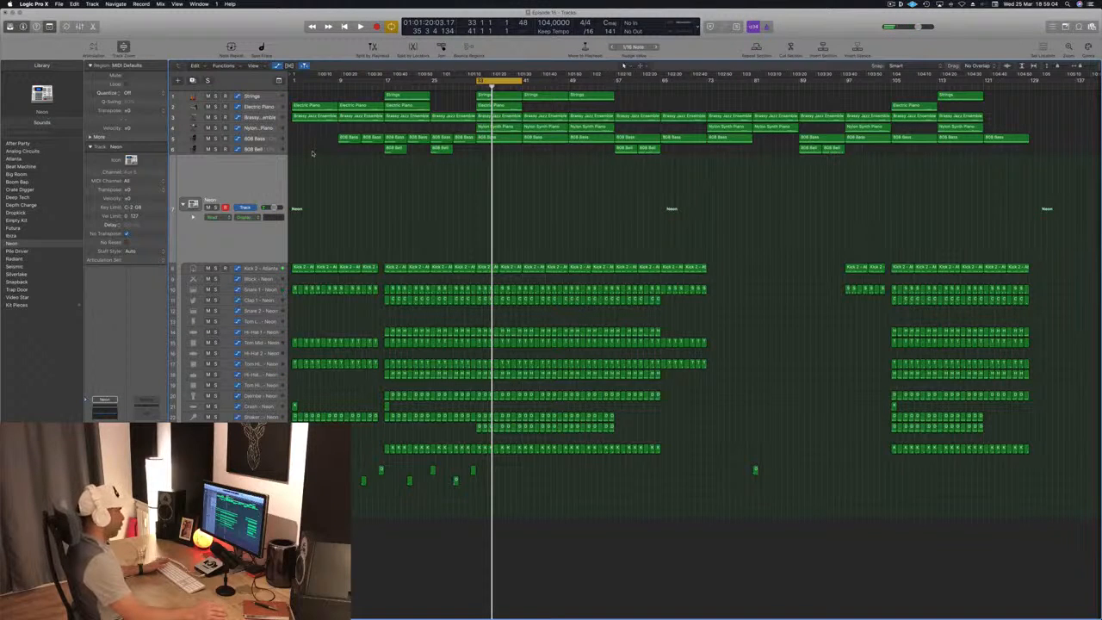
{"action": "left_click", "coordinate": [215, 208]}
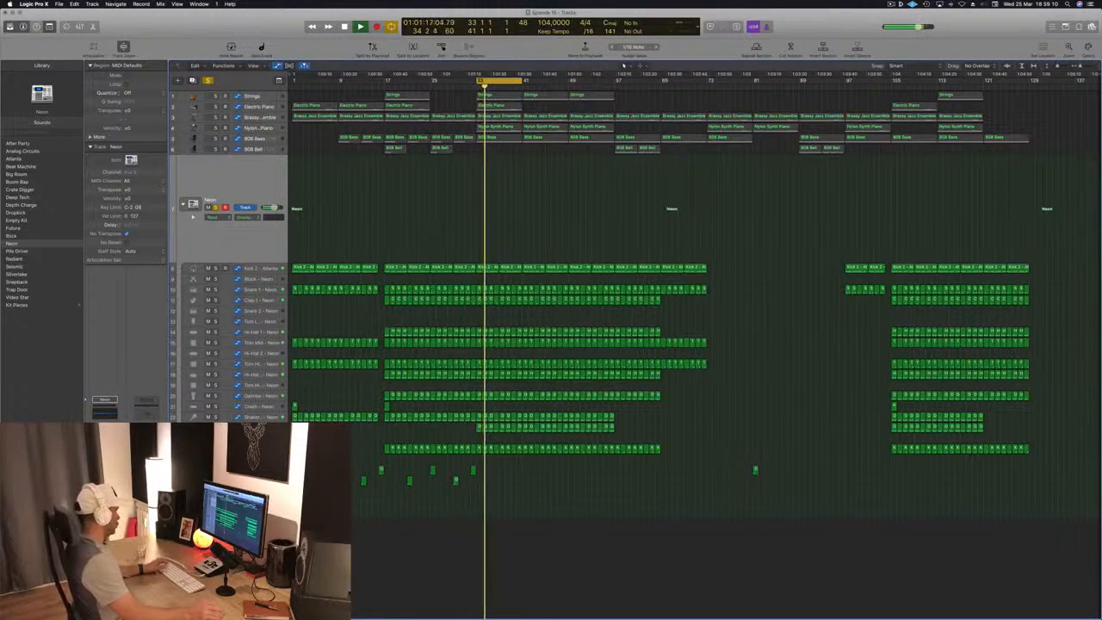
{"action": "left_click", "coordinate": [258, 449]}
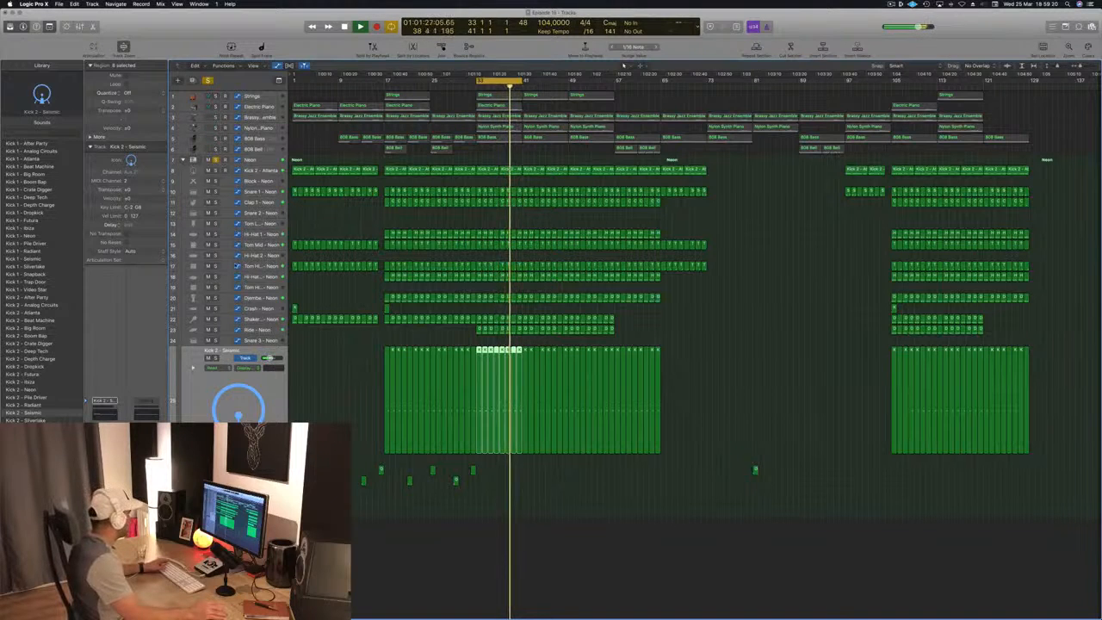
{"action": "left_click", "coordinate": [215, 298]}
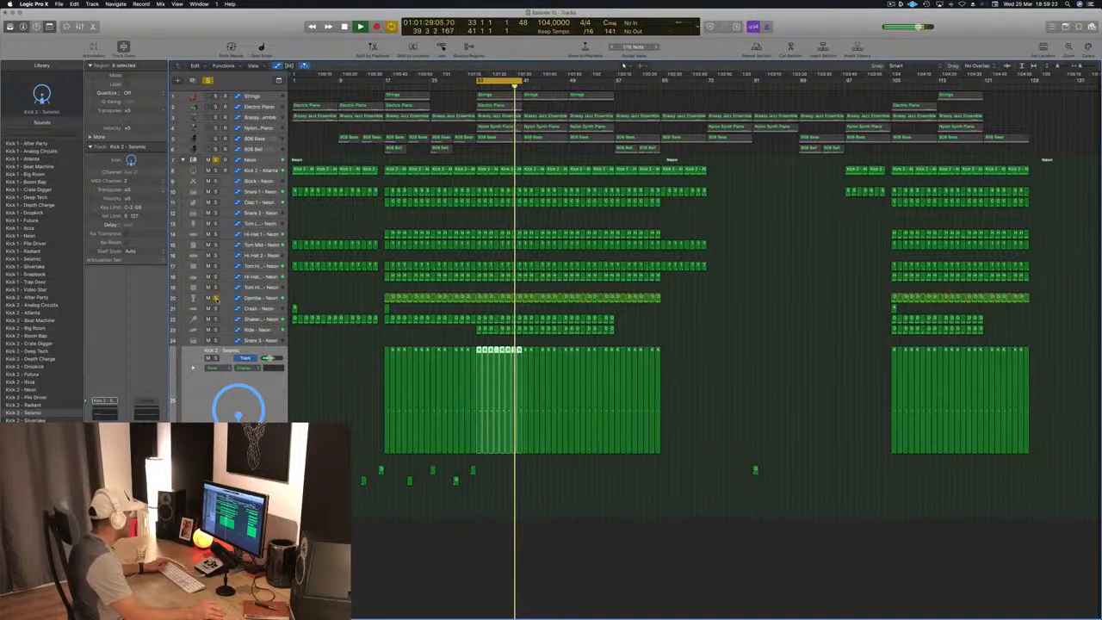
- Unsolo the Djembe track, mute and unmute it to compare the groove, and select the track
{"action": "left_click", "coordinate": [216, 298]}
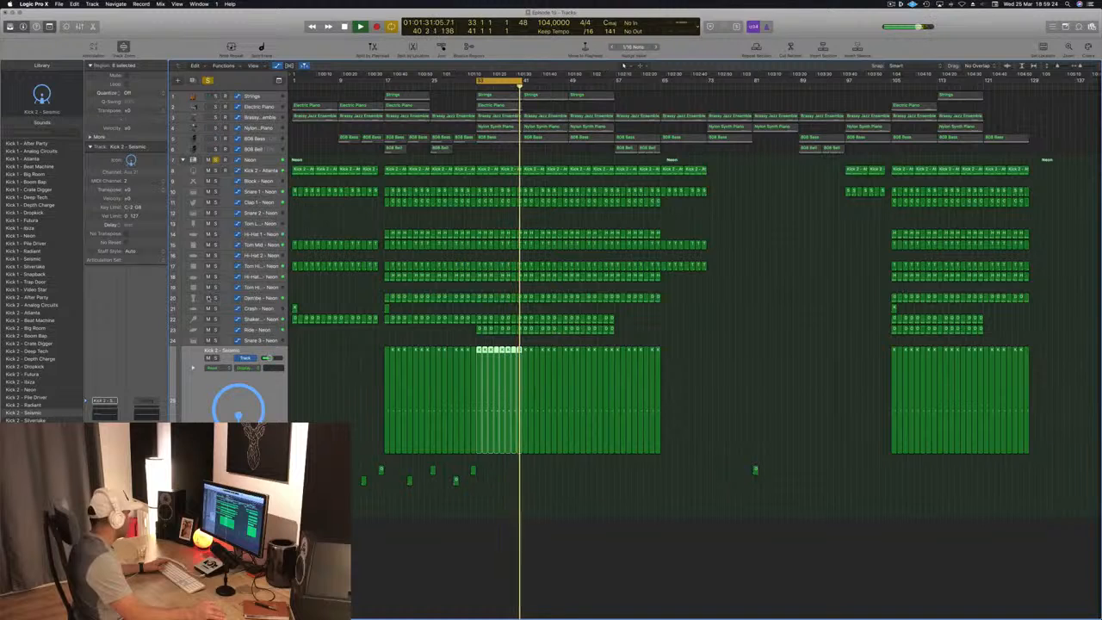
{"action": "left_click", "coordinate": [207, 297]}
{"action": "left_click", "coordinate": [207, 298]}
{"action": "left_click", "coordinate": [195, 298]}
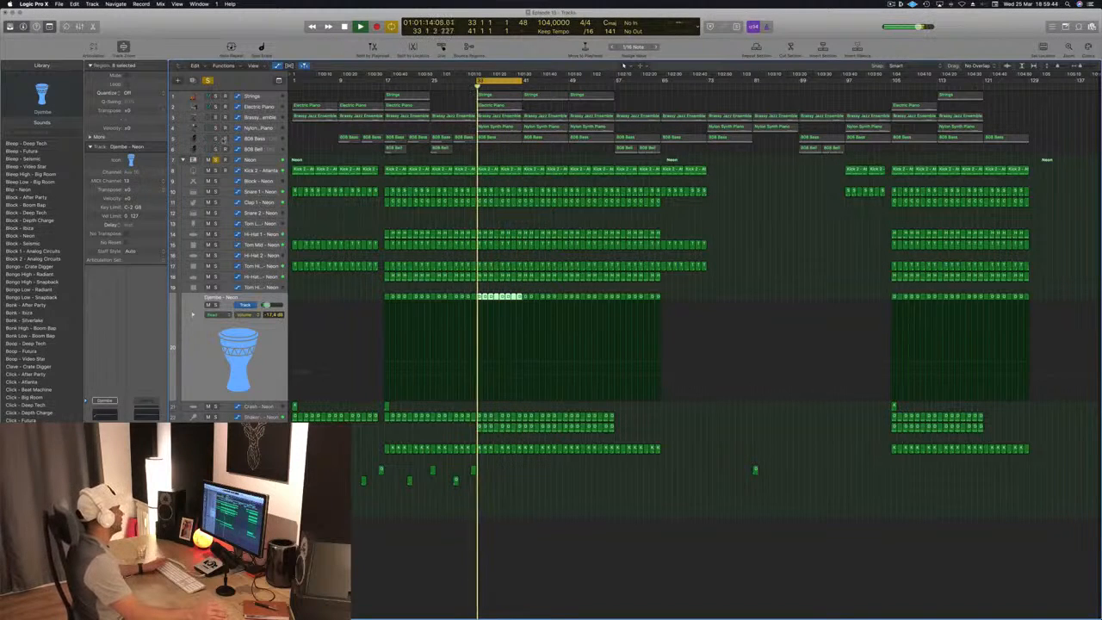
- Solo and select the 808 Bass track, and lower its Vintage VCA compressor's threshold to about -28 dB
{"action": "left_click", "coordinate": [217, 139]}
{"action": "left_click", "coordinate": [250, 139]}
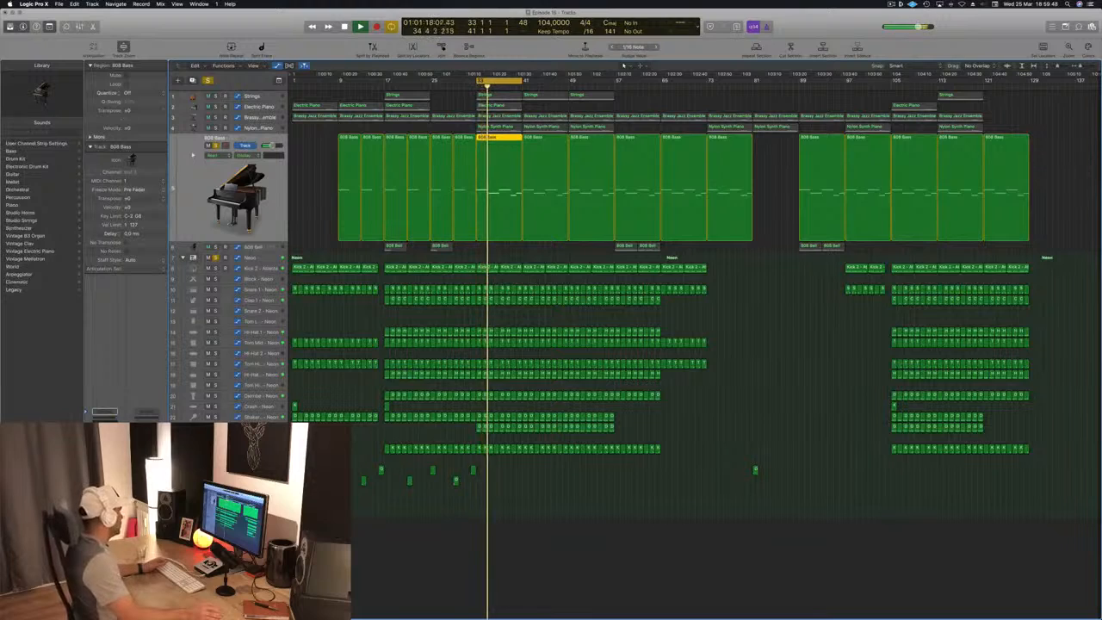
{"action": "key", "text": "v"}
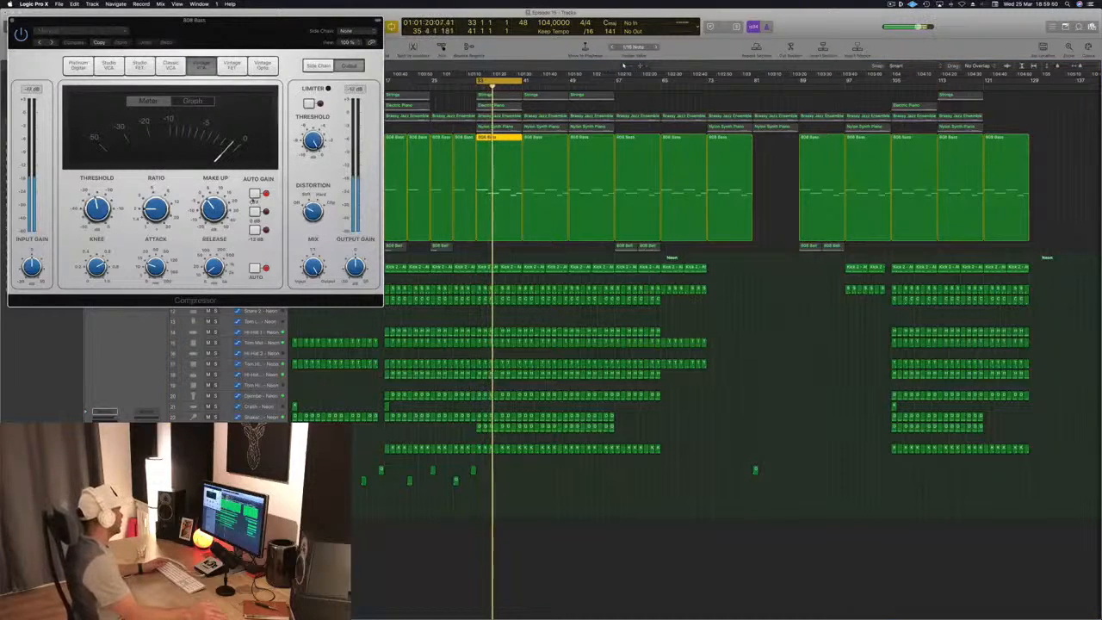
{"action": "left_click_drag", "start_coordinate": [287, 32], "coordinate": [813, 220]}
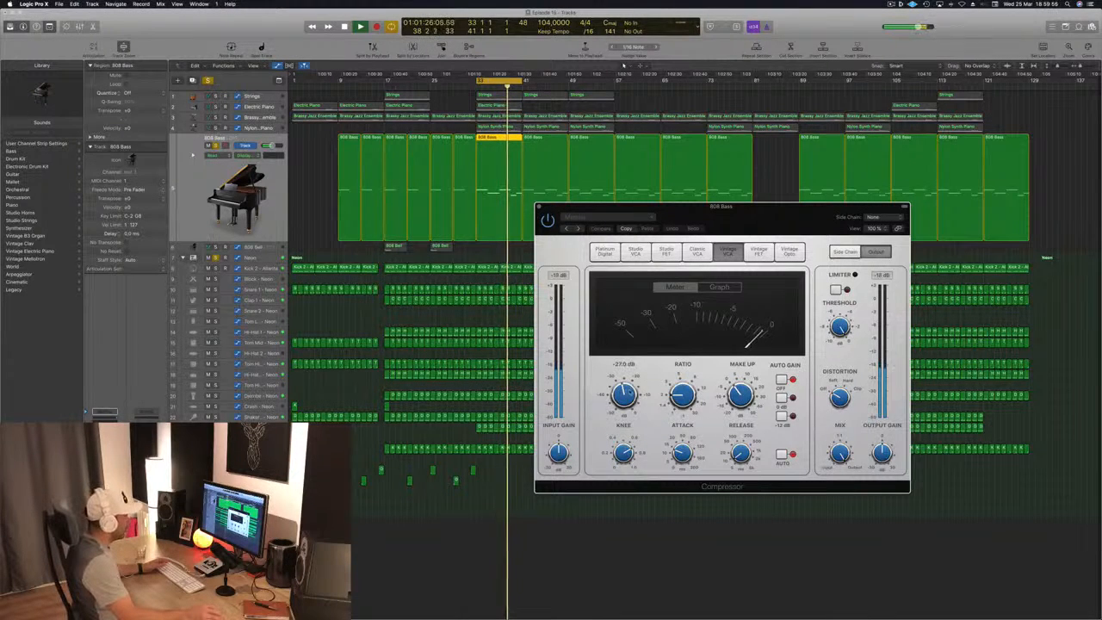
{"action": "left_click_drag", "start_coordinate": [630, 391], "coordinate": [630, 397]}
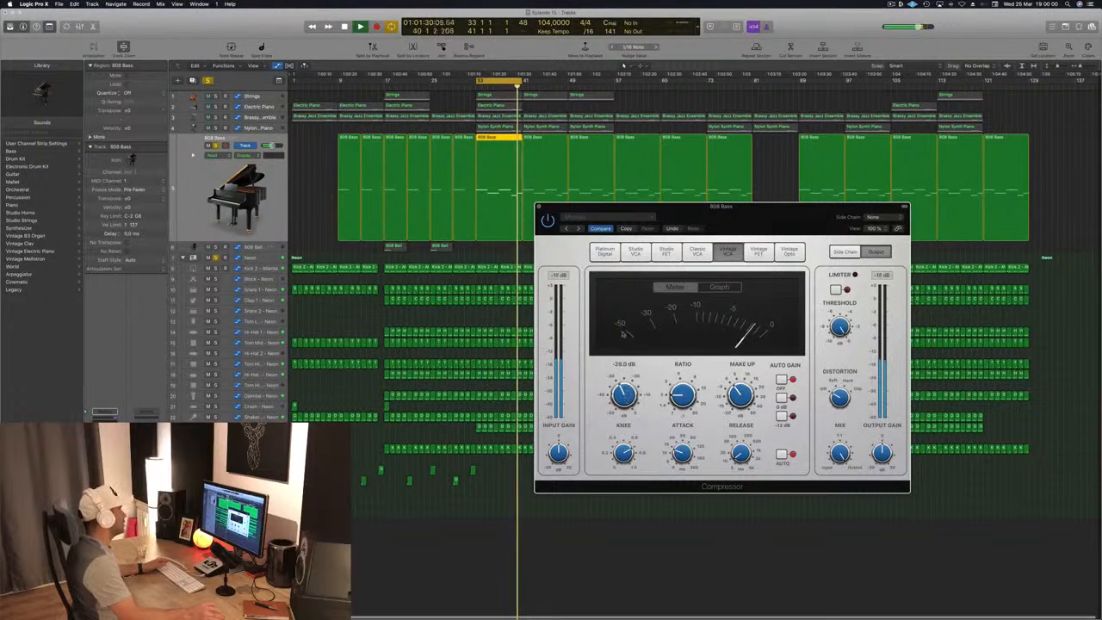
{"action": "left_click", "coordinate": [539, 207]}
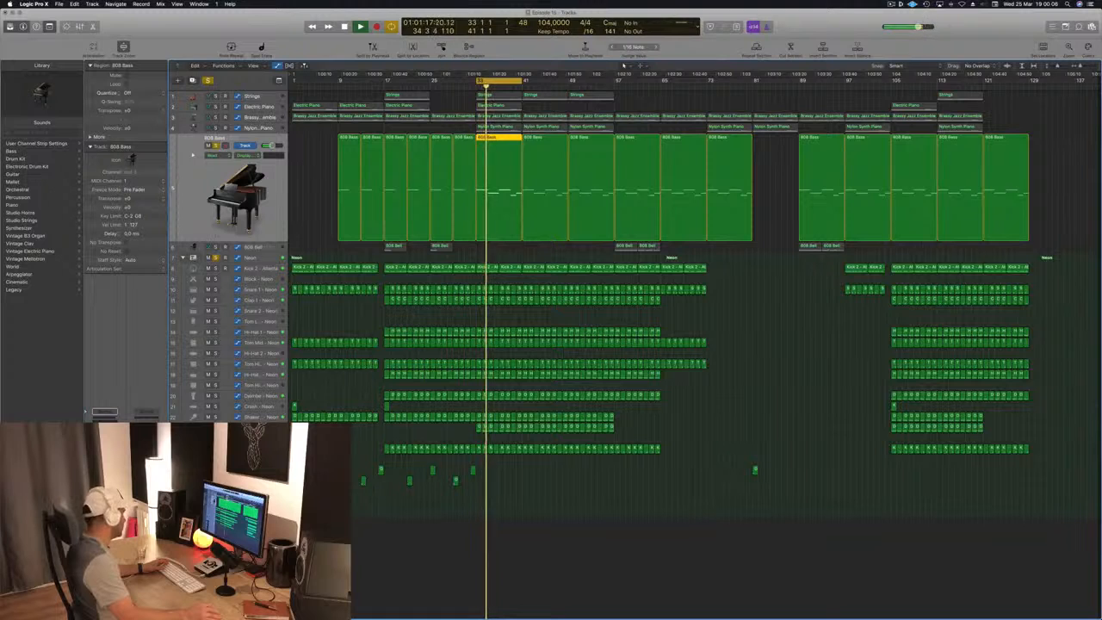
- Open the 808 Bass track's Platinum Digital compressor and set its side chain source to Bus 10, fed by the kicks
{"action": "left_click", "coordinate": [207, 482]}
{"action": "left_click_drag", "start_coordinate": [276, 34], "coordinate": [608, 101]}
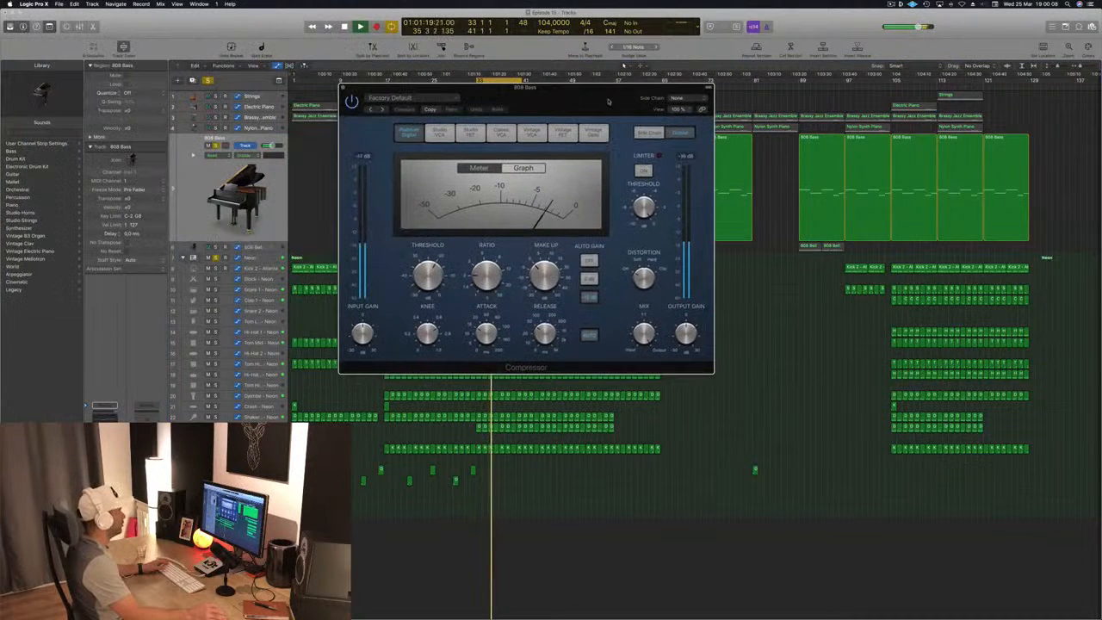
{"action": "left_click", "coordinate": [678, 98]}
{"action": "mouse_move", "coordinate": [684, 122]}
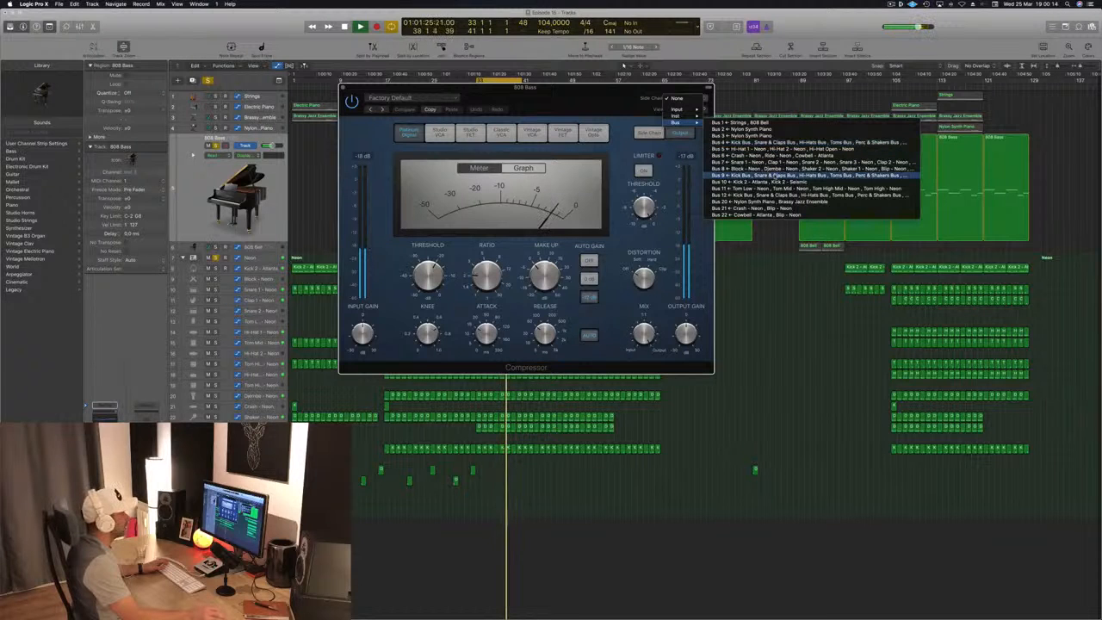
{"action": "left_click", "coordinate": [749, 182]}
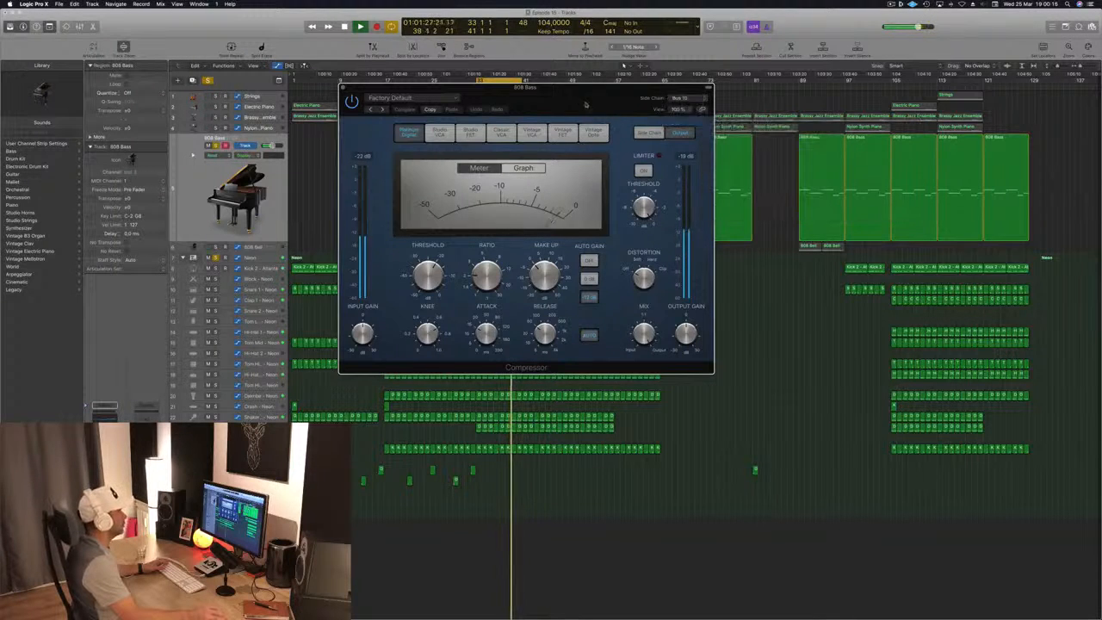
- Fine-tune the ratio on the 808 Bass side-chained compressor while listening, and close the plug-in
{"action": "left_click_drag", "start_coordinate": [586, 105], "coordinate": [757, 235]}
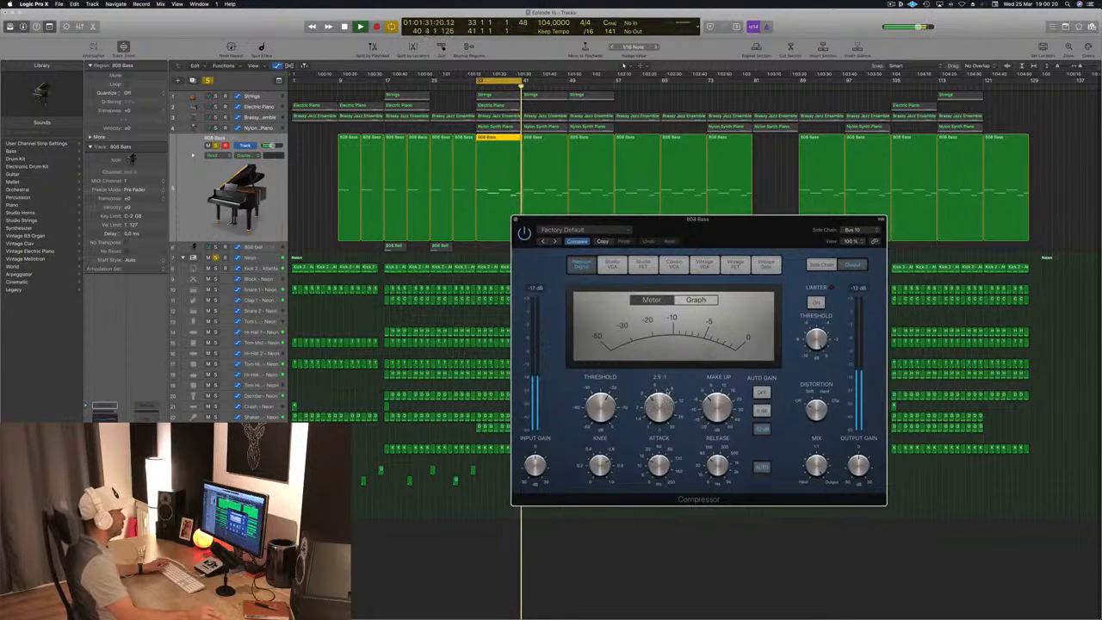
{"action": "left_click_drag", "start_coordinate": [668, 391], "coordinate": [669, 388]}
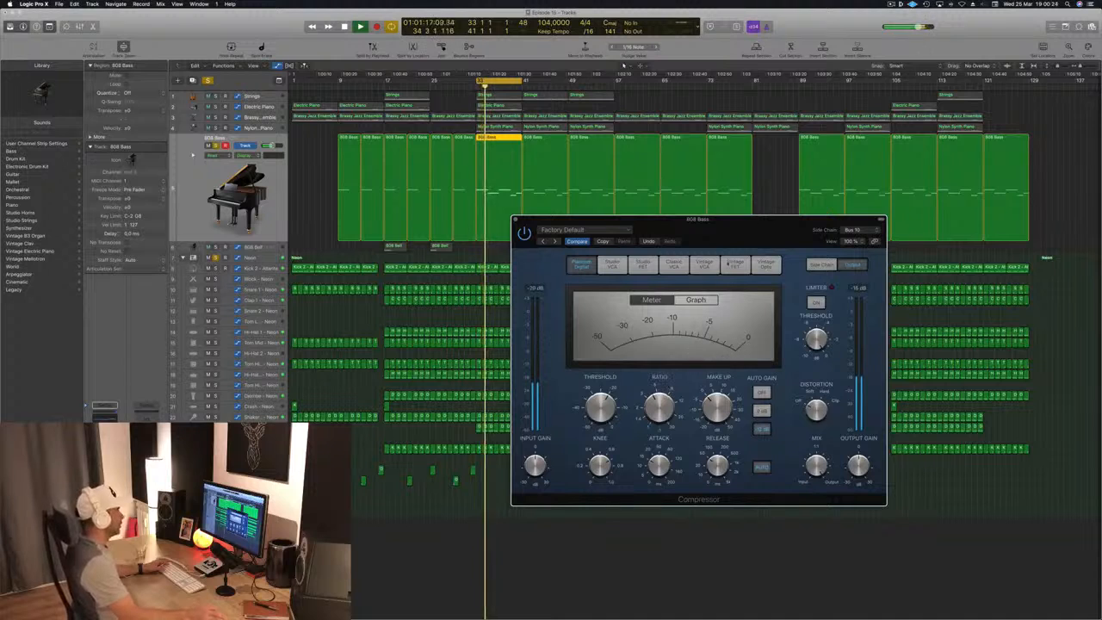
{"action": "left_click_drag", "start_coordinate": [764, 228], "coordinate": [685, 303]}
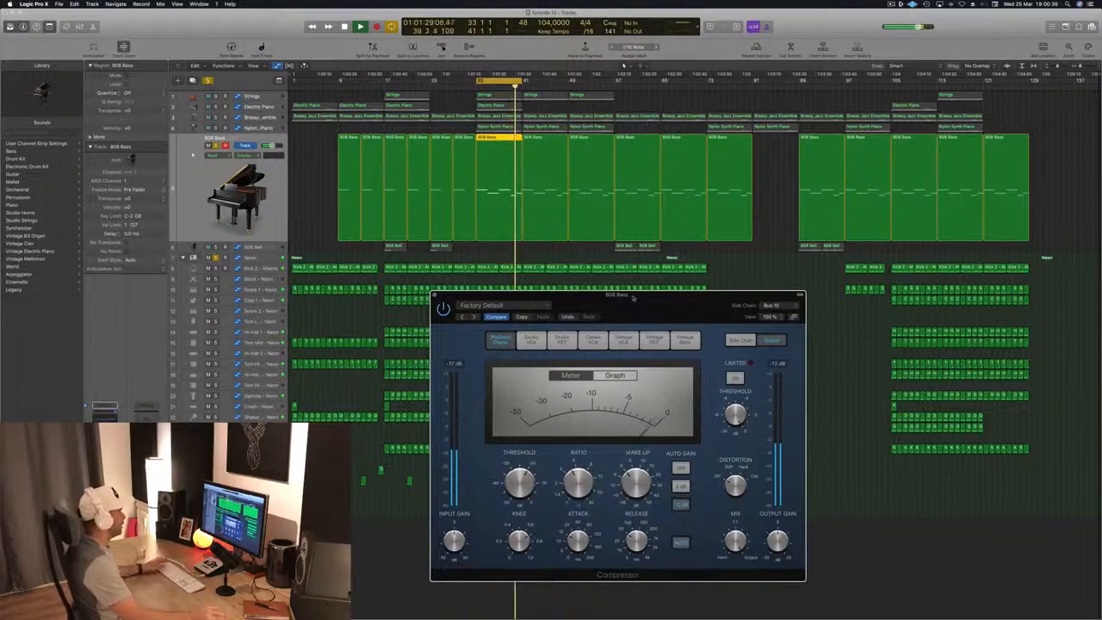
{"action": "left_click_drag", "start_coordinate": [632, 297], "coordinate": [539, 296]}
{"action": "left_click", "coordinate": [397, 300]}
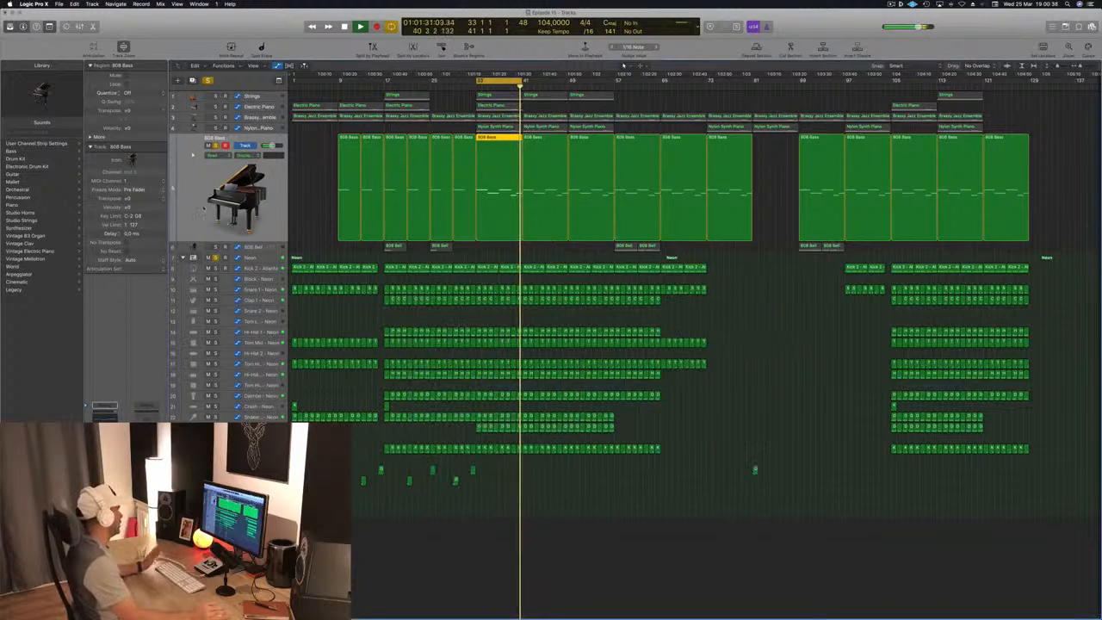
- Solo the Nylon Synth Piano track and set its Vintage FET compressor's side chain source to Bus 10
{"action": "left_click", "coordinate": [266, 128]}
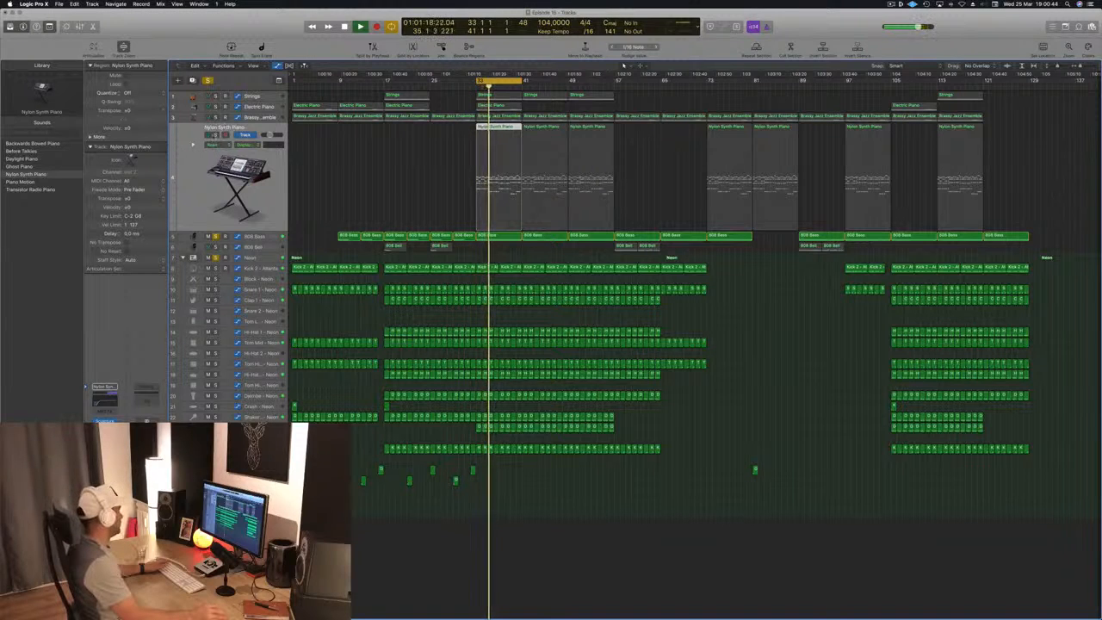
{"action": "left_click", "coordinate": [216, 135]}
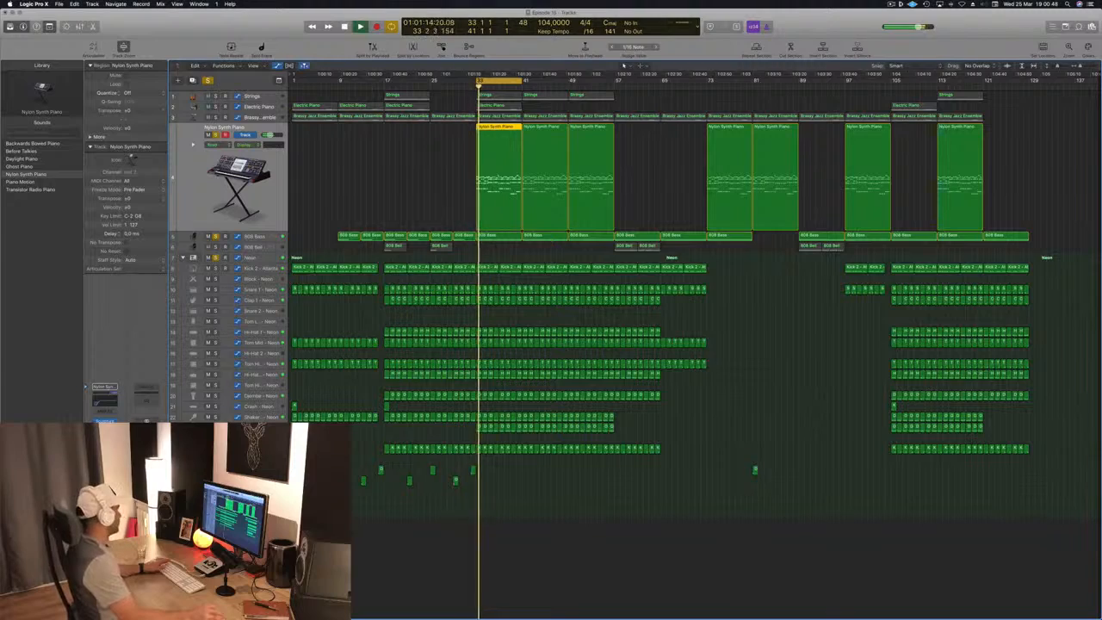
{"action": "left_click", "coordinate": [105, 440]}
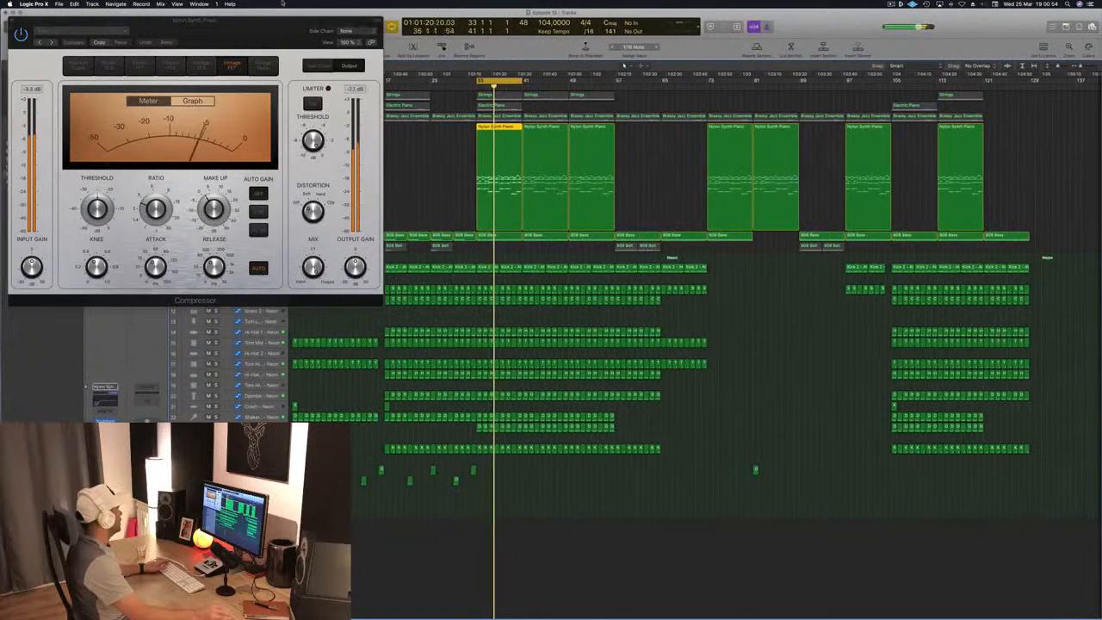
{"action": "left_click_drag", "start_coordinate": [260, 38], "coordinate": [566, 79]}
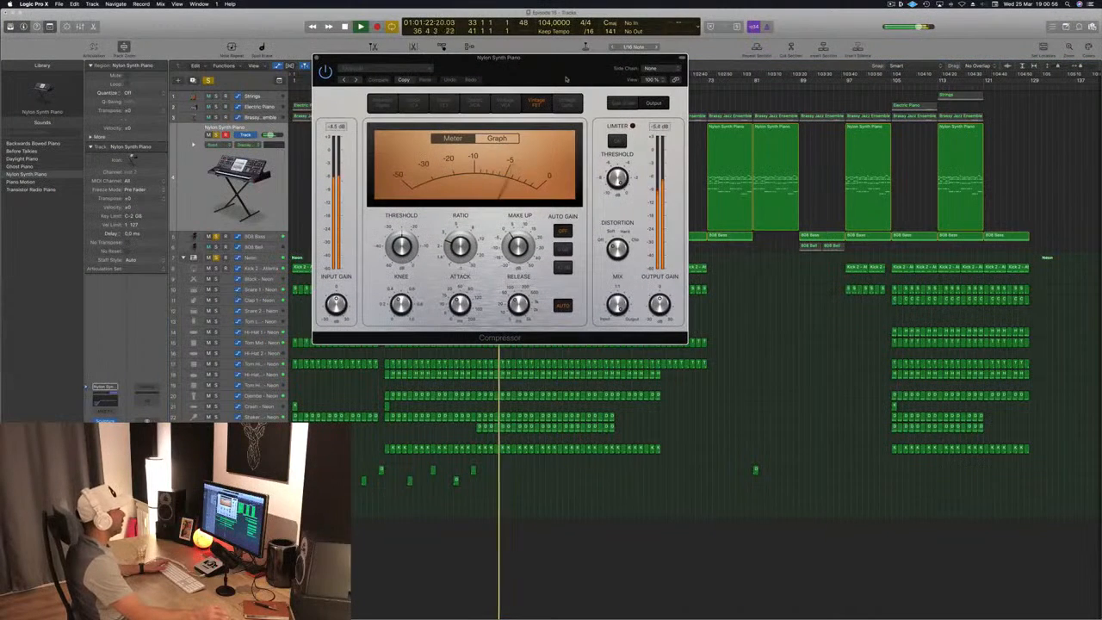
{"action": "left_click", "coordinate": [656, 68]}
{"action": "mouse_move", "coordinate": [656, 92]}
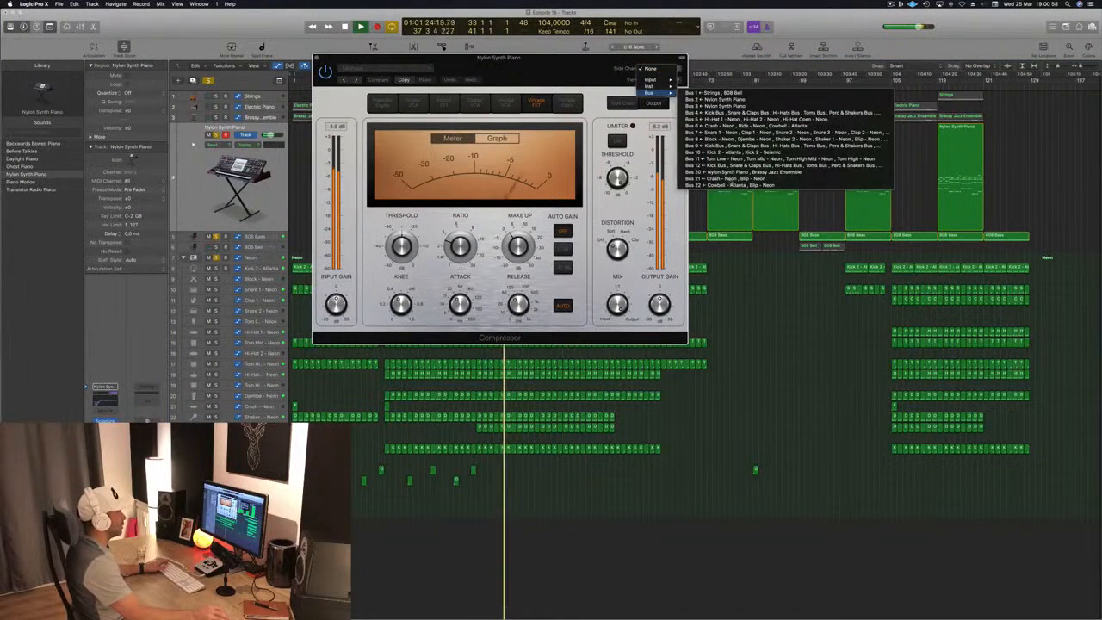
{"action": "left_click", "coordinate": [714, 152]}
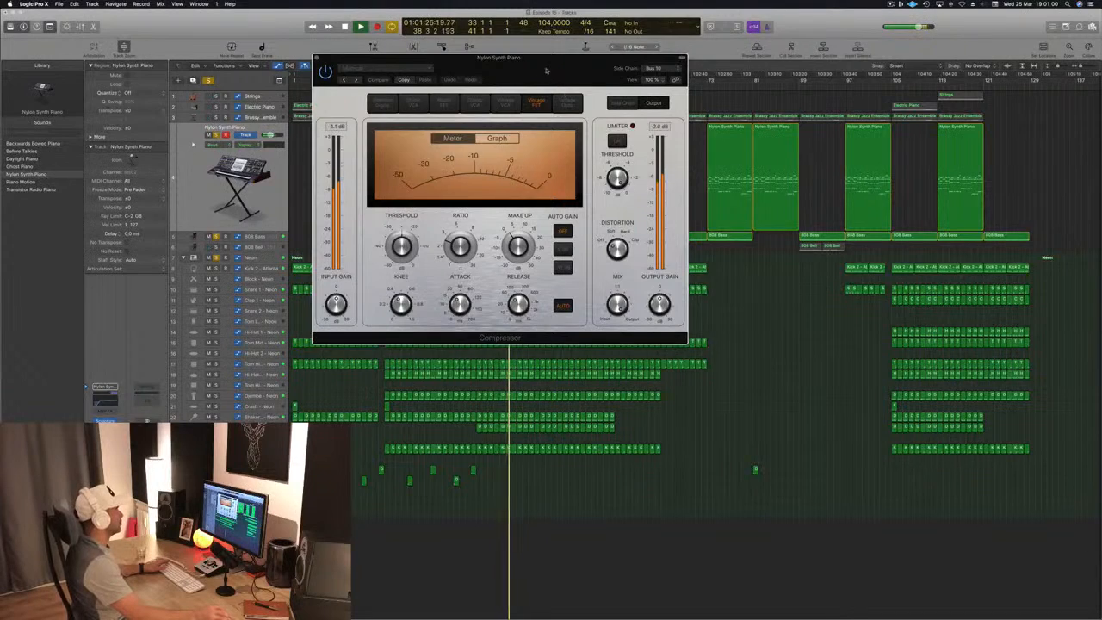
{"action": "left_click_drag", "start_coordinate": [546, 71], "coordinate": [582, 146]}
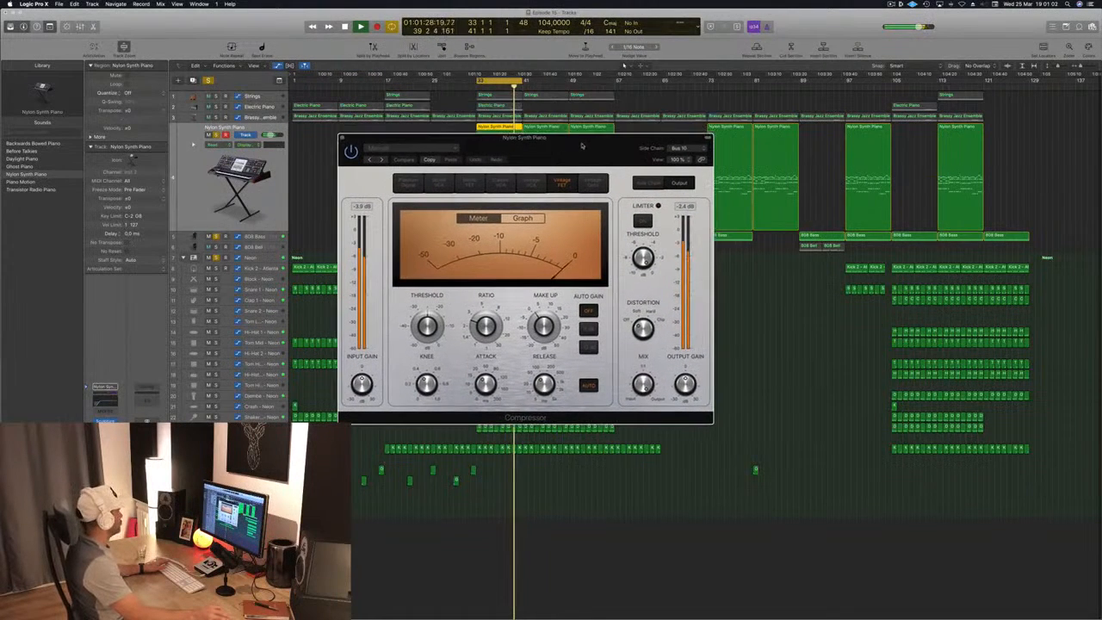
{"action": "left_click", "coordinate": [342, 138]}
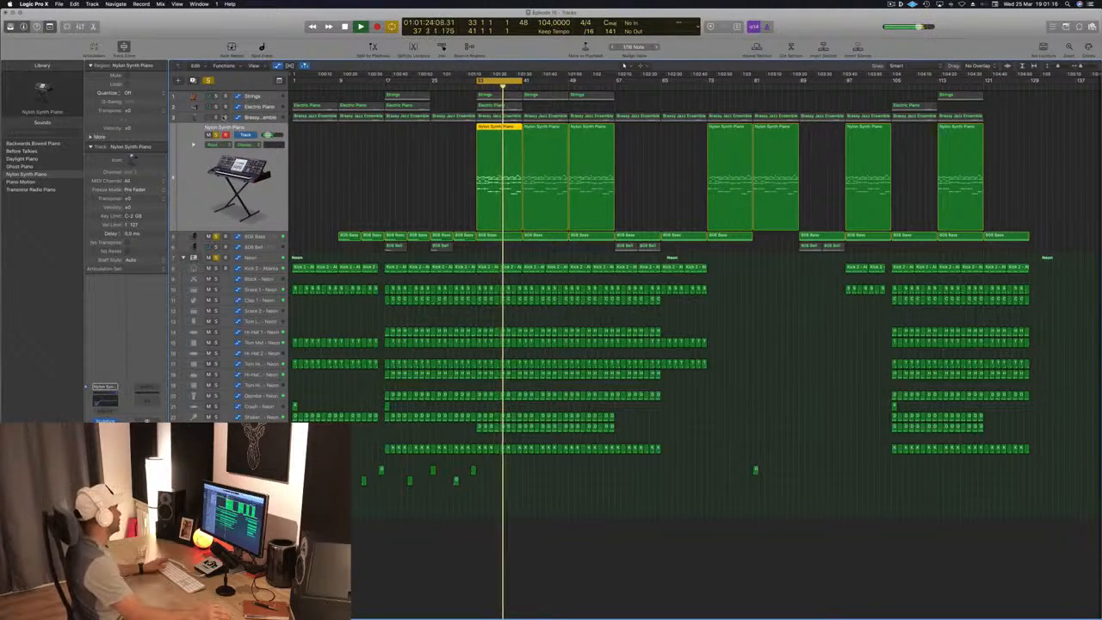
- Solo the Brassy Jazz Ensemble track and examine its frequency spectrum and automated filter in the Channel EQ
{"action": "left_click", "coordinate": [216, 118]}
{"action": "left_click", "coordinate": [193, 119]}
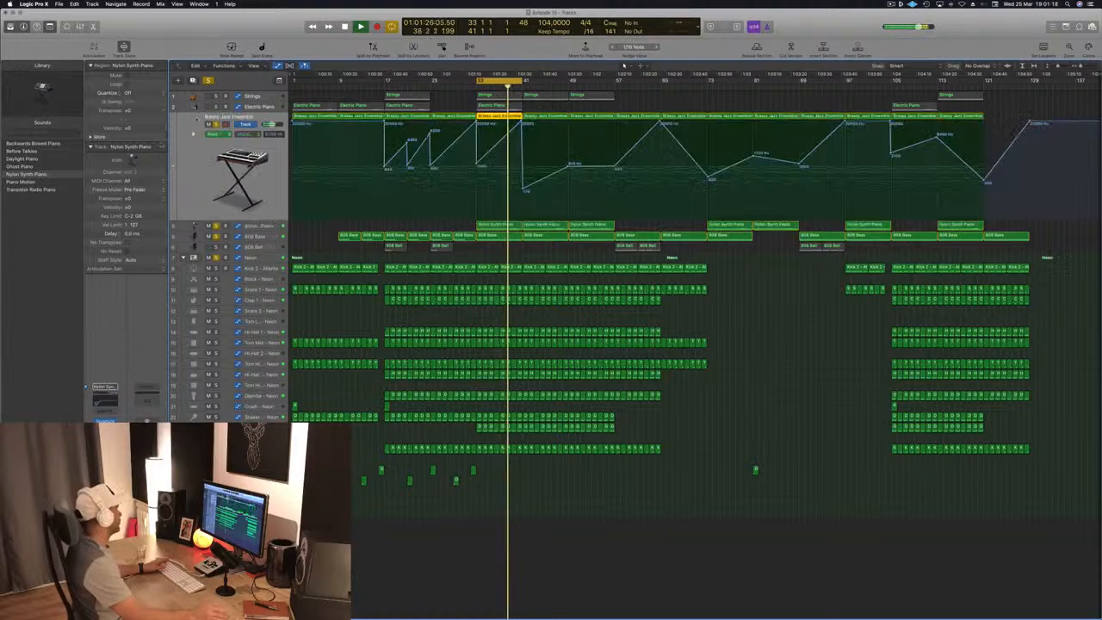
{"action": "left_click", "coordinate": [105, 426]}
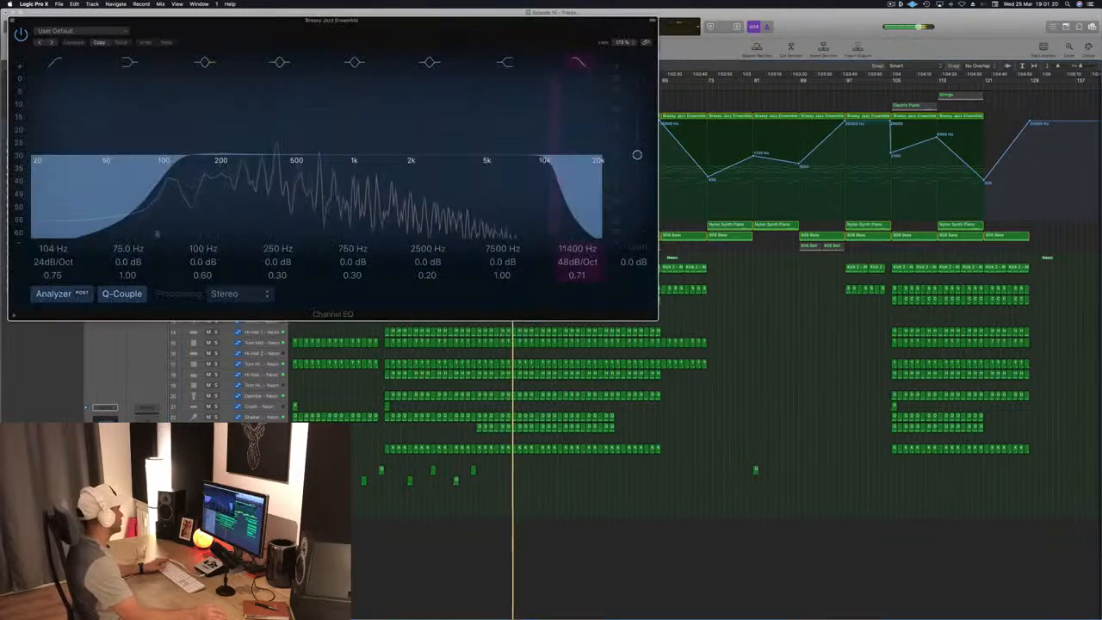
{"action": "left_click_drag", "start_coordinate": [256, 28], "coordinate": [603, 255]}
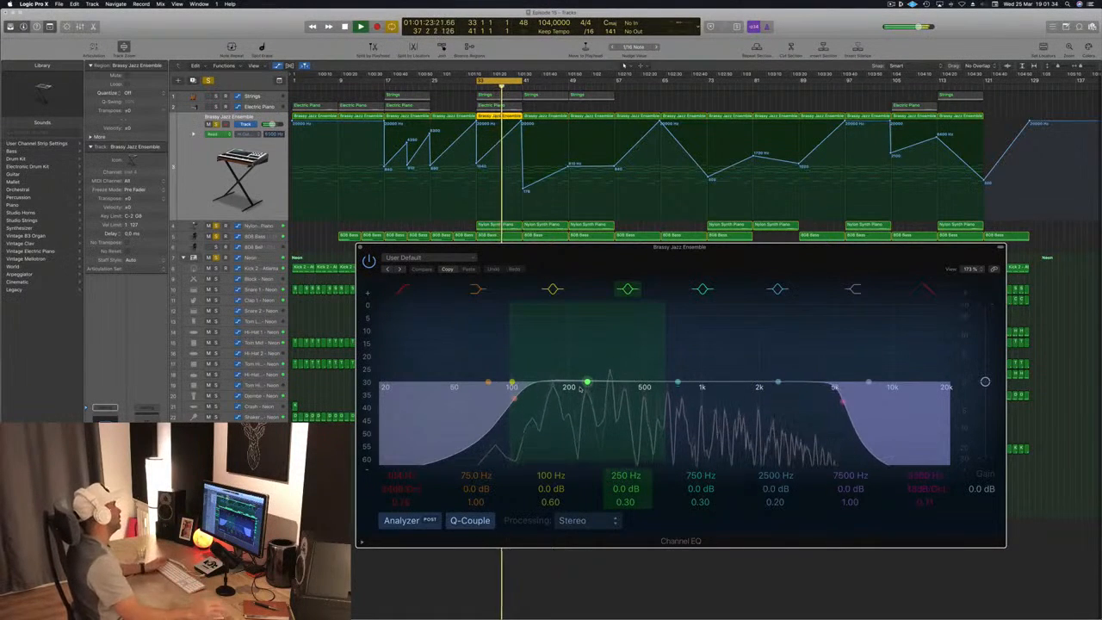
{"action": "left_click_drag", "start_coordinate": [760, 247], "coordinate": [632, 256]}
{"action": "left_click", "coordinate": [231, 258]}
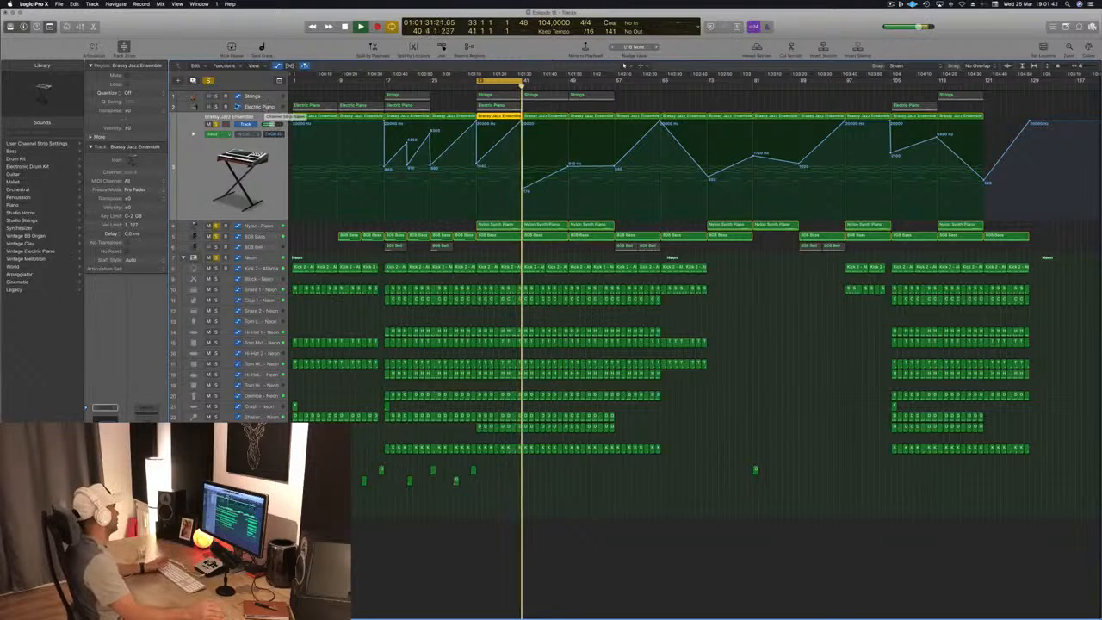
- In the Electric Piano's Channel EQ, cut 3 dB at 315 Hz and raise the output gain to +1.5 dB
{"action": "left_click", "coordinate": [264, 105]}
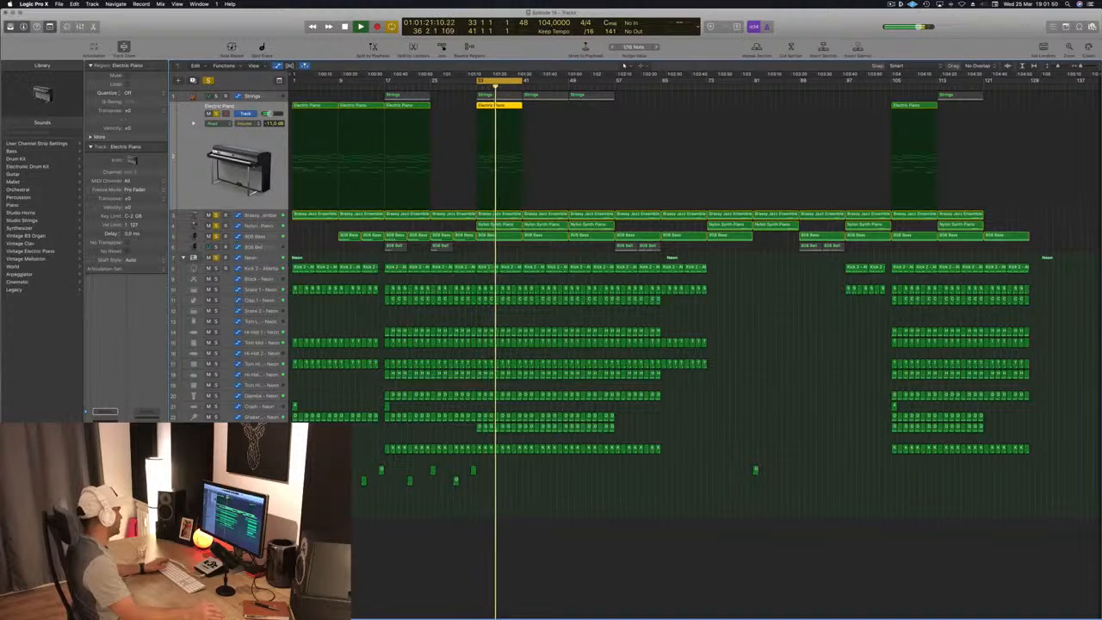
{"action": "left_click", "coordinate": [105, 425]}
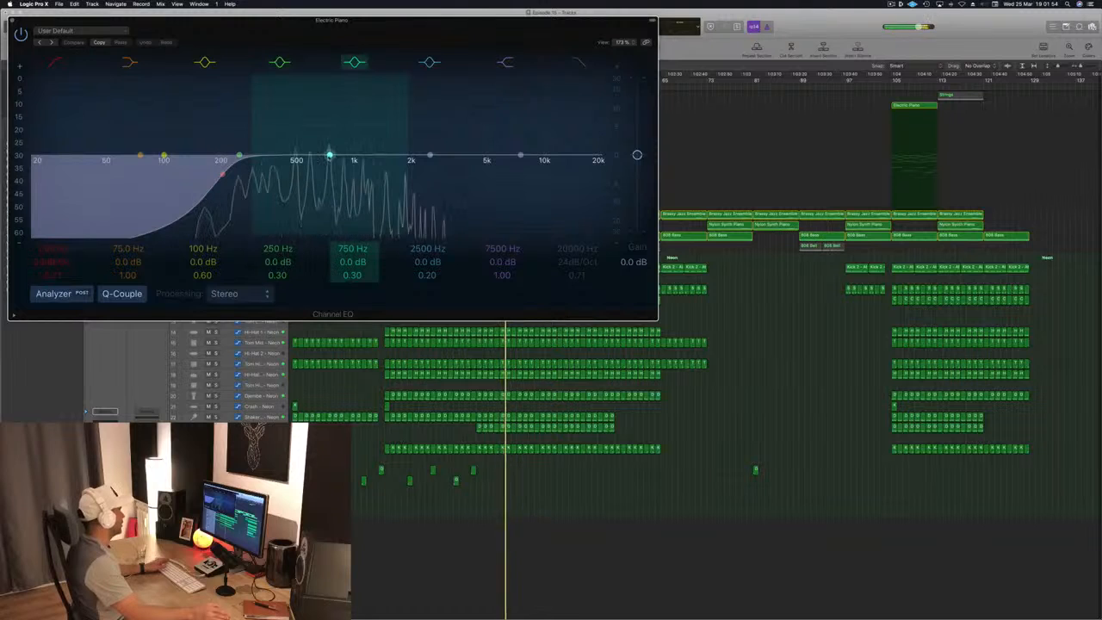
{"action": "left_click_drag", "start_coordinate": [329, 156], "coordinate": [266, 164]}
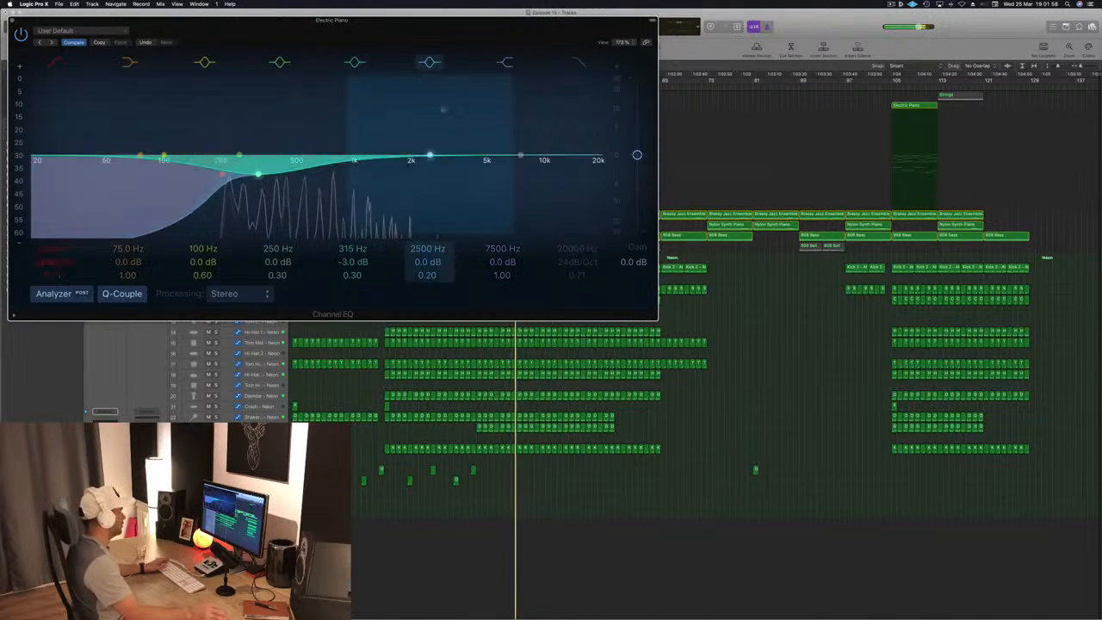
{"action": "mouse_move", "coordinate": [637, 155]}
{"action": "left_mouse_down"}
{"action": "mouse_move", "coordinate": [637, 123]}
{"action": "mouse_move", "coordinate": [636, 150]}
{"action": "left_mouse_up"}
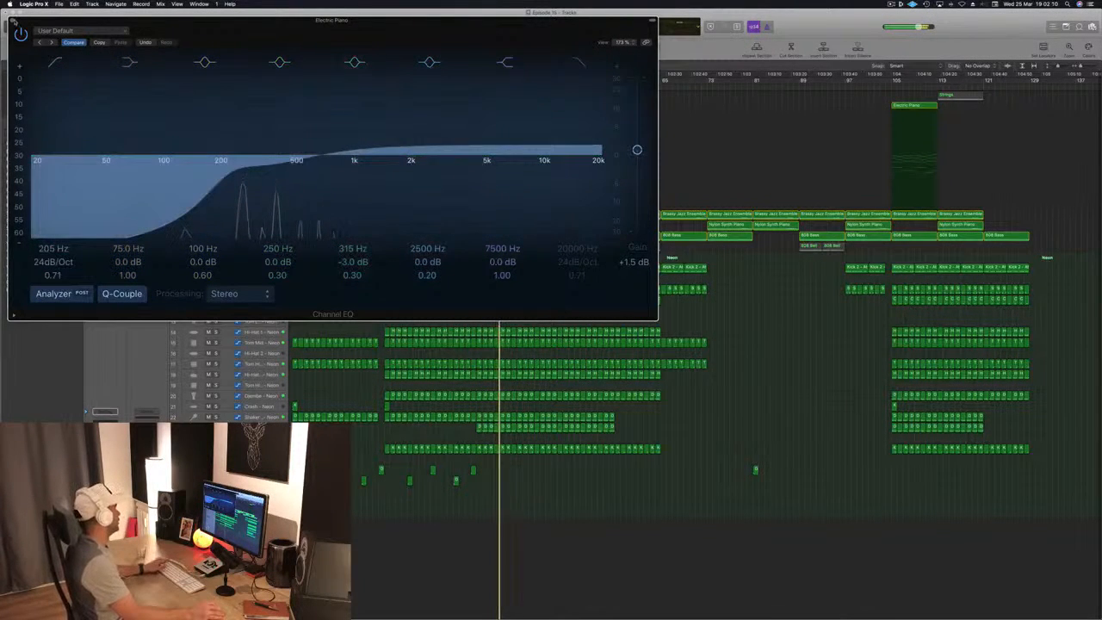
{"action": "left_click", "coordinate": [12, 21]}
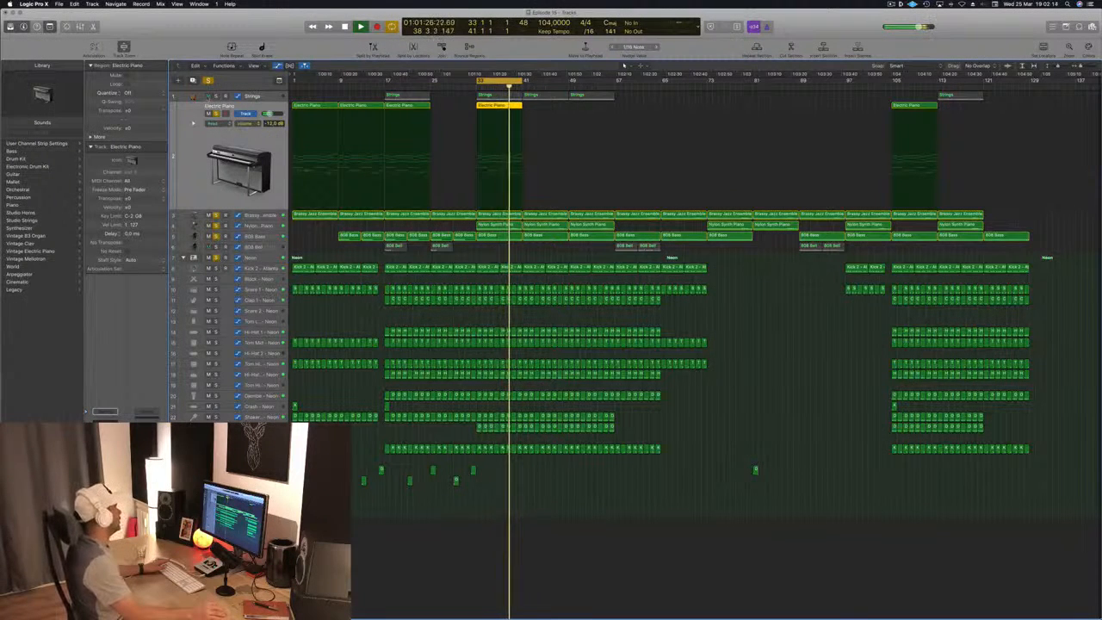
- Clear the existing solos, solo the Strings track, and open its Channel EQ
{"action": "left_click", "coordinate": [216, 96]}
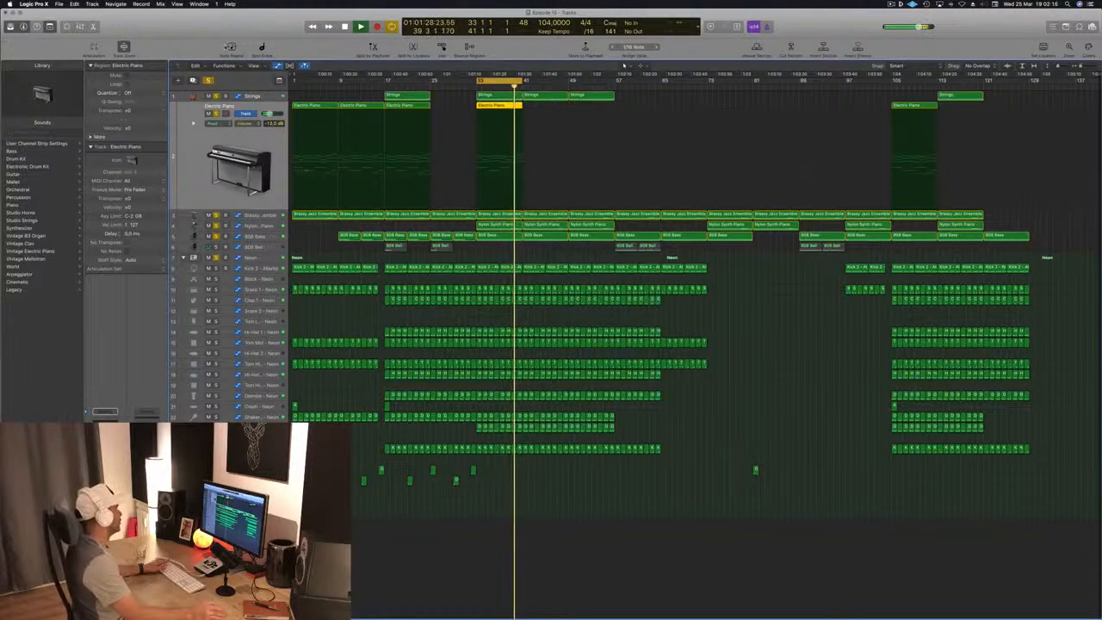
{"action": "left_click", "coordinate": [208, 80]}
{"action": "left_click", "coordinate": [225, 99]}
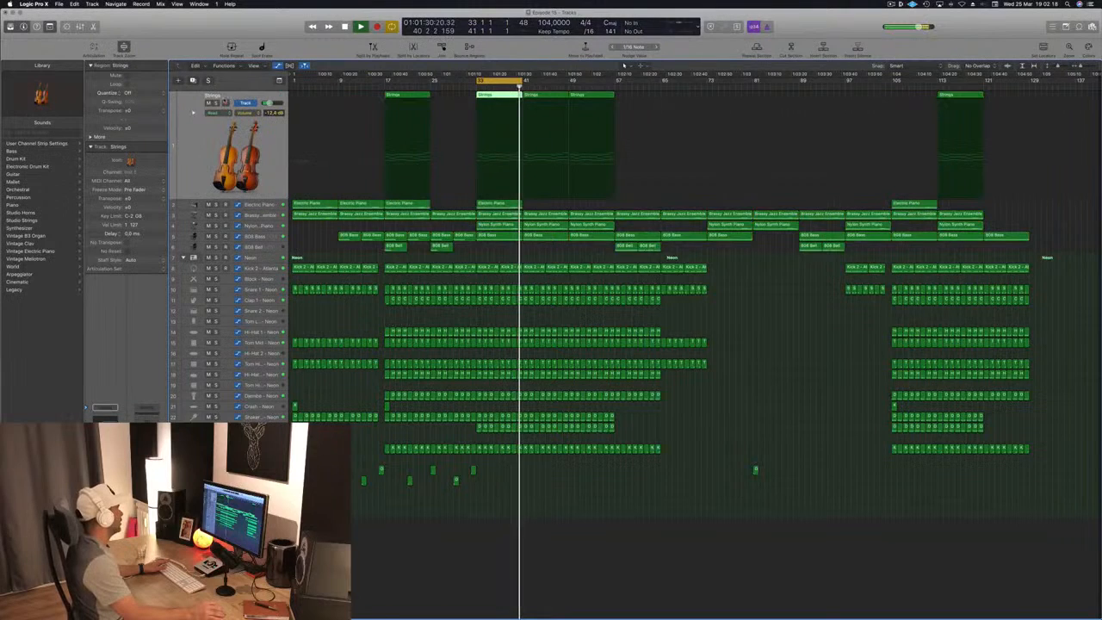
{"action": "left_click", "coordinate": [216, 102]}
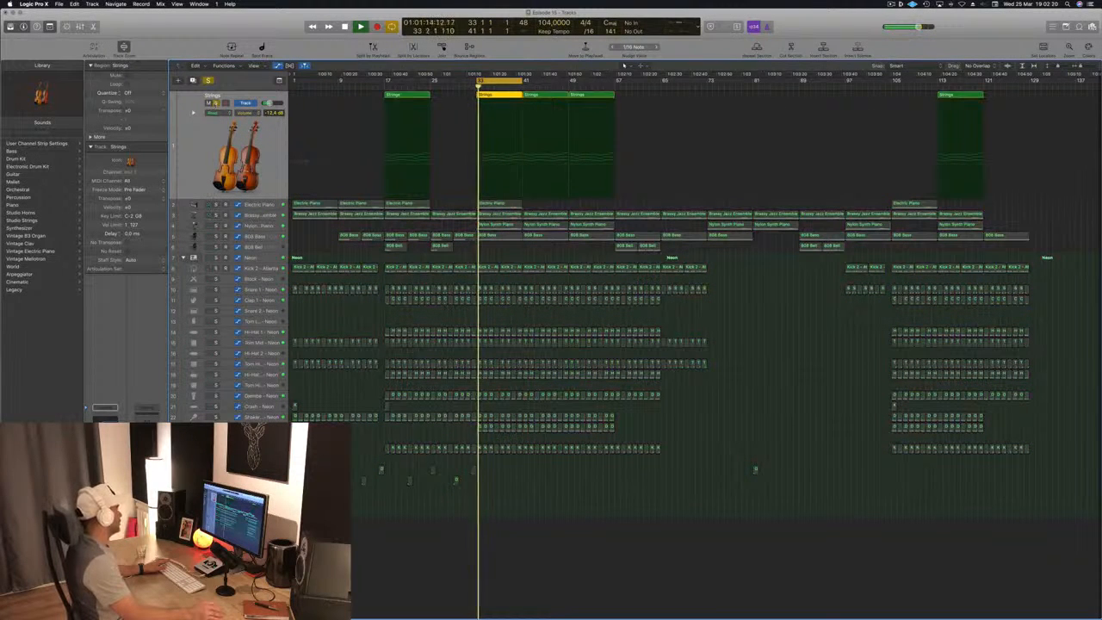
{"action": "left_click", "coordinate": [105, 425]}
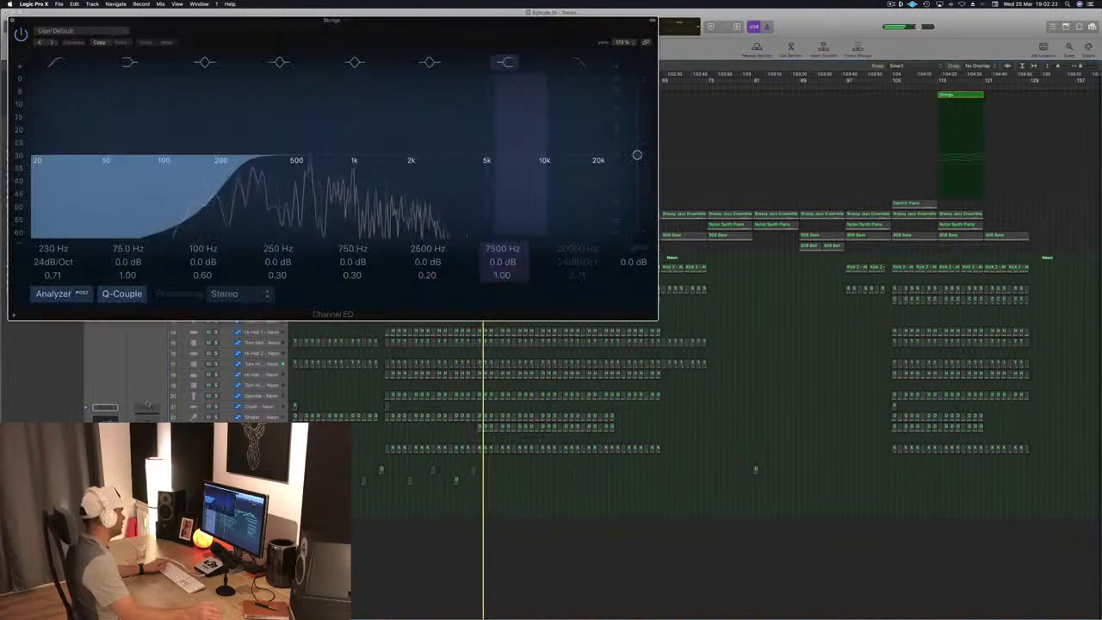
- Set the Strings Channel EQ low-cut filter to 110 Hz with Q 0.75, then unsolo the track and close the EQ
{"action": "left_click_drag", "start_coordinate": [232, 173], "coordinate": [169, 173]}
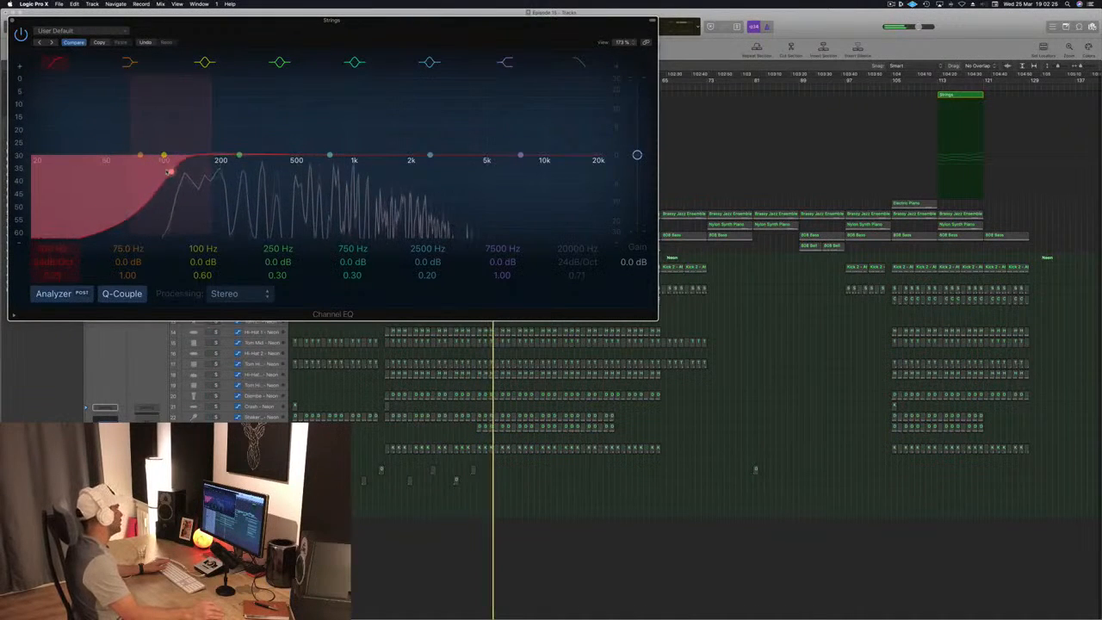
{"action": "key", "text": "s"}
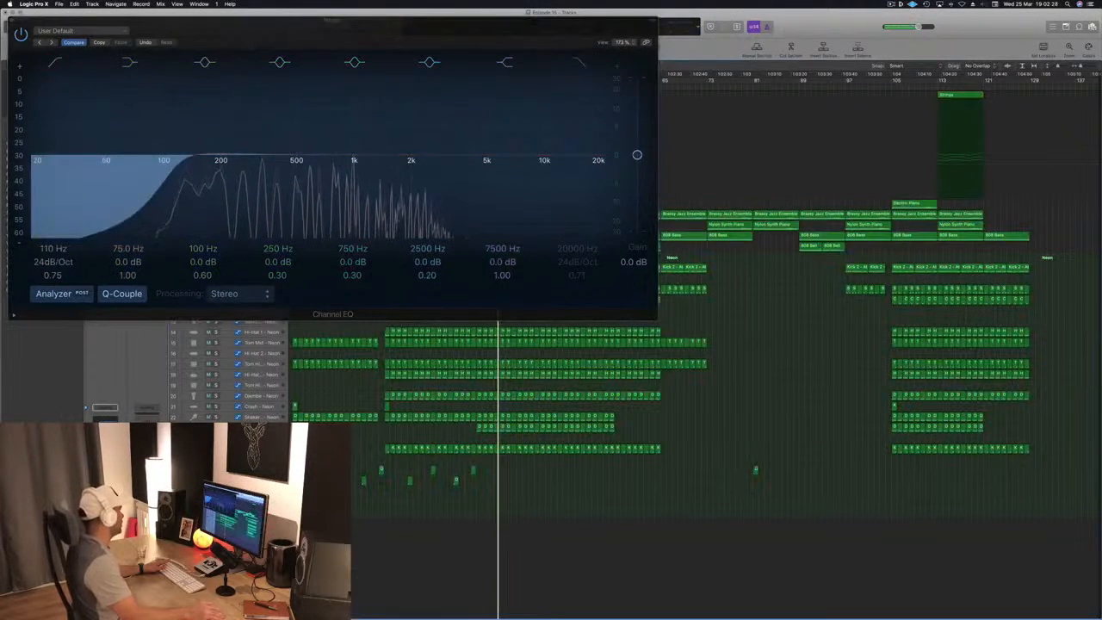
{"action": "left_click_drag", "start_coordinate": [265, 22], "coordinate": [490, 49]}
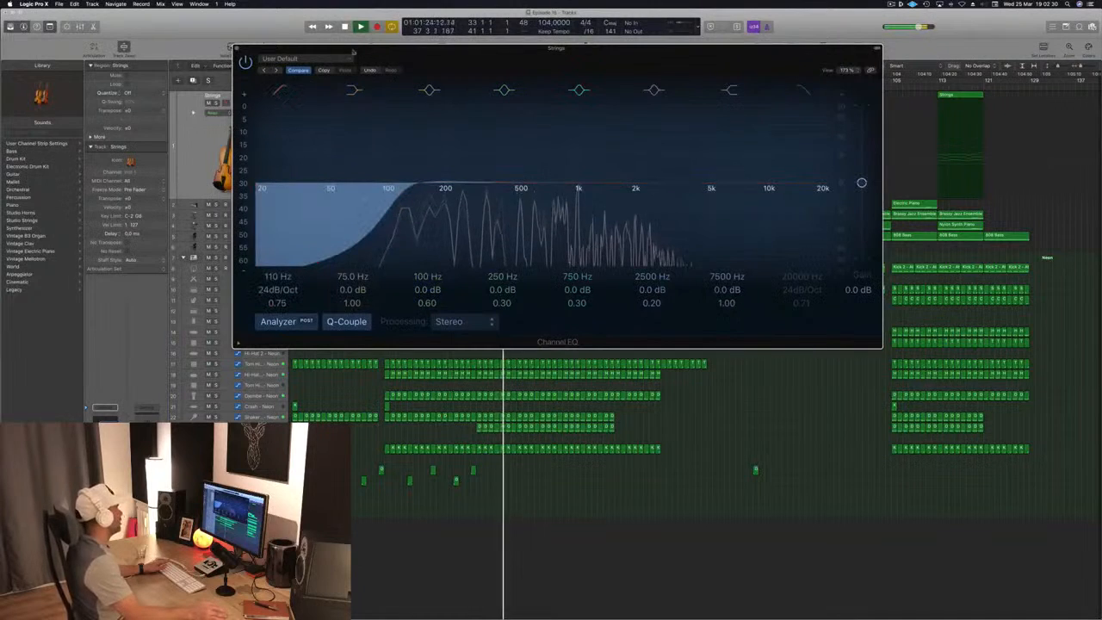
{"action": "key", "text": "super+w"}
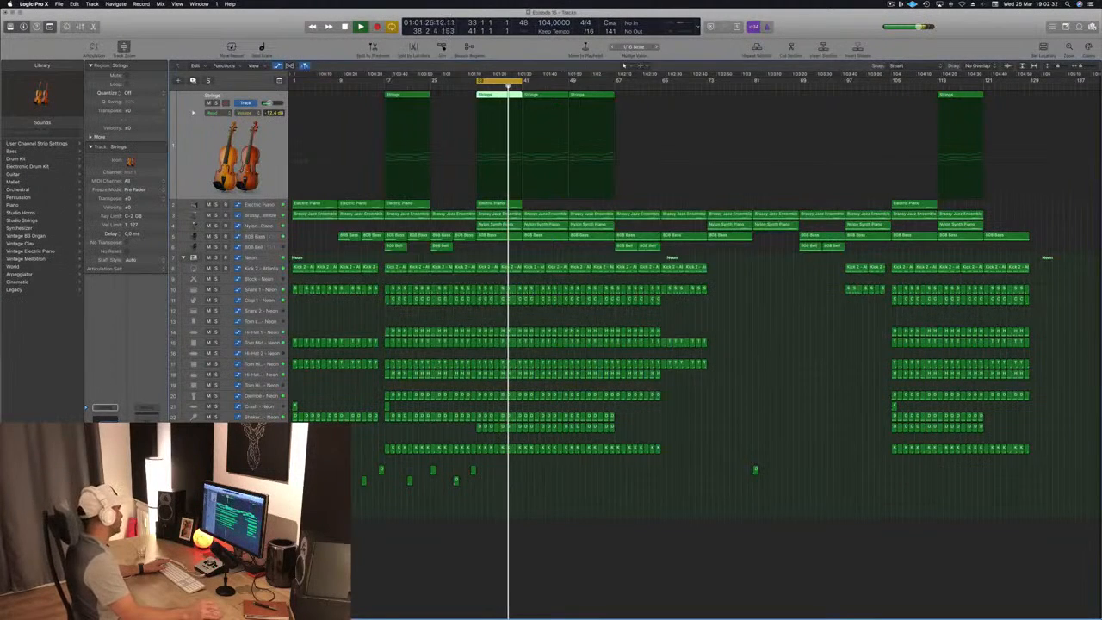
{"action": "left_click", "coordinate": [637, 513]}
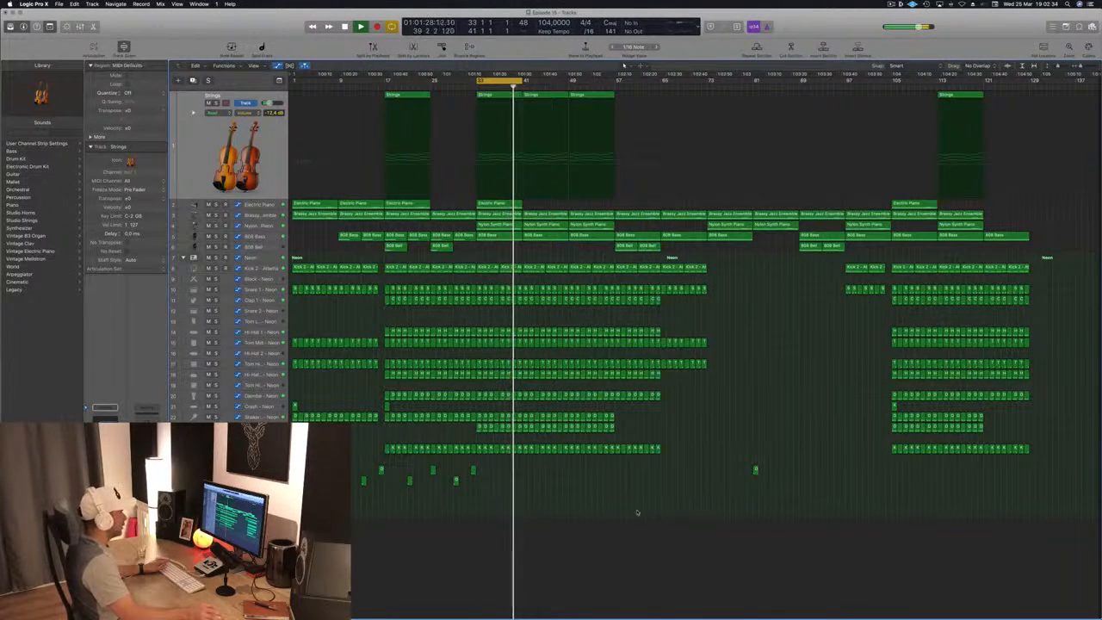
- Extend the cycle range to cover the whole arrangement from bar 1 to bar 129
{"action": "key", "text": "space"}
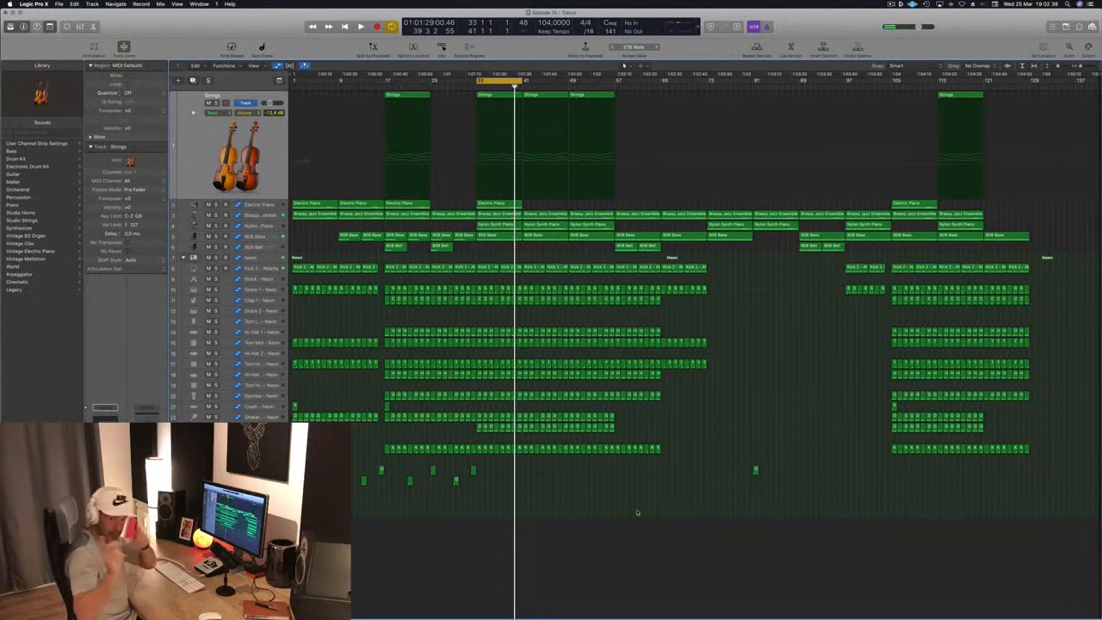
{"action": "key", "text": "space"}
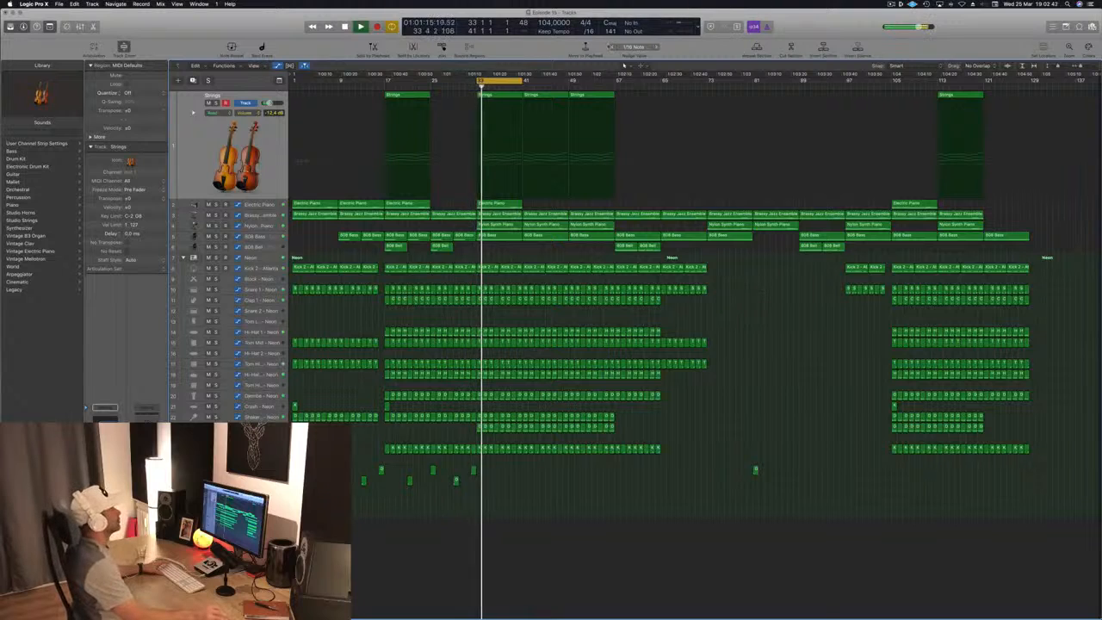
{"action": "left_click_drag", "start_coordinate": [520, 80], "coordinate": [1030, 86]}
{"action": "key", "text": "space"}
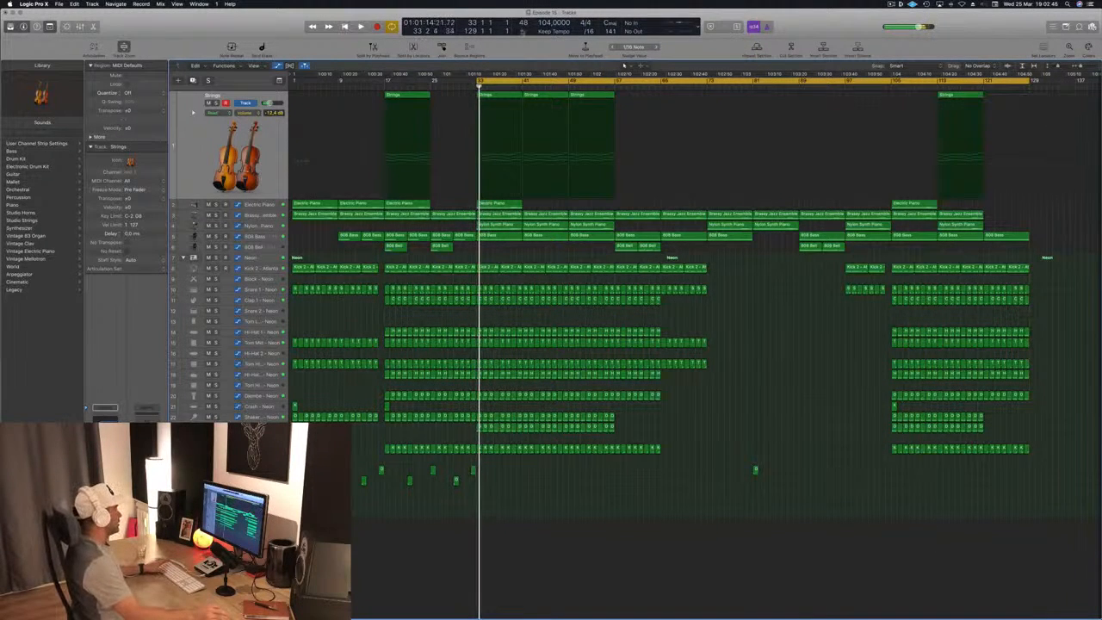
{"action": "left_click_drag", "start_coordinate": [471, 80], "coordinate": [292, 80]}
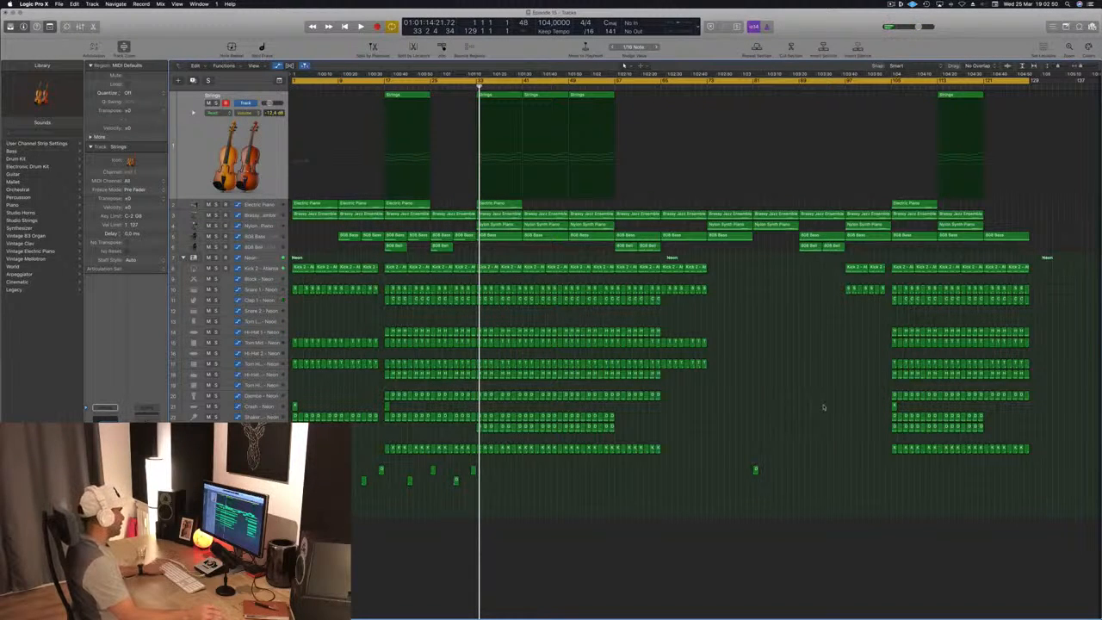
- Play the intro from bar 1 and from about bar 8, showing the Crash and Brassy Jazz Ensemble tracks
{"action": "key", "text": "space"}
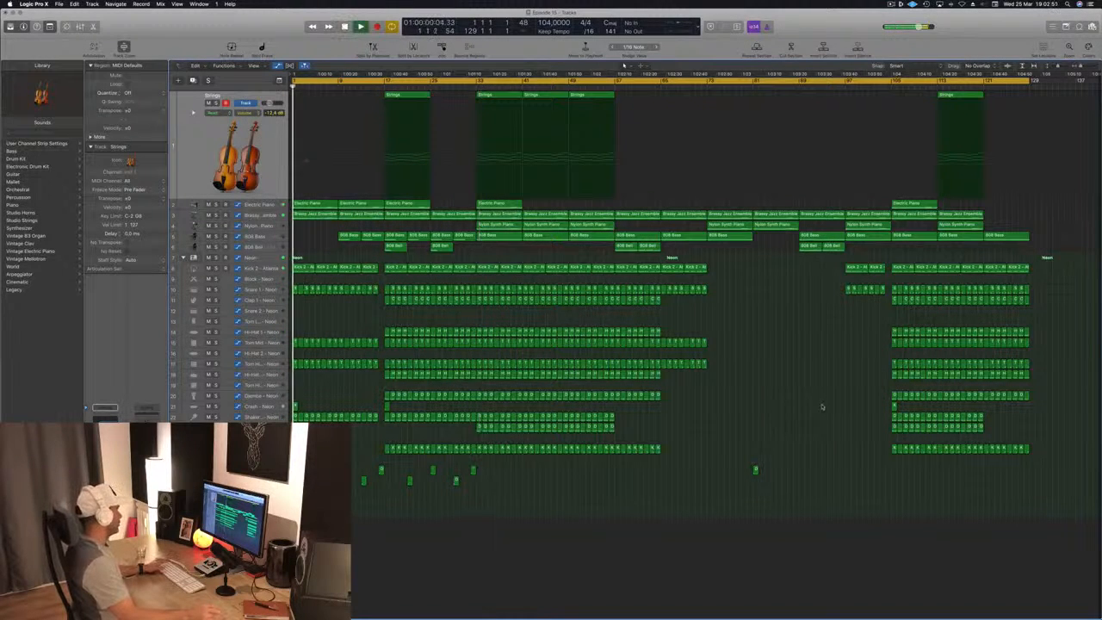
{"action": "left_click", "coordinate": [271, 405]}
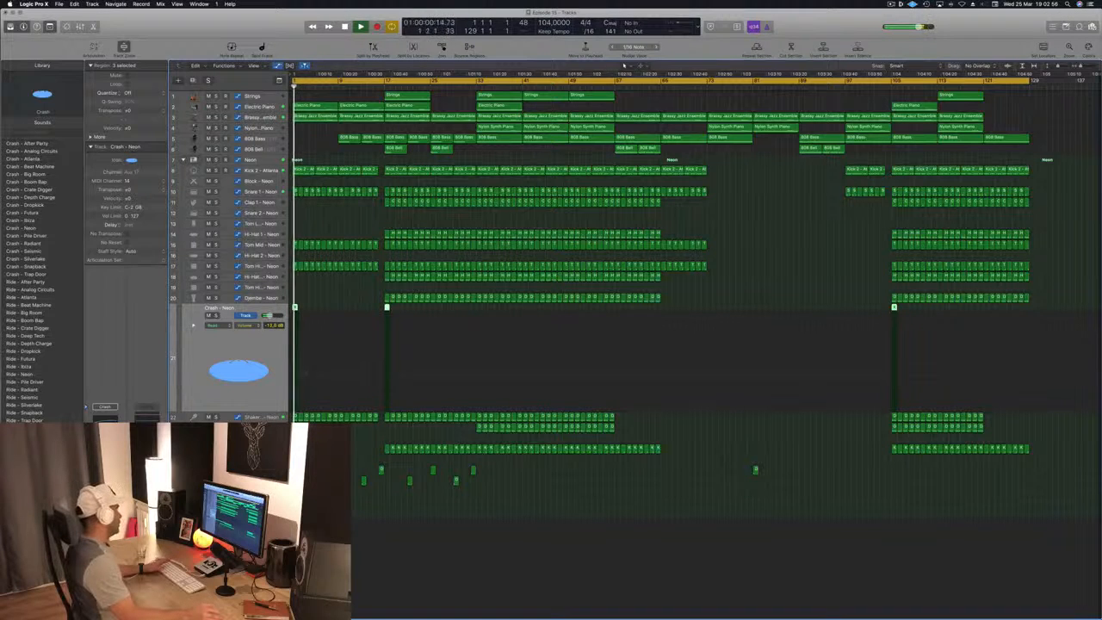
{"action": "key", "text": "space"}
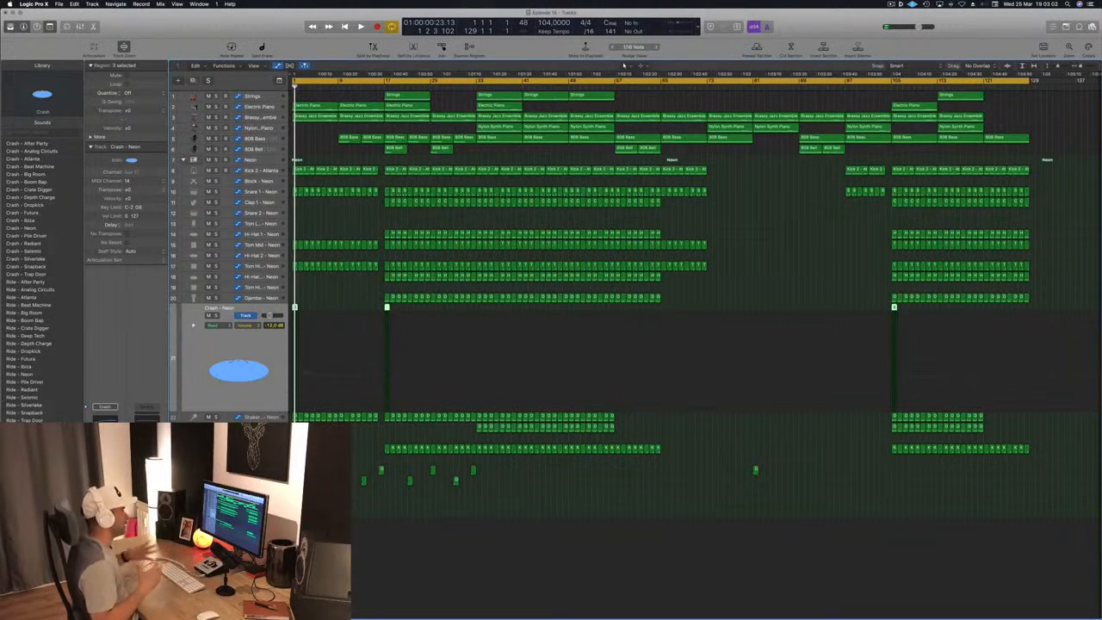
{"action": "key", "text": "space"}
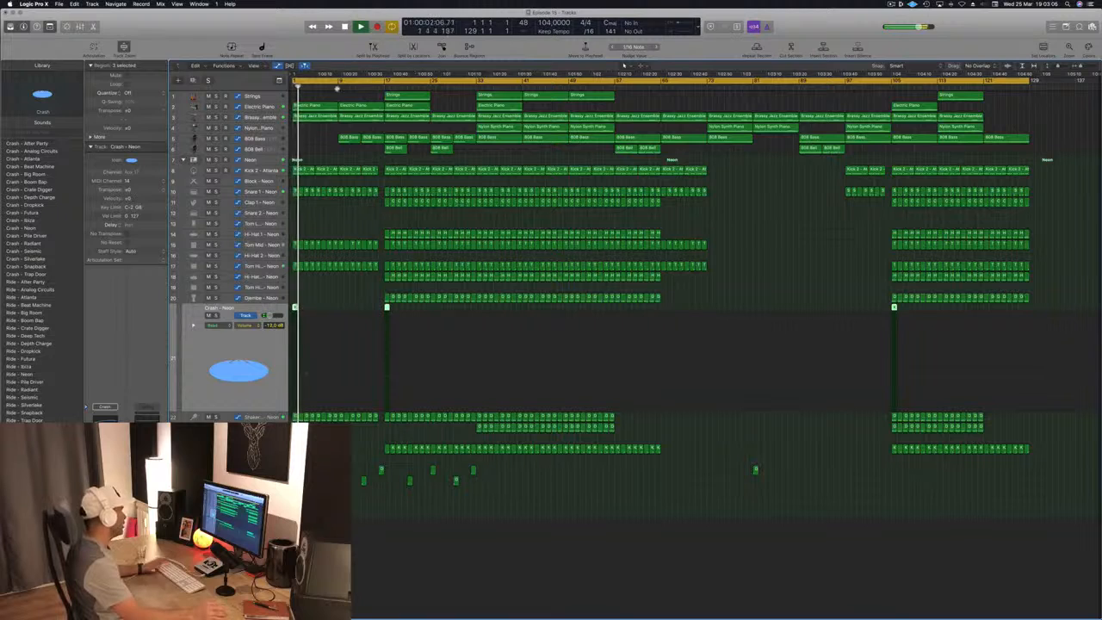
{"action": "left_click", "coordinate": [334, 93]}
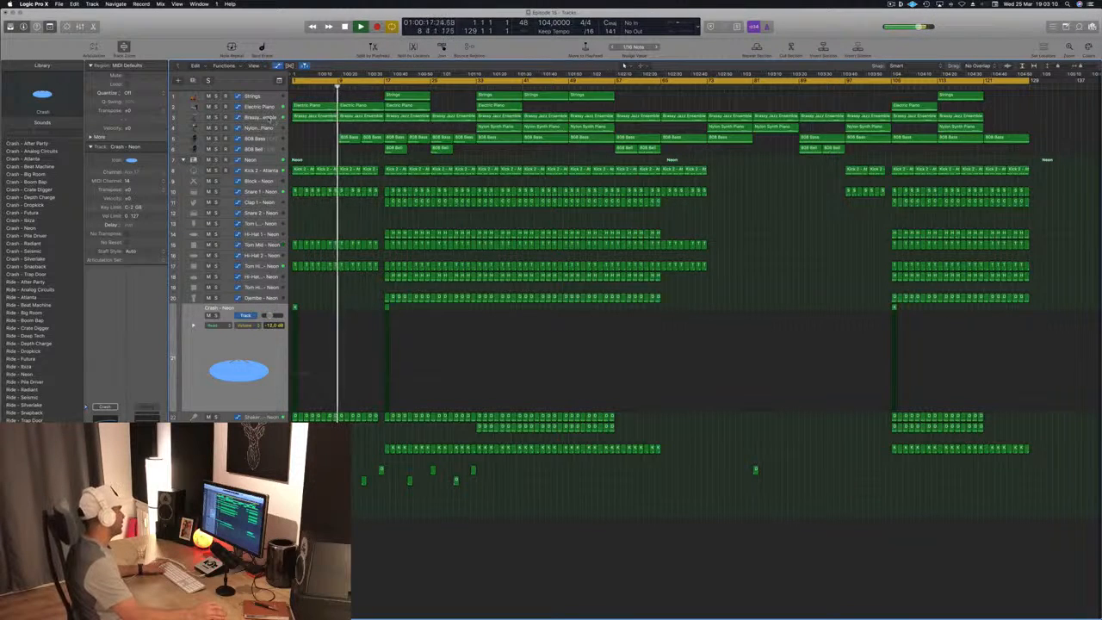
{"action": "left_click", "coordinate": [261, 117]}
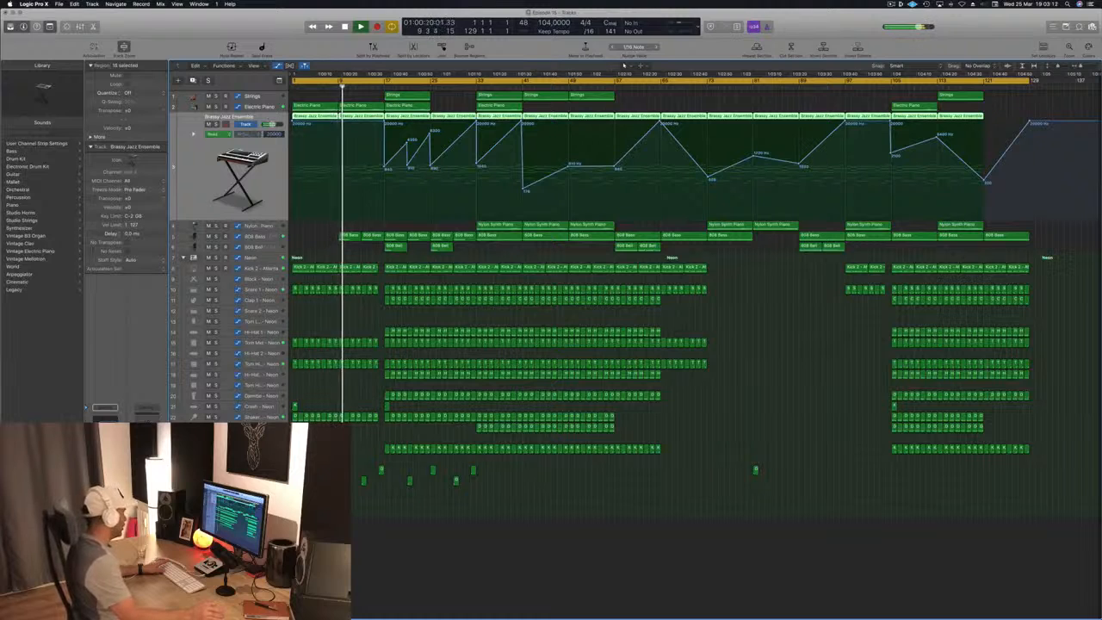
- Check the Cowbell - Atlanta and Blip - Neon tracks during playback, and delete the Strings region at bar 17
{"action": "left_click", "coordinate": [261, 470]}
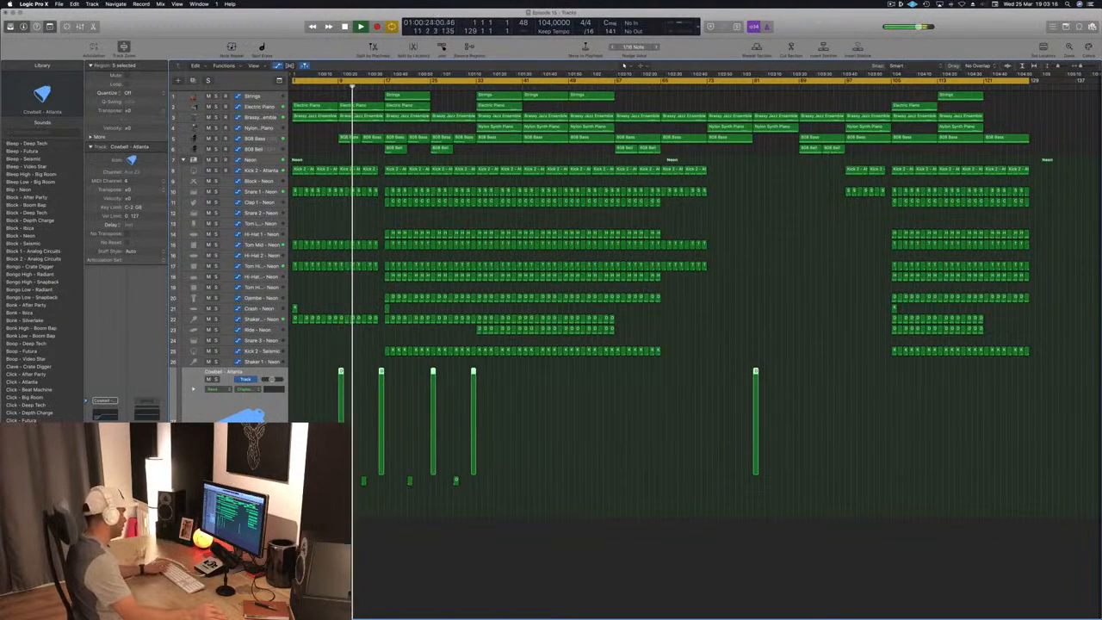
{"action": "key", "text": "Down"}
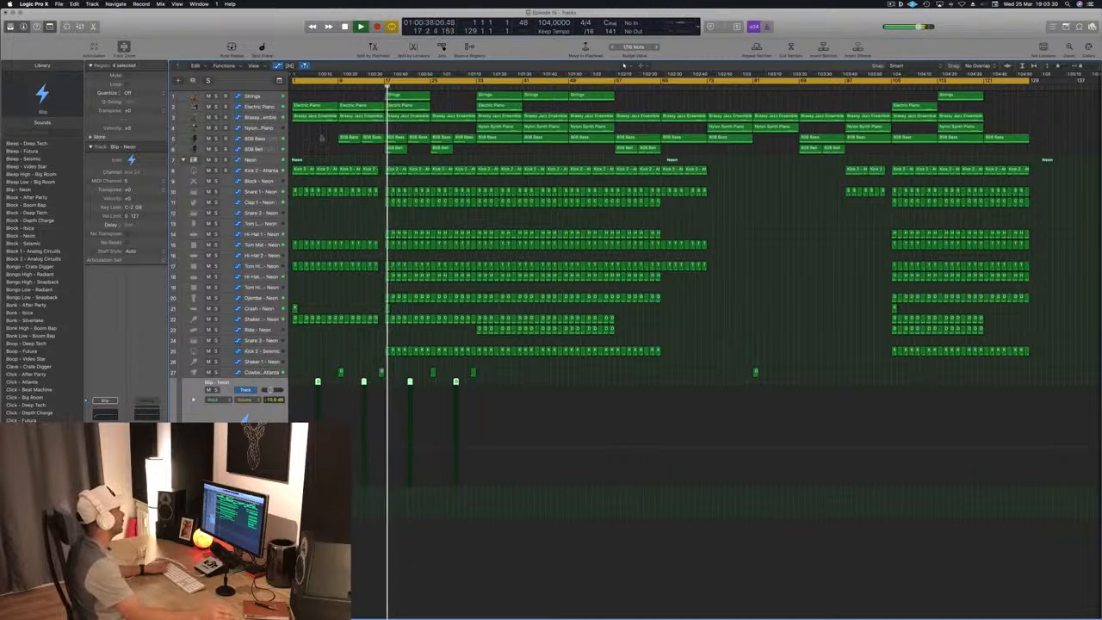
{"action": "left_click", "coordinate": [322, 138]}
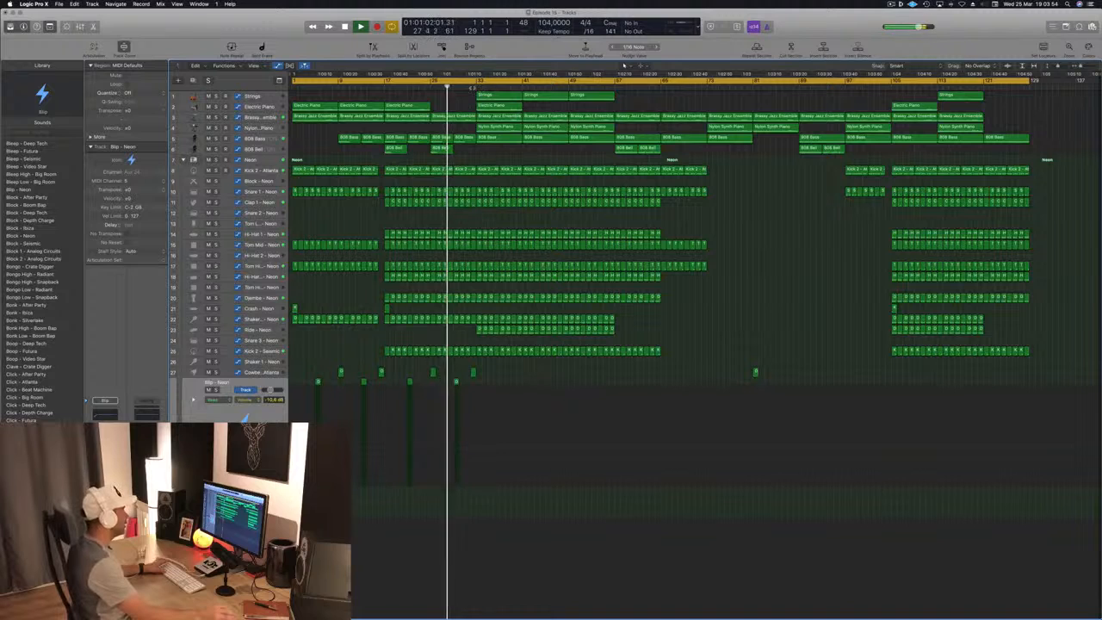
- Audition the arrangement from about bars 33 and 56, displaying the 808 Bell track's regions
{"action": "left_click", "coordinate": [475, 86]}
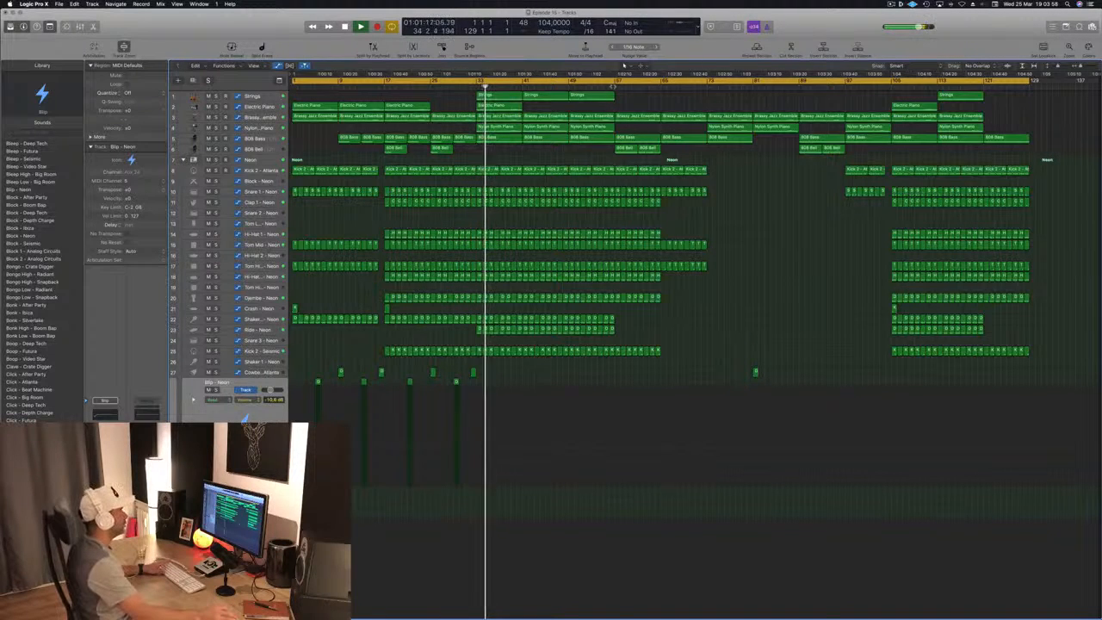
{"action": "left_click", "coordinate": [611, 86]}
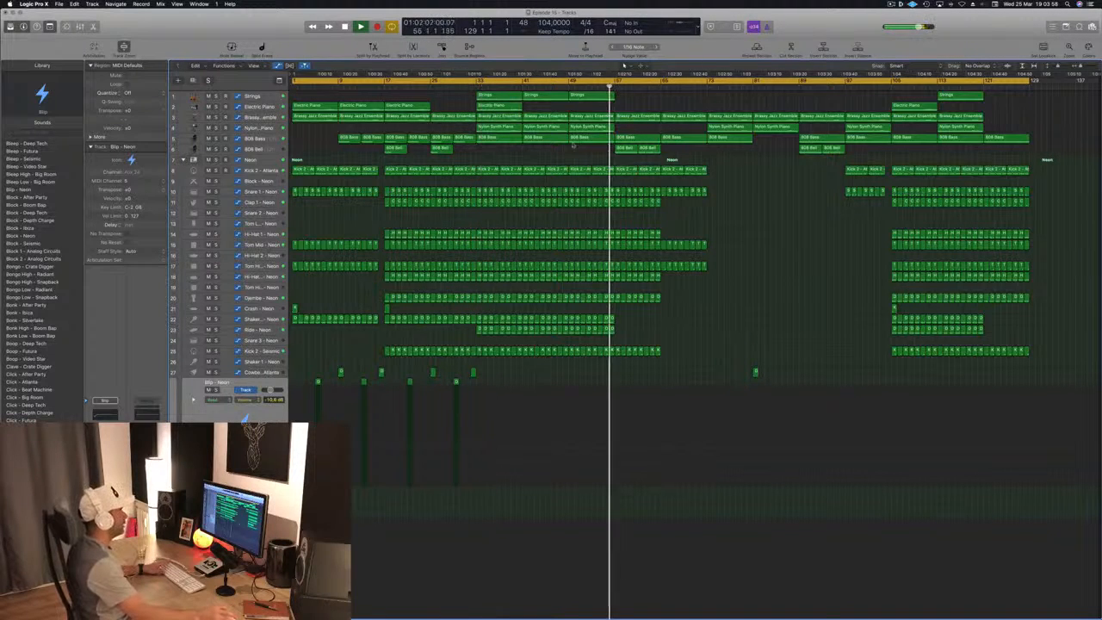
{"action": "left_click", "coordinate": [266, 151]}
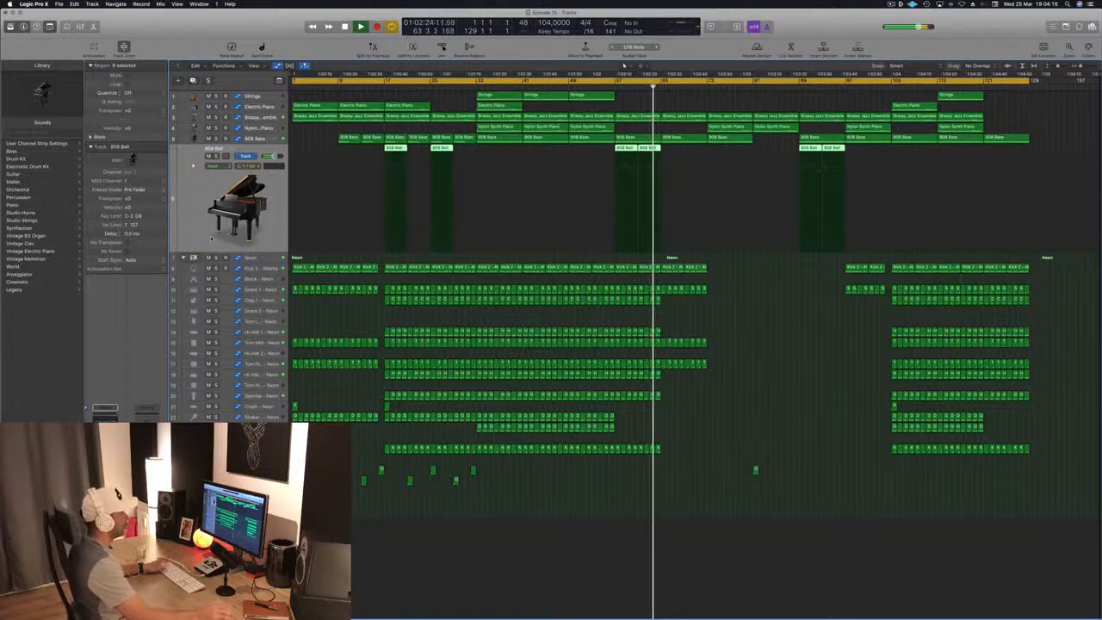
{"action": "left_click", "coordinate": [754, 294]}
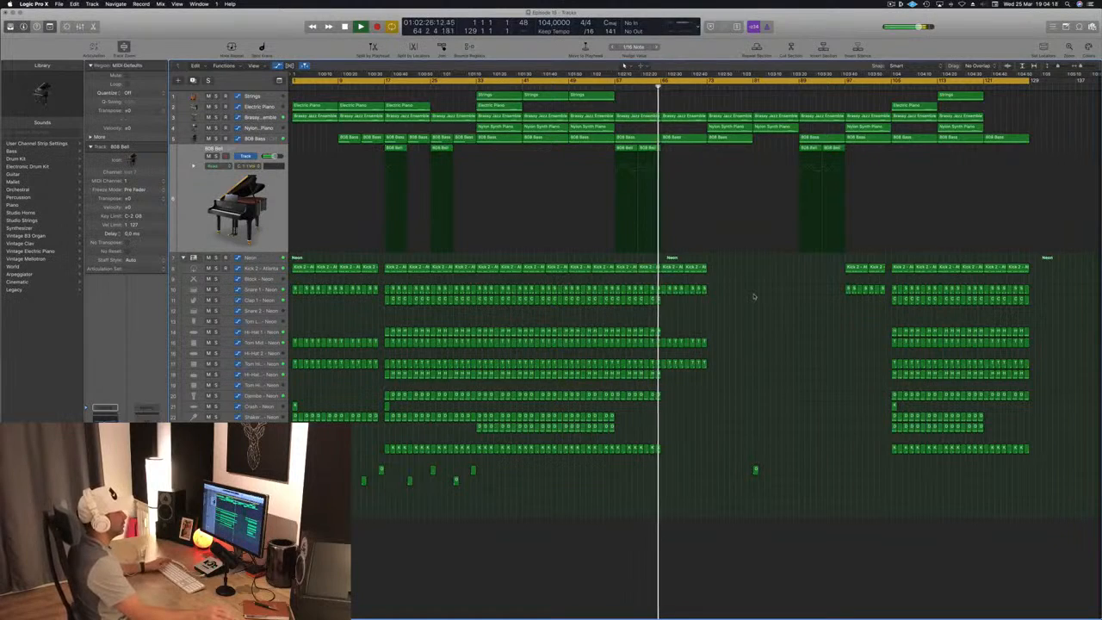
- Spot-check playback around bars 73, 89, 105, 121 and 113, and review the Brassy Jazz Ensemble's filter automation
{"action": "left_click", "coordinate": [706, 84]}
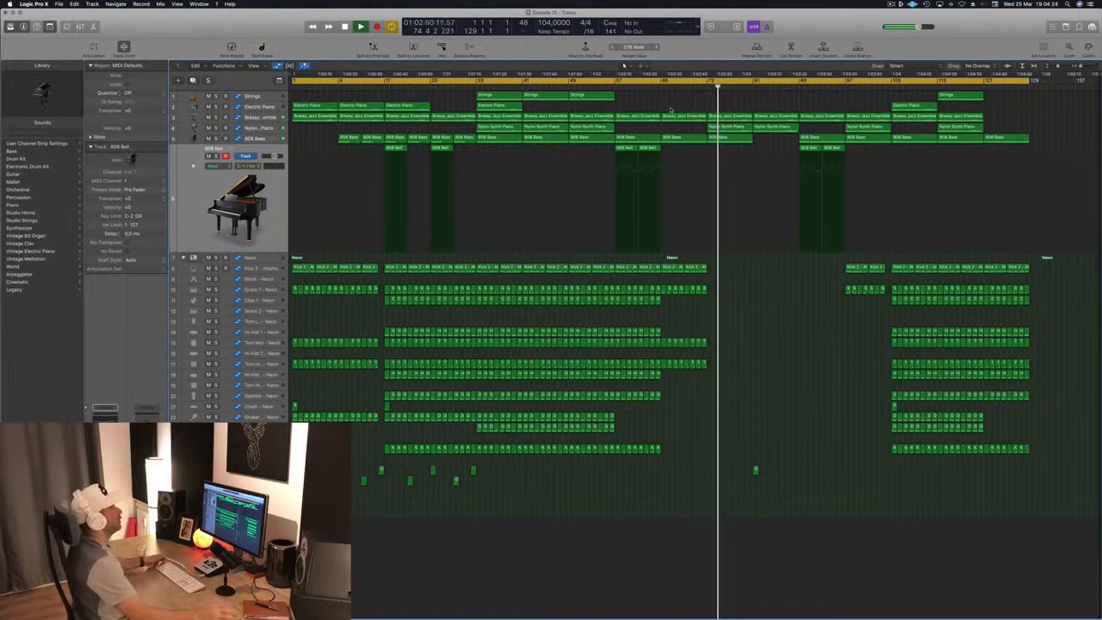
{"action": "left_click", "coordinate": [793, 86]}
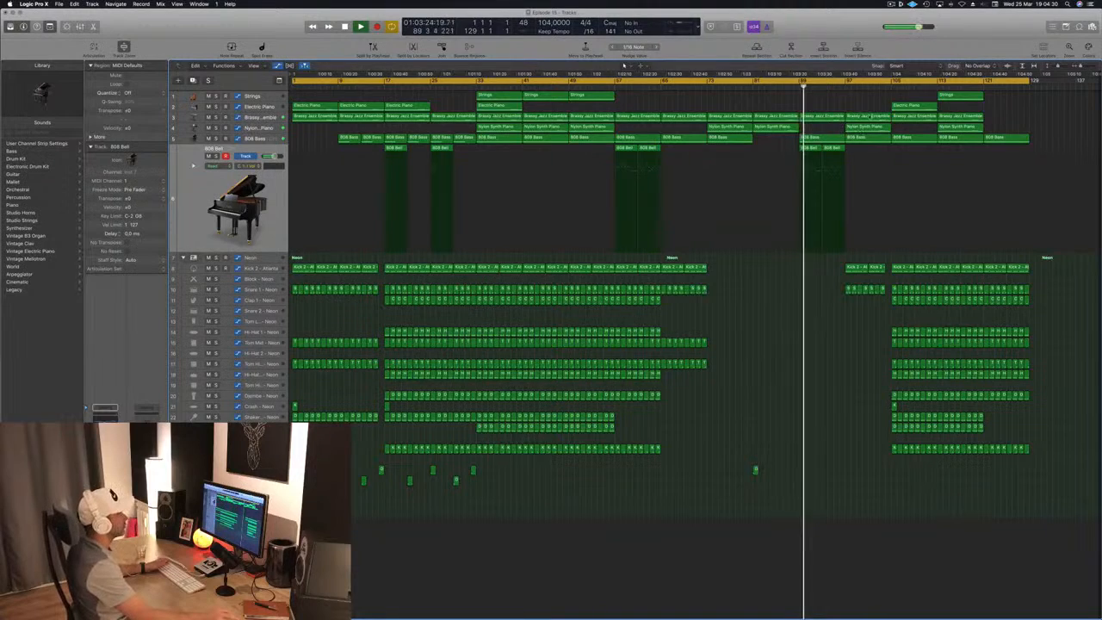
{"action": "left_click", "coordinate": [892, 83]}
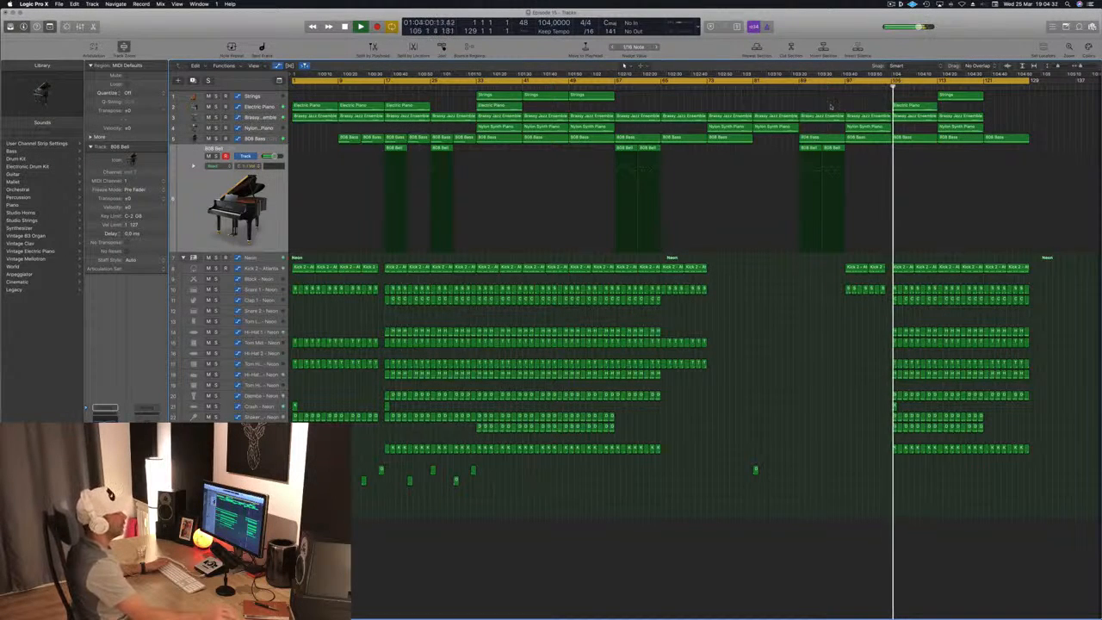
{"action": "left_click", "coordinate": [983, 84]}
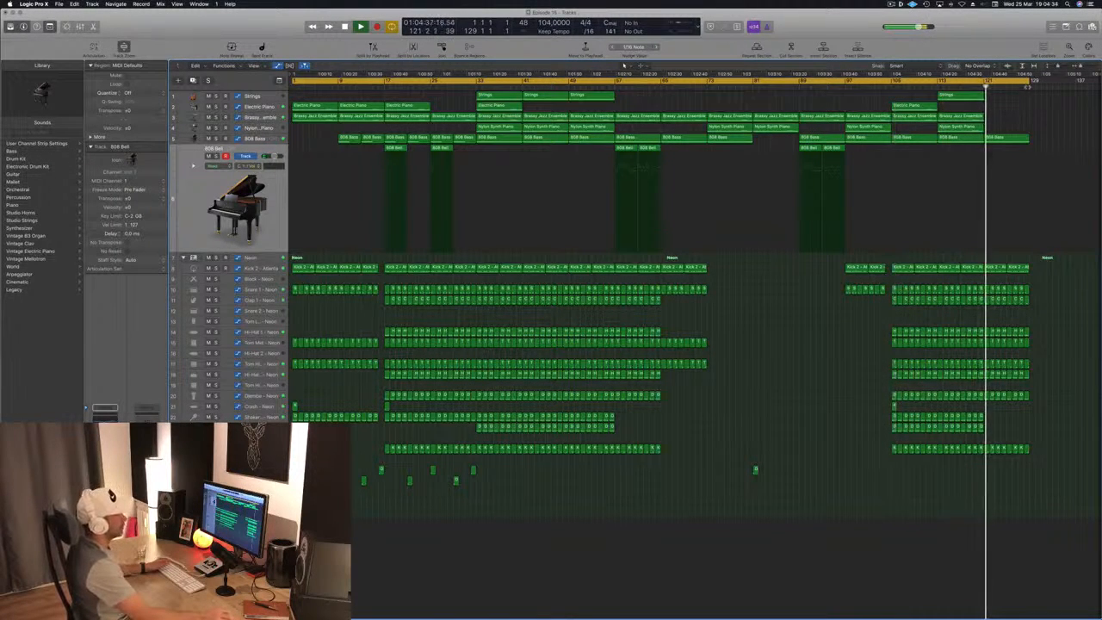
{"action": "left_click", "coordinate": [937, 86]}
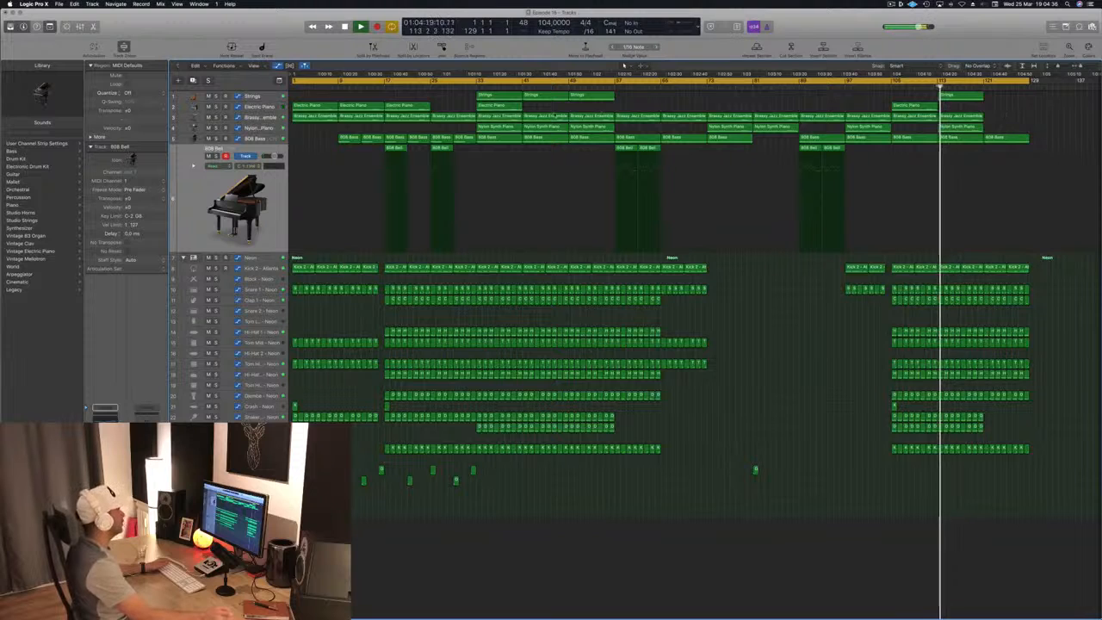
{"action": "left_click", "coordinate": [942, 115]}
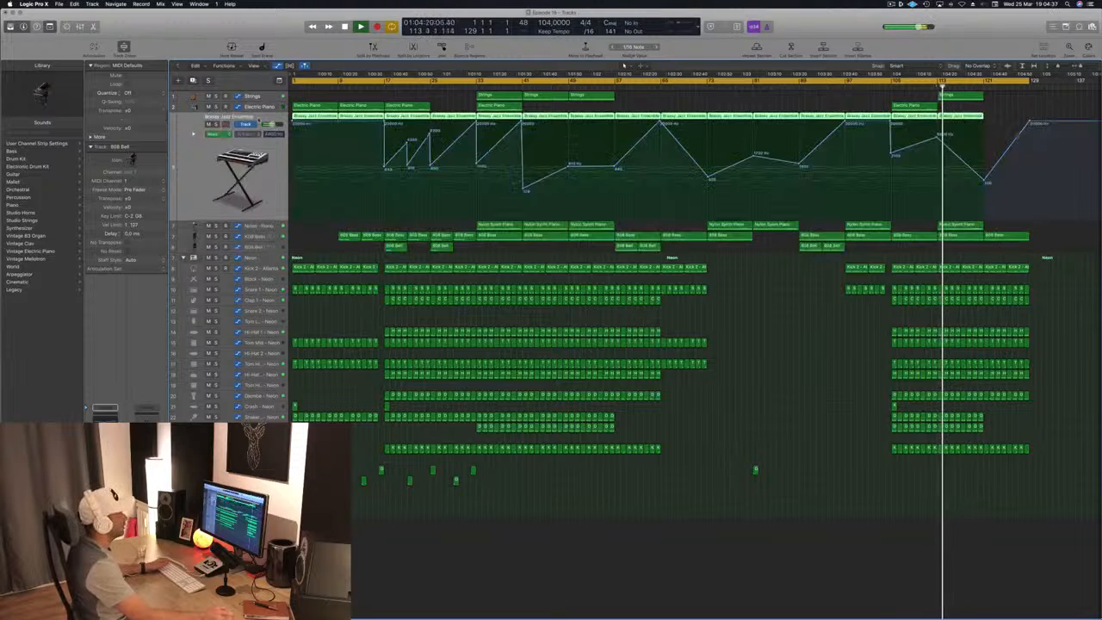
{"action": "left_click", "coordinate": [777, 96]}
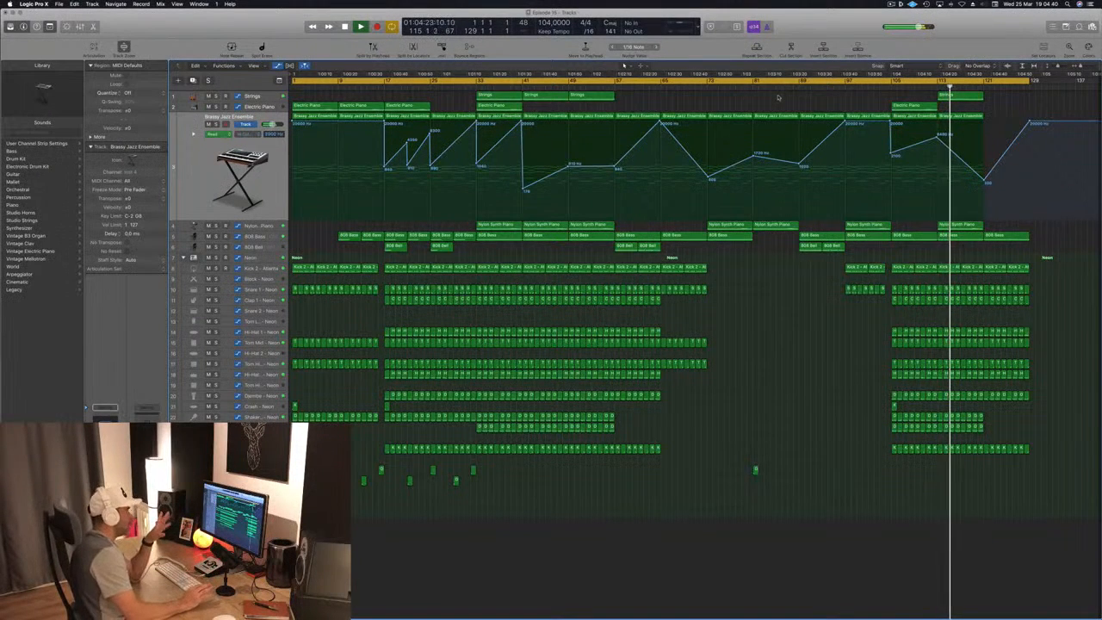